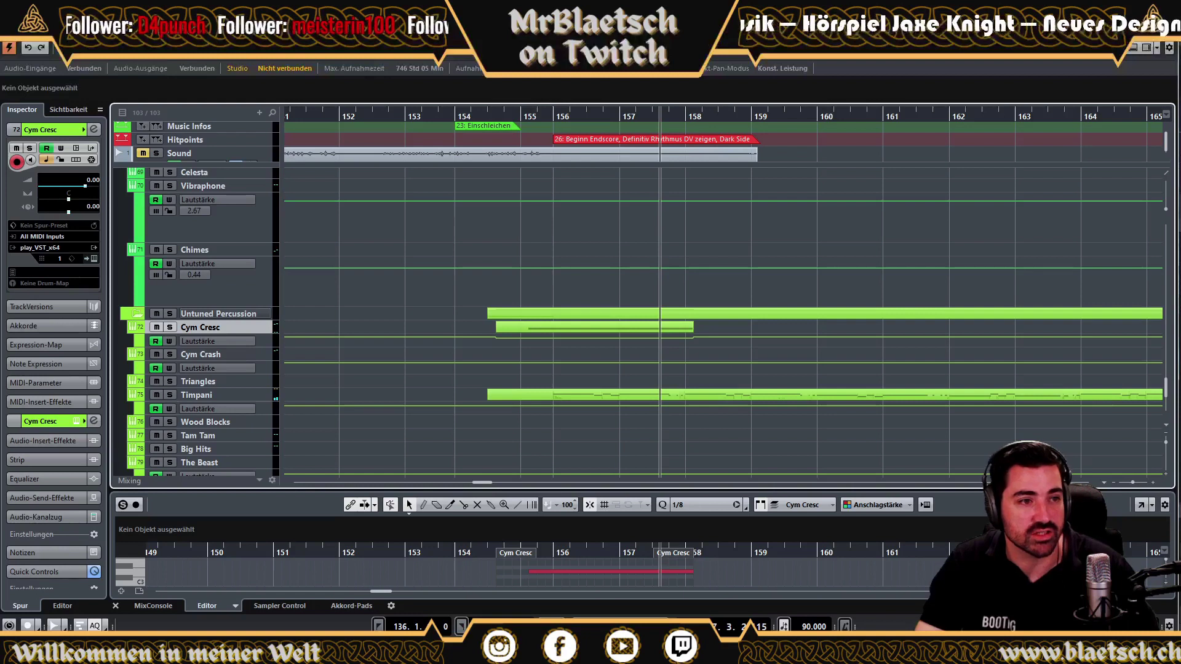
Dismiss the timer editing dialog, start the 15-minute Schpeeeeschere timer in Alarm & Uhr, and minimise the clock window.
click(508, 401)
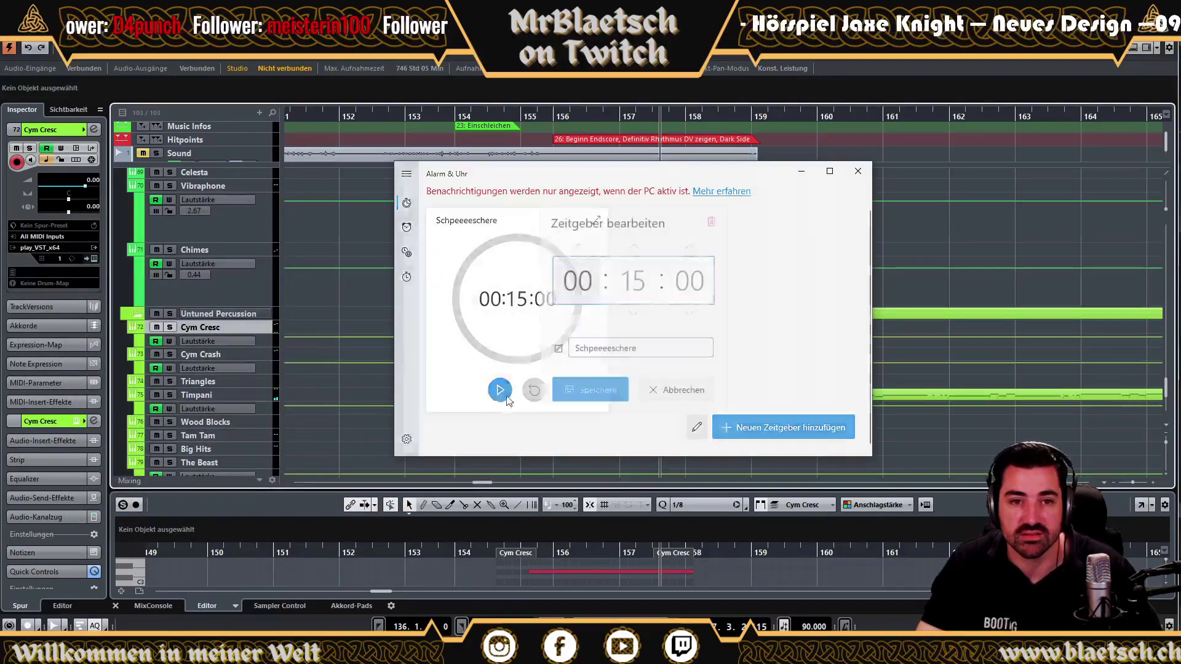
click(707, 383)
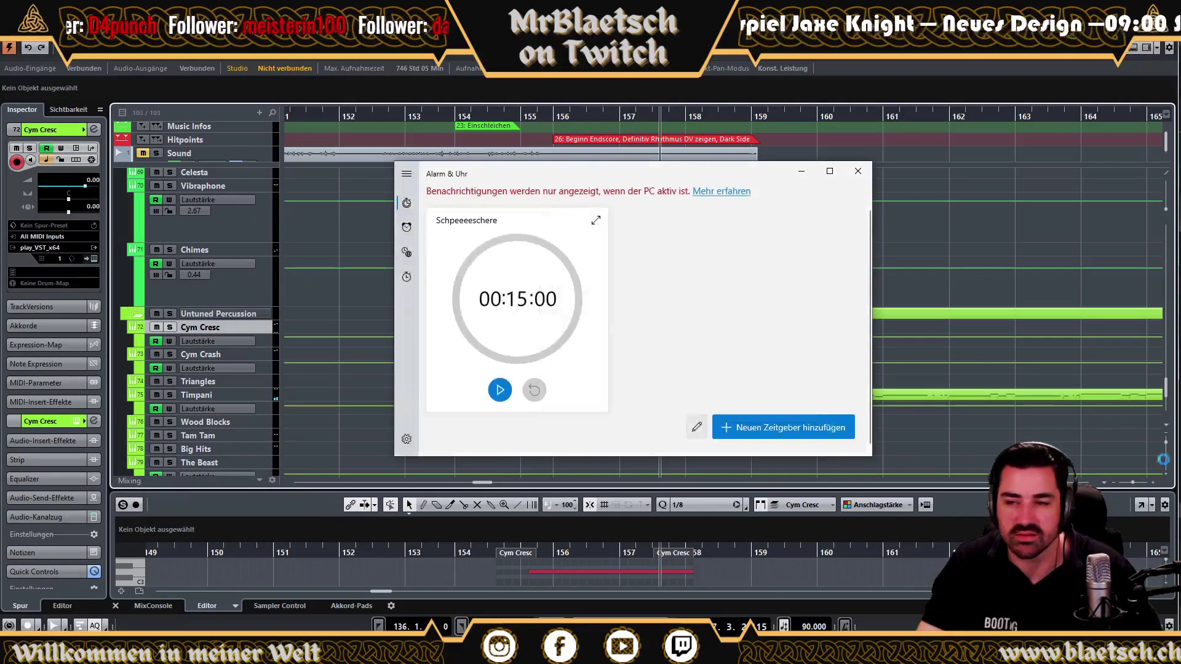
click(486, 400)
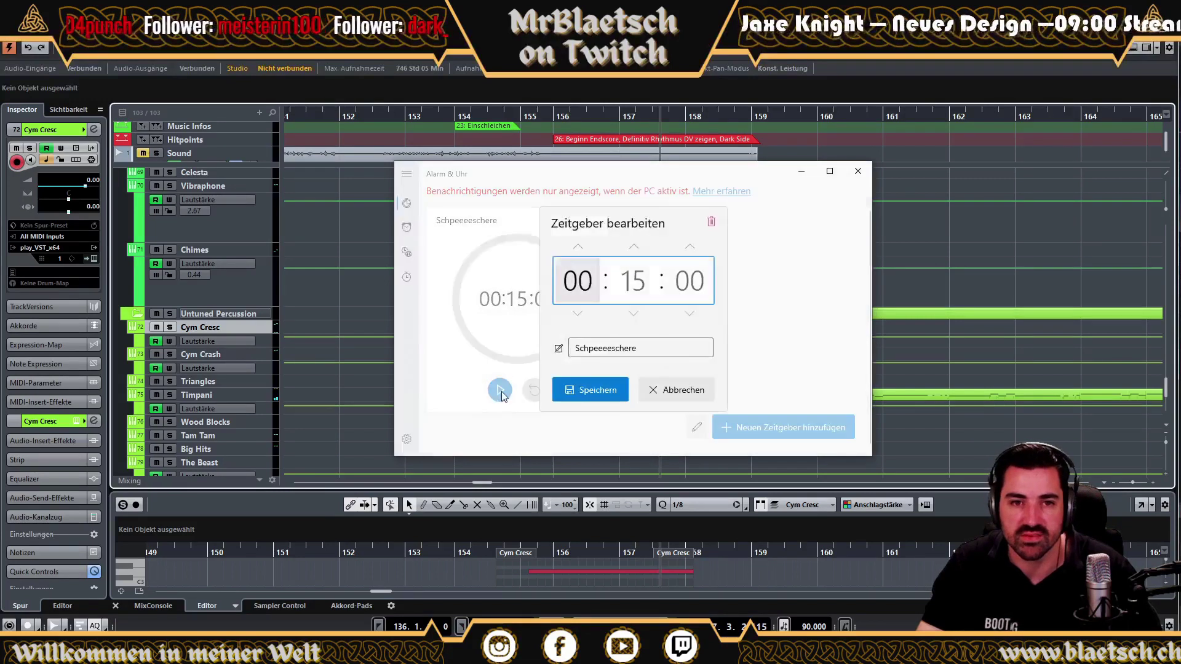
click(689, 384)
click(499, 390)
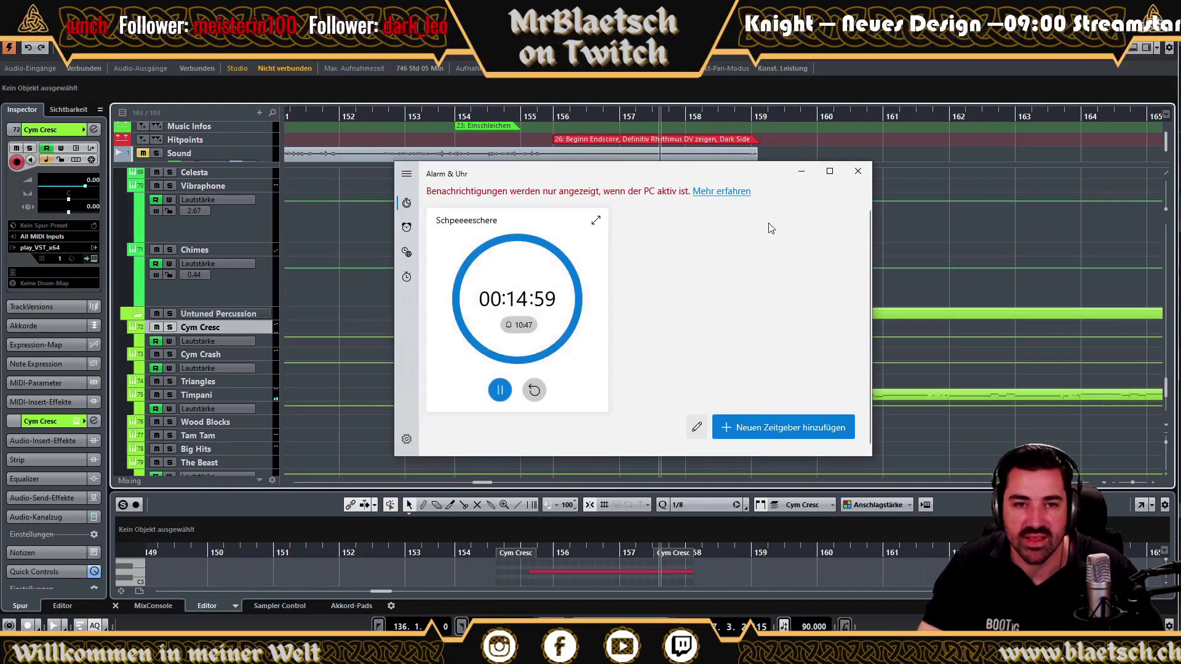
click(802, 171)
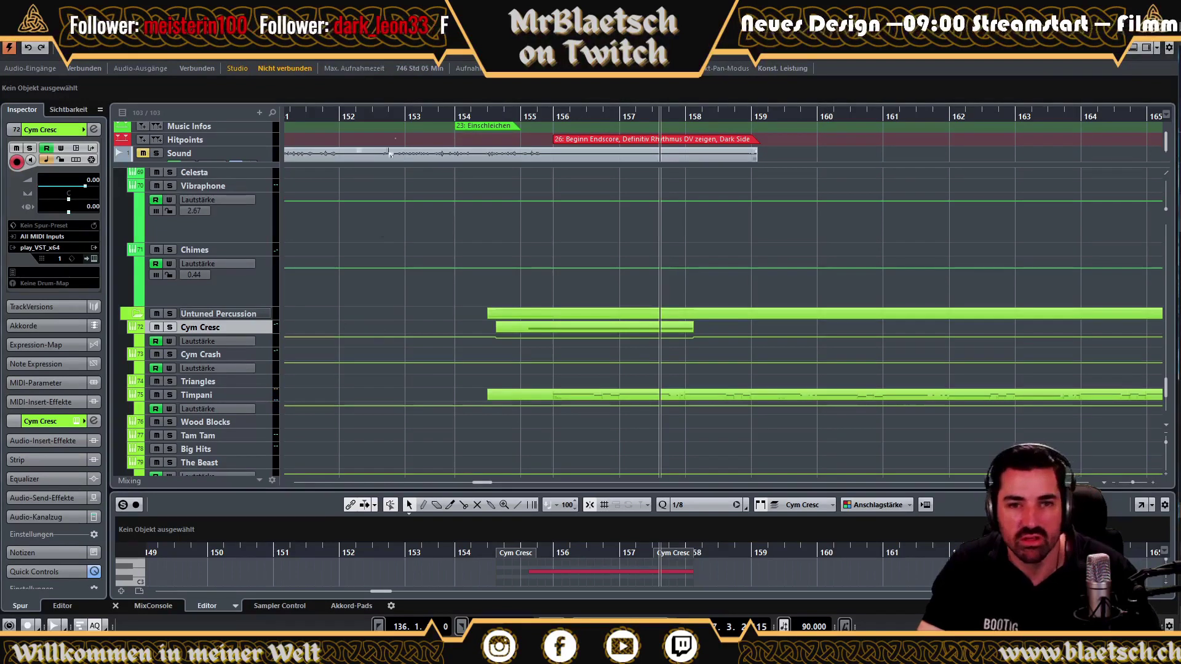
Play the score from bar 156 and look through the untuned percussion tracks.
click(554, 114)
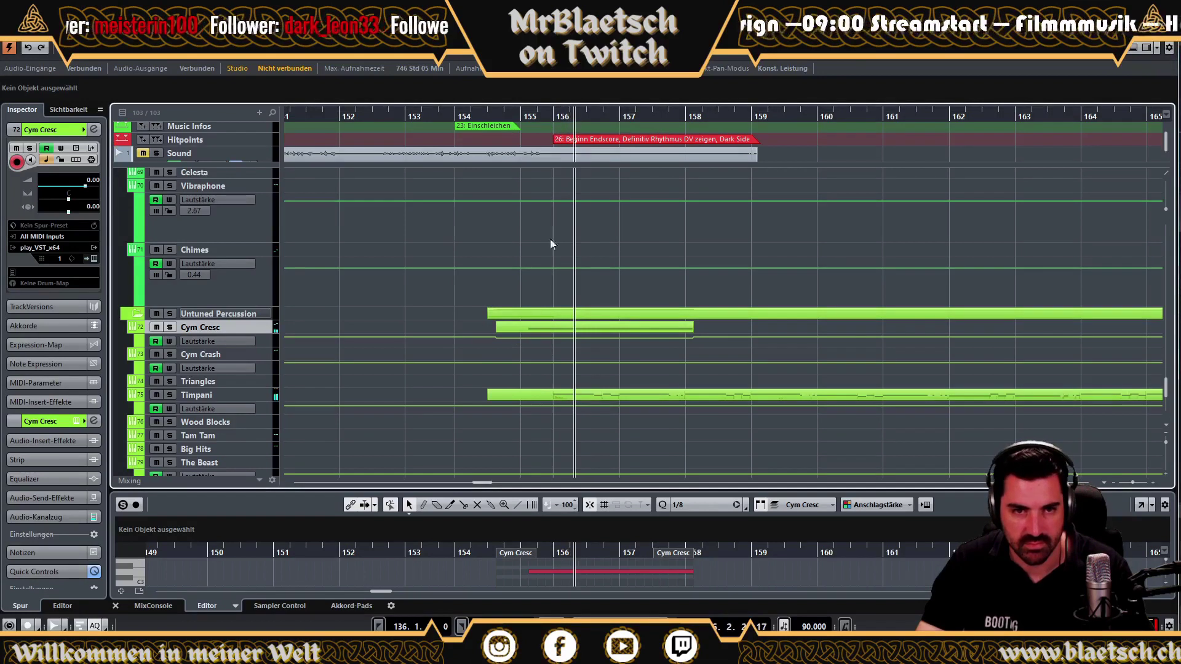
scroll(547, 249, down, 3)
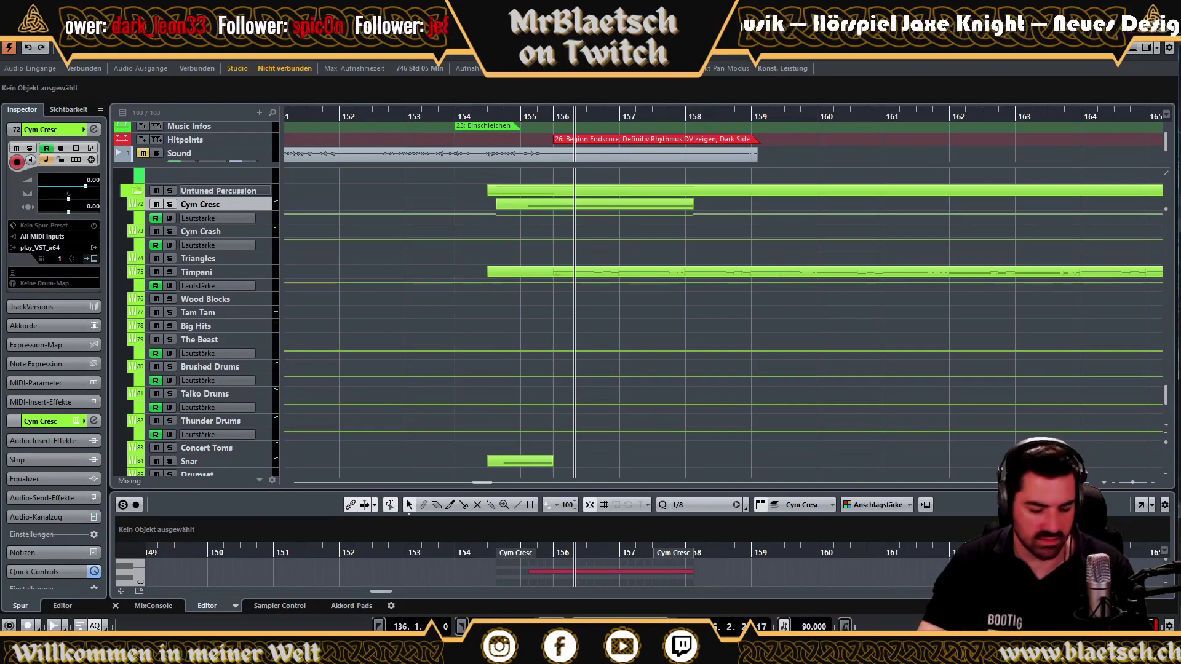
scroll(563, 333, up, 2)
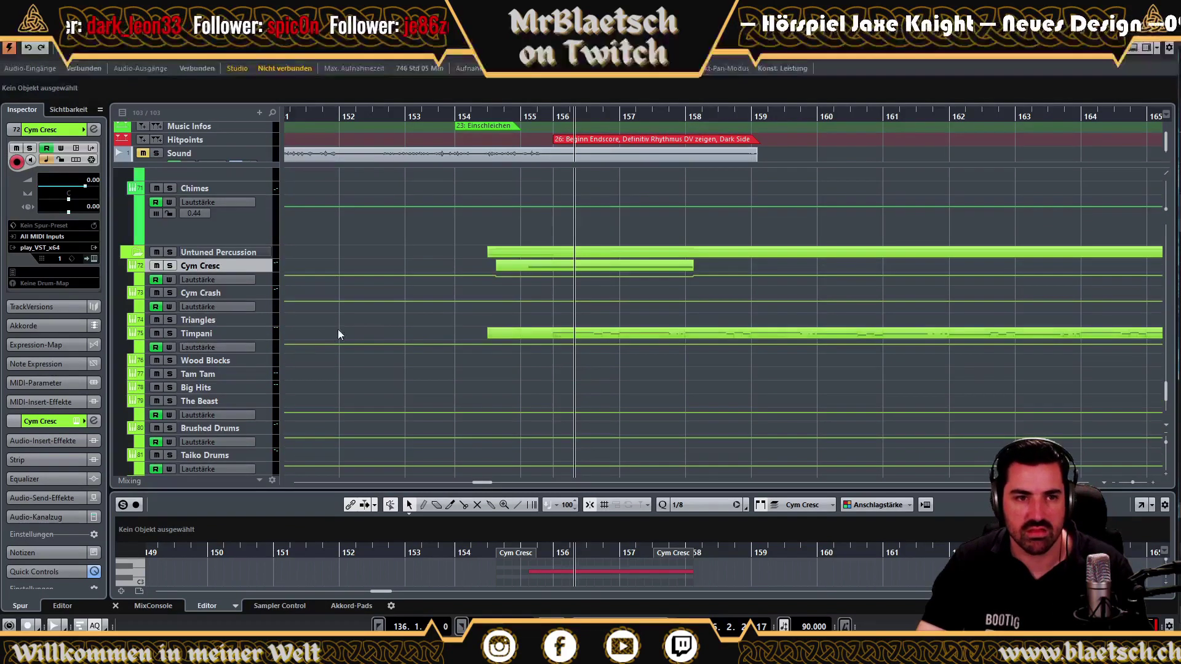
Paste the copied percussion parts at bar 156, starting on the Tam Tam track, and play them back.
click(552, 116)
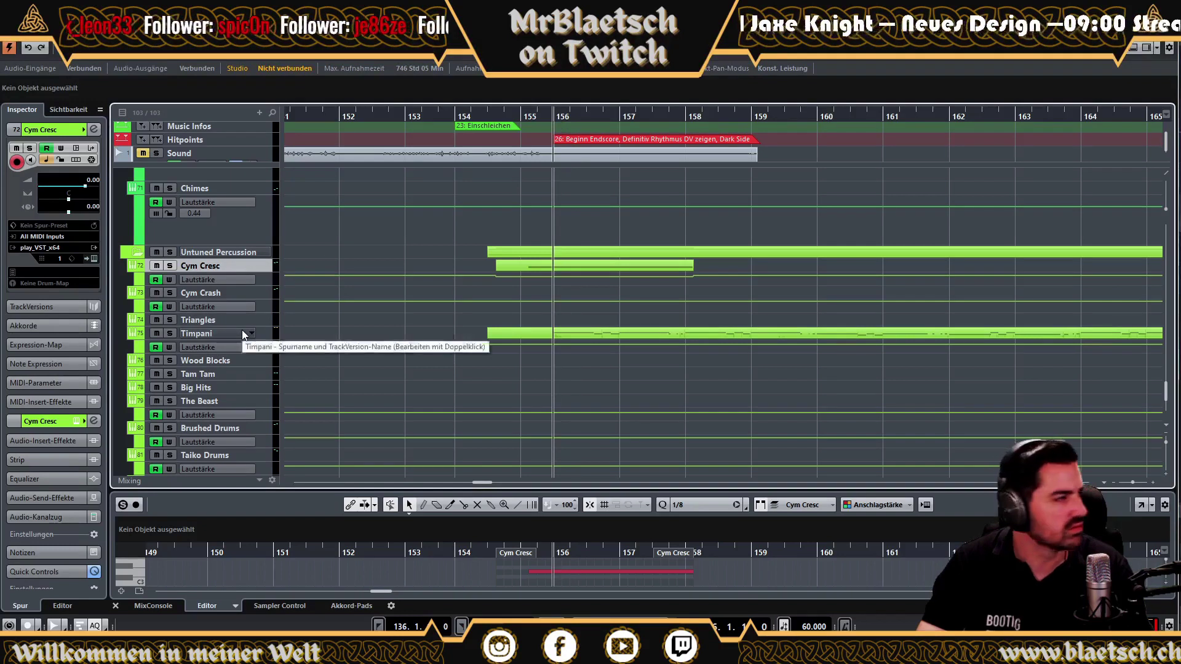
click(262, 374)
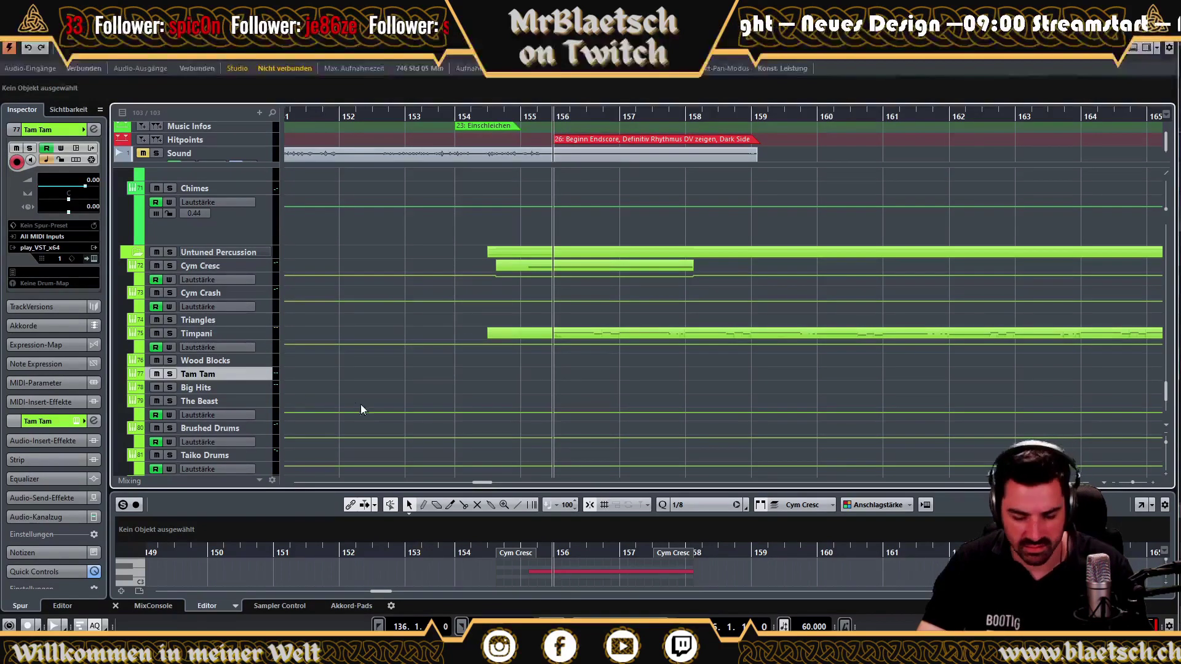
key(ctrl+v)
key(space)
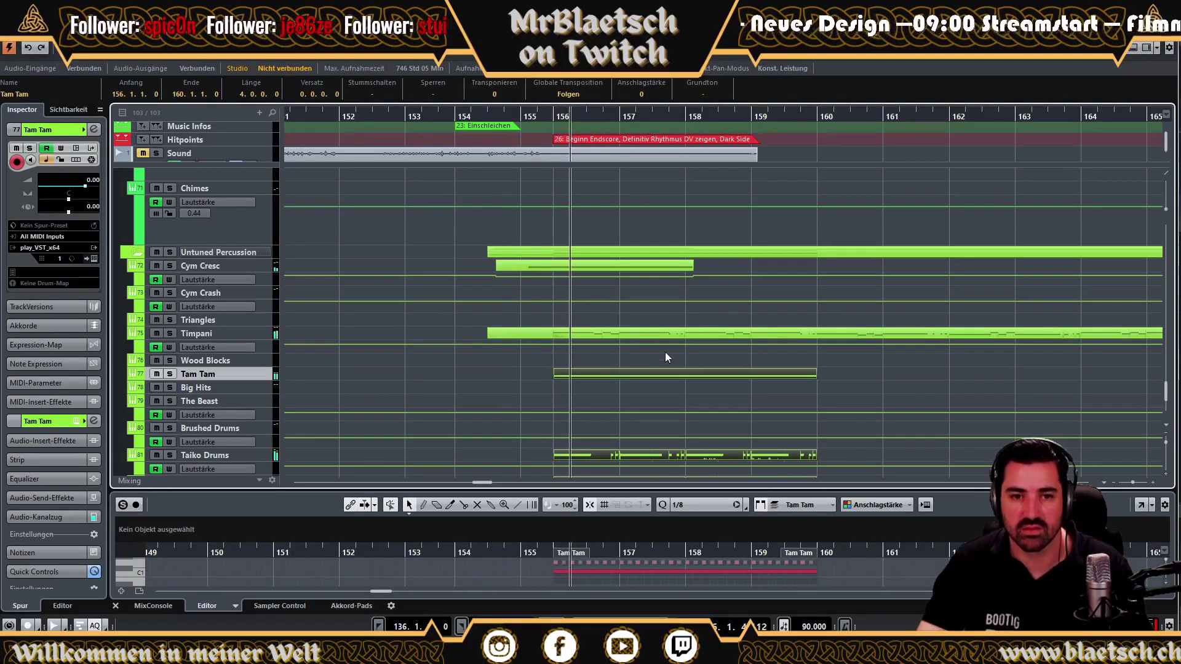
scroll(640, 348, down, 4)
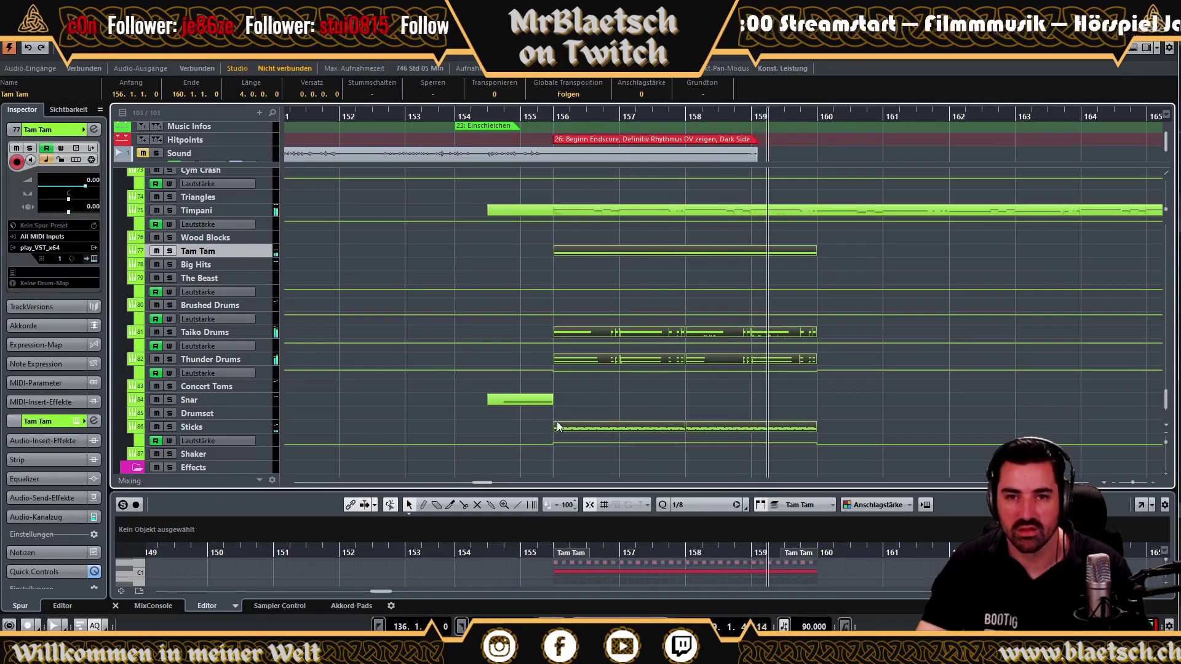
scroll(902, 266, up, 2)
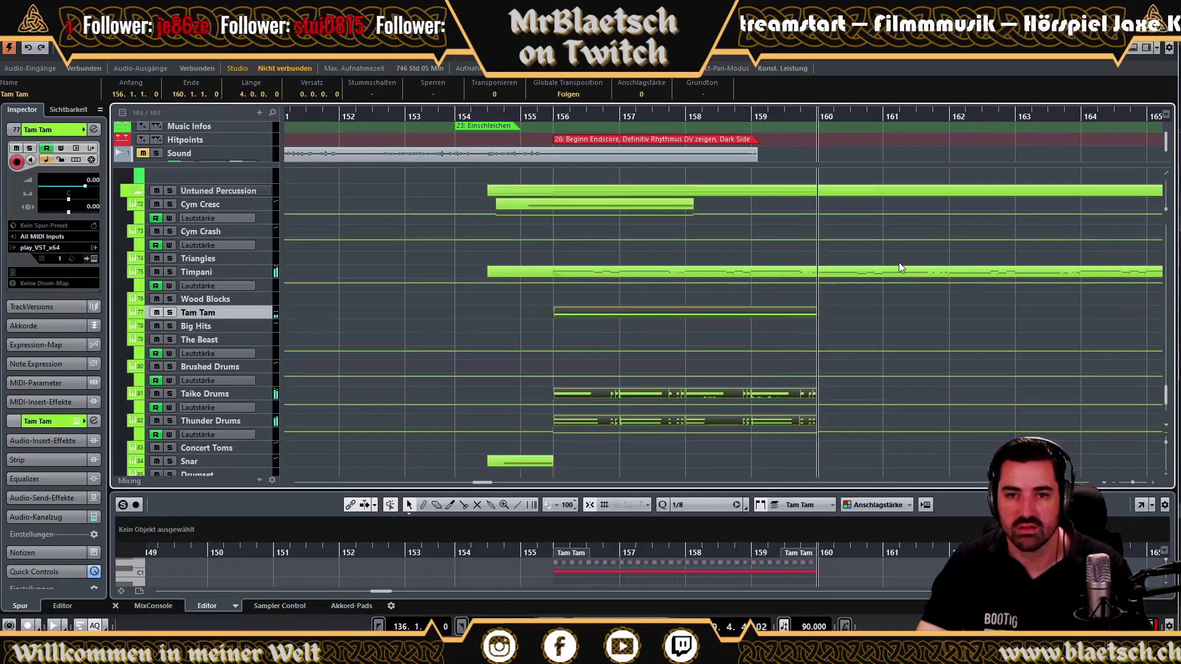
Paste the copied tom part onto the Concert Toms track at position 154.3.1.
click(816, 118)
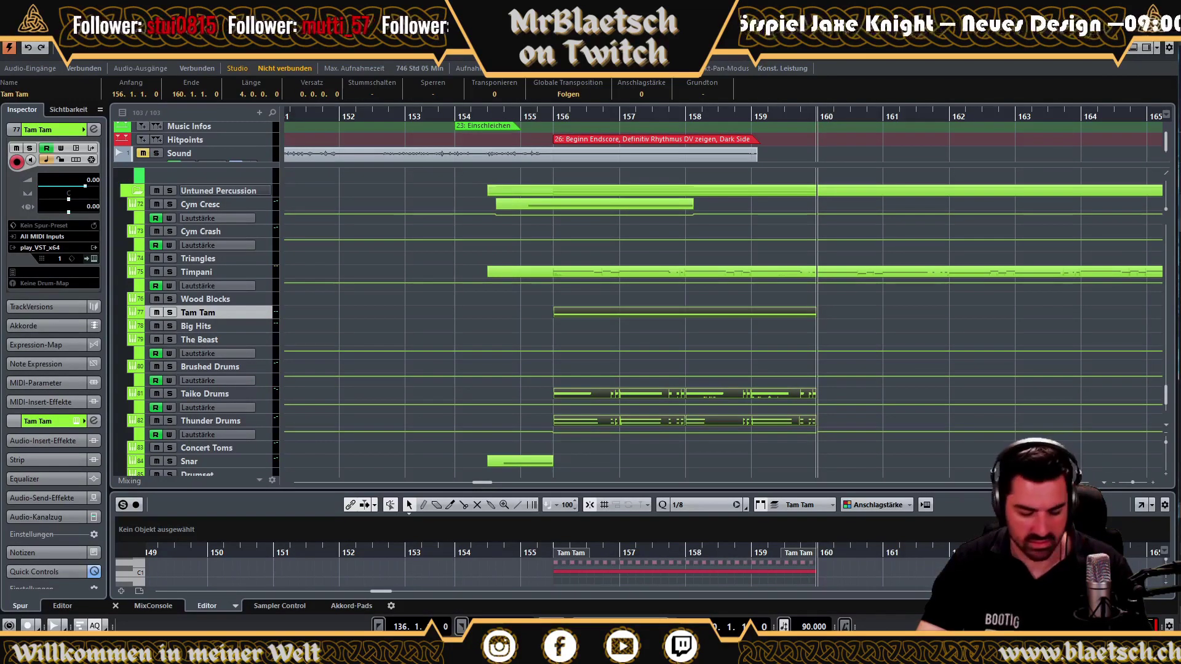
scroll(289, 372, down, 3)
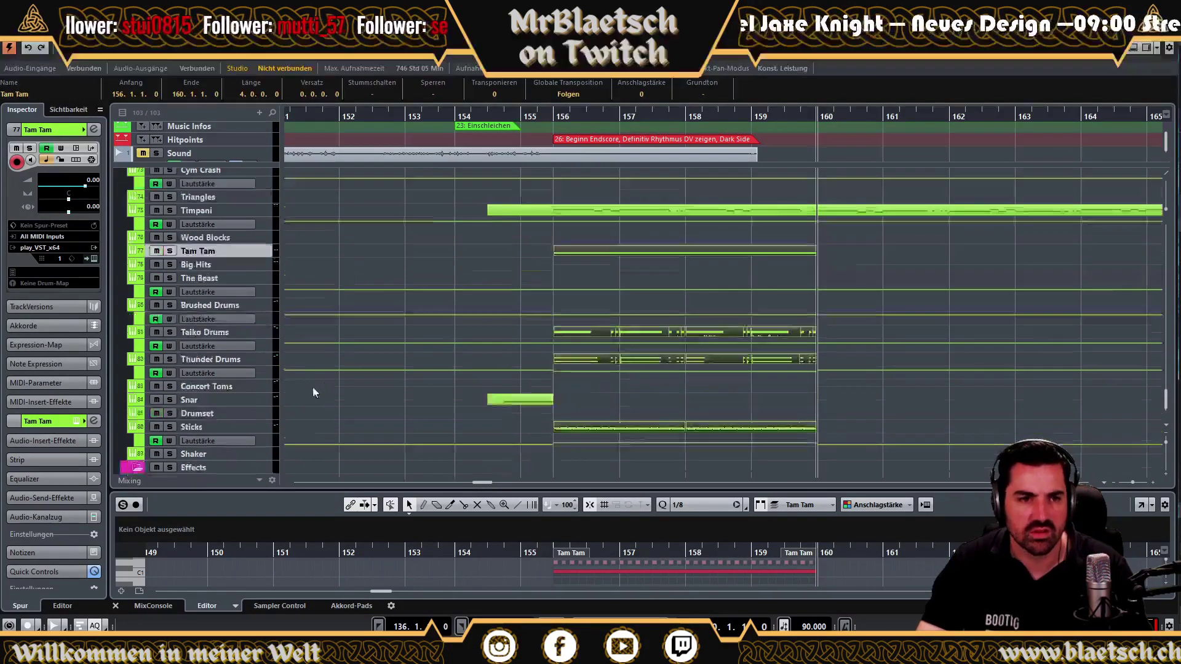
right_click(246, 389)
click(320, 342)
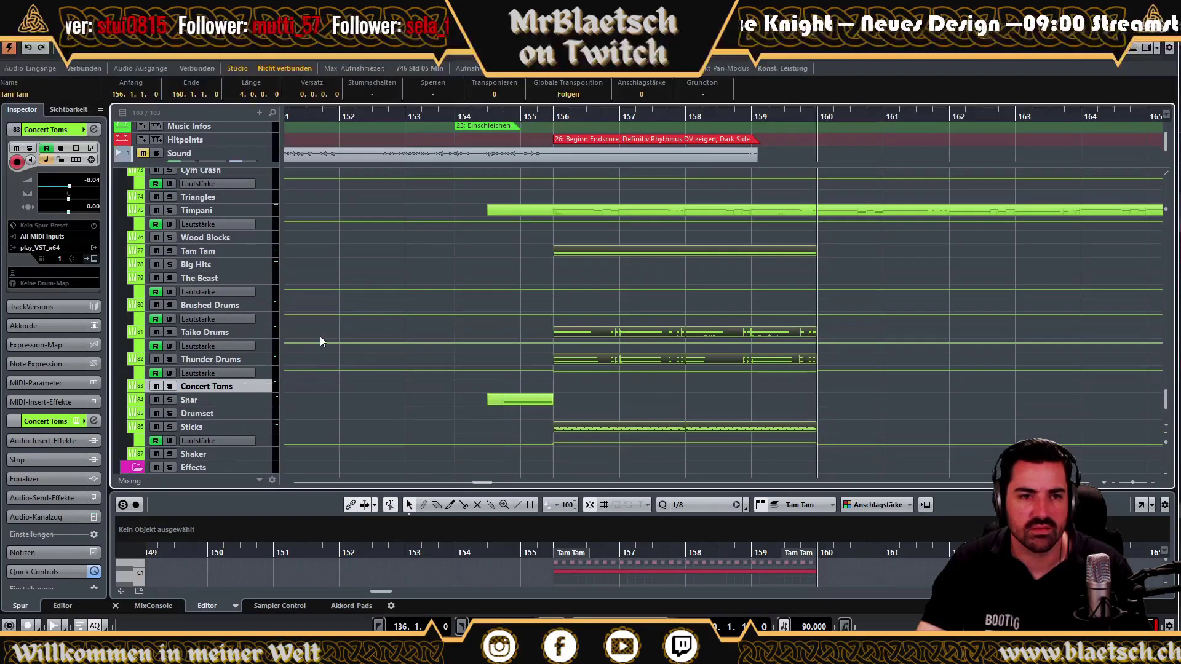
click(486, 116)
key(ctrl+v)
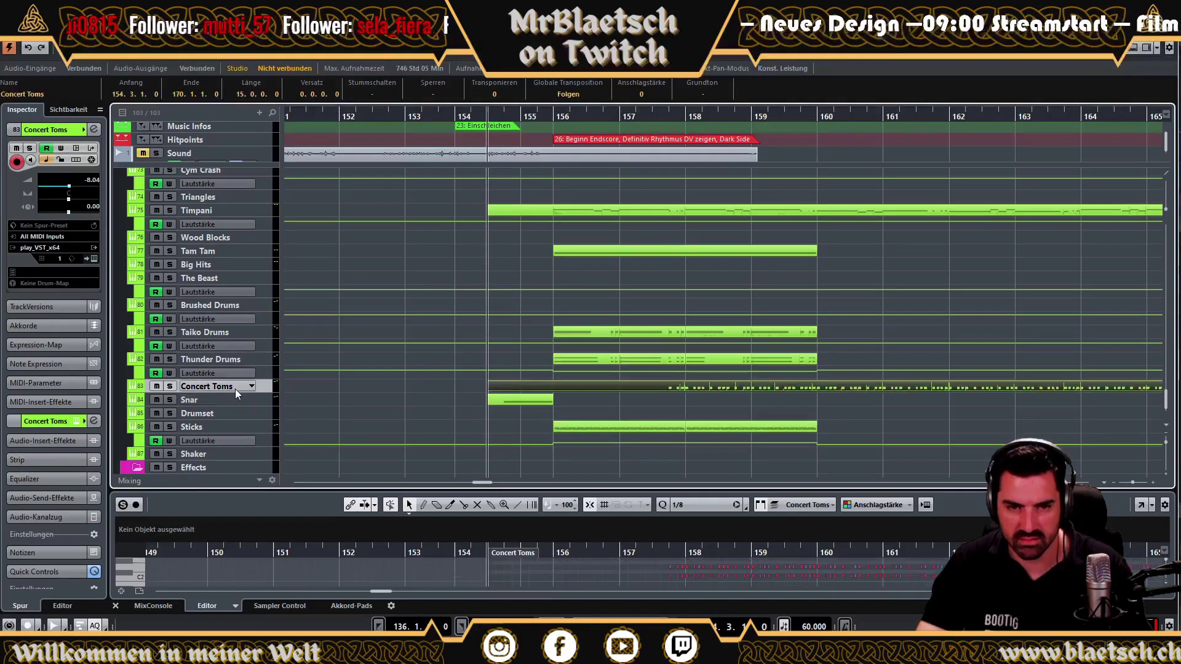
Play back the percussion with the pasted Concert Toms part and follow it past bar 170.
key(space)
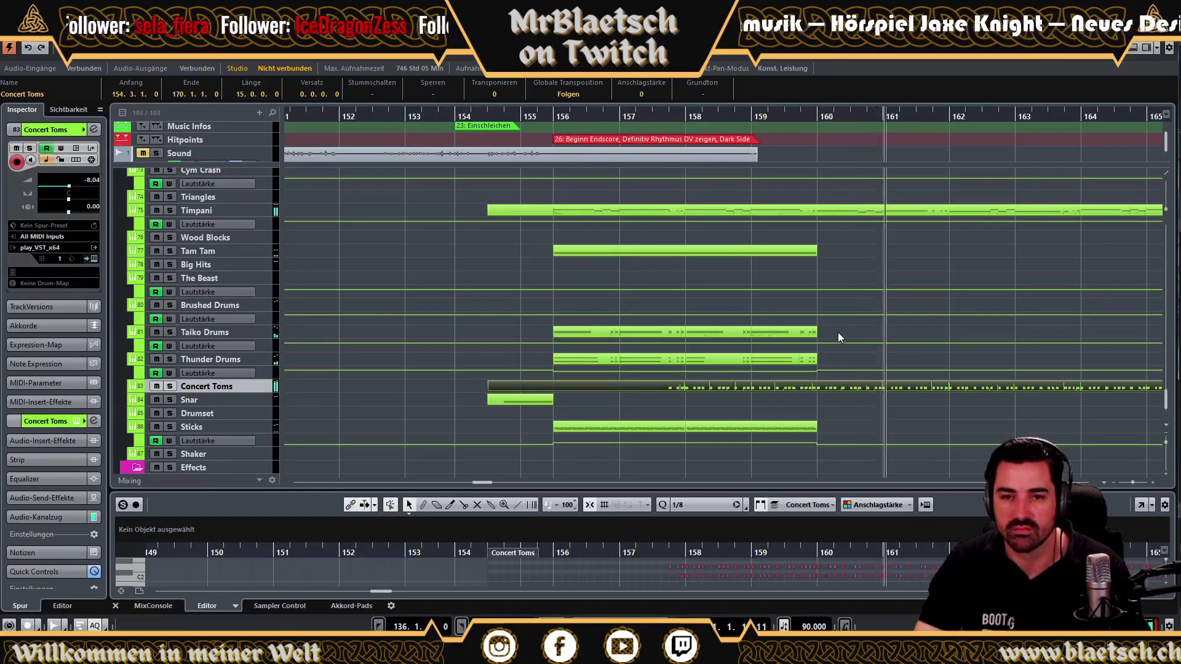
scroll(990, 197, up, 3)
scroll(997, 204, down, 3)
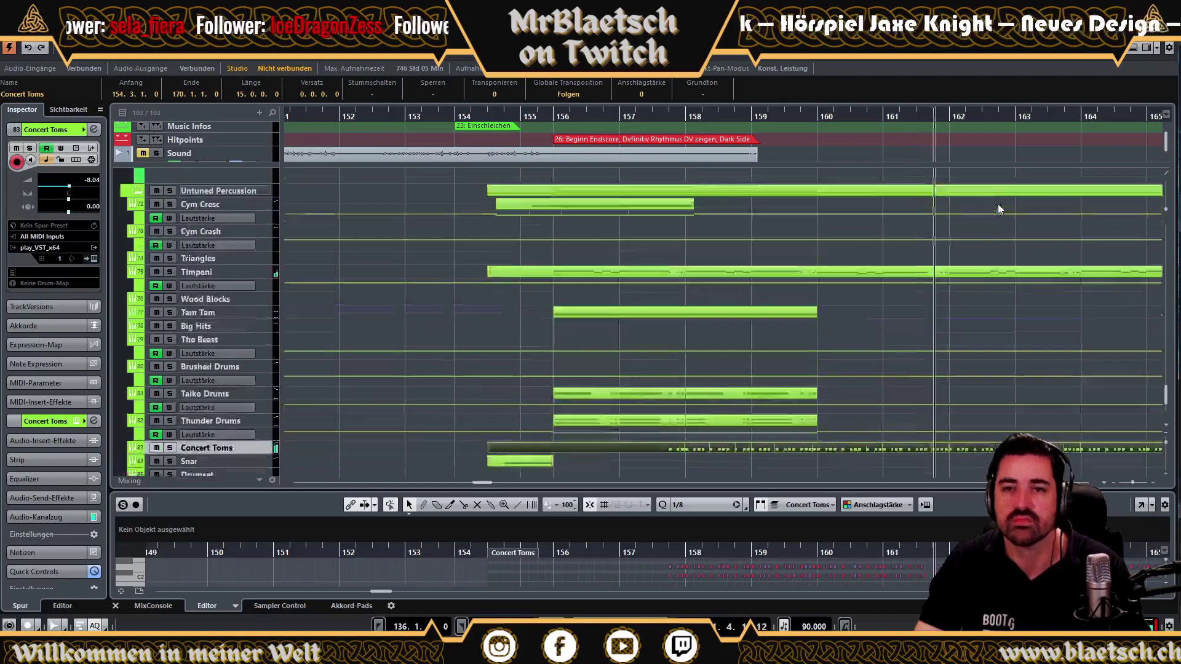
scroll(997, 205, up, 3)
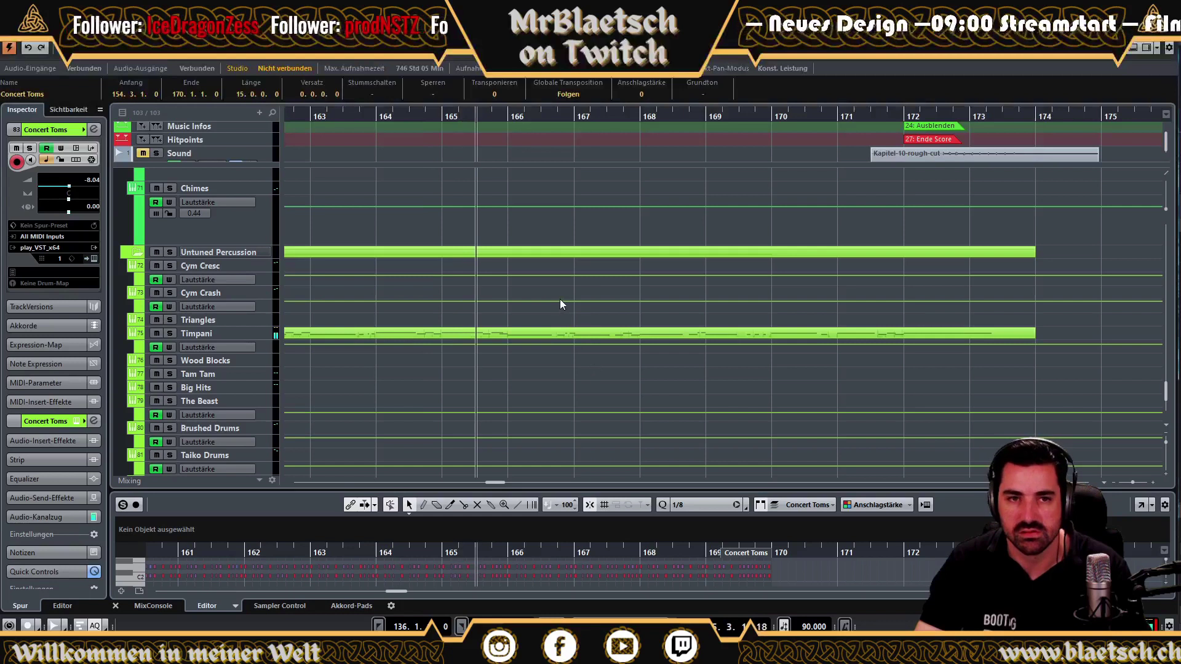
scroll(312, 137, up, 1)
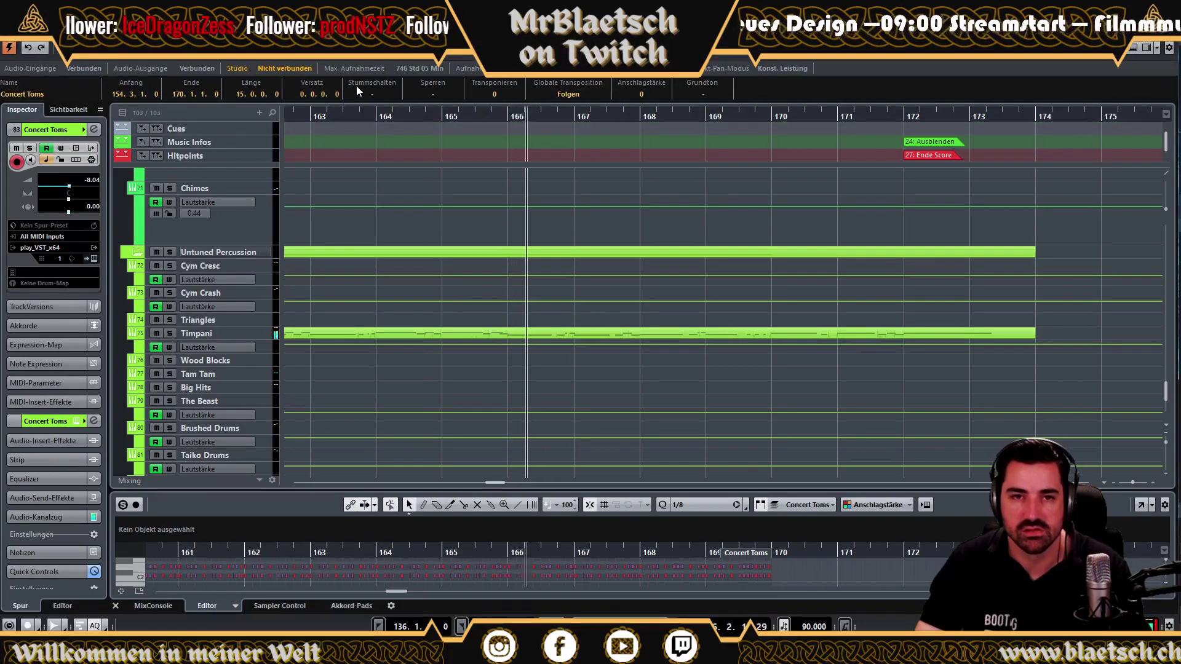
scroll(832, 221, down, 2)
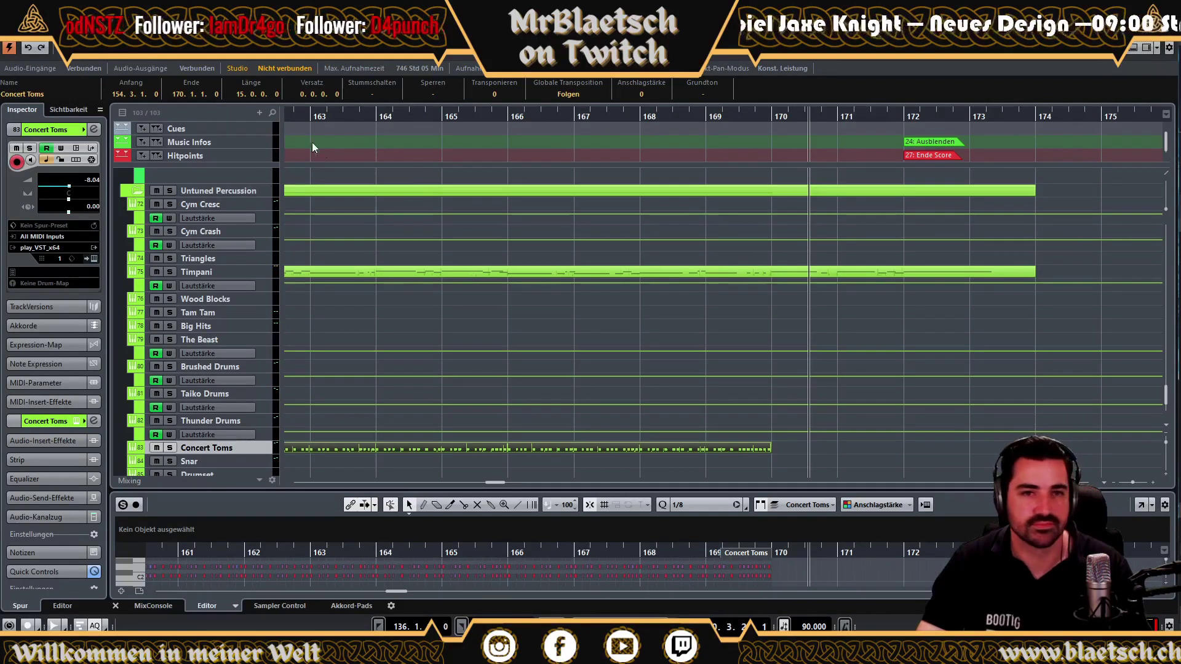
Replay the passage from around bar 156 and check the percussion parts together across their tracks.
drag(303, 120, 413, 295)
key(space)
scroll(462, 295, down, 3)
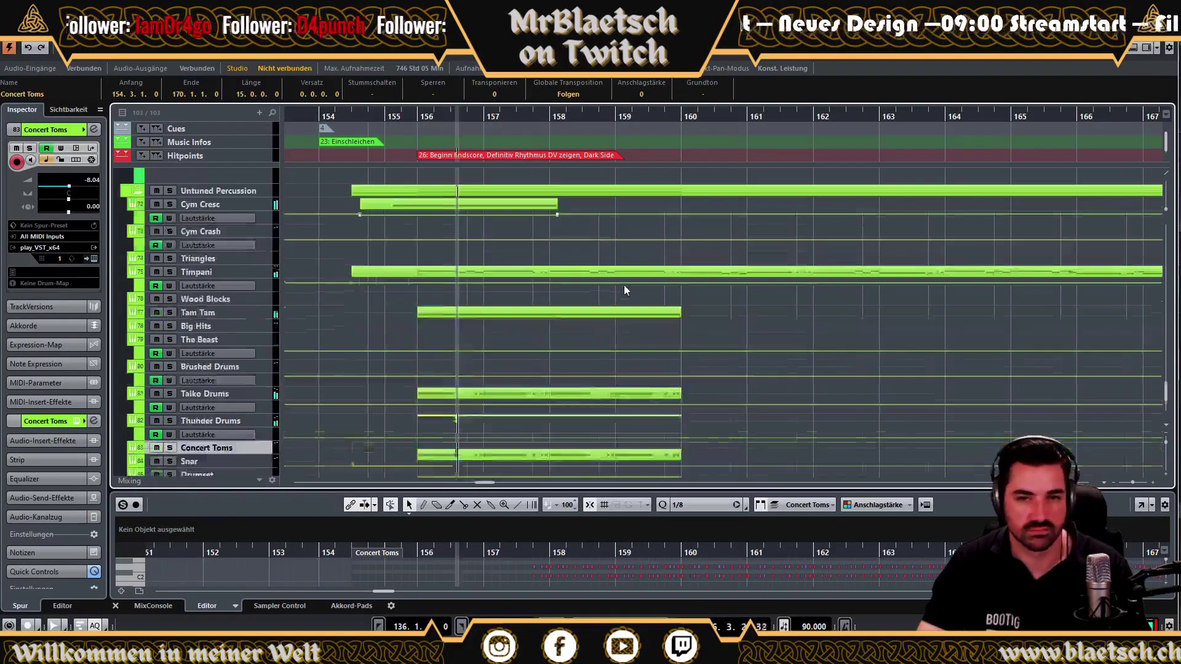
scroll(462, 295, up, 3)
scroll(504, 194, up, 5)
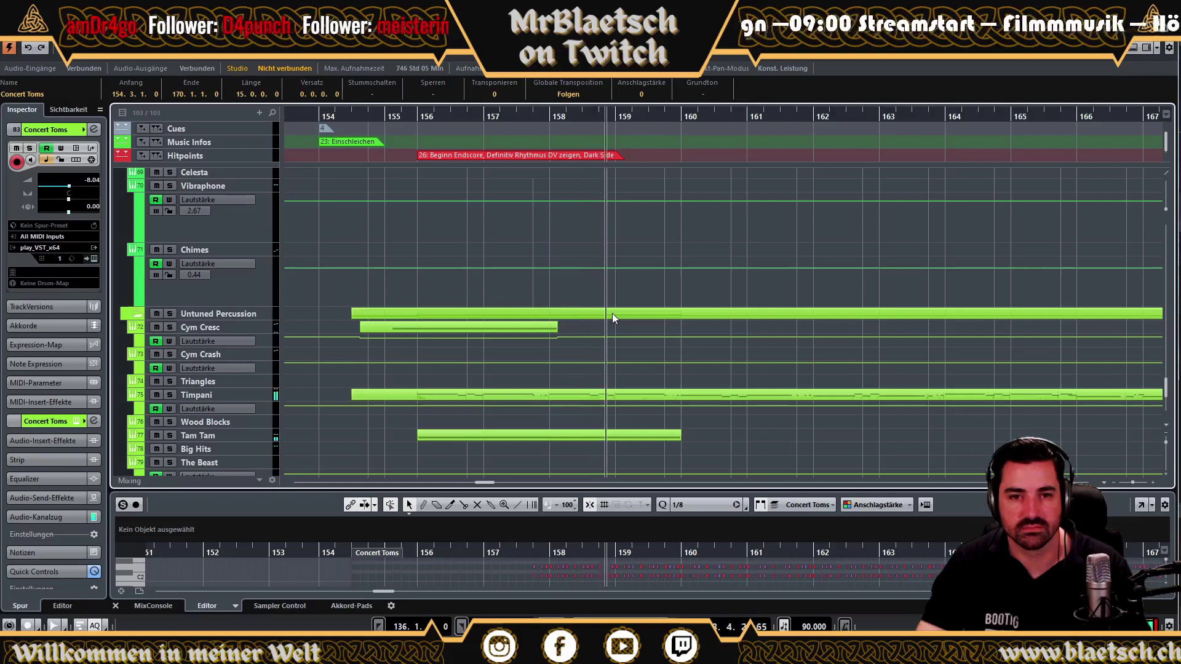
scroll(611, 313, down, 3)
scroll(602, 313, down, 7)
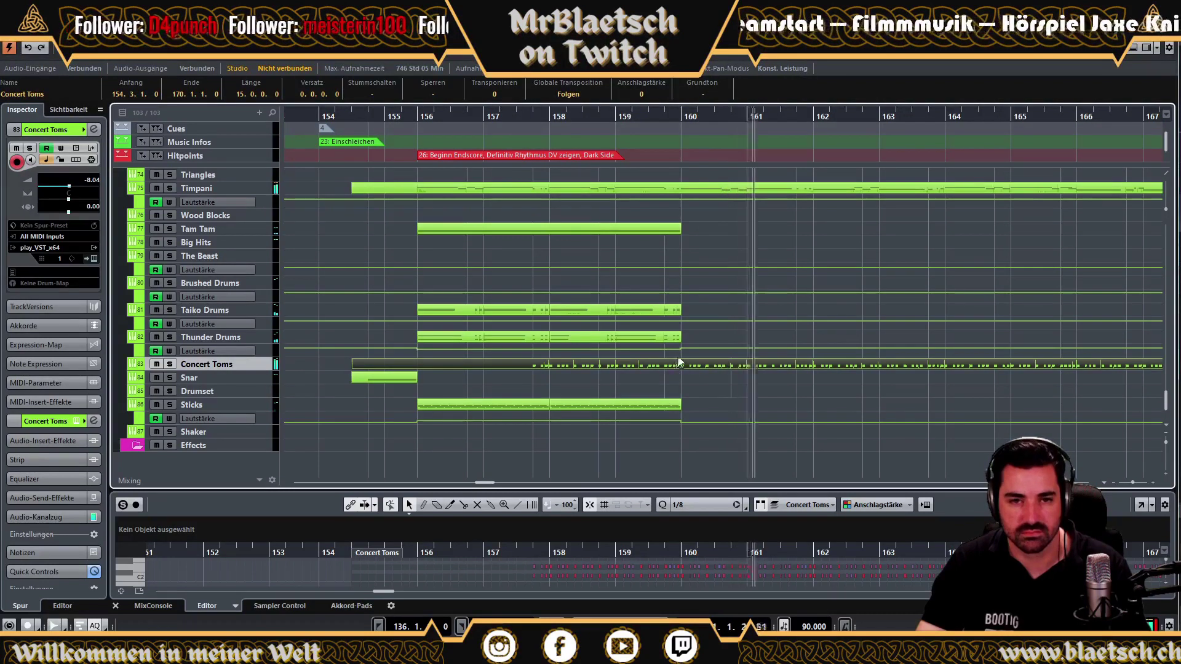
Copy the Via Spic and Cel Spic parts from bars 156–159, paste them at bar 160, and play the result.
scroll(612, 173, up, 20)
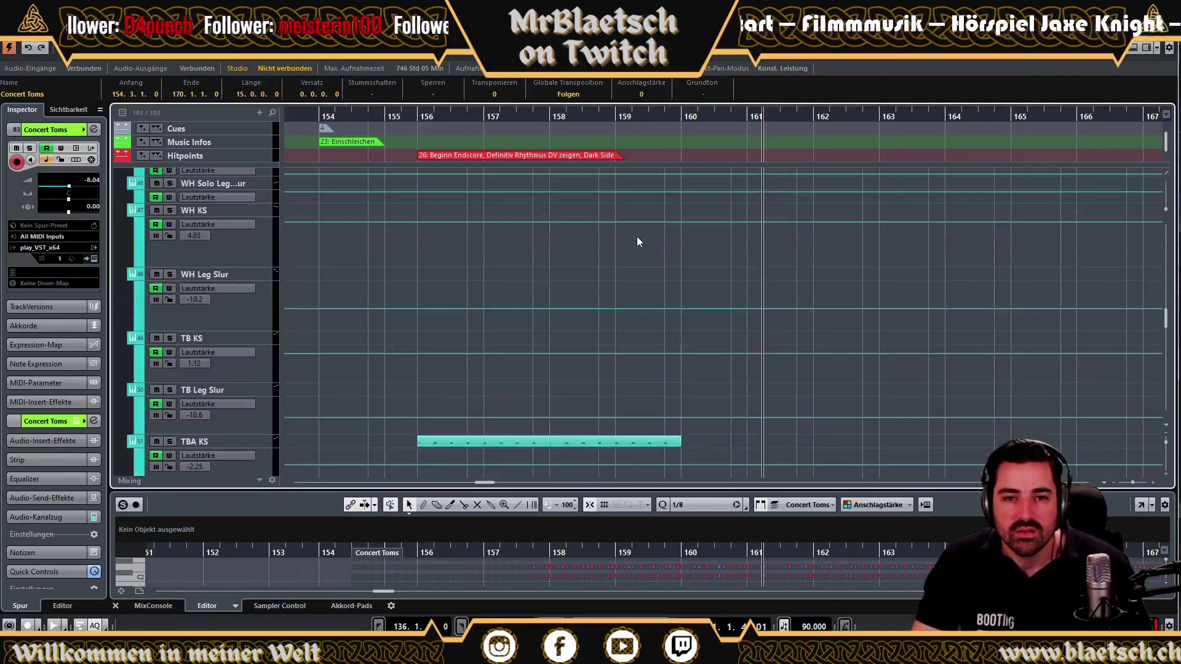
scroll(646, 274, up, 20)
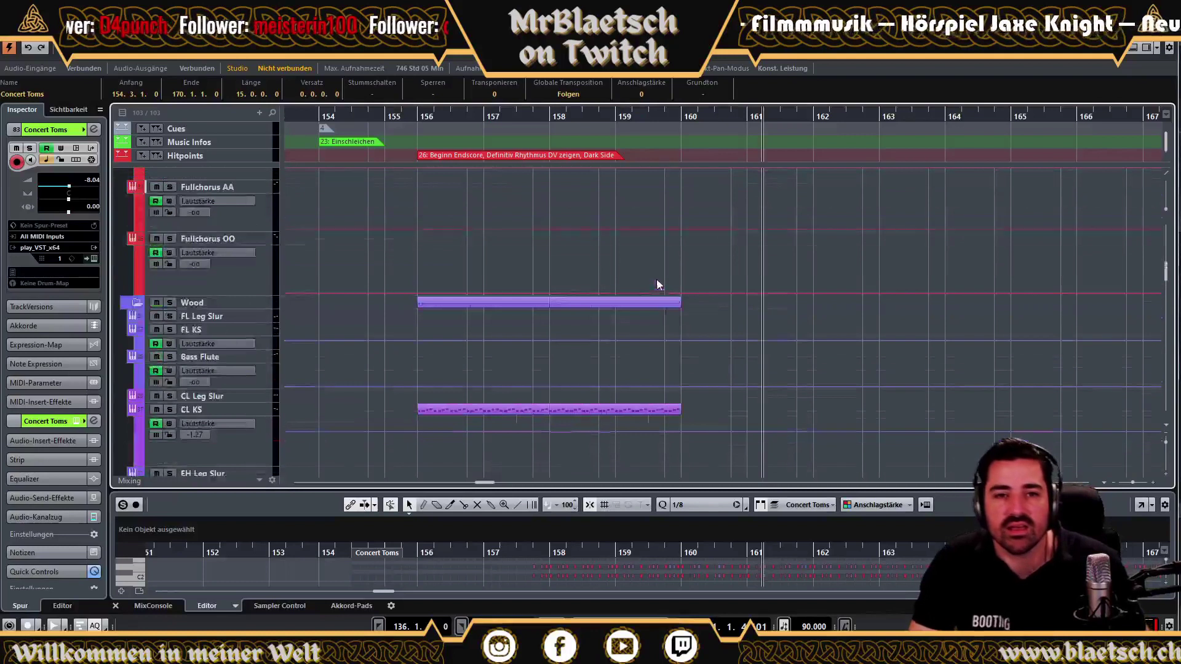
scroll(660, 277, down, 3)
click(629, 286)
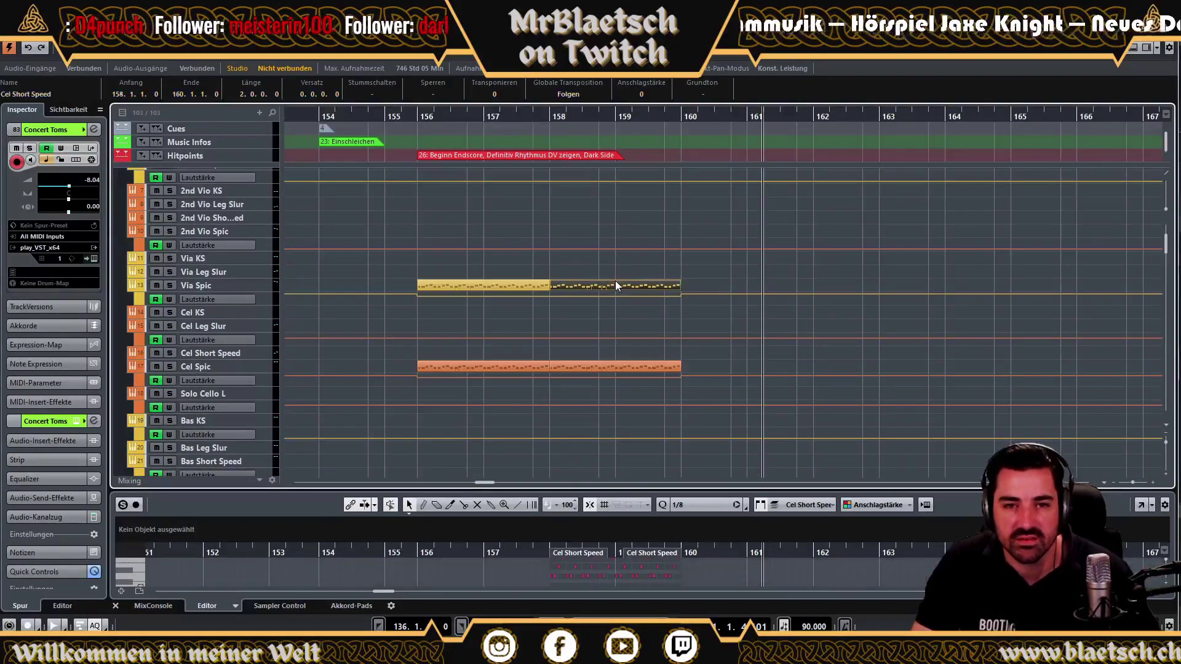
drag(430, 269, 648, 373)
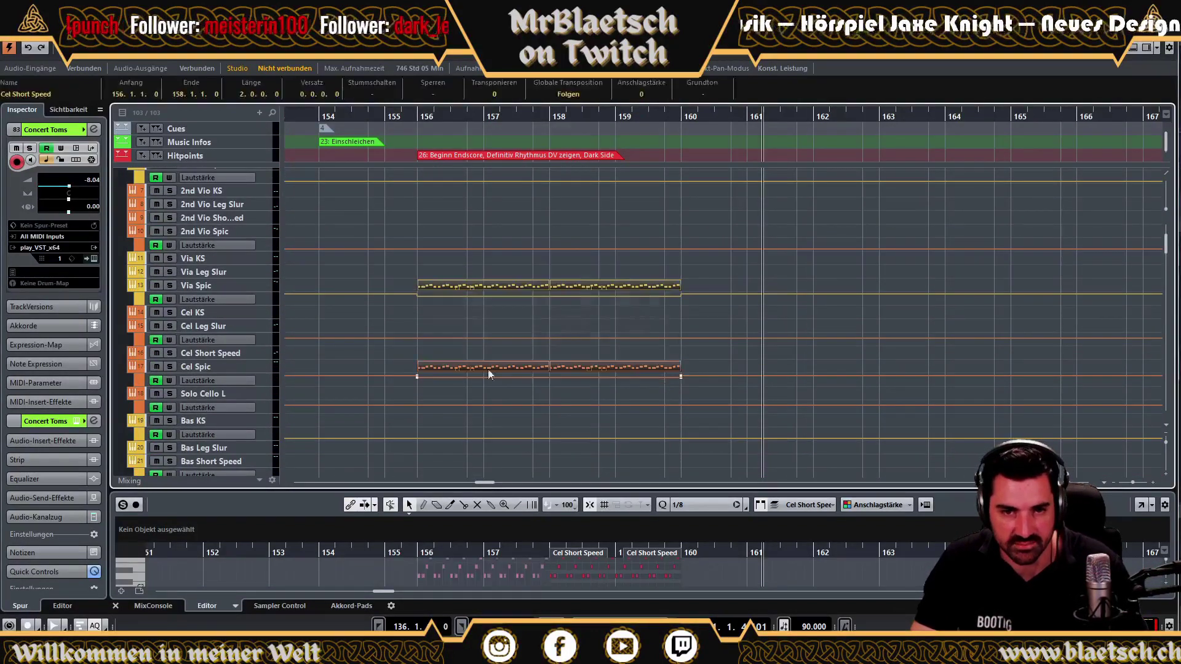
click(264, 287)
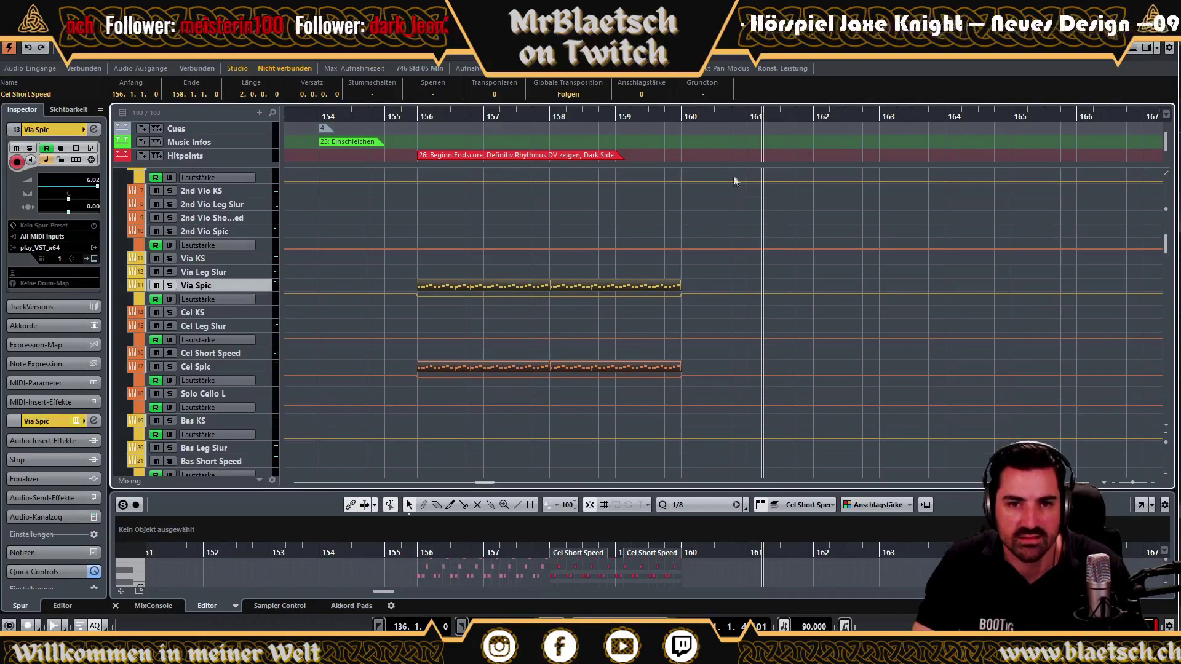
click(684, 124)
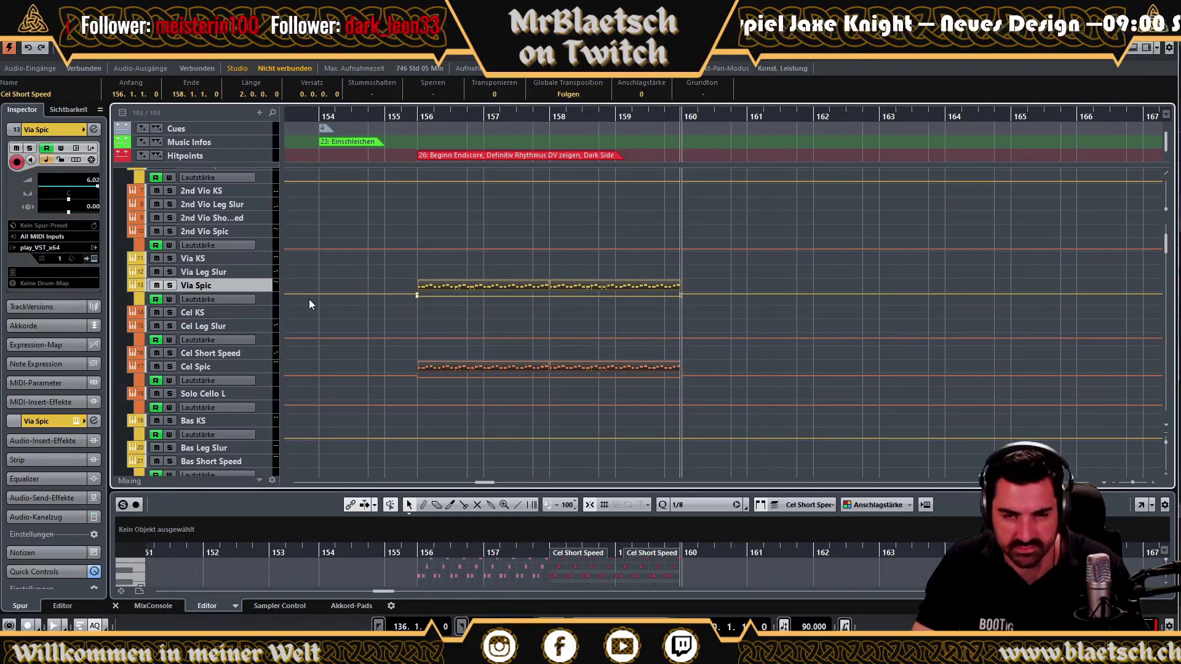
key(ctrl+v)
key(space)
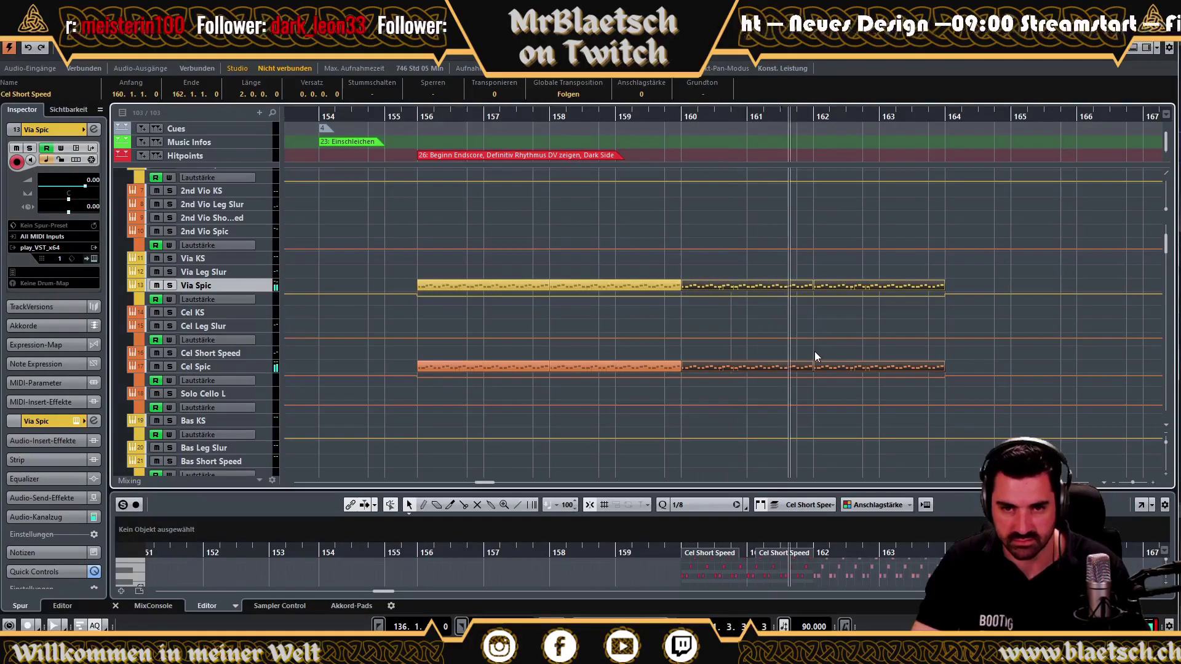
Copy the two Bass Spic parts from bars 156–159 to bar 160 and play the result with the track soloed.
scroll(815, 351, down, 3)
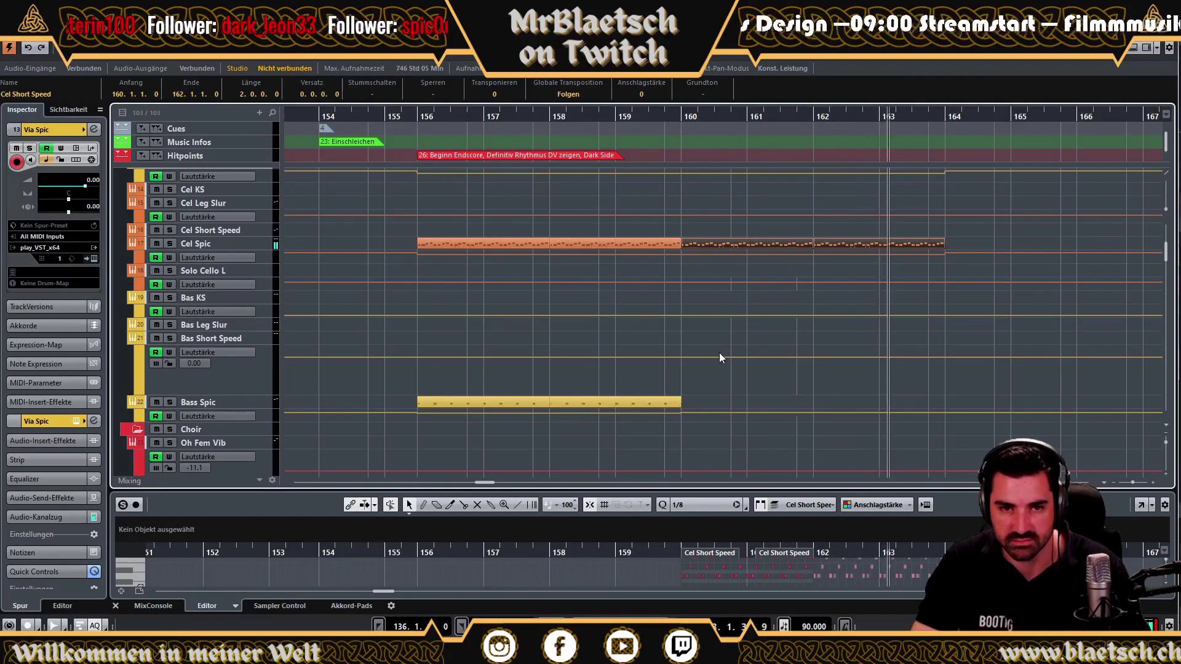
scroll(540, 390, down, 2)
drag(492, 346, 618, 345)
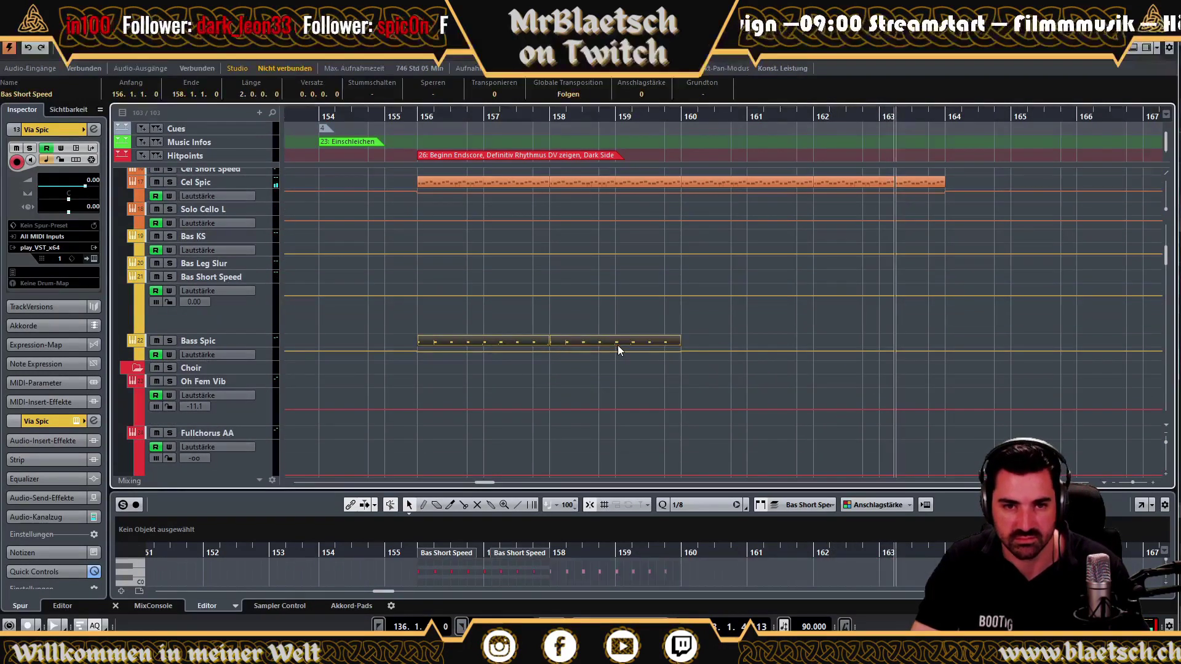
click(251, 341)
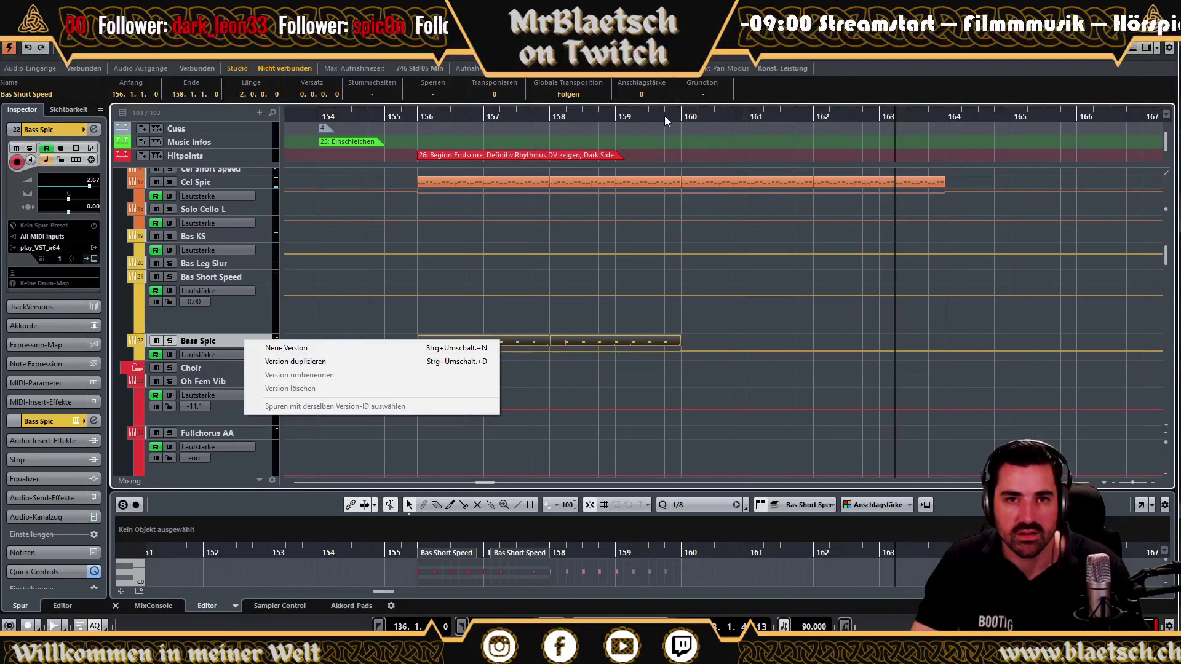
click(681, 114)
key(ctrl+d)
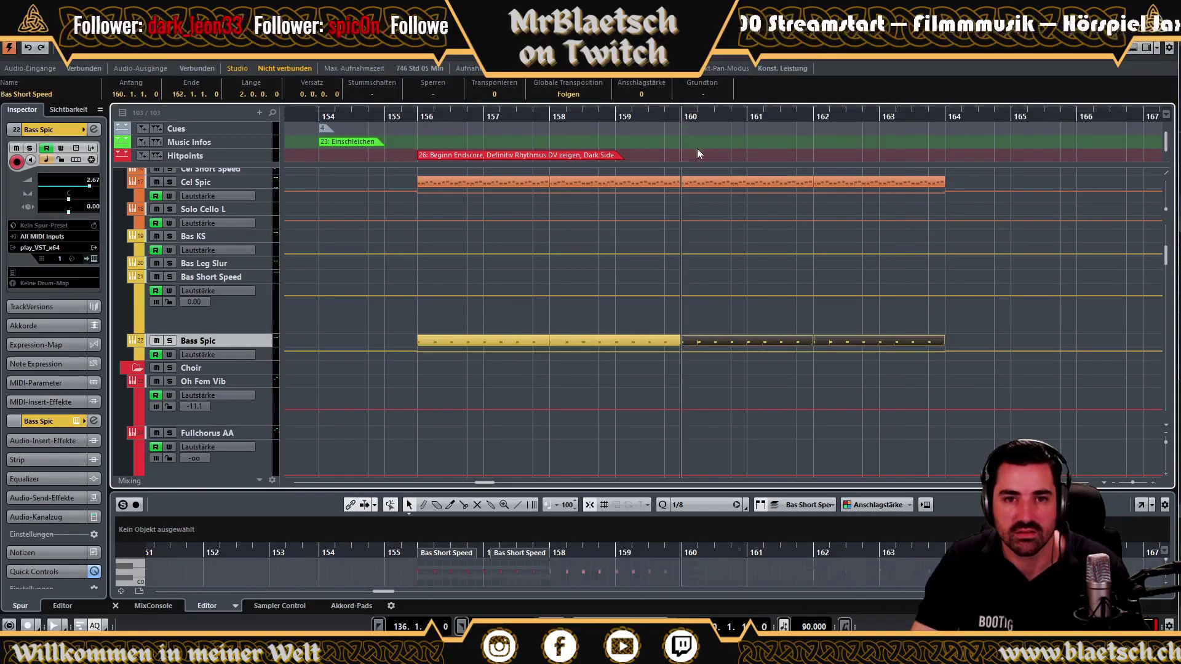
key(space)
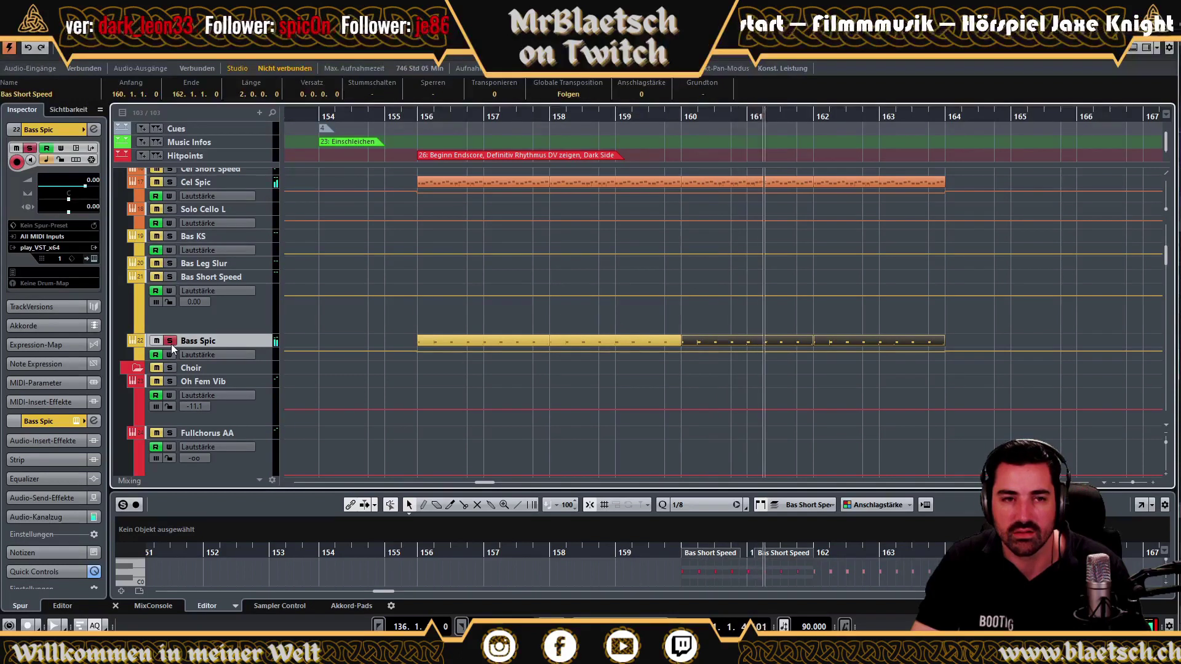
Show the Bass Spic parts from bars 158–163 together in an enlarged key editor.
click(751, 342)
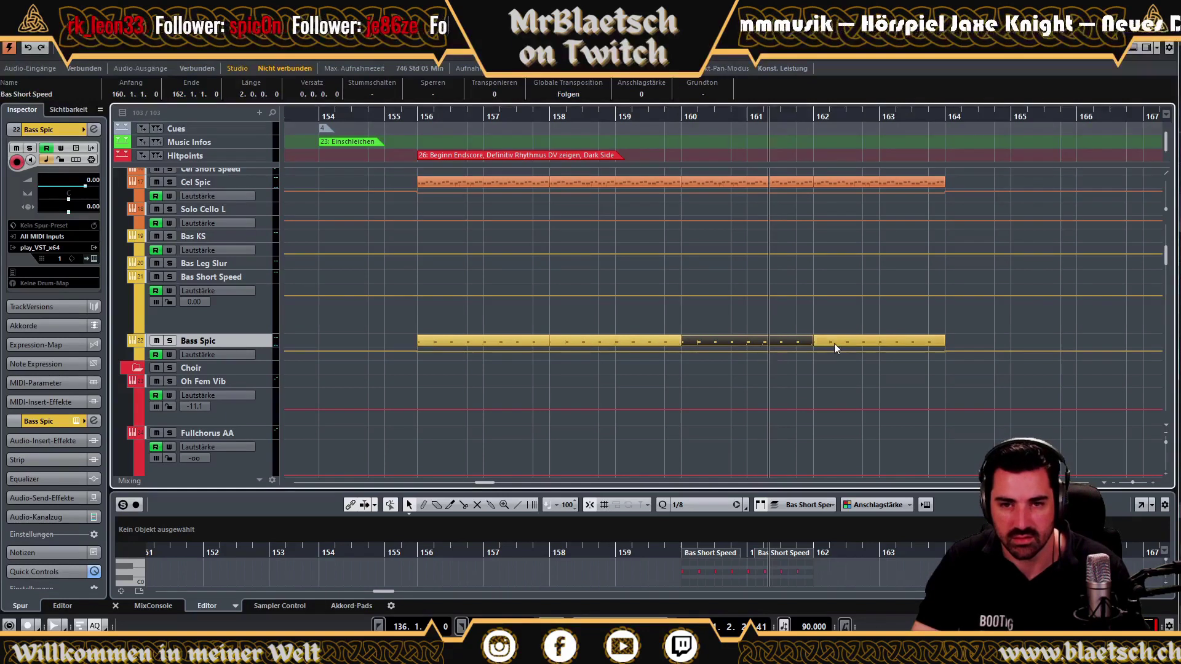
shift+click(834, 343)
shift+click(670, 340)
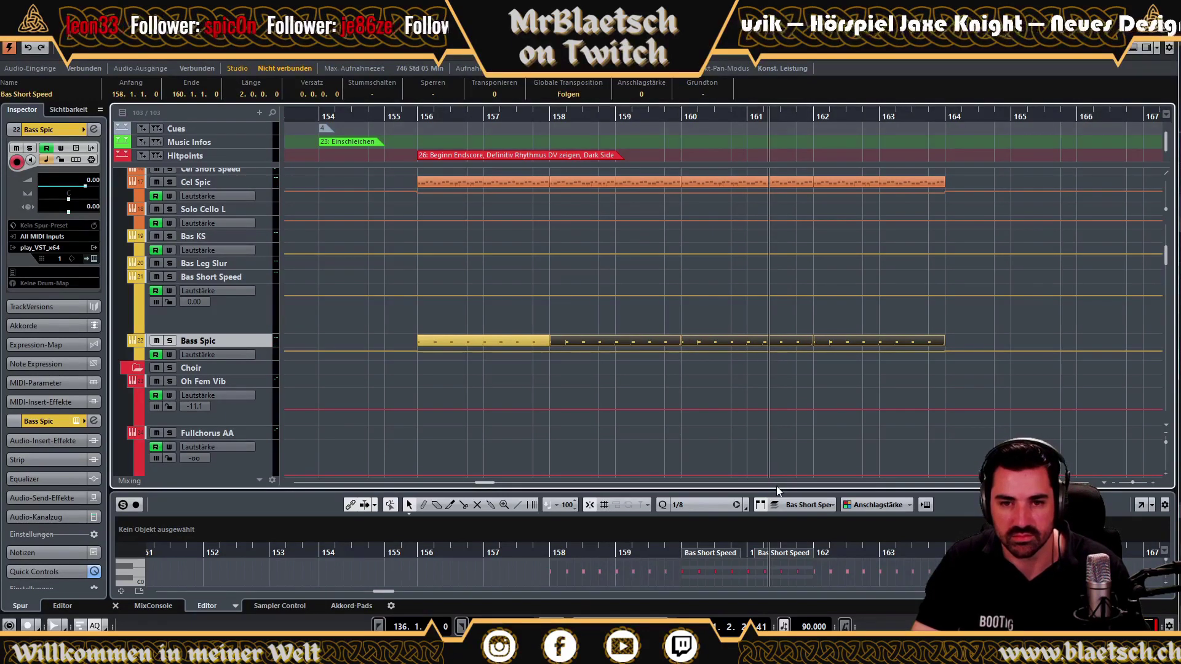
drag(776, 490, 777, 201)
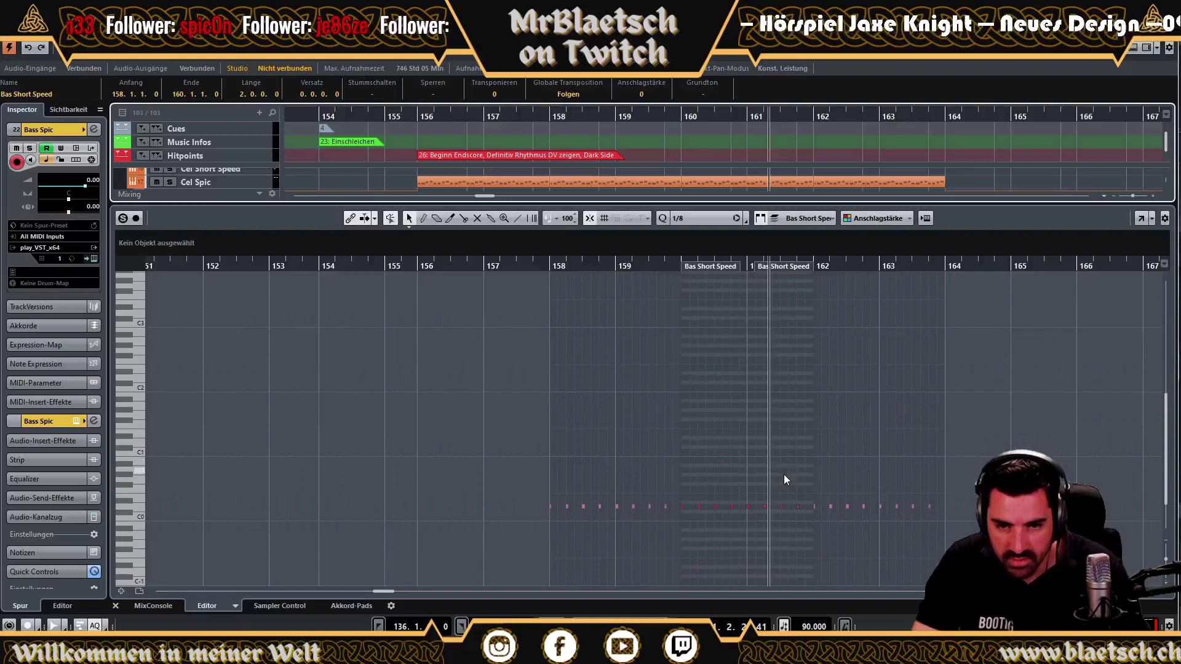
click(772, 471)
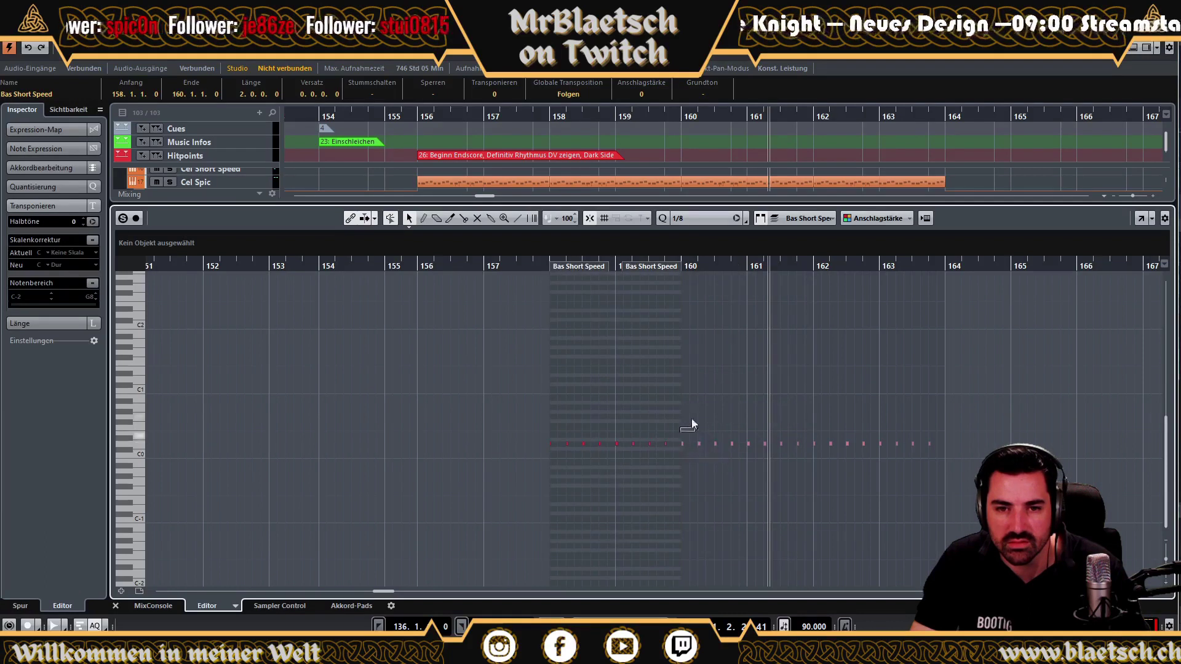
Raise the Bass Spic notes in bar 160 to Bb0.
mouse_move(670, 429)
mouse_down()
mouse_move(740, 458)
mouse_move(679, 431)
mouse_up()
click(715, 406)
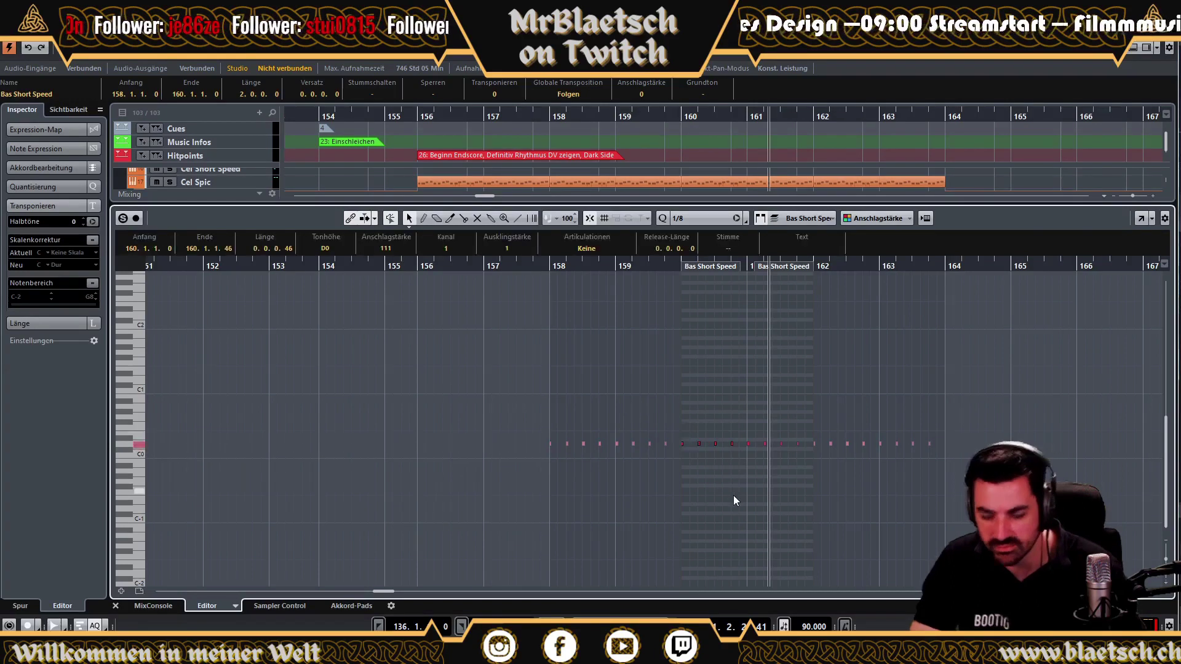
key(Up)
key(Up)
key(Up)
key(Up)
key(Up)
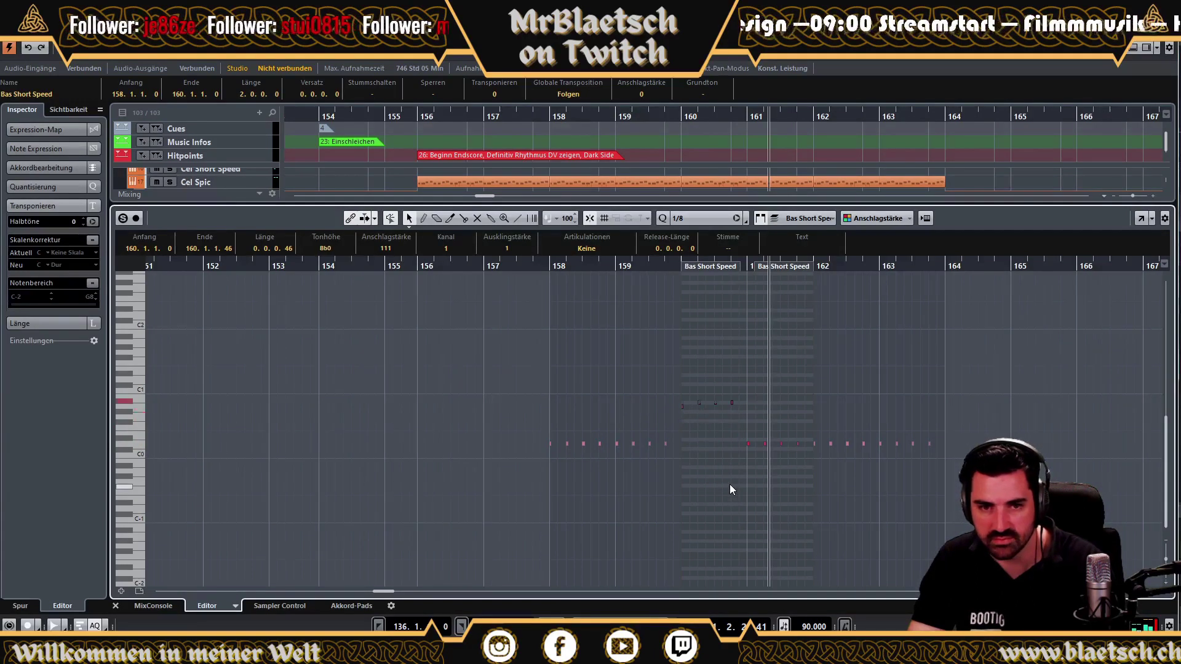
Raise the Bass Spic notes in bar 161 to Bb0, playing the passage from bar 160 to check the pitch.
click(751, 474)
drag(799, 463, 802, 462)
key(Up)
key(Up)
key(Up)
key(Up)
key(Up)
click(673, 265)
key(space)
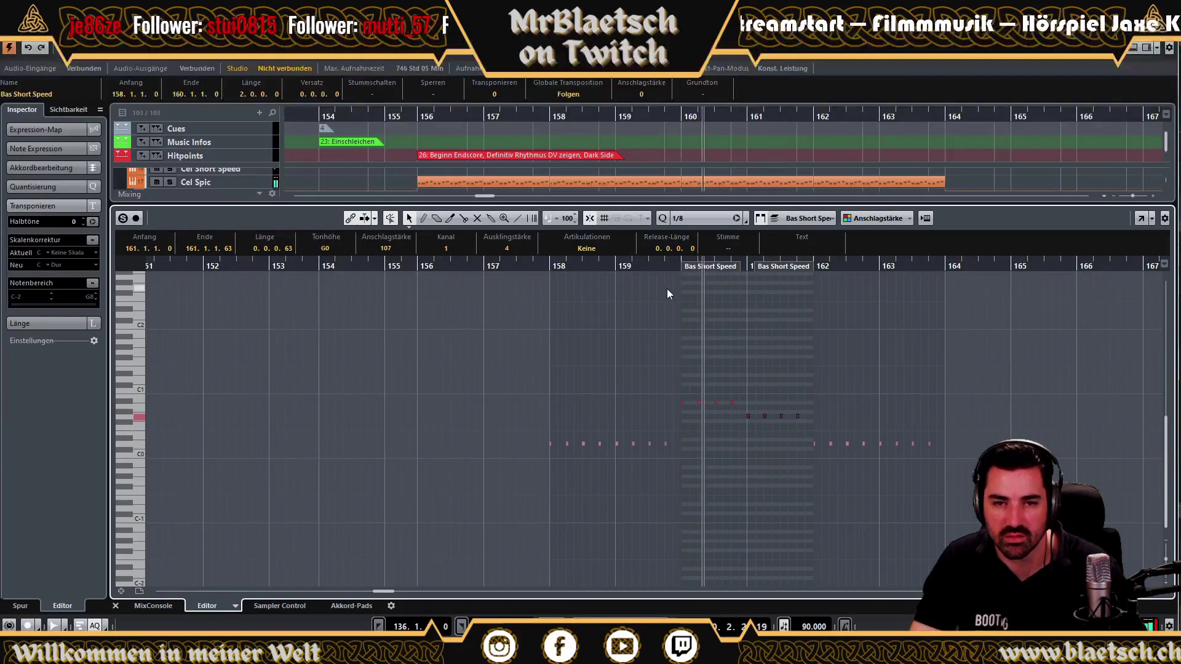
drag(741, 401, 810, 430)
key(Up)
key(Up)
key(Up)
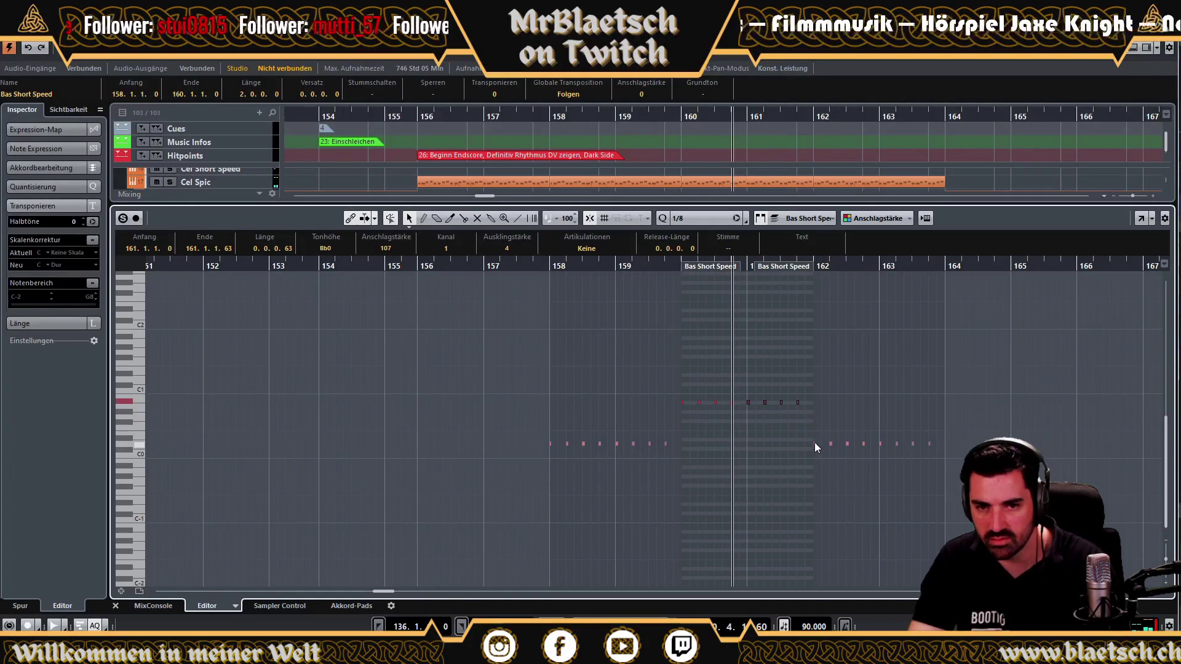
Raise the Bass Spic notes in bars 162–163 to G0 and play the bass line from bar 158.
click(844, 399)
drag(938, 459, 810, 432)
key(Up)
key(Up)
key(Up)
key(Up)
key(Up)
click(551, 265)
key(space)
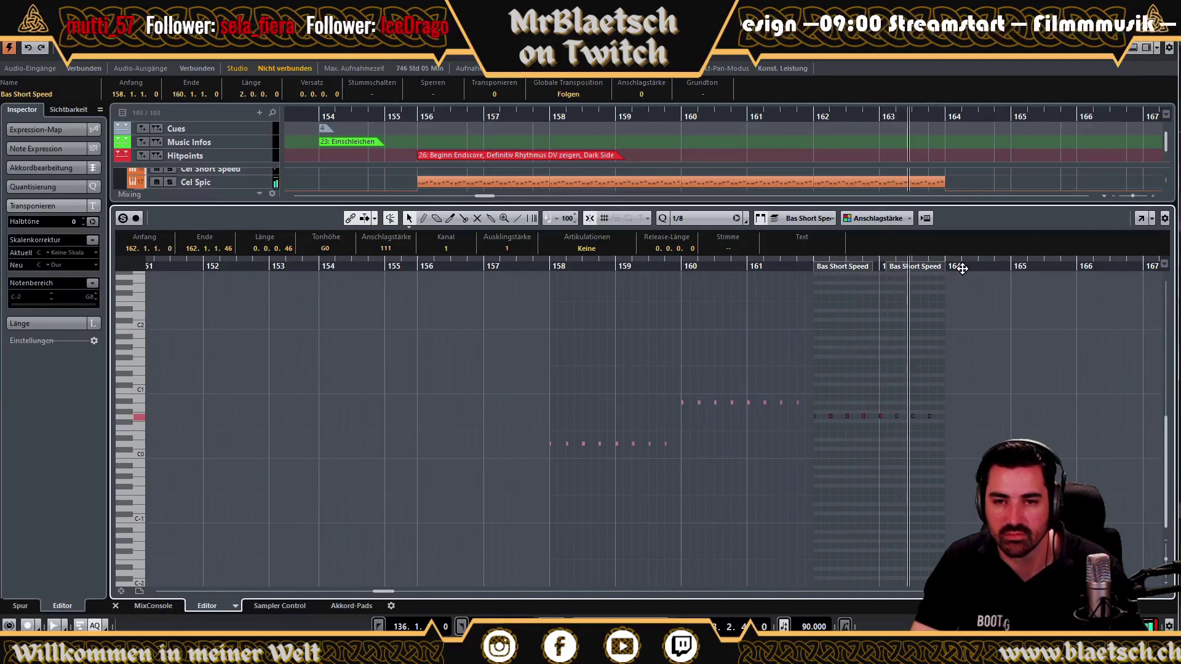
Enlarge the arrangement view again, copy the Bass Spic part from bars 156–157 to bar 164, and play it.
click(589, 331)
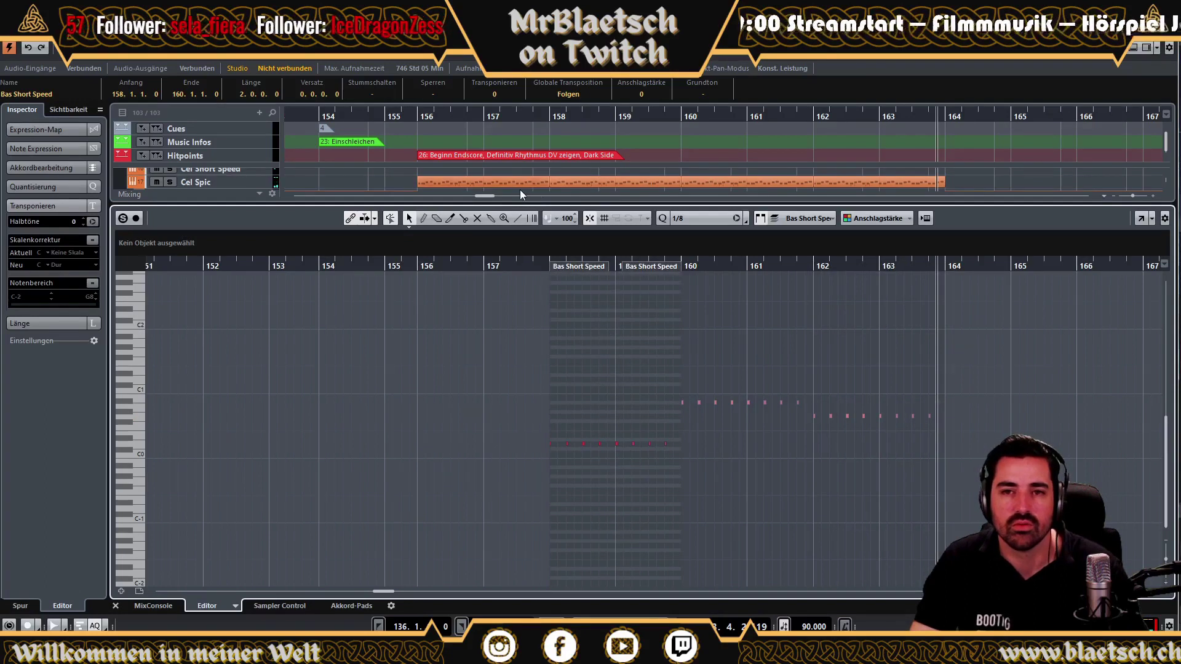
scroll(714, 176, down, 1)
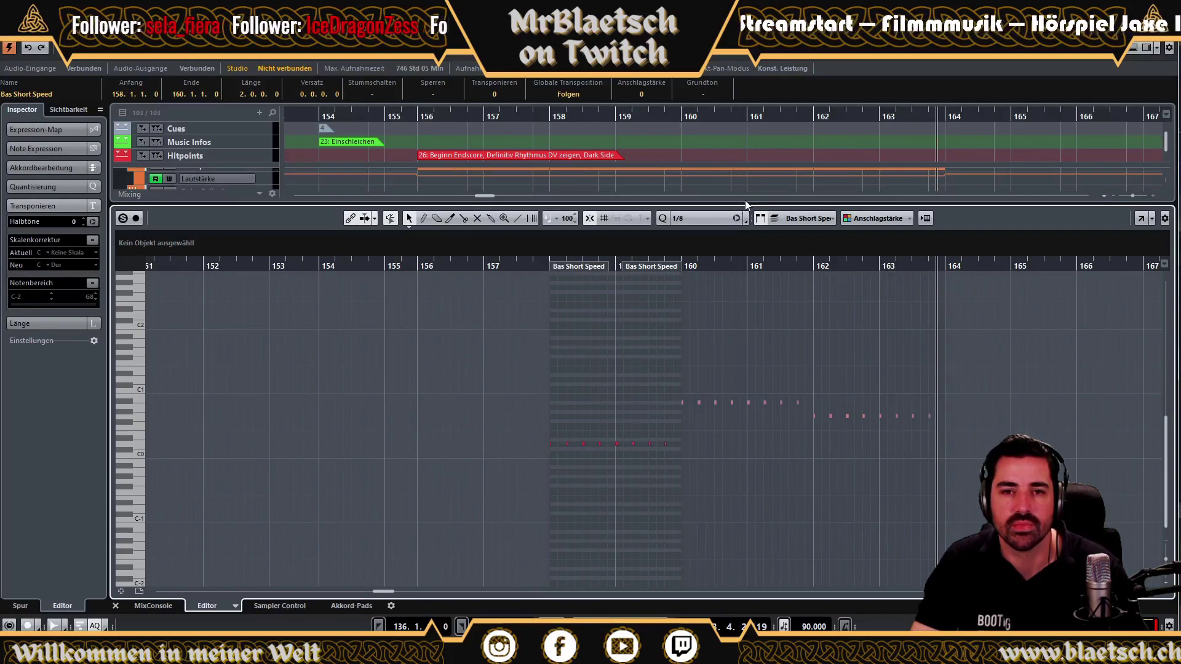
drag(744, 202, 751, 417)
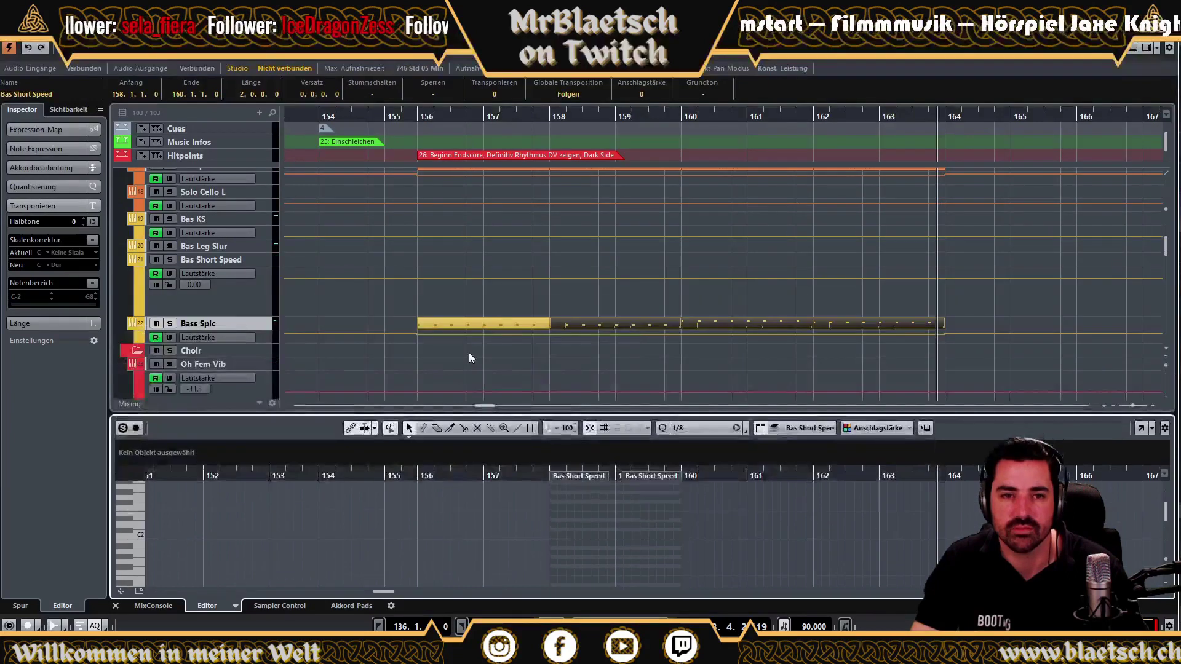
click(508, 324)
drag(936, 161, 945, 154)
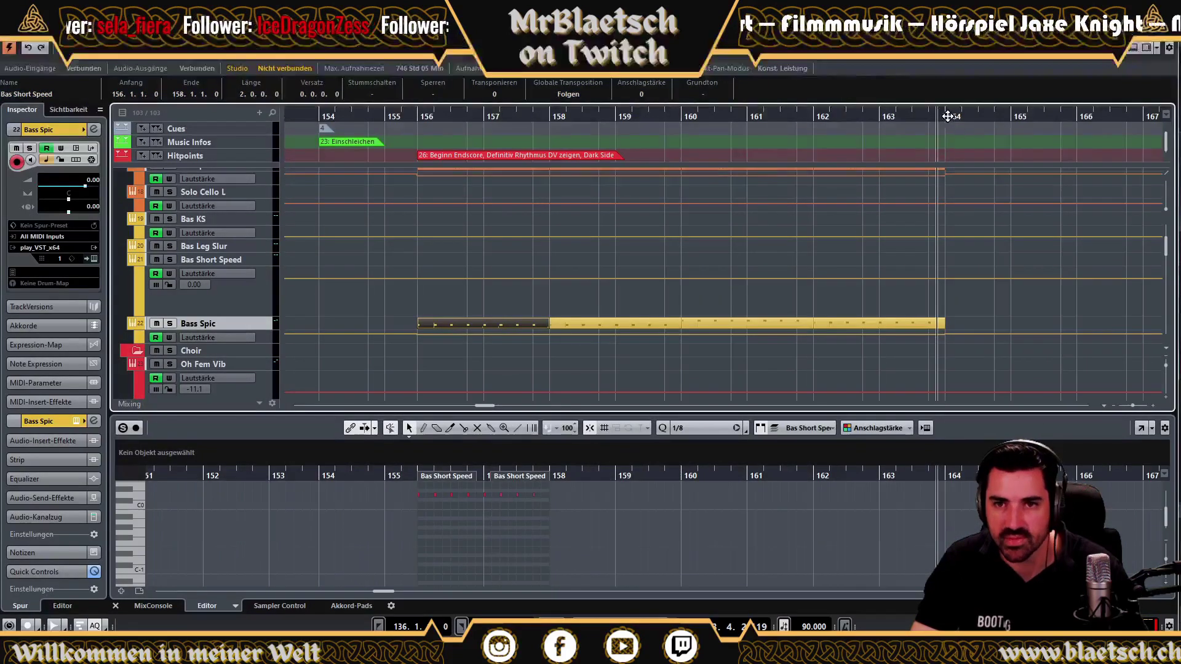
key(ctrl+v)
key(space)
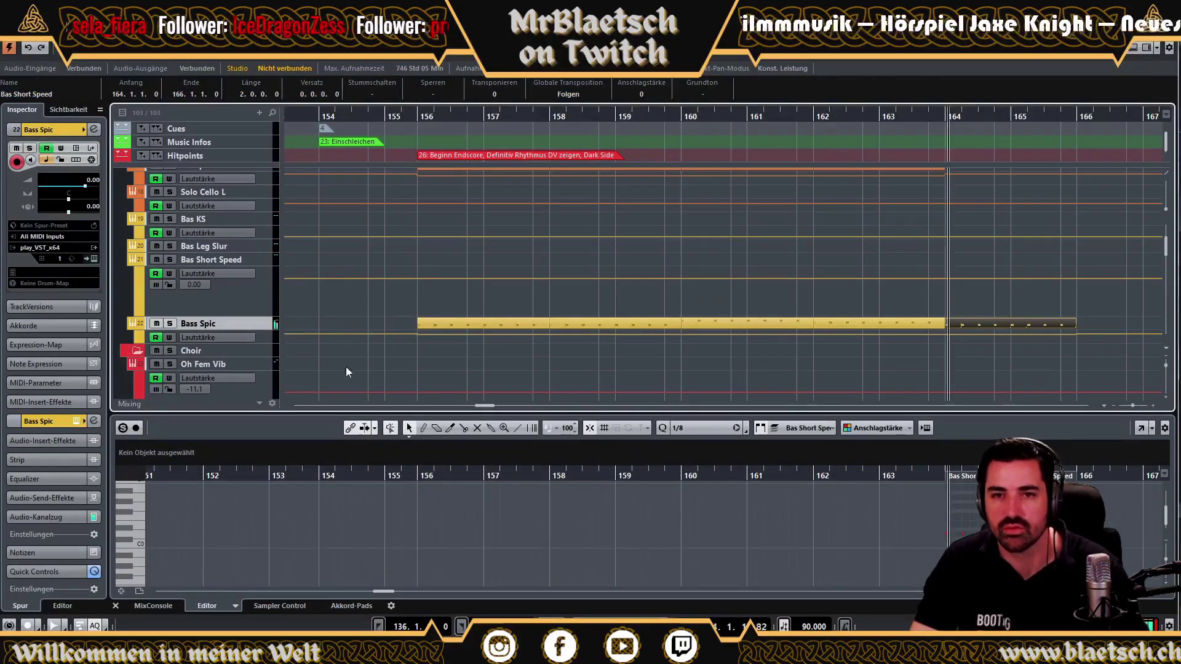
Copy the Via Spic and Cel Spic parts from bars 162–163 to bar 164 and play the strings together.
scroll(346, 367, up, 3)
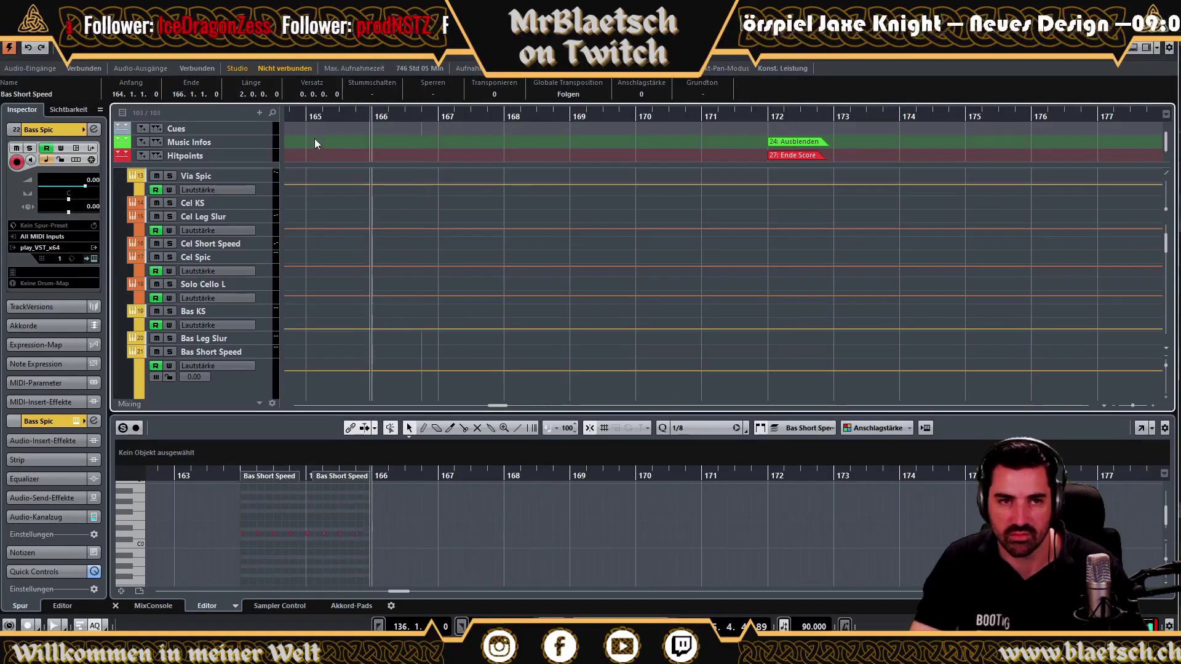
drag(292, 117, 247, 118)
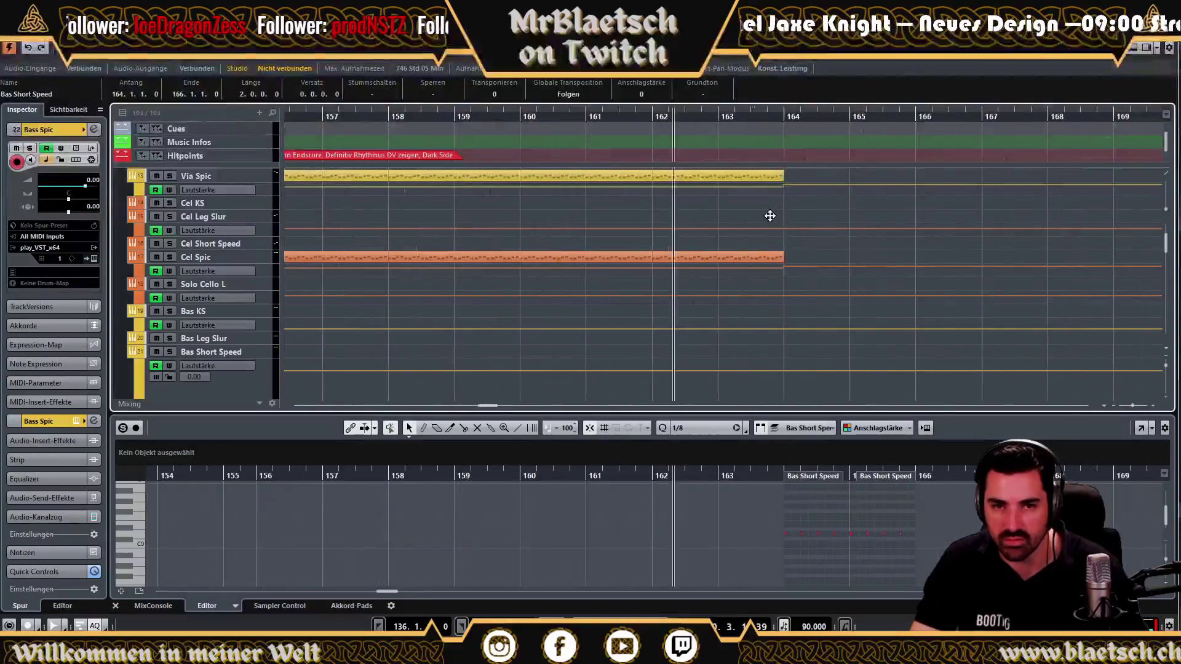
click(730, 255)
shift+click(724, 179)
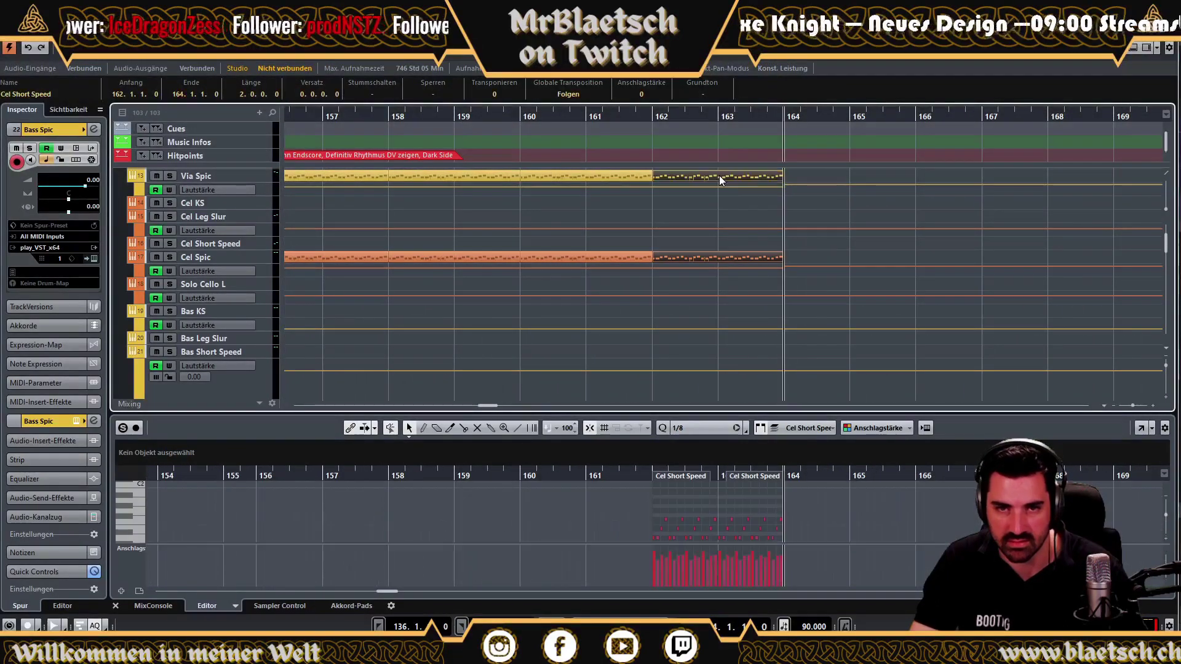
click(253, 177)
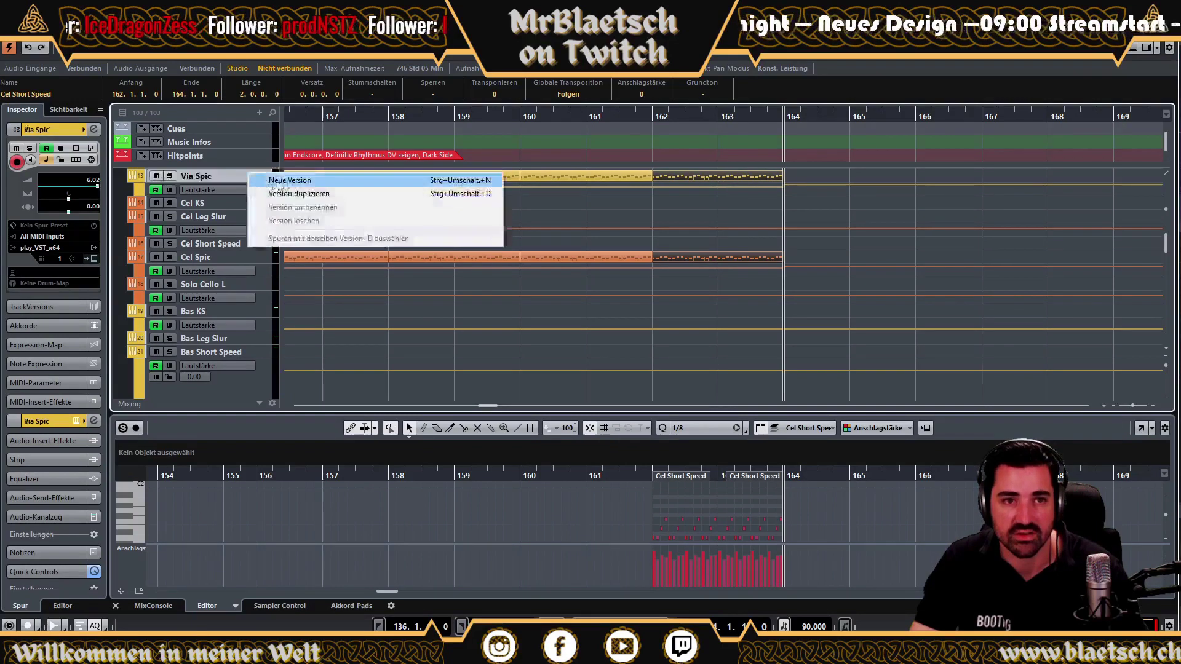
key(Escape)
key(ctrl+d)
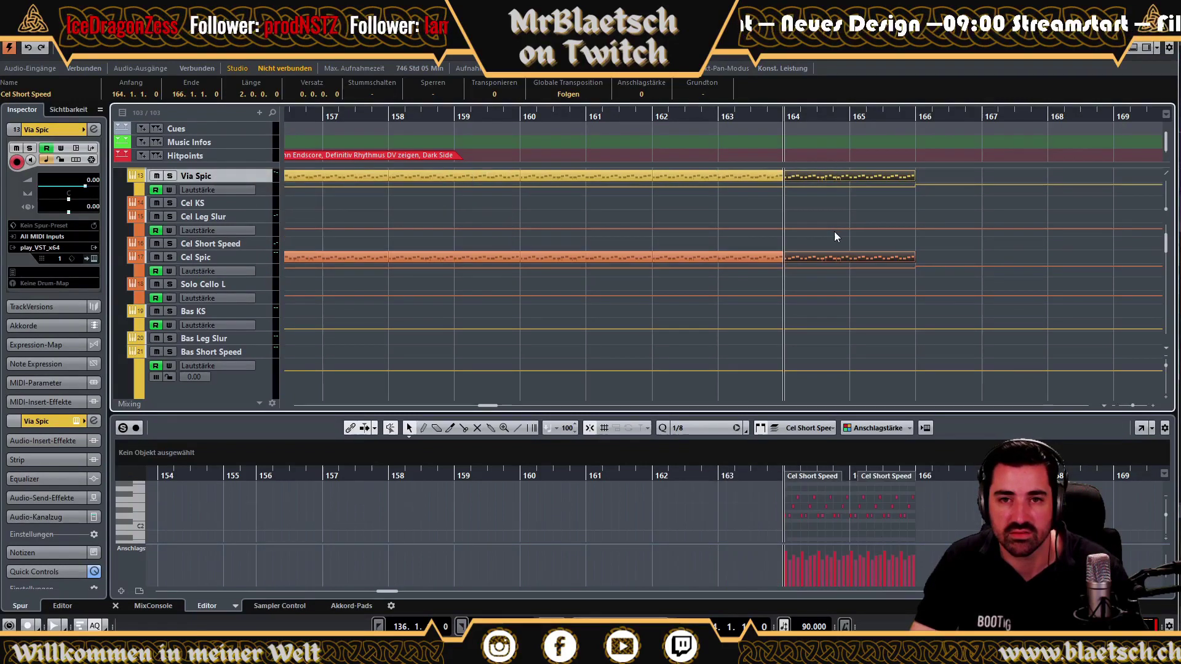
key(space)
scroll(812, 252, down, 1)
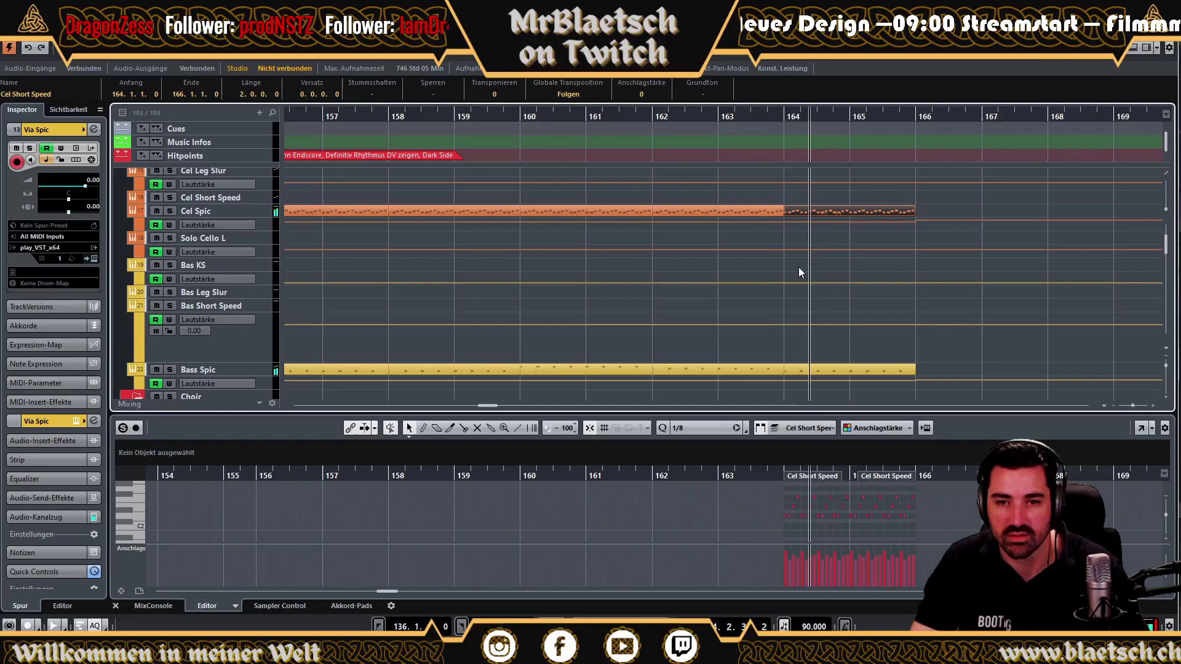
scroll(755, 281, up, 8)
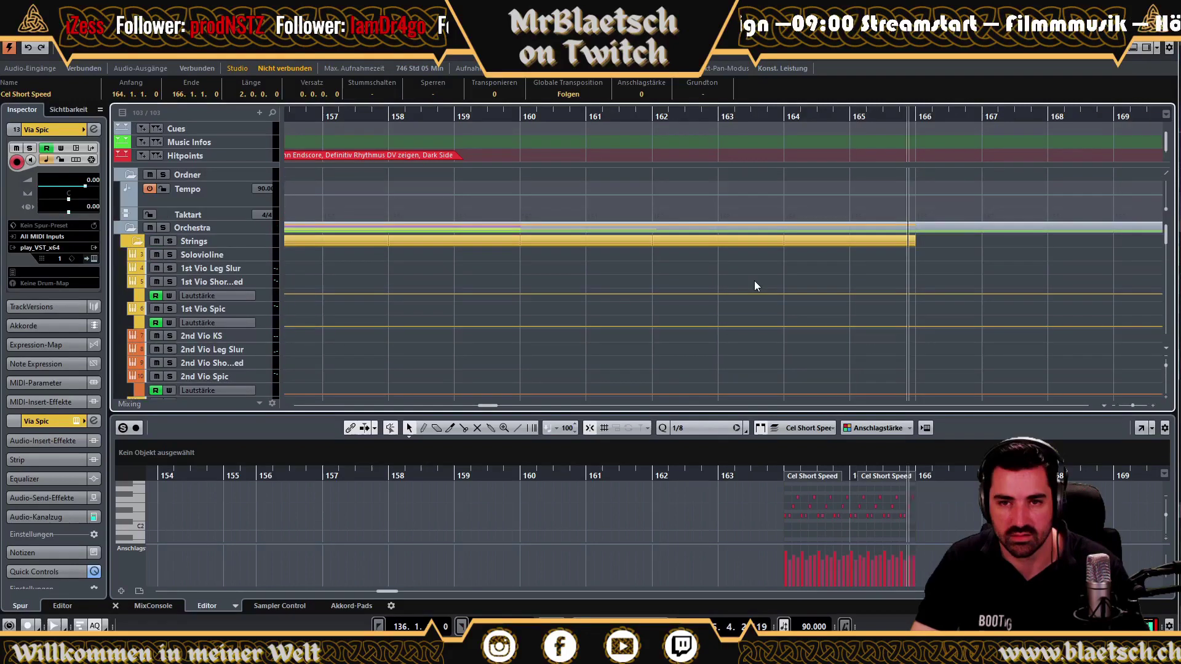
Split the Timpani part at bar 166 and delete the section after it.
click(915, 116)
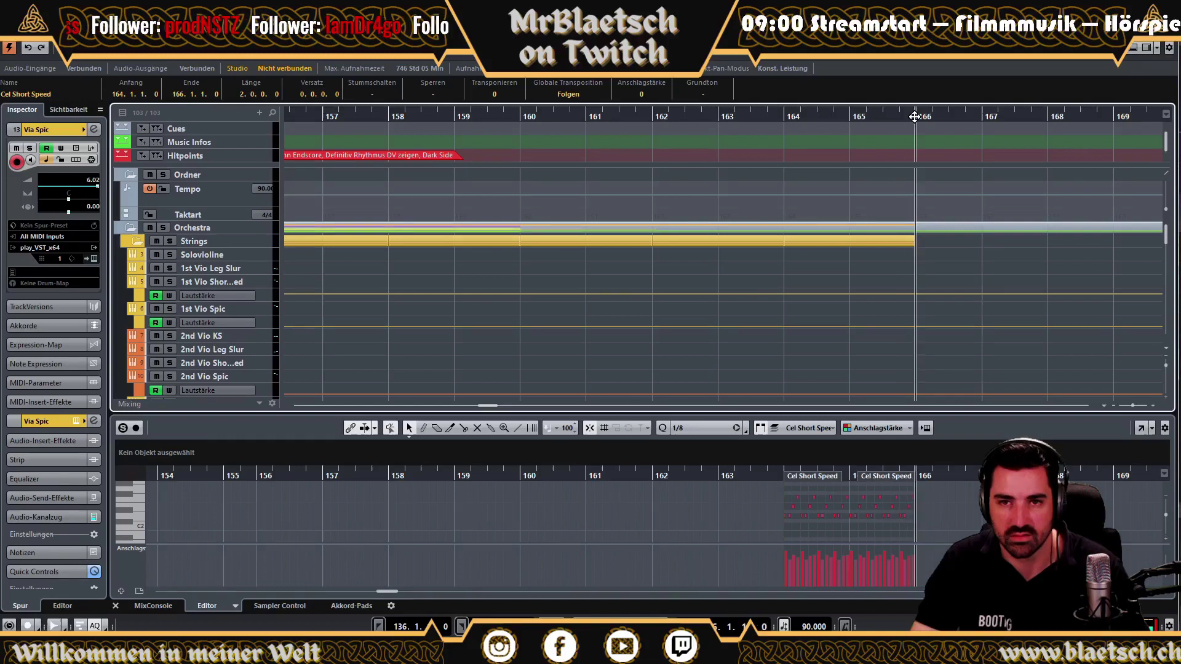
scroll(938, 272, down, 10)
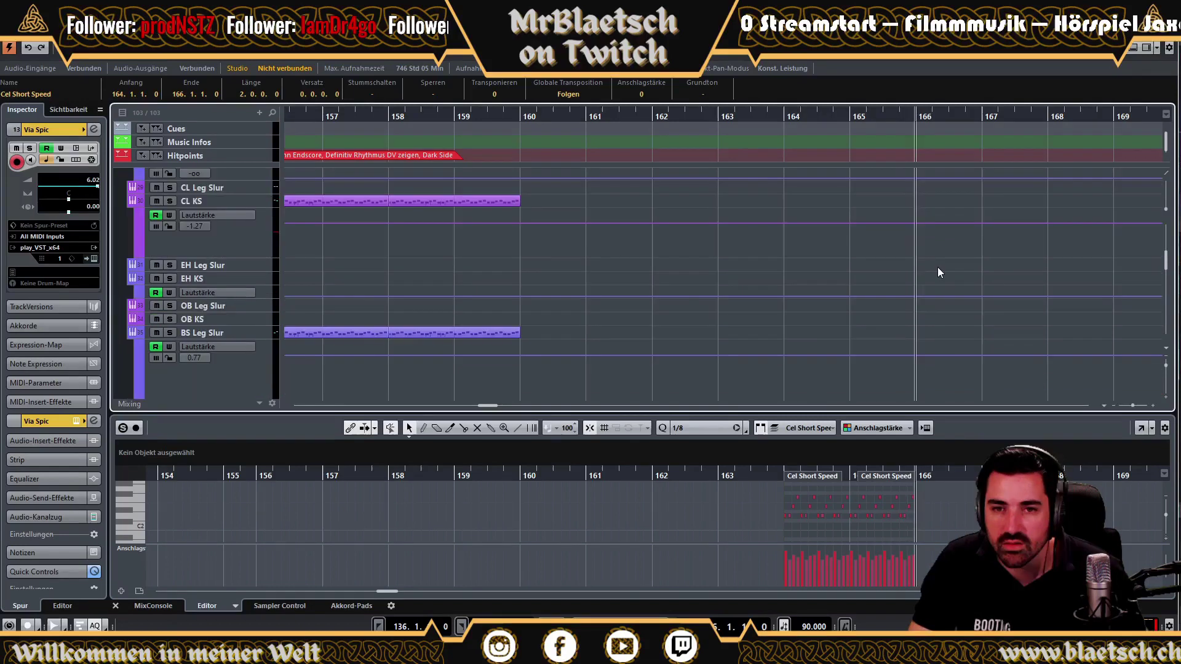
scroll(938, 272, down, 10)
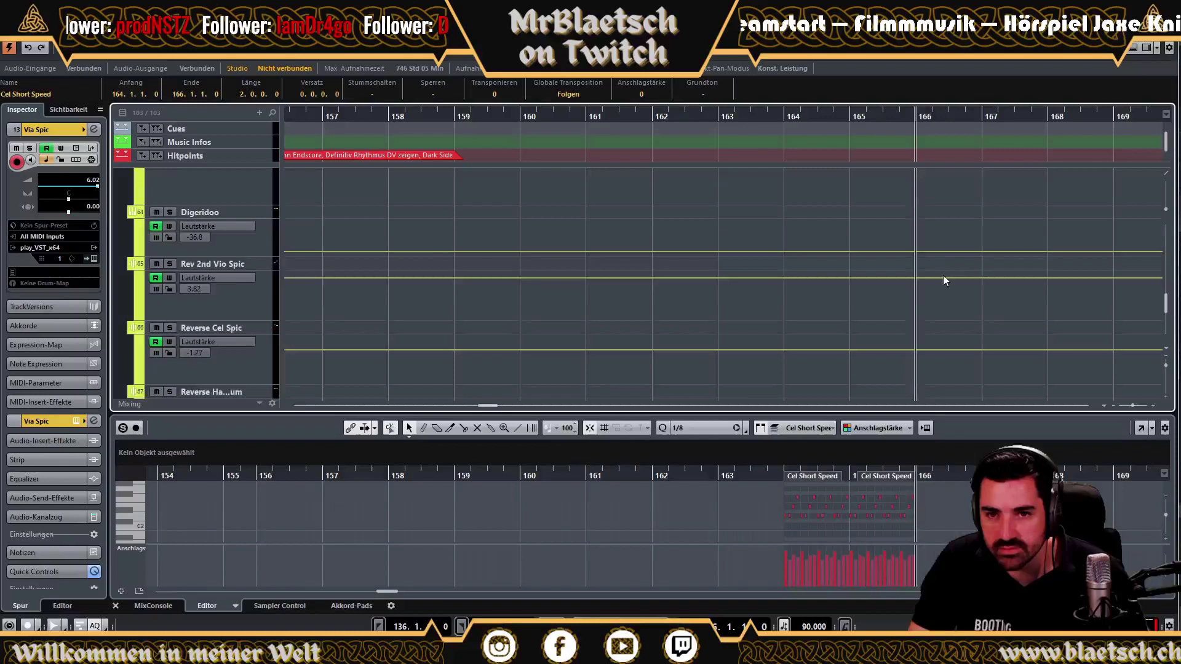
scroll(938, 270, down, 10)
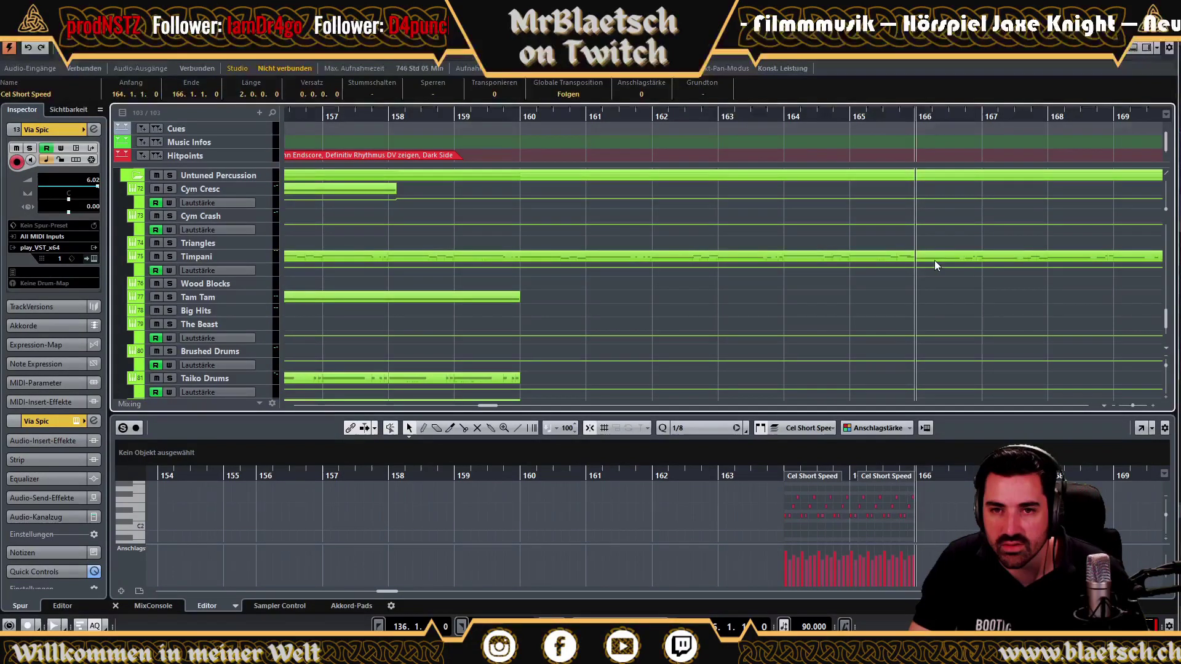
click(935, 260)
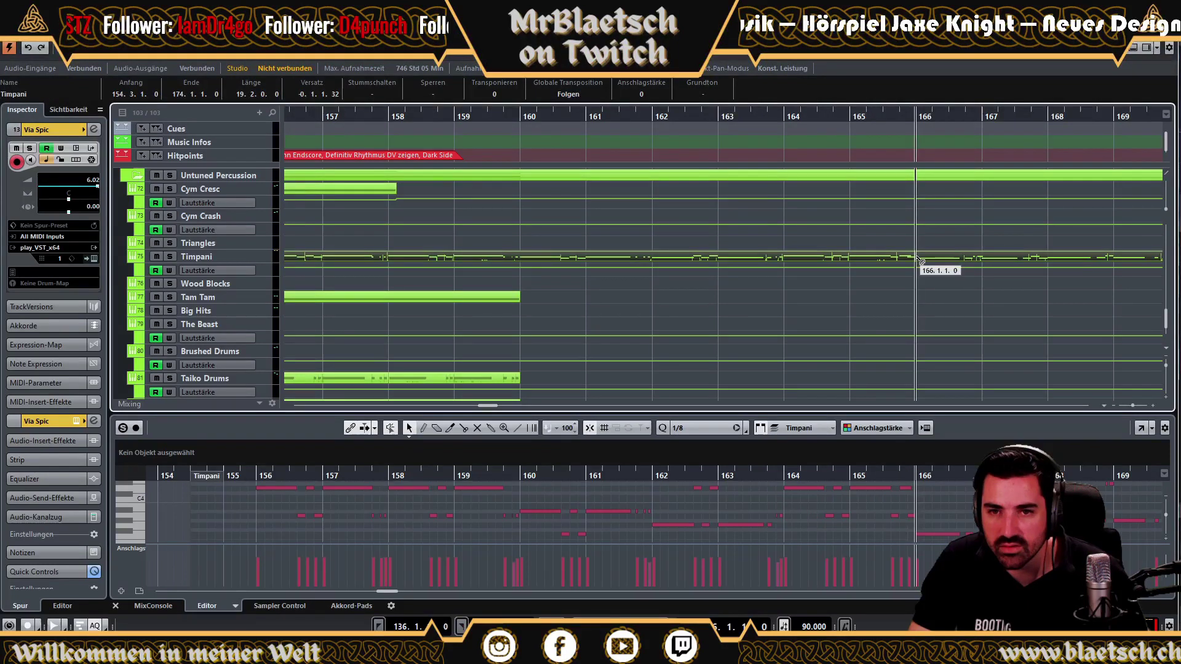
click(920, 261)
scroll(635, 306, right, 5)
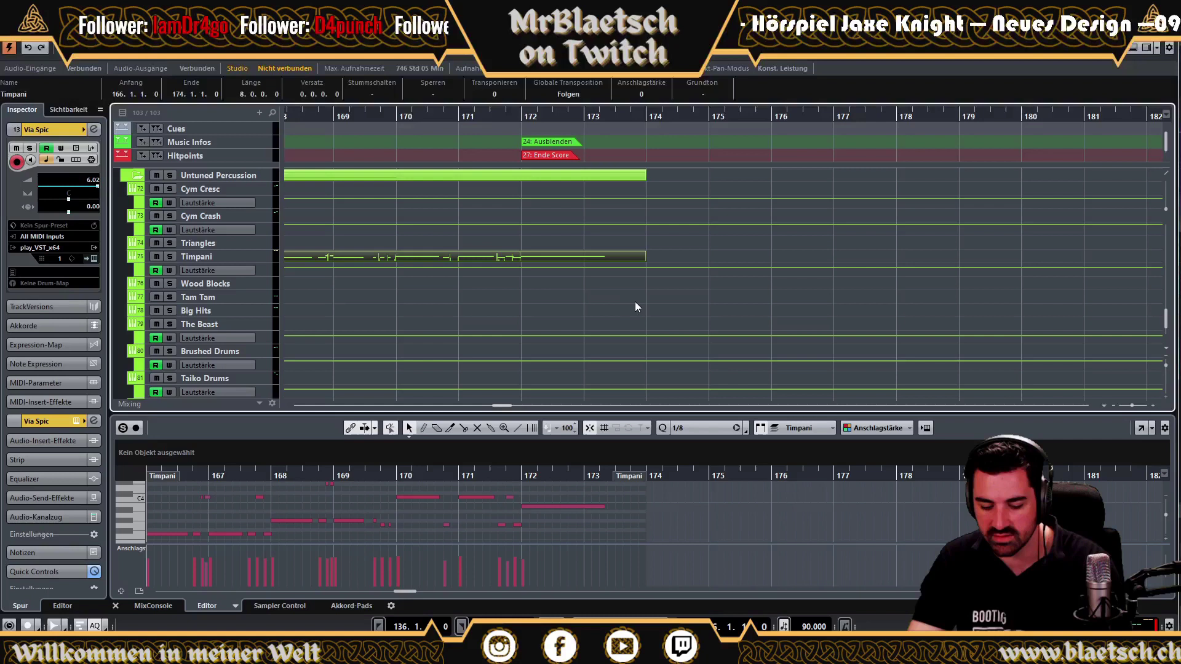
key(Delete)
Split the Concert Toms part at bar 166 and play its ending from bar 169.
scroll(635, 307, left, 6)
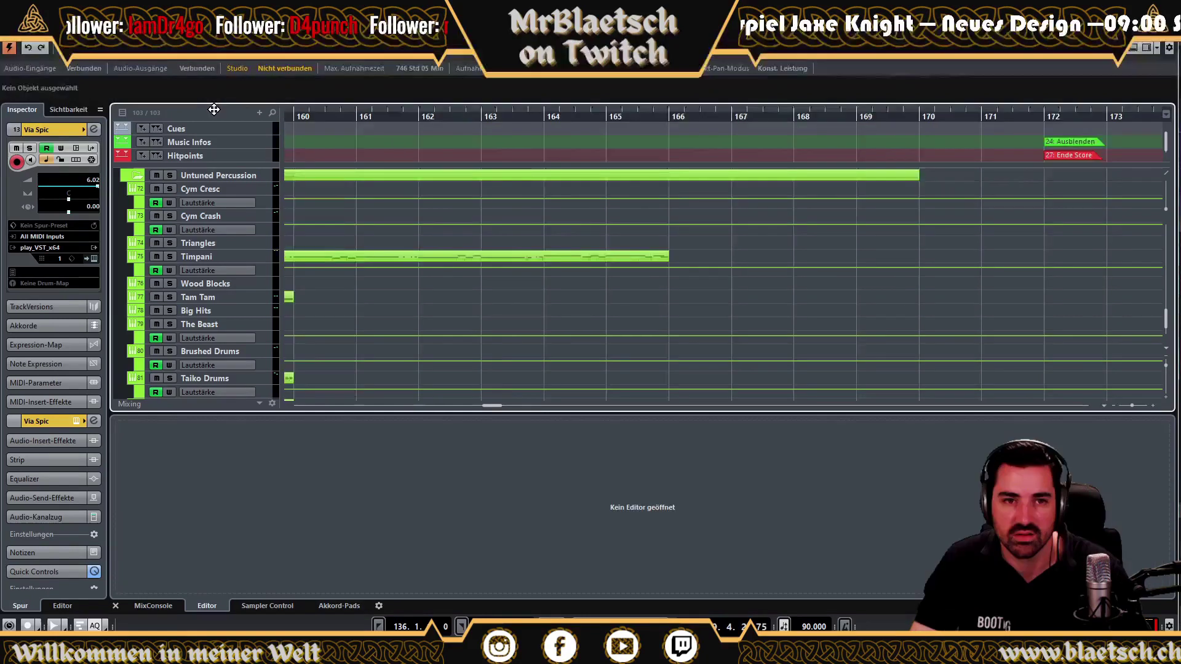
scroll(823, 296, down, 4)
scroll(823, 296, left, 2)
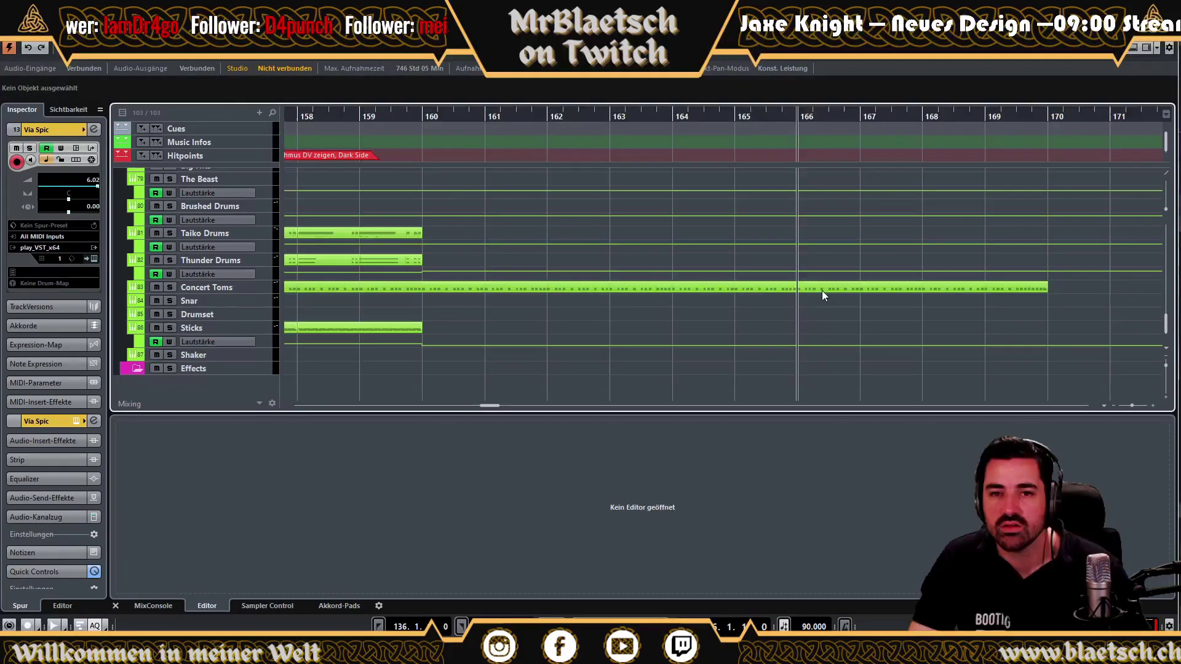
key(3)
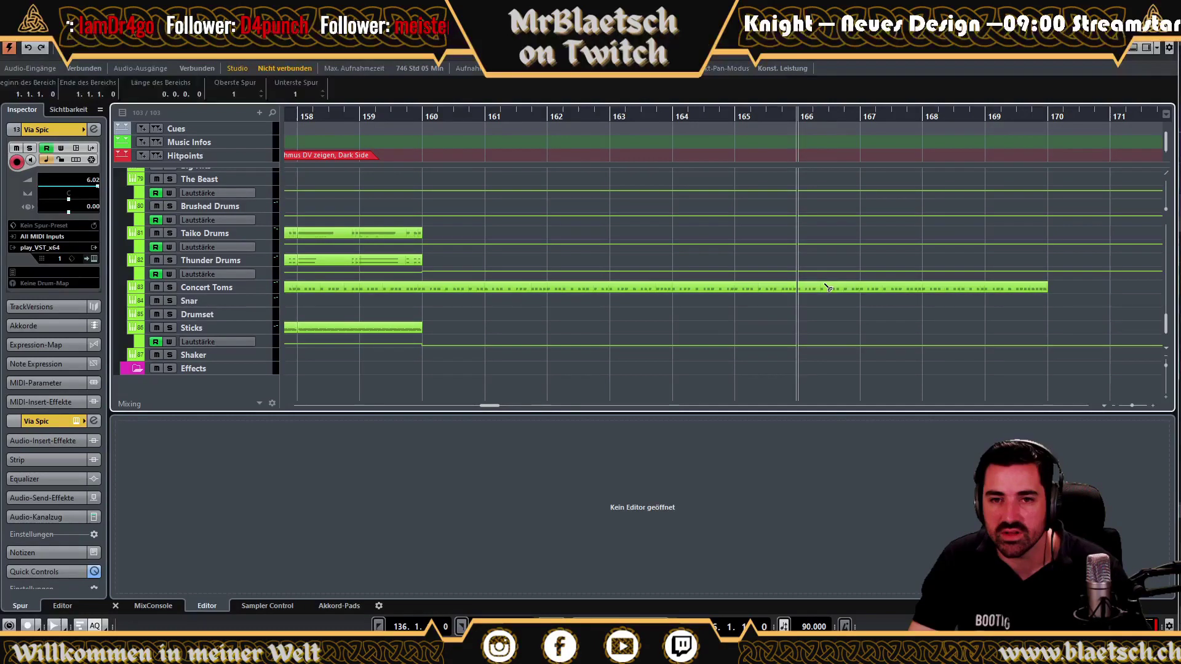
click(828, 287)
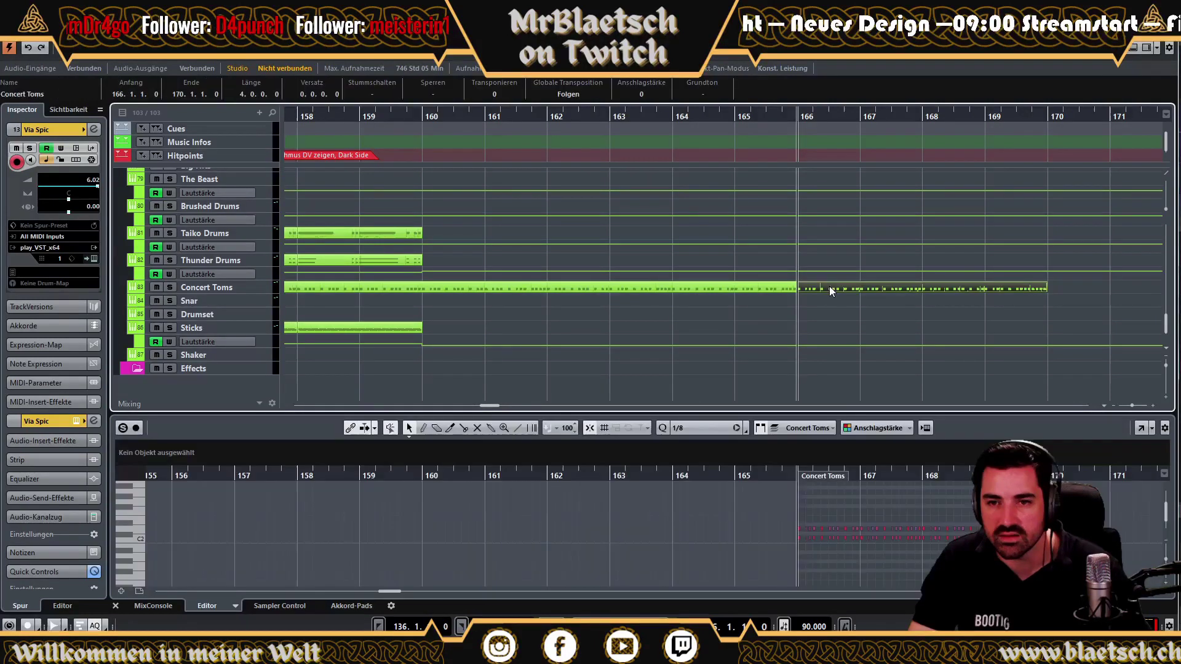
click(987, 475)
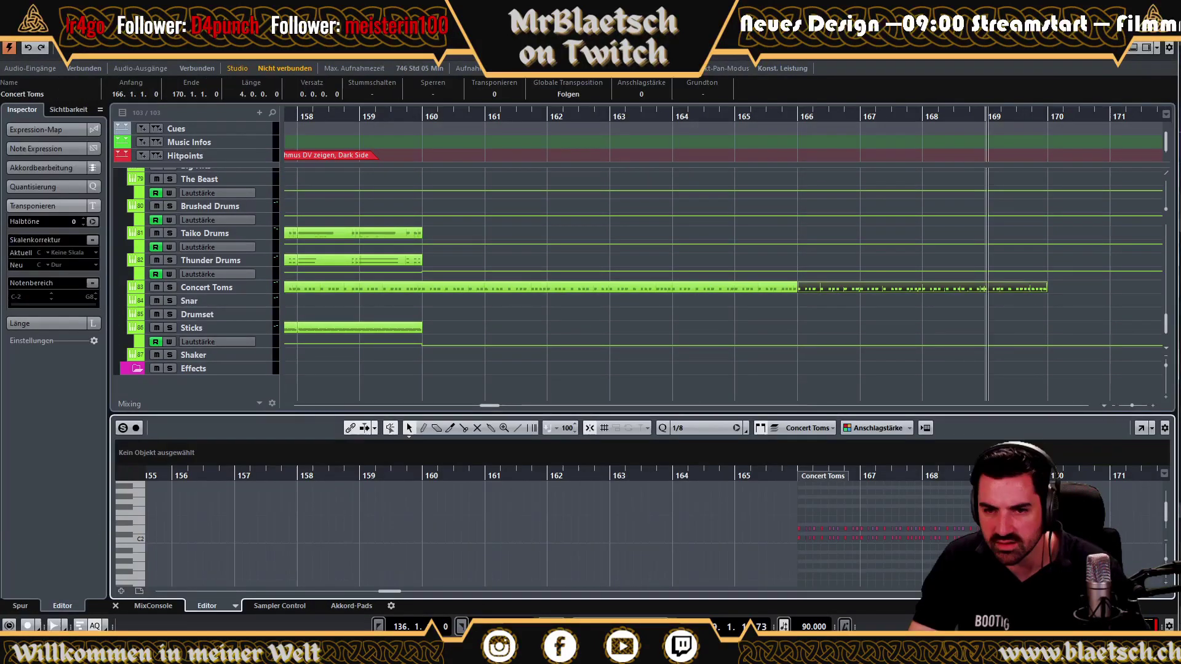
key(space)
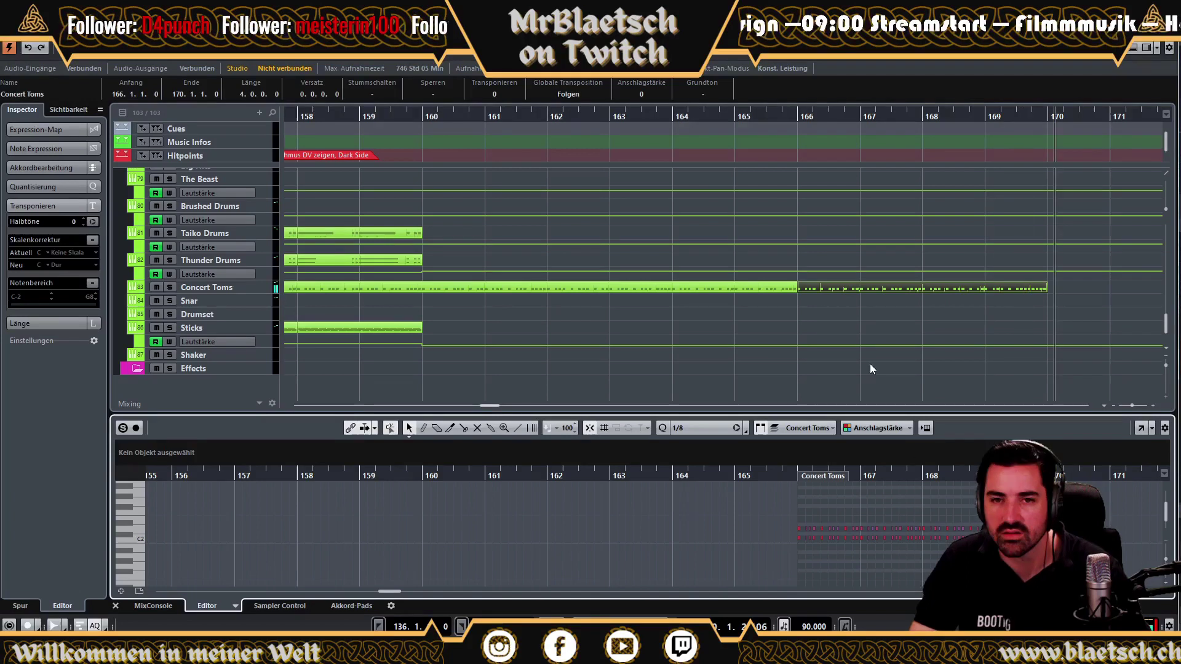
Extend the end of the split Concert Toms part from bar 166 to bar 171.
scroll(1082, 264, up, 5)
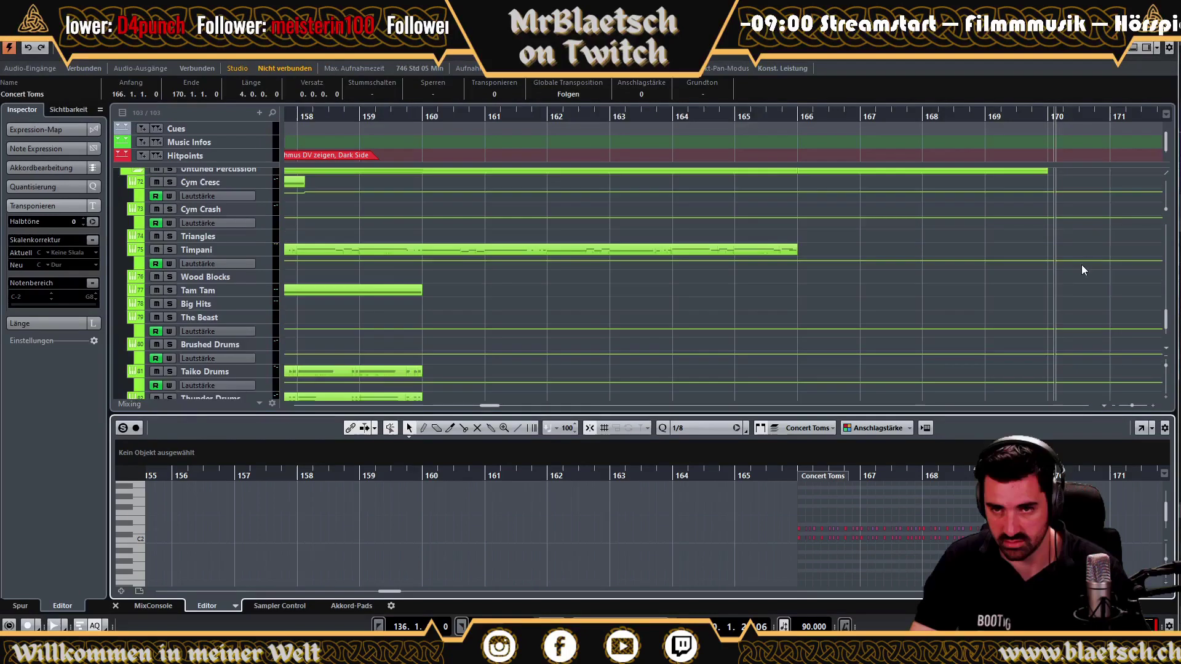
scroll(1081, 265, up, 10)
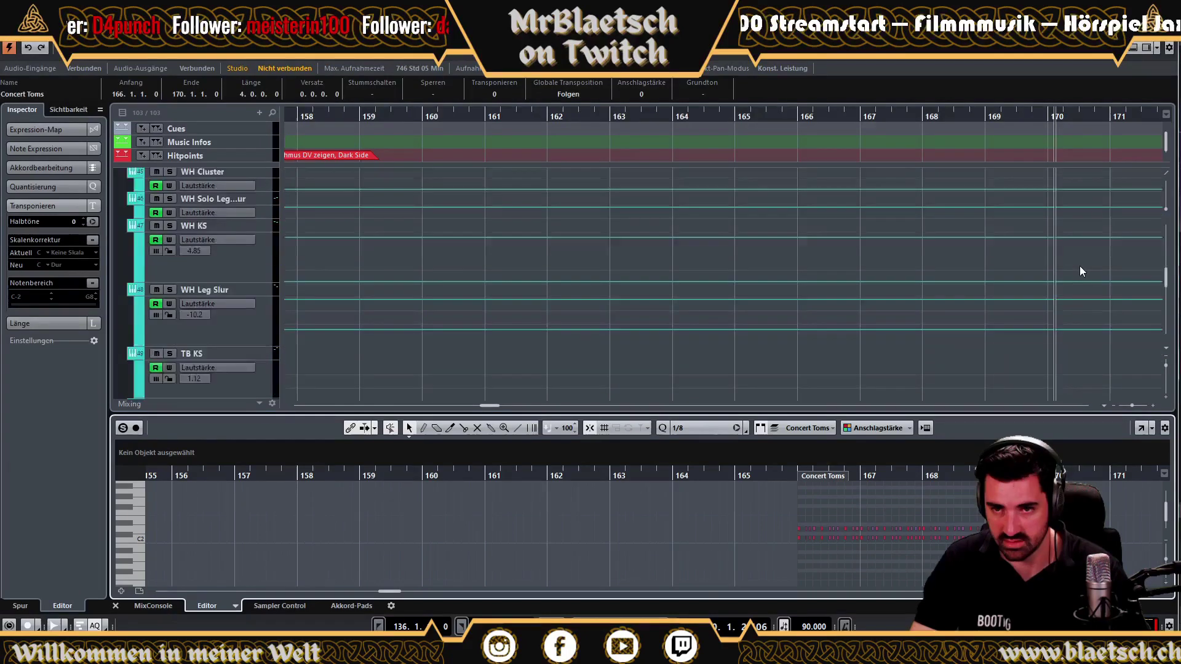
scroll(1079, 271, up, 15)
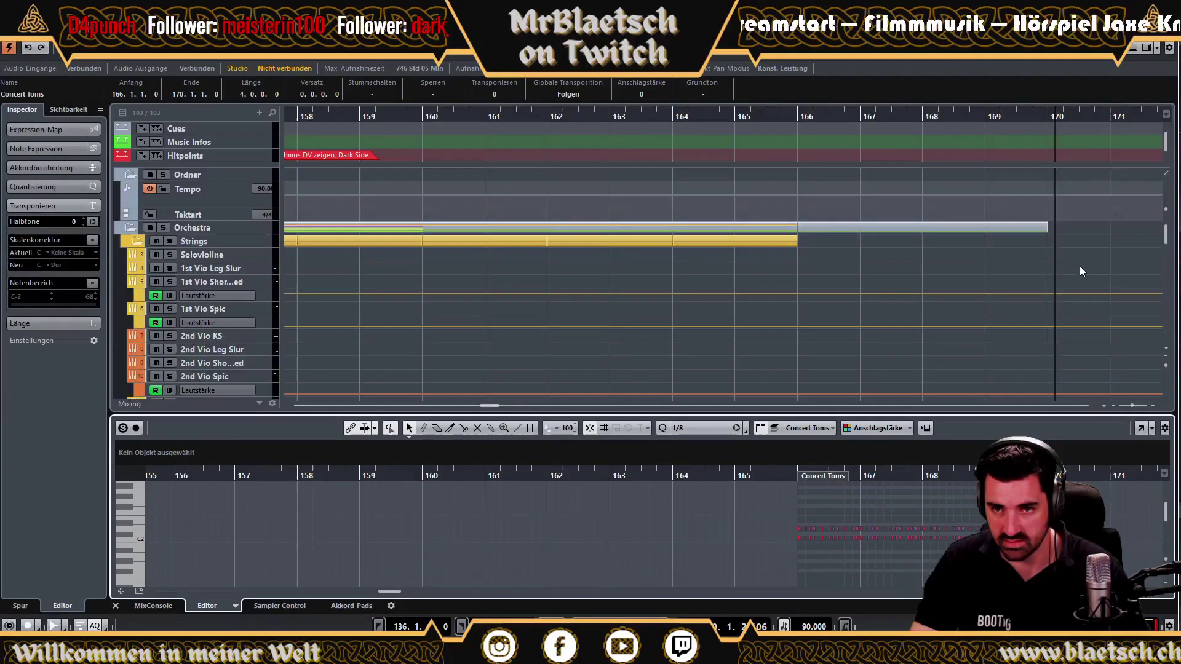
click(1092, 114)
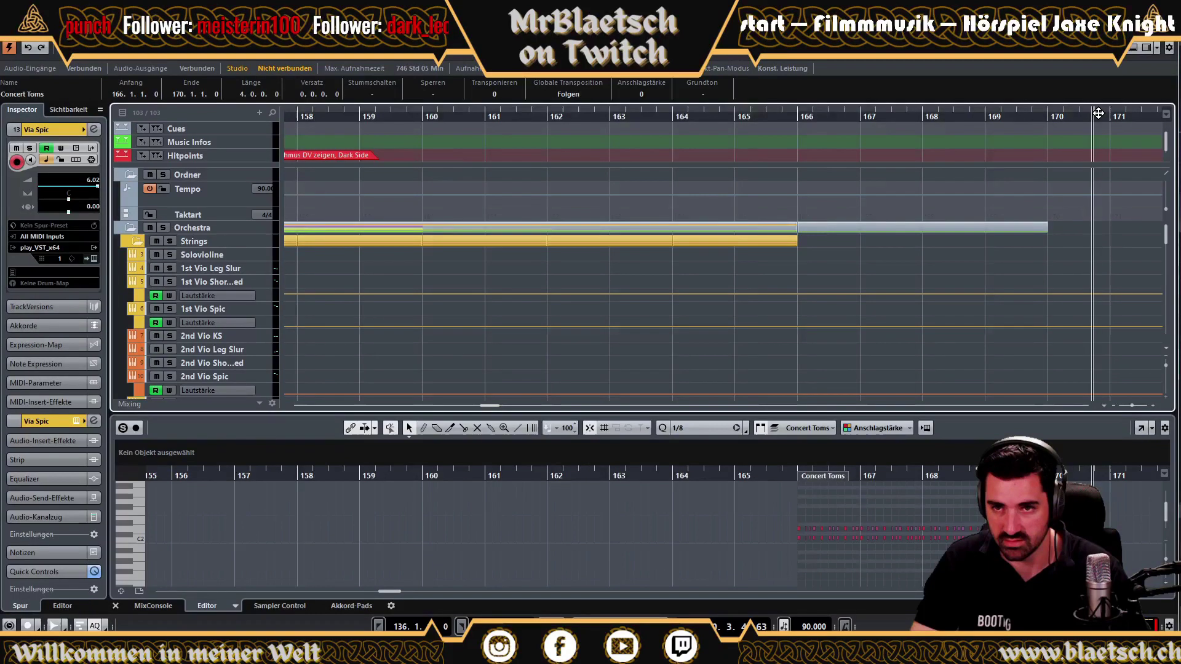
drag(1099, 113, 936, 160)
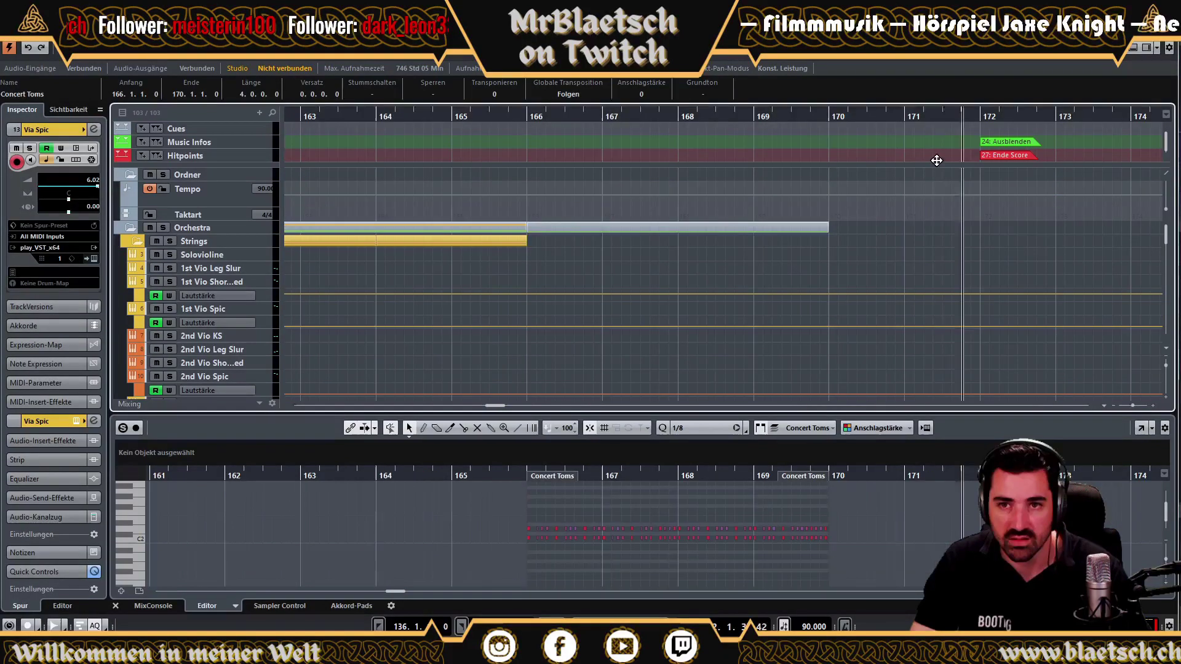
scroll(853, 269, down, 8)
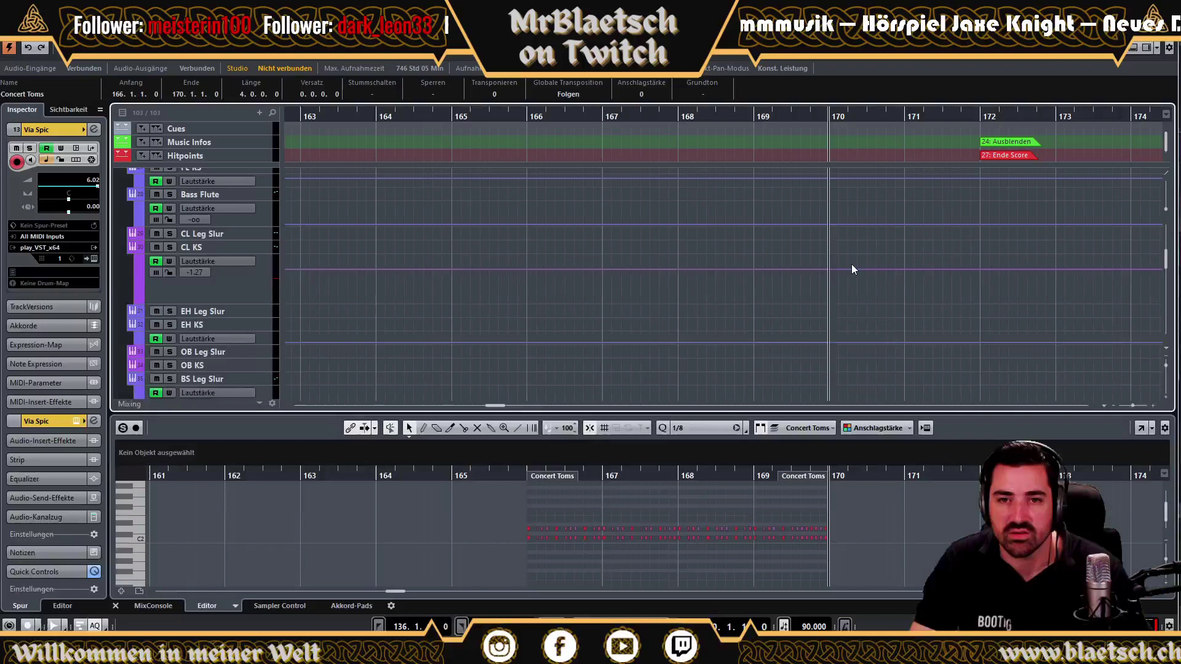
scroll(851, 269, down, 10)
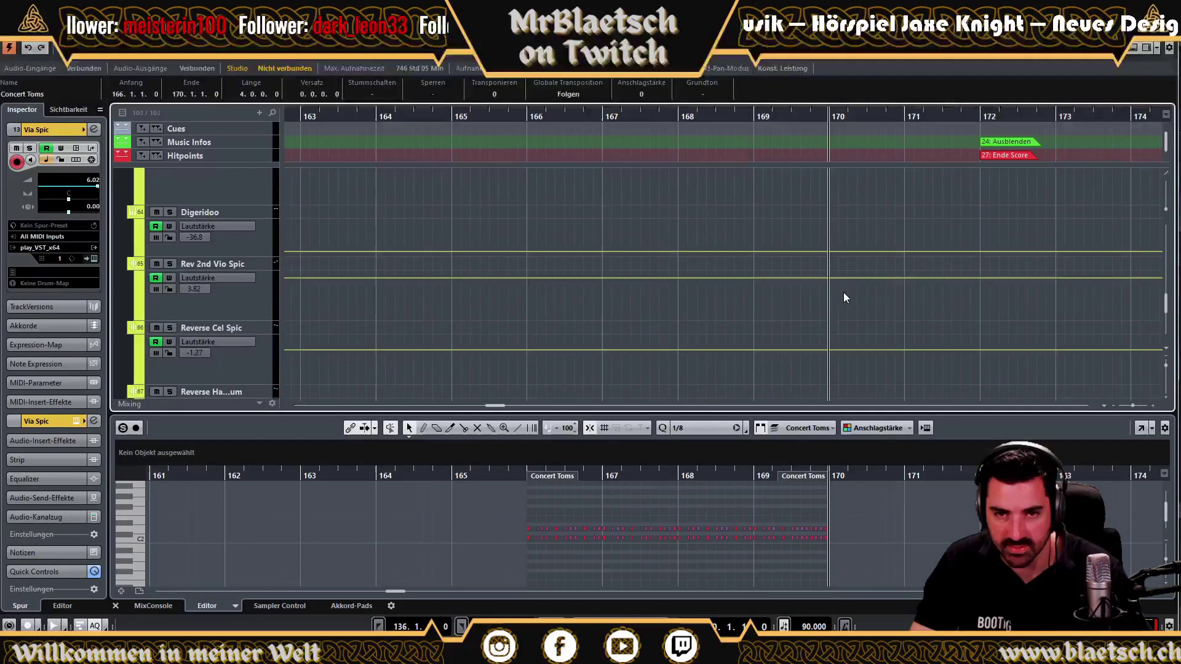
scroll(843, 293, down, 10)
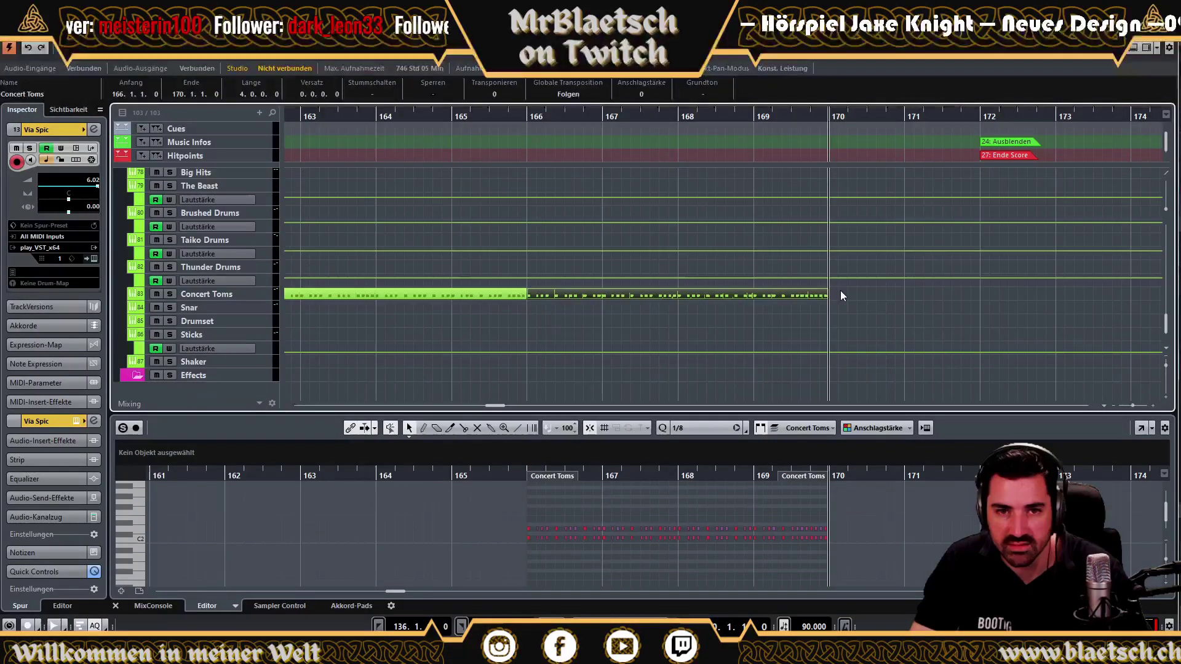
drag(827, 297, 904, 298)
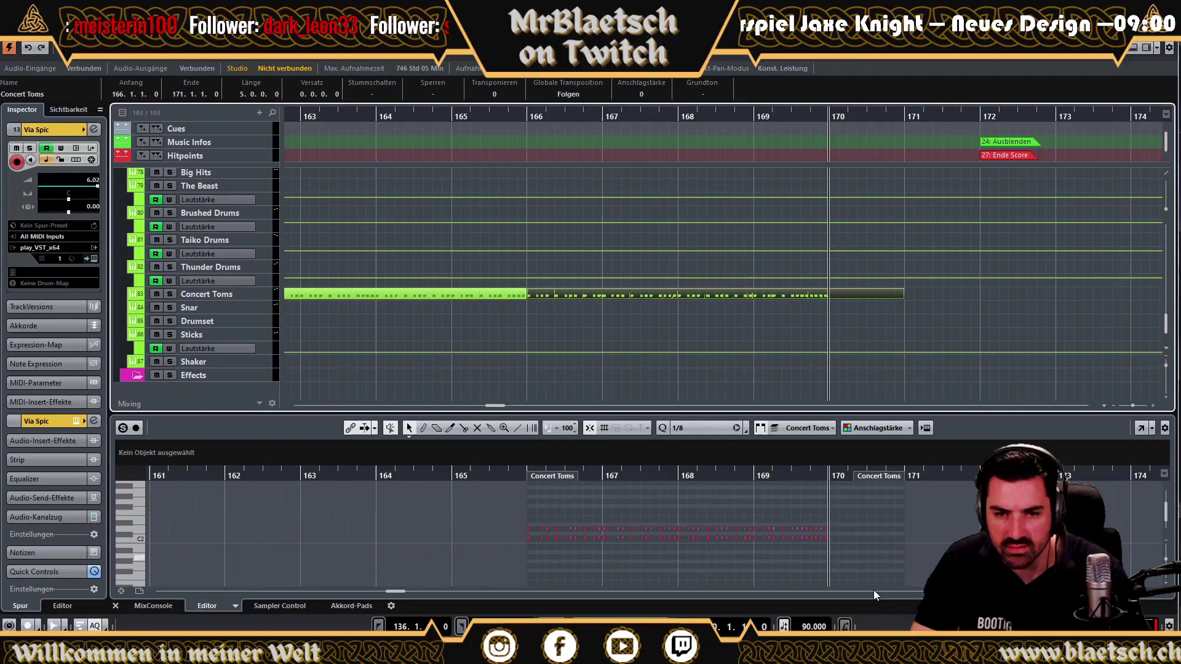
Duplicate the last Concert Toms notes to the start of bar 170 as a closing hit and play the ending.
drag(854, 563, 822, 507)
scroll(830, 488, up, 3)
key(ctrl+d)
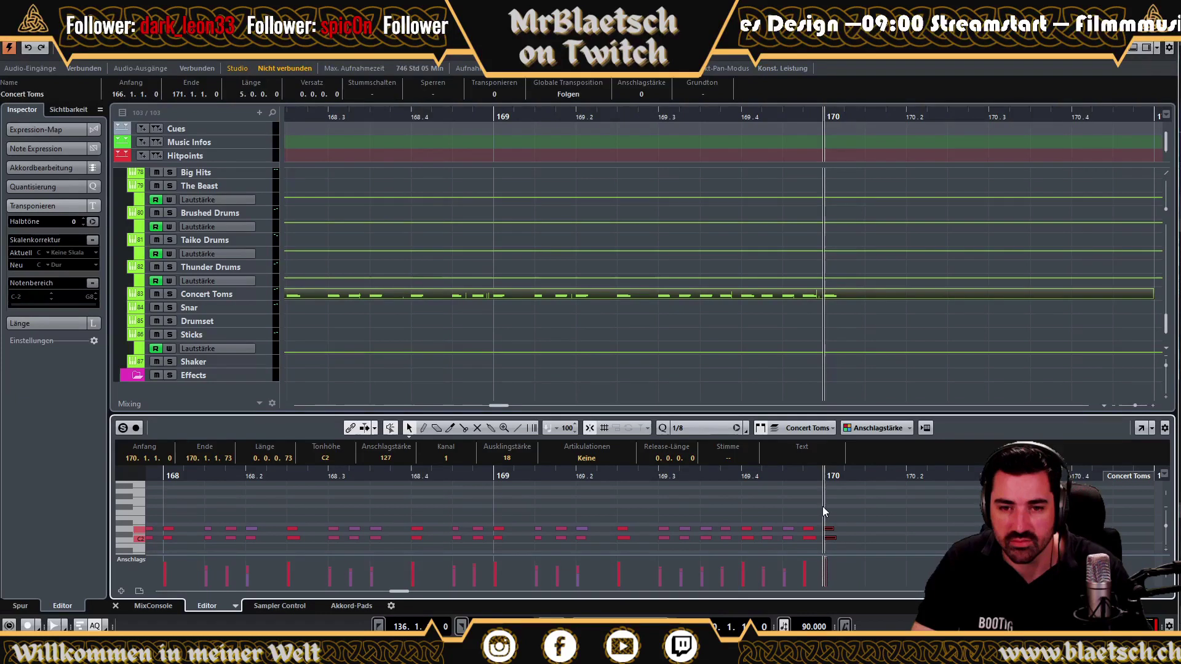
key(space)
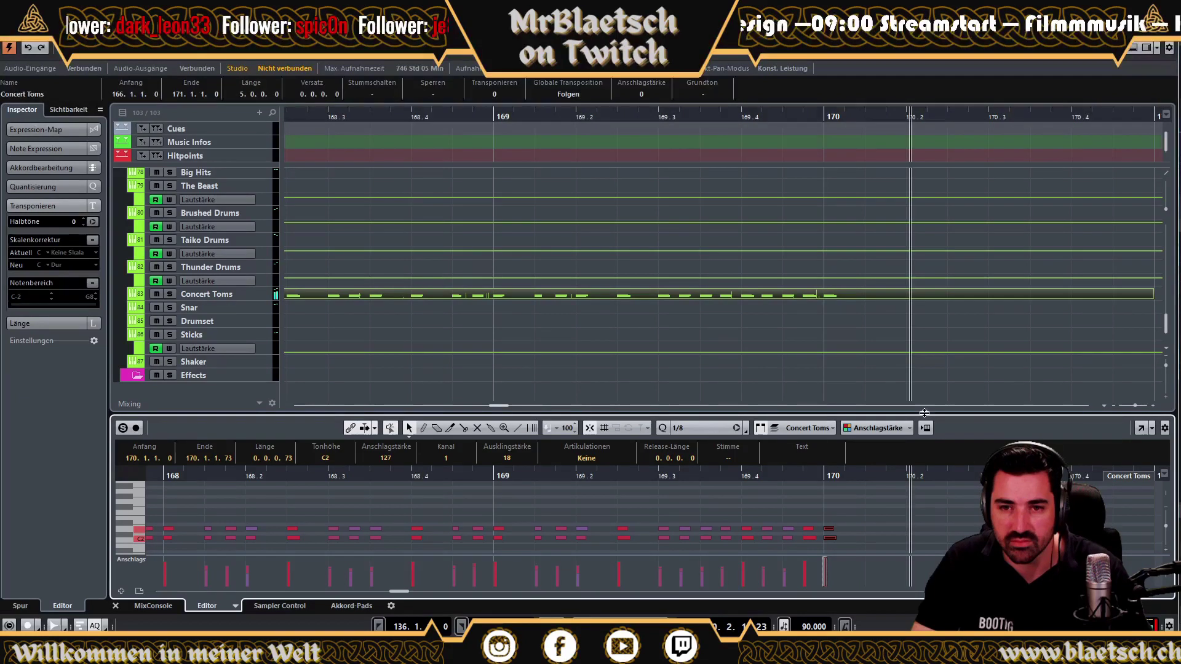
Enlarge the arrangement view, zoom out to show the whole end score, and play it from about bar 153.
drag(924, 413, 924, 490)
key(g)
key(g)
key(g)
key(g)
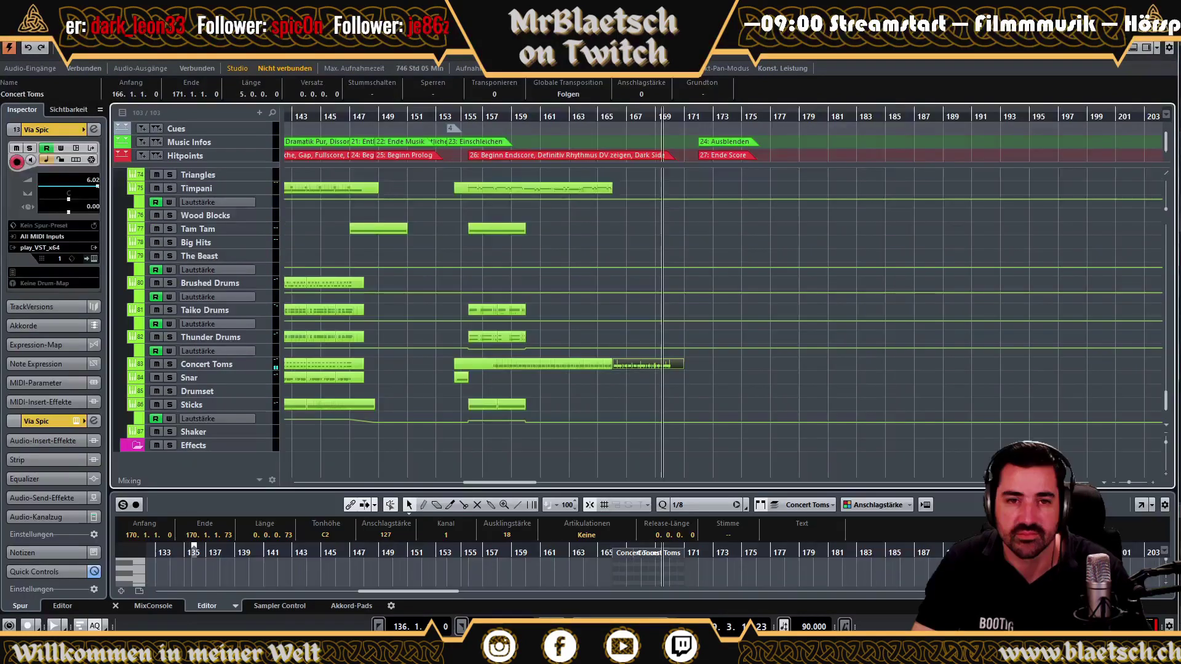
key(h)
click(377, 116)
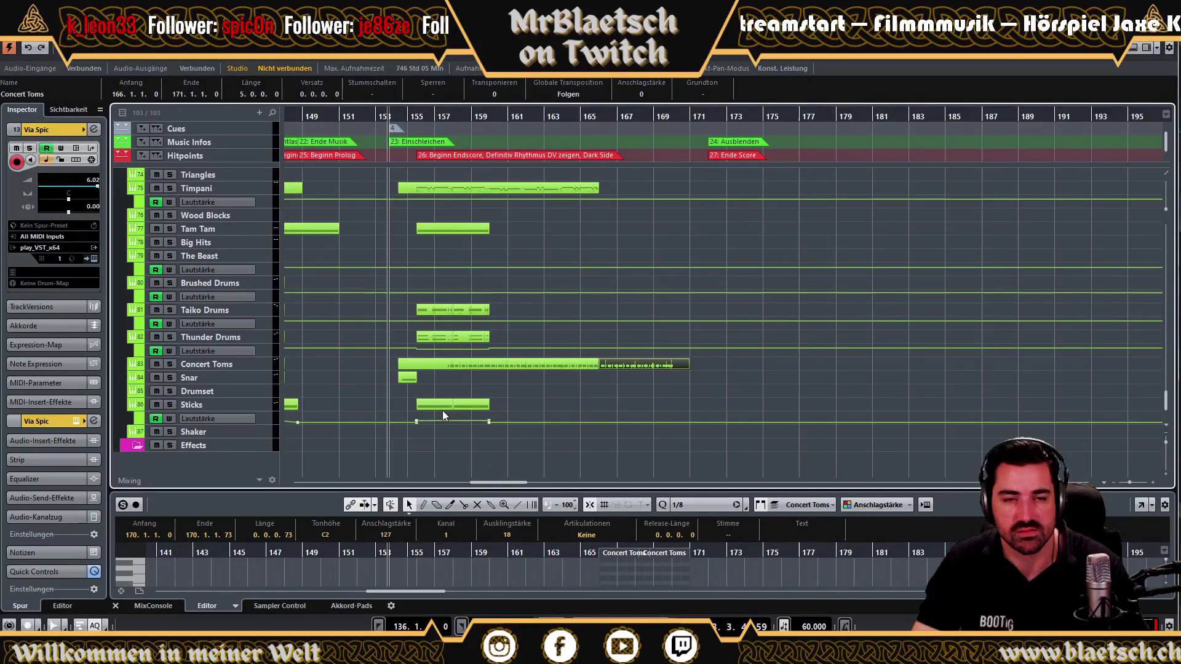
Examine the special, brass, woodwind and choir tracks around bars 156–160 while the end score plays.
scroll(442, 411, up, 5)
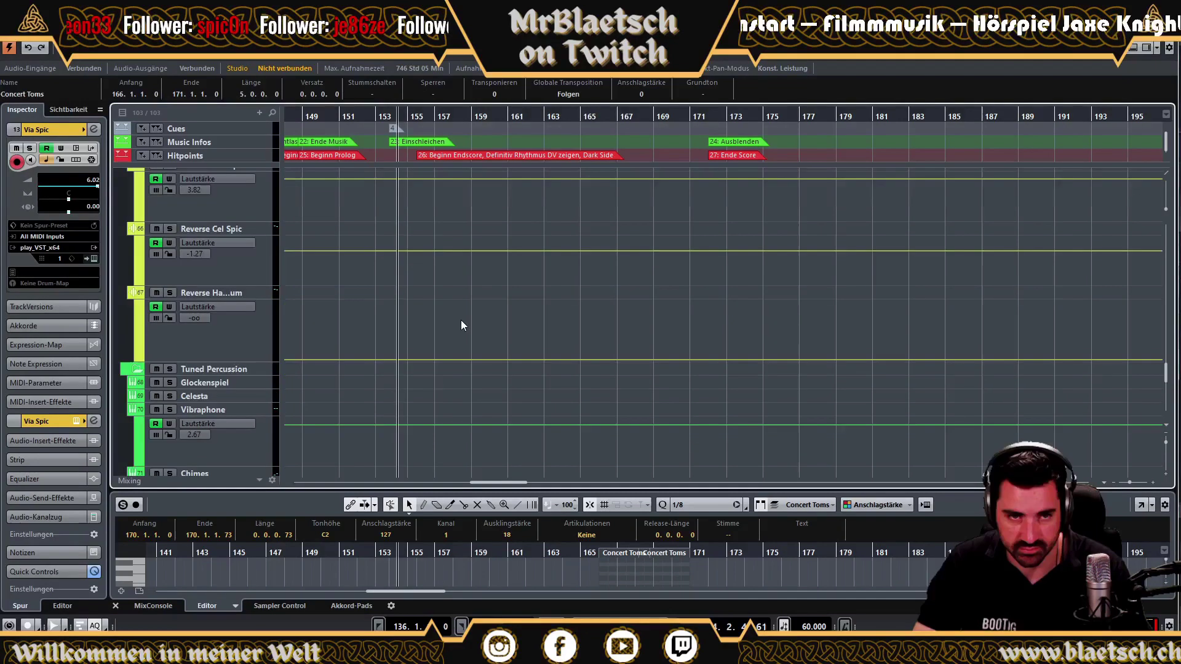
scroll(463, 326, up, 2)
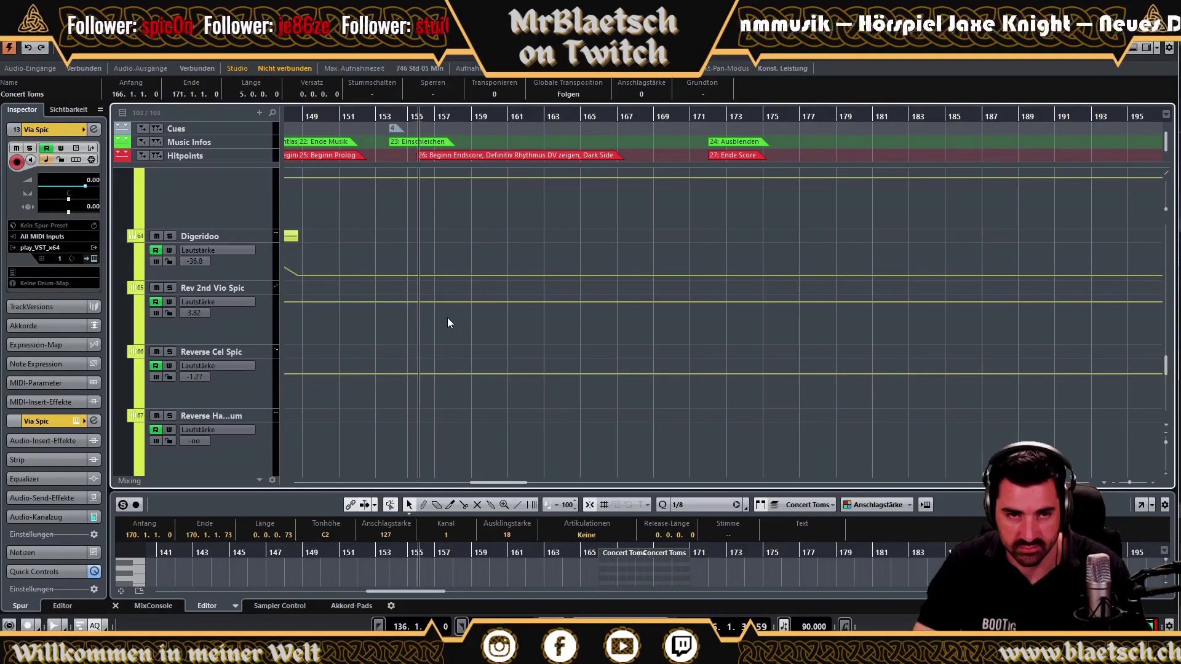
scroll(447, 318, up, 5)
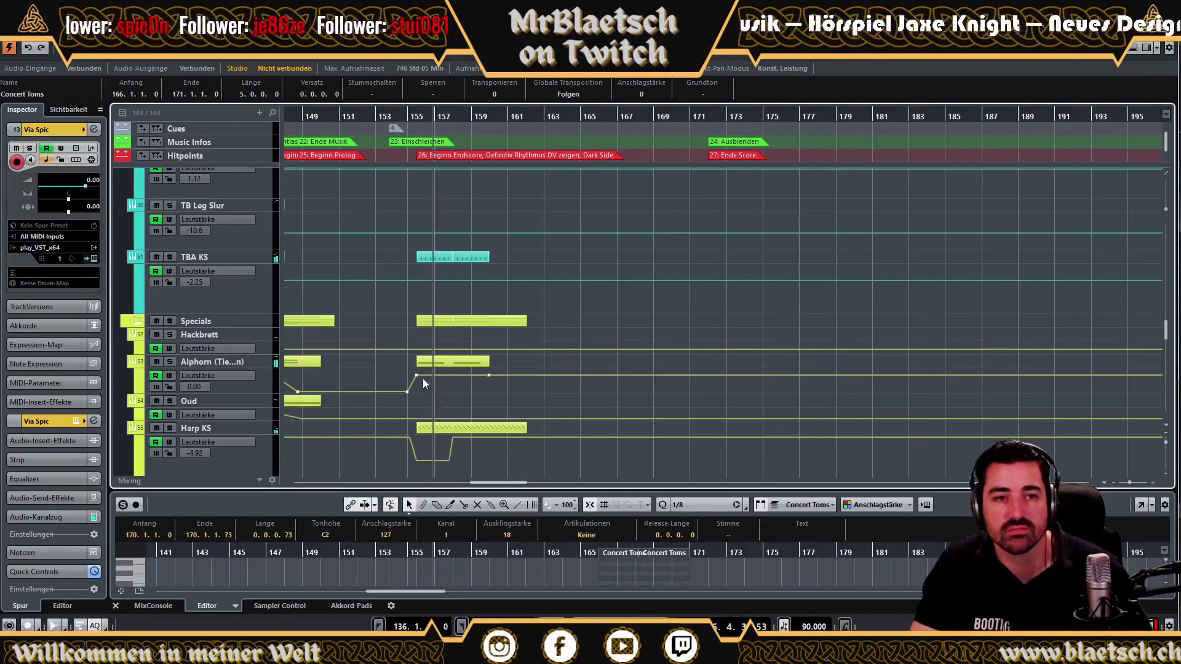
scroll(408, 377, up, 2)
scroll(410, 380, up, 6)
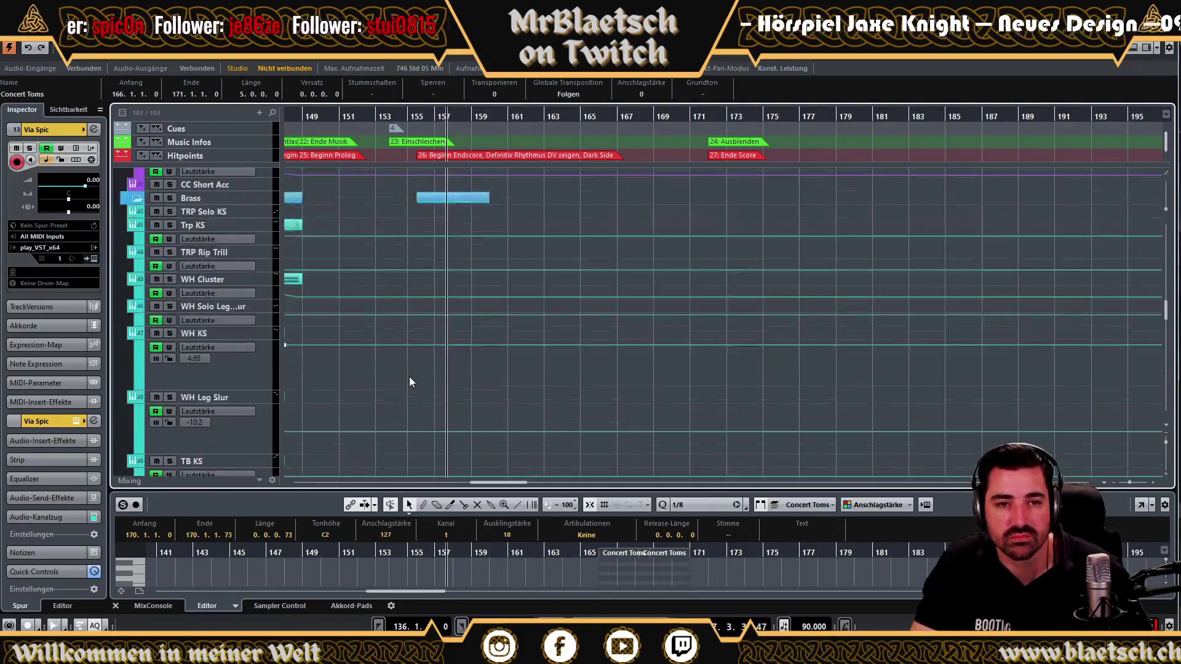
scroll(408, 377, up, 2)
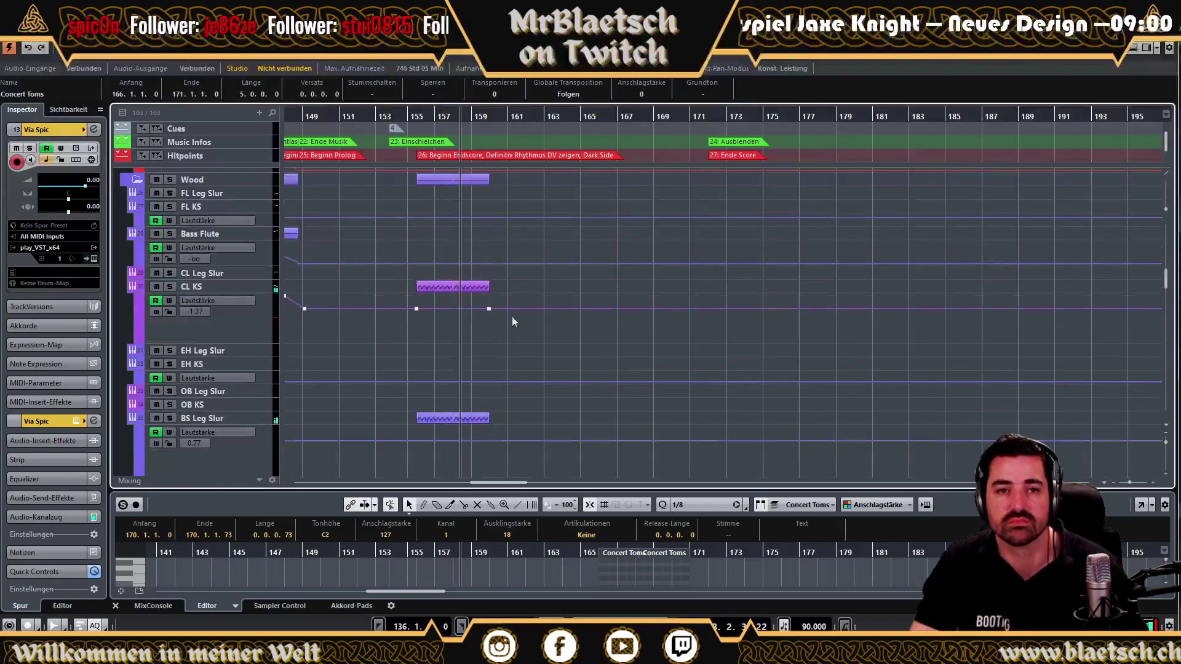
scroll(364, 252, up, 2)
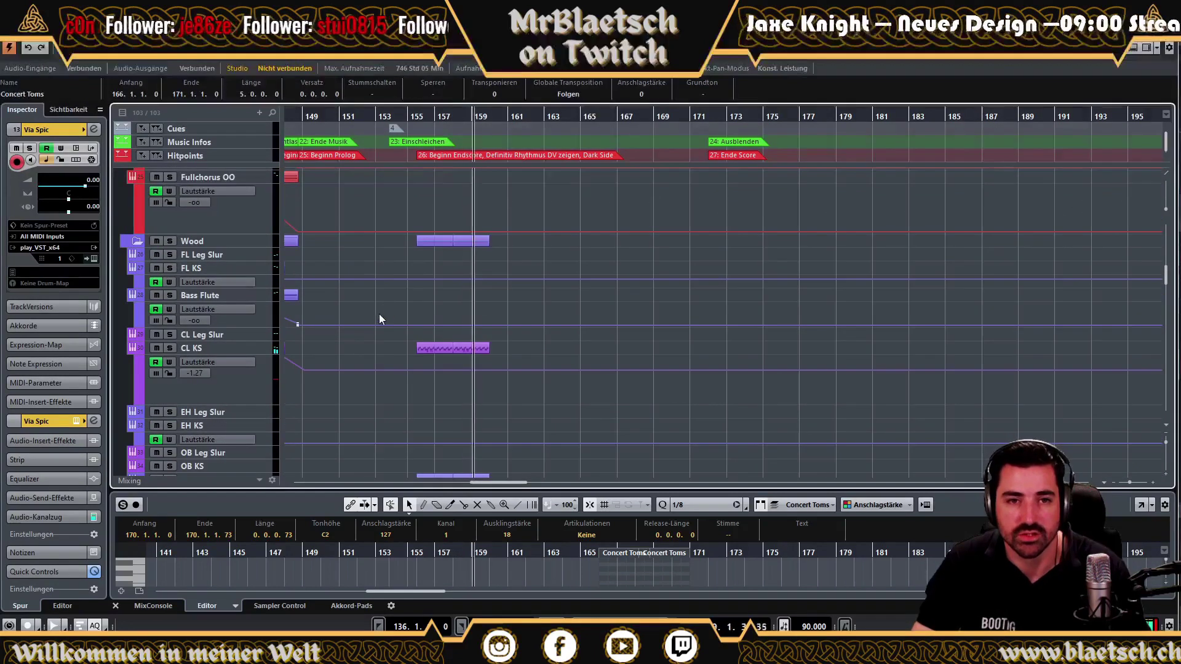
scroll(406, 304, up, 2)
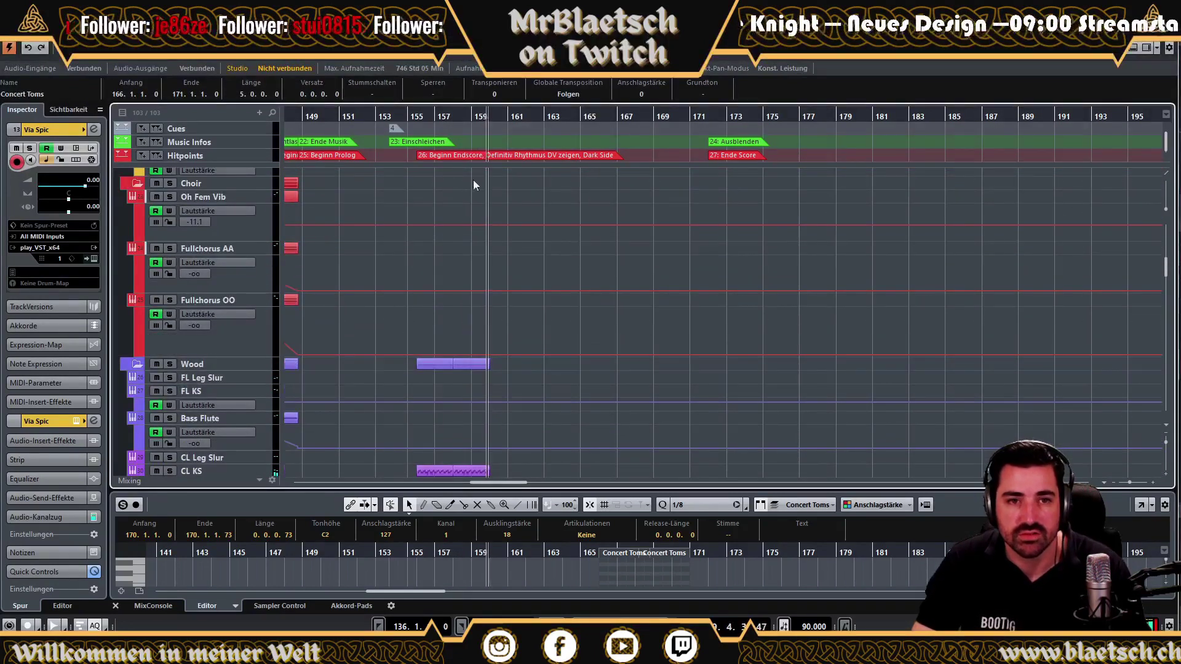
Select the two-bar Snar part at bar 140, solo the Snar track, and play it.
click(441, 121)
drag(442, 120, 252, 158)
scroll(441, 260, down, 10)
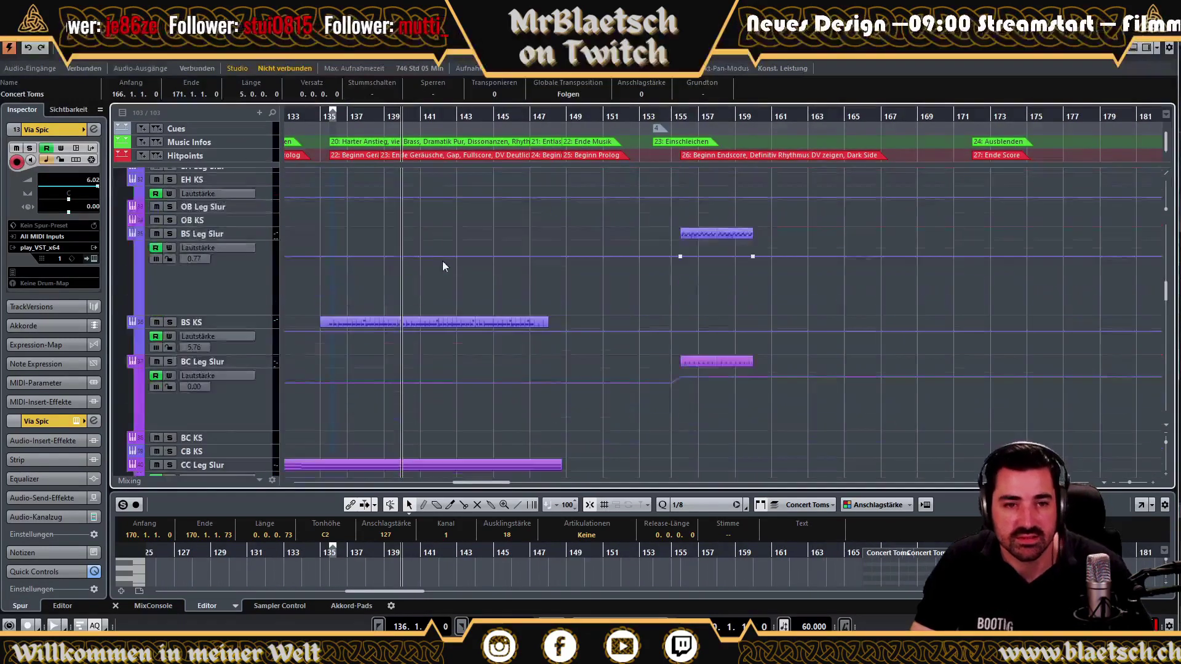
scroll(454, 283, down, 8)
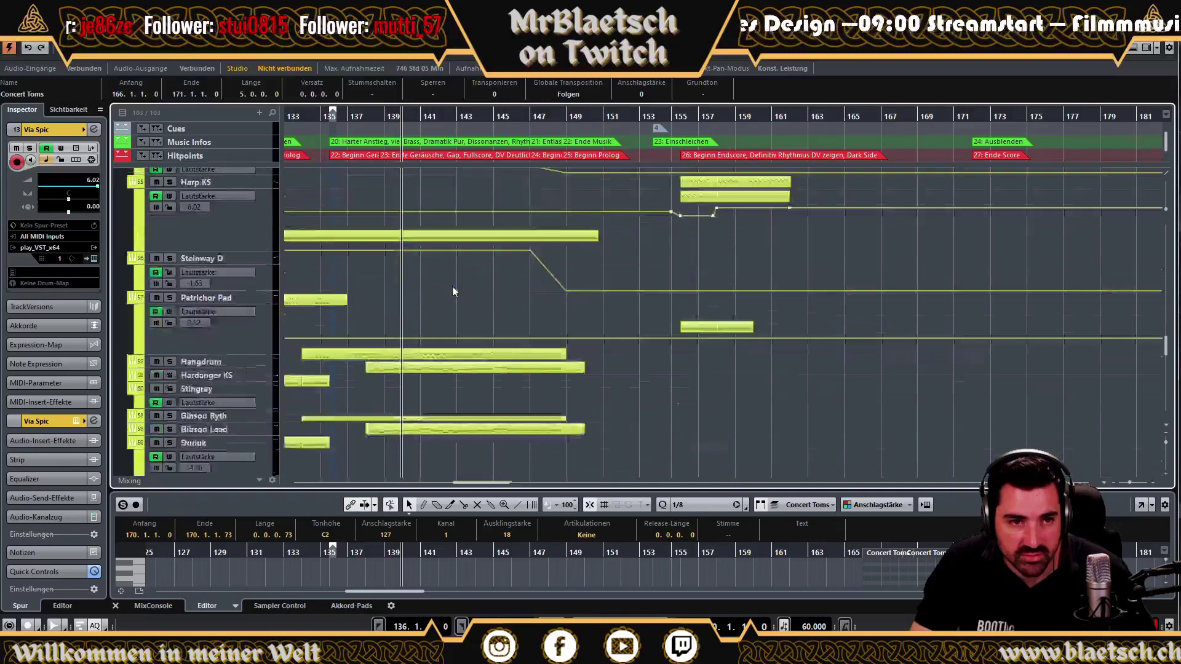
scroll(452, 286, down, 2)
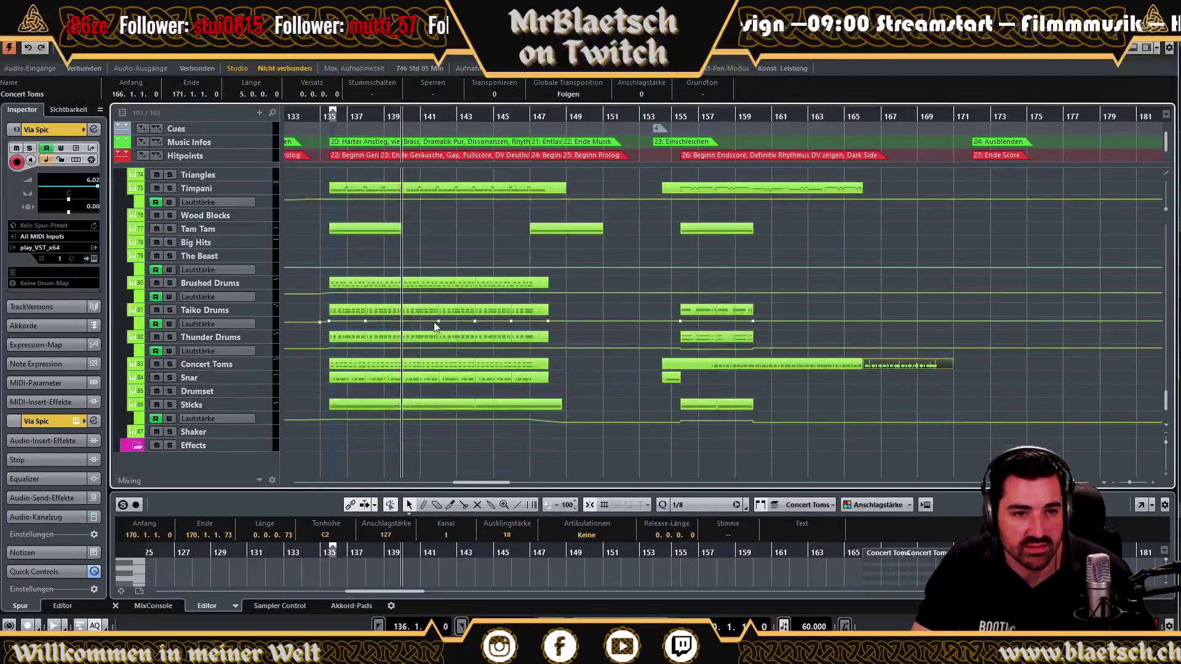
click(426, 365)
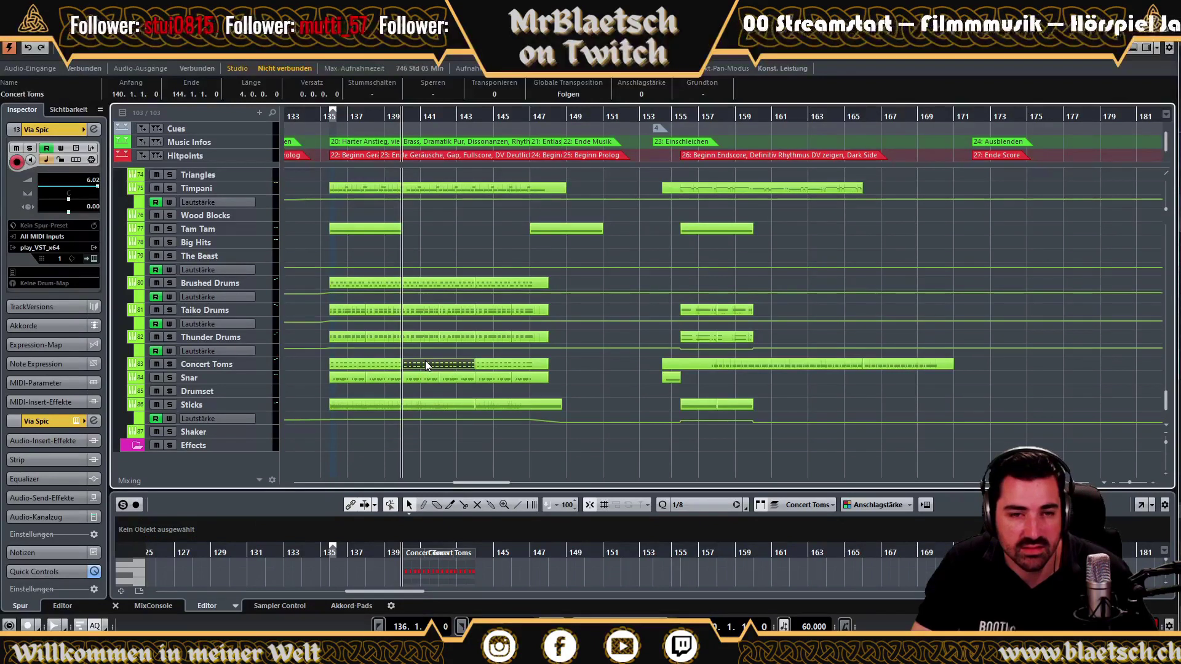
click(424, 377)
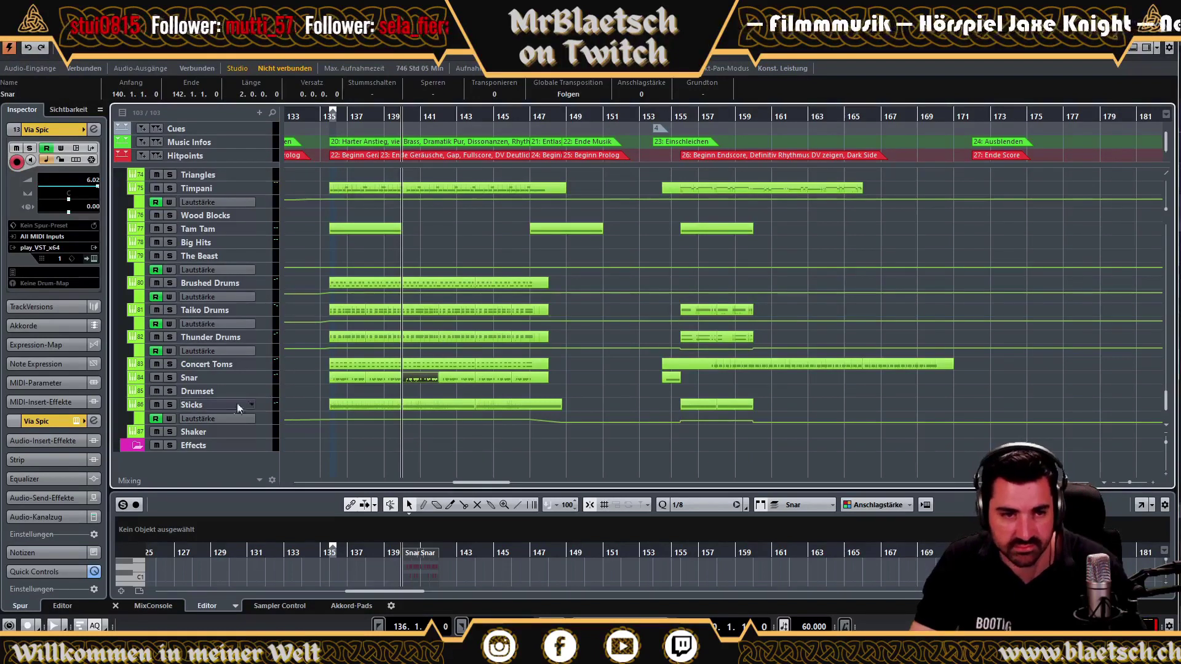
click(169, 378)
key(space)
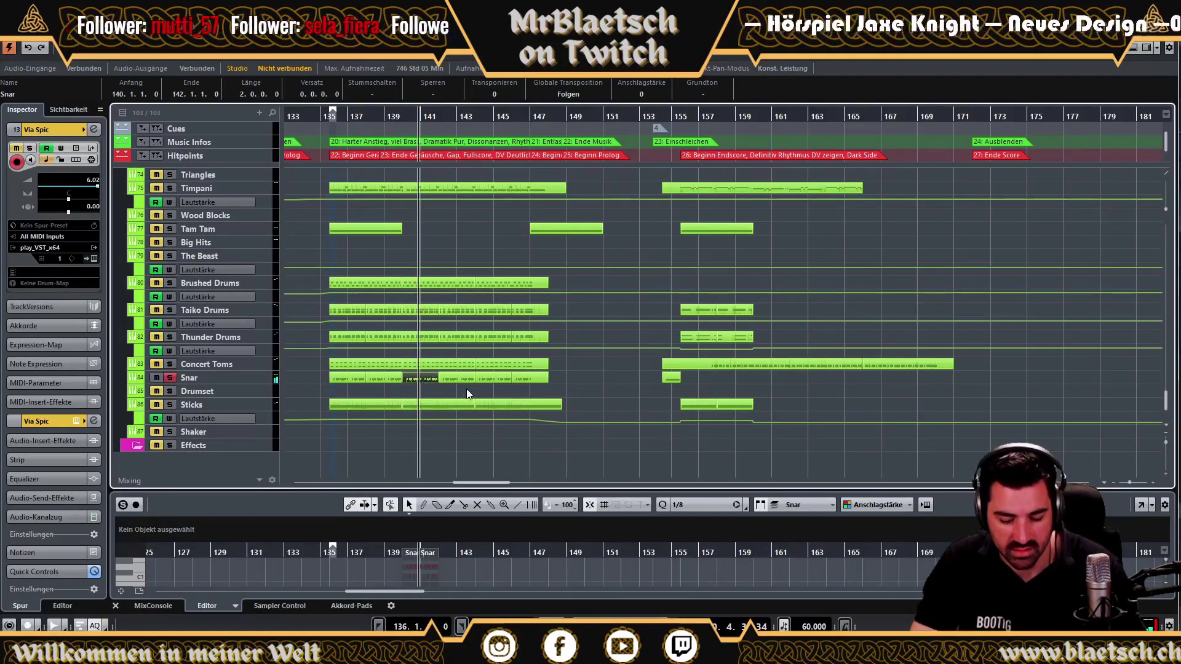
Paste the two-bar Snar part from bar 140 onto the Snar track at bar 156.
click(699, 117)
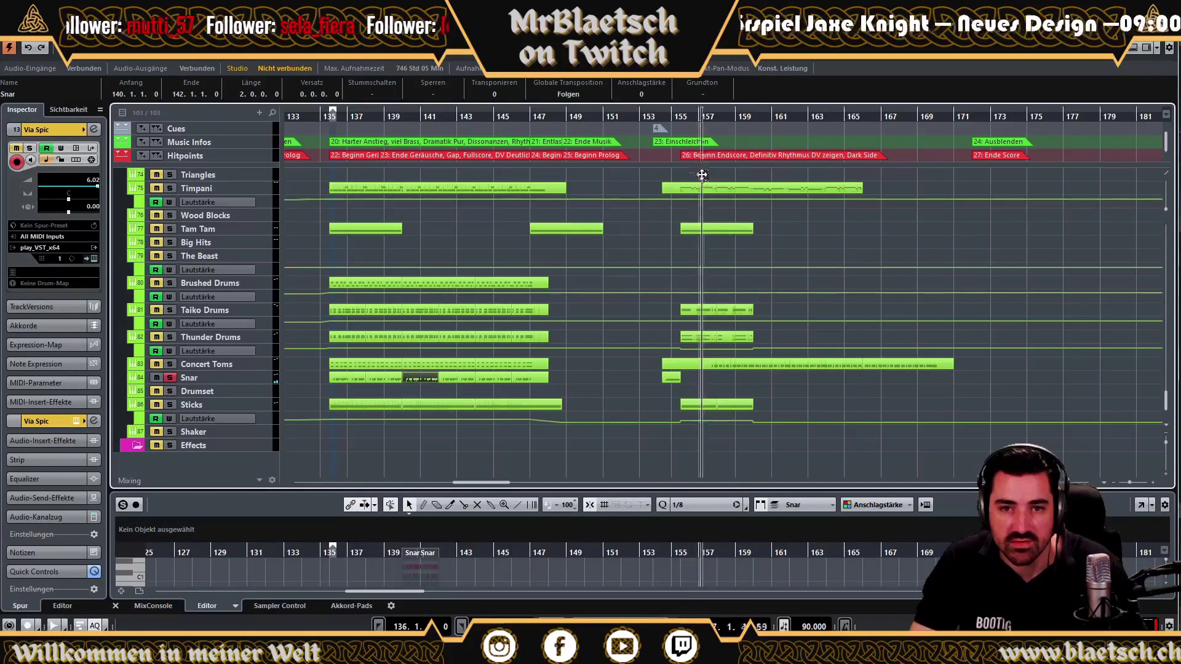
drag(702, 175, 702, 196)
key(space)
click(607, 117)
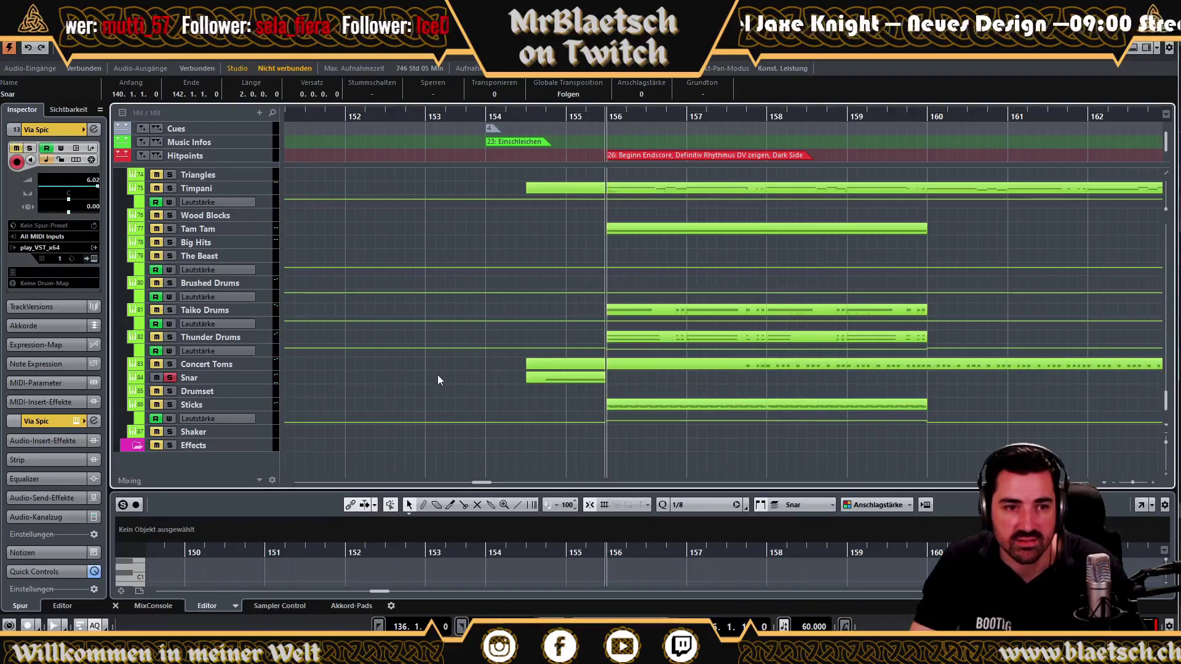
click(259, 376)
key(ctrl+v)
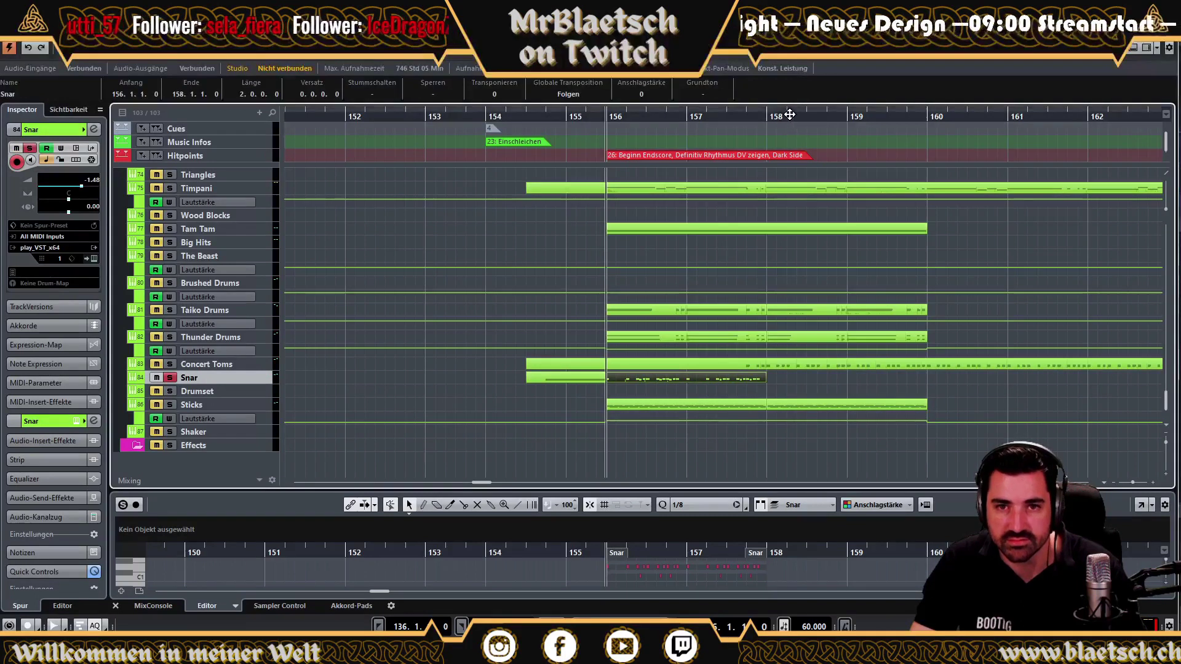
Paste the two-bar Snar part at bar 158, and repeat the resulting four-bar pattern at bar 160.
click(769, 116)
key(ctrl+v)
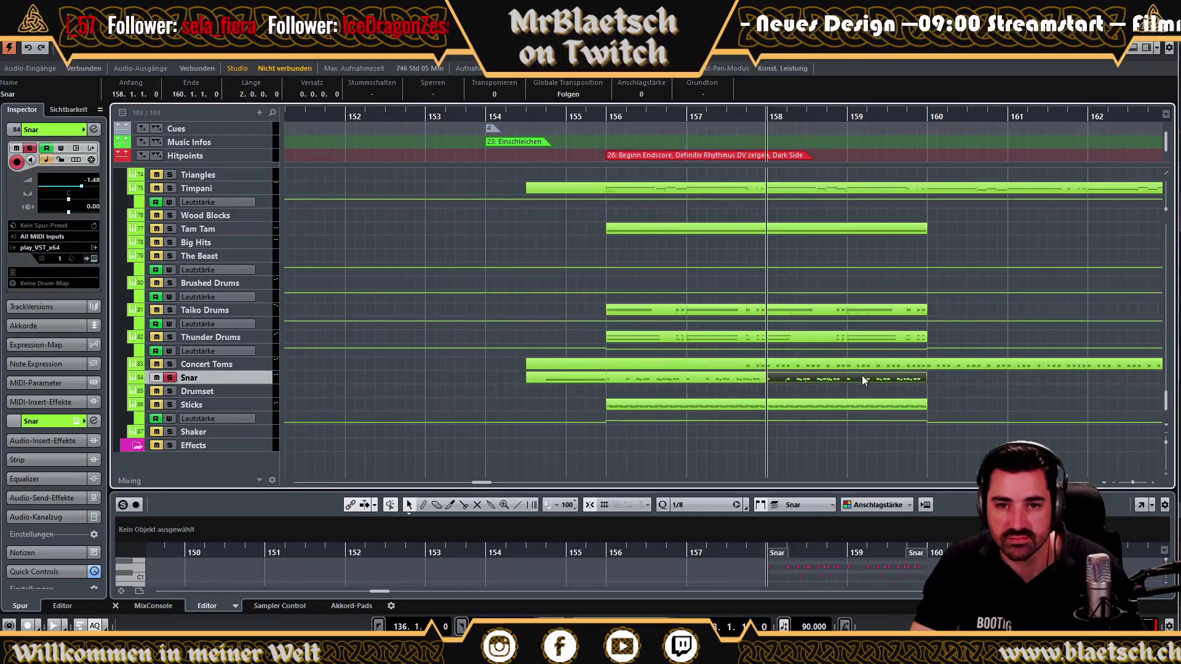
shift+click(758, 378)
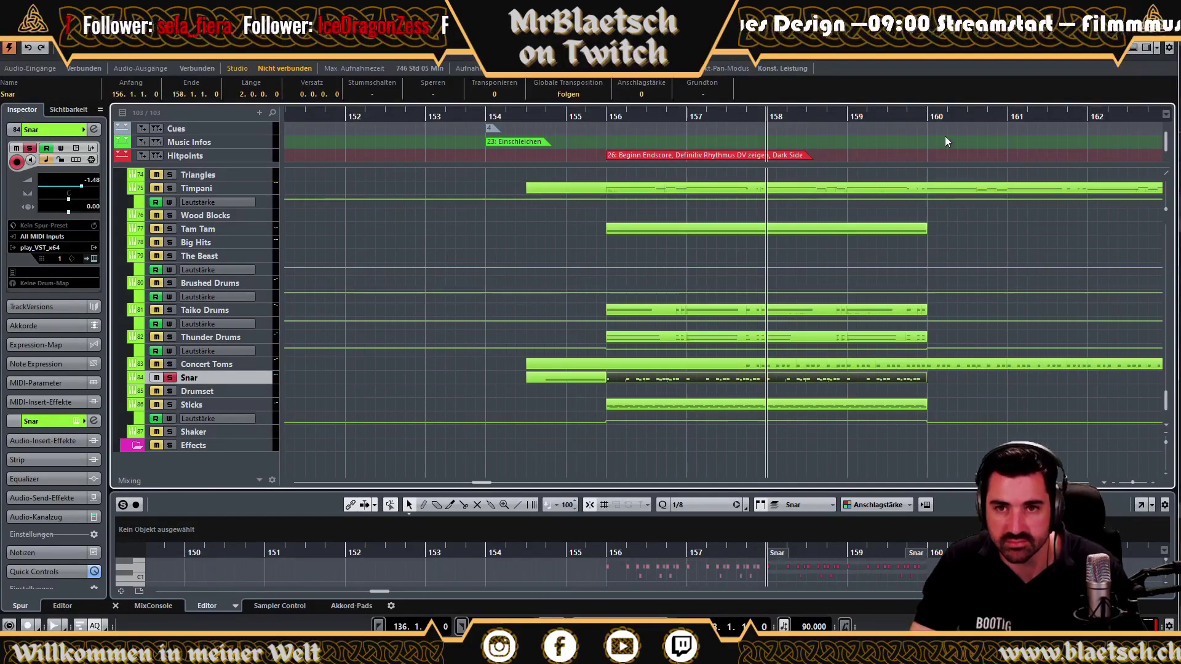
click(924, 117)
key(ctrl+v)
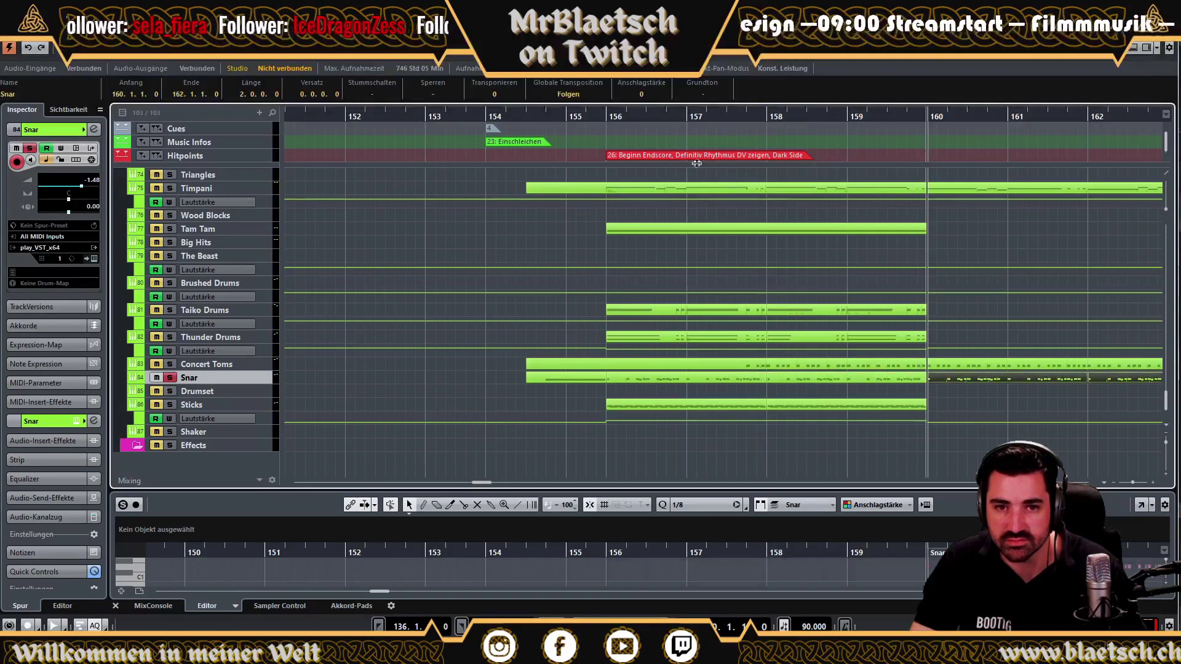
Play the repeated Snar pattern from about bar 155 and turn off the Snar track's solo.
click(545, 116)
key(space)
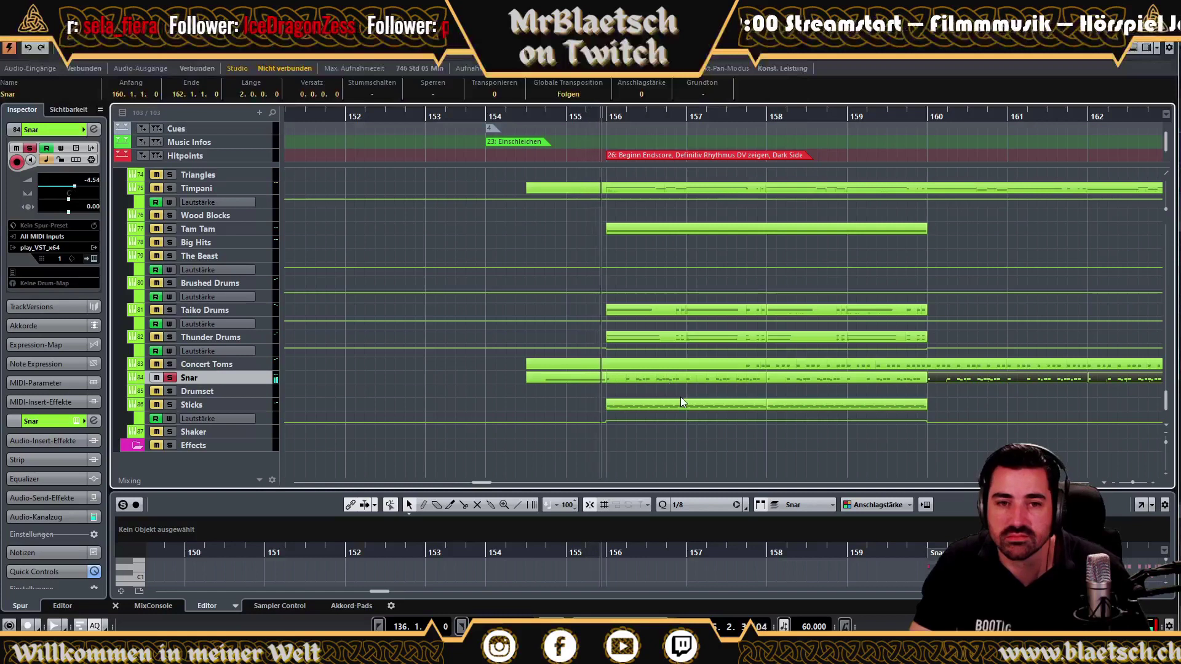
click(170, 377)
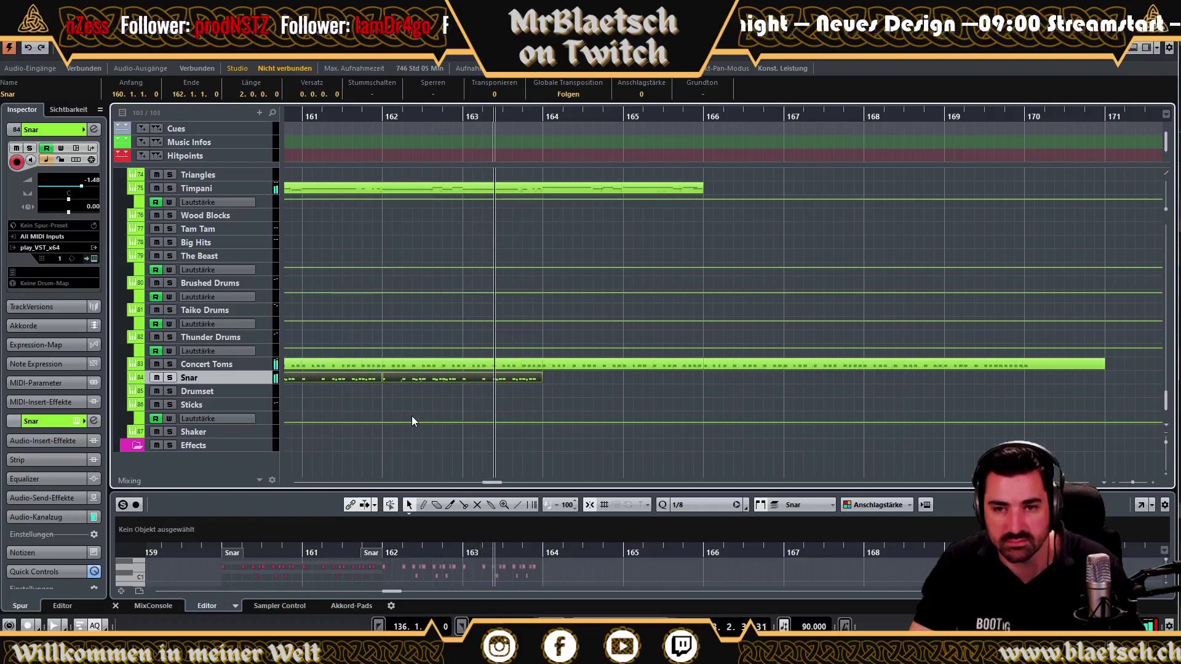
Repeat the four-bar Snar pattern at bars 164 and 168 to fill the track up to bar 172.
click(541, 117)
key(ctrl+d)
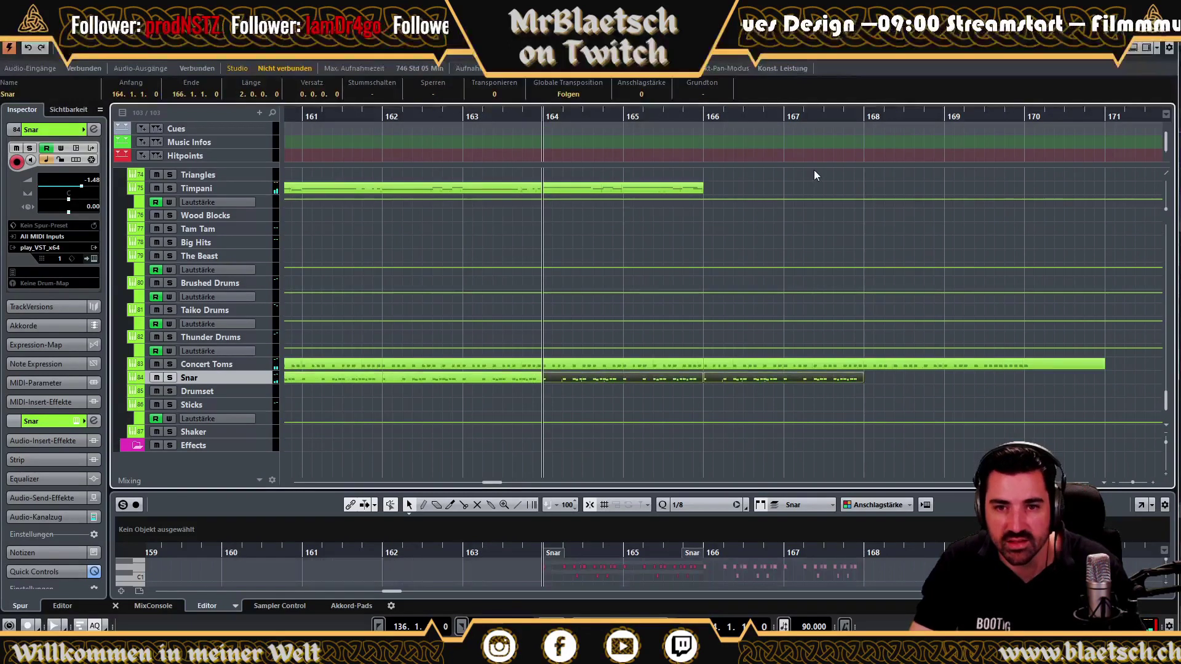
key(ctrl+d)
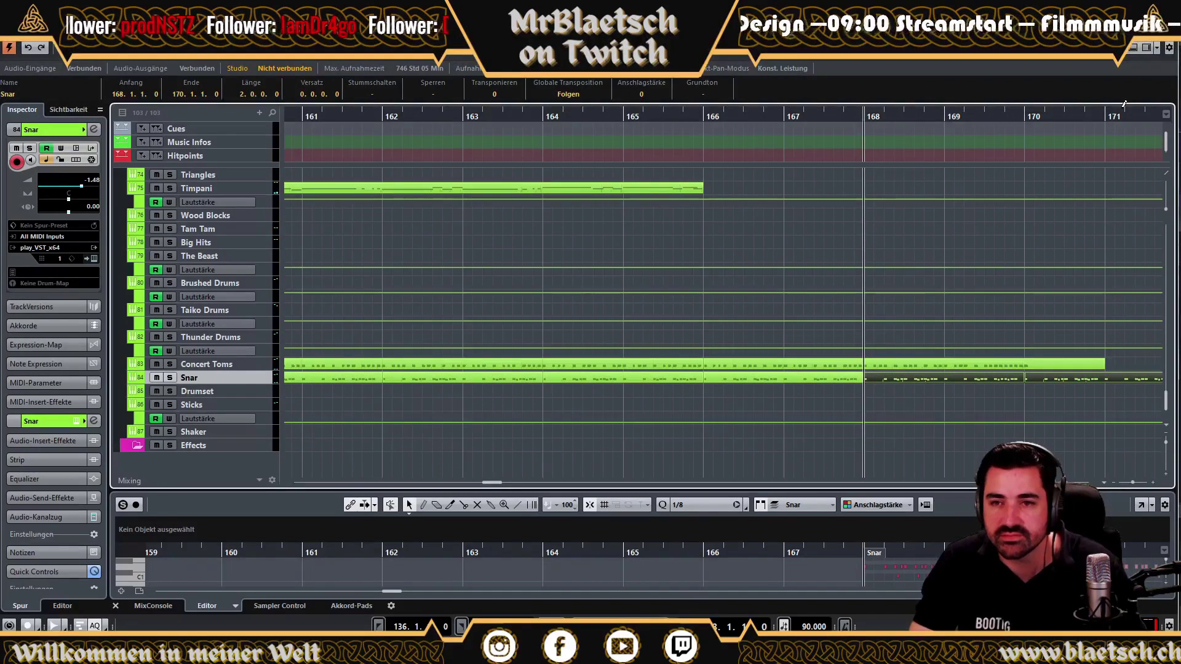
drag(1123, 116, 1163, 116)
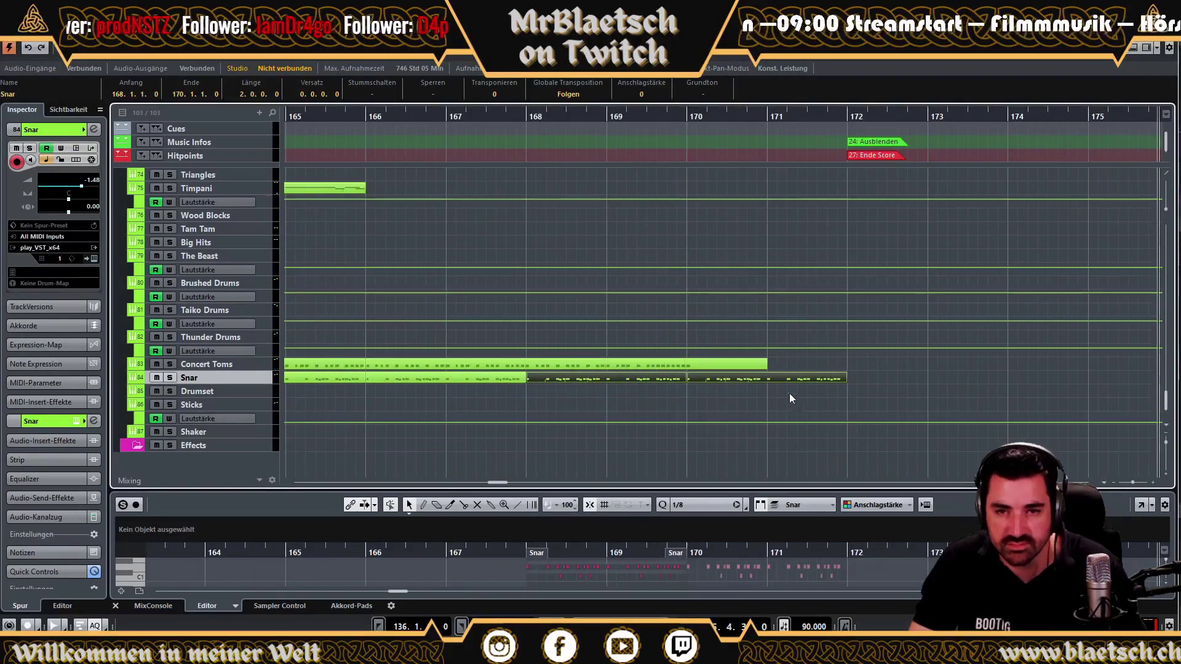
Delete the notes after the opening hit in the last Snar part at bar 170 and shorten the part to end at bar 171.
click(535, 113)
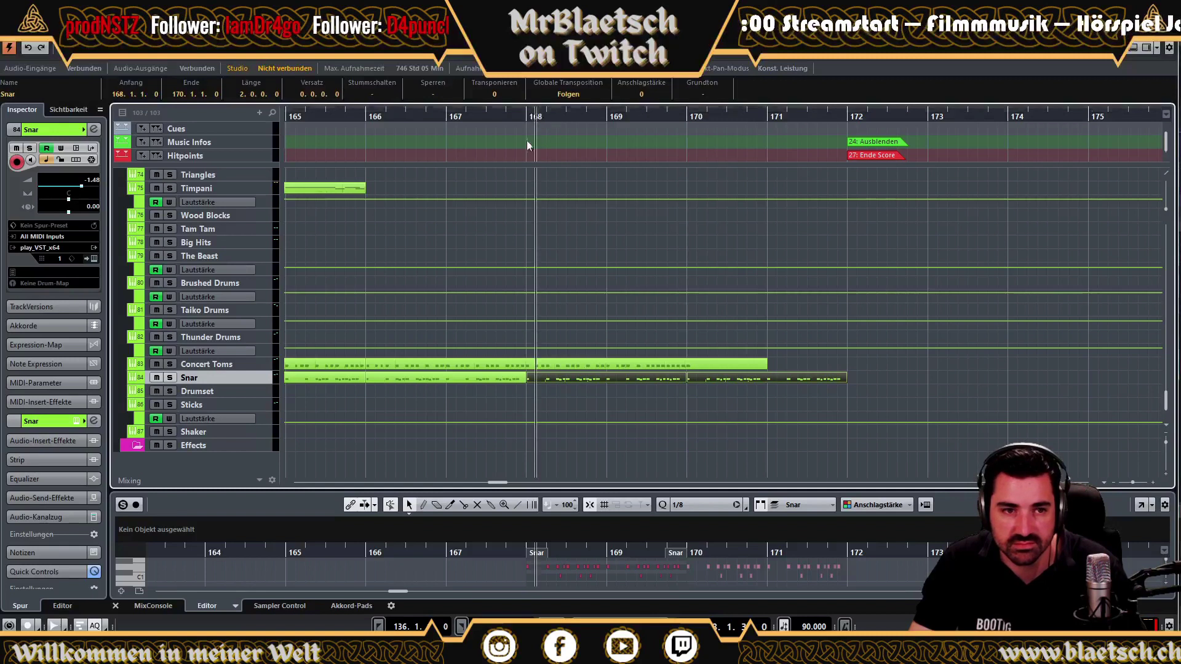
click(710, 387)
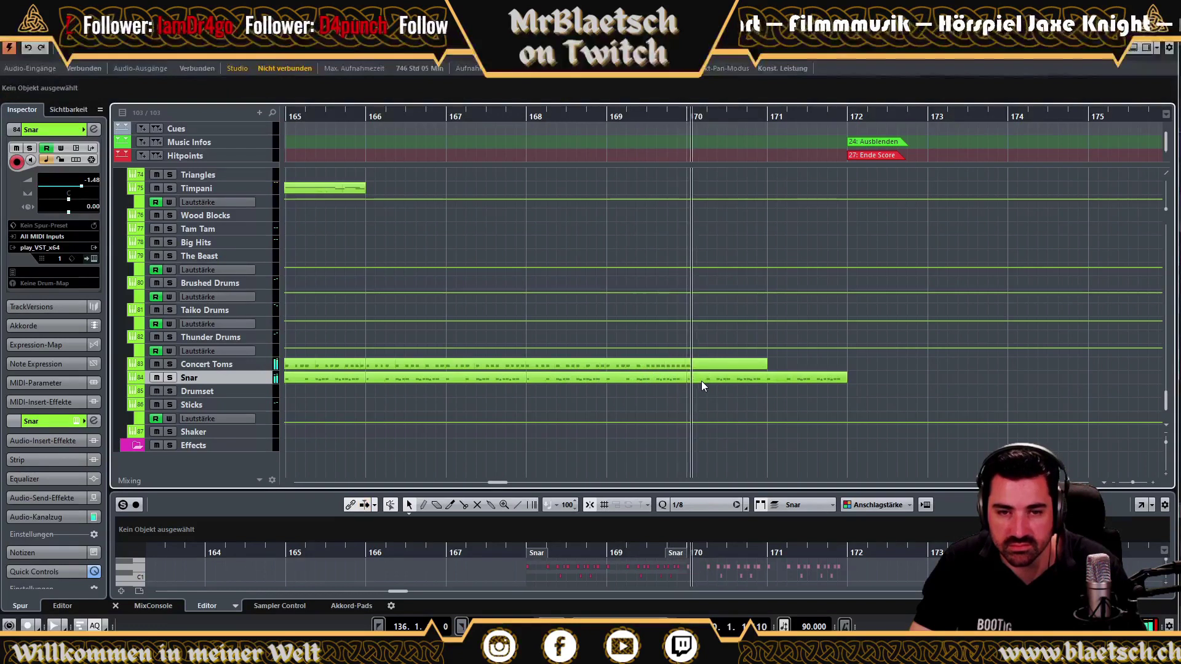
click(709, 377)
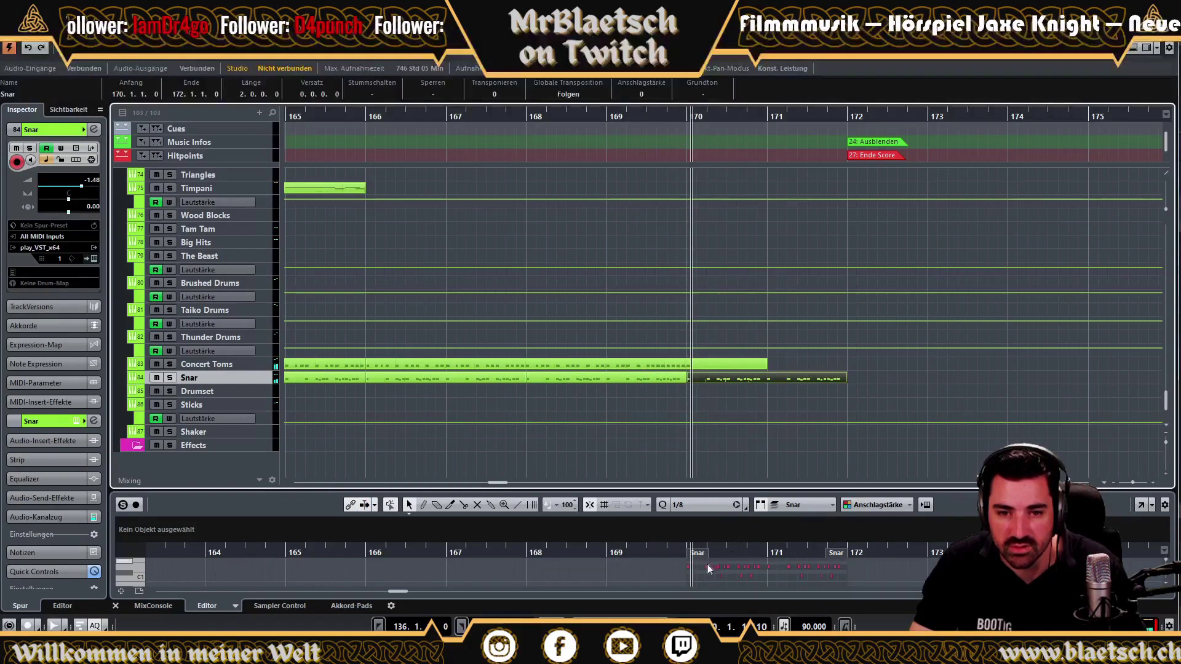
drag(707, 566, 772, 586)
drag(847, 570, 850, 566)
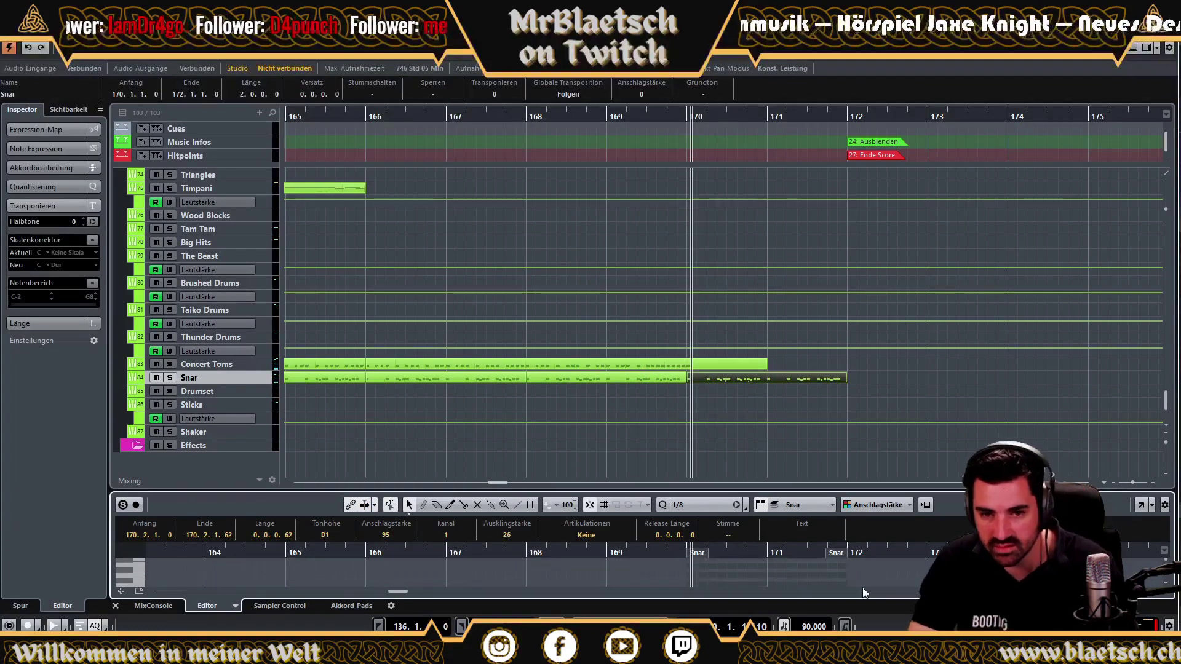
key(Delete)
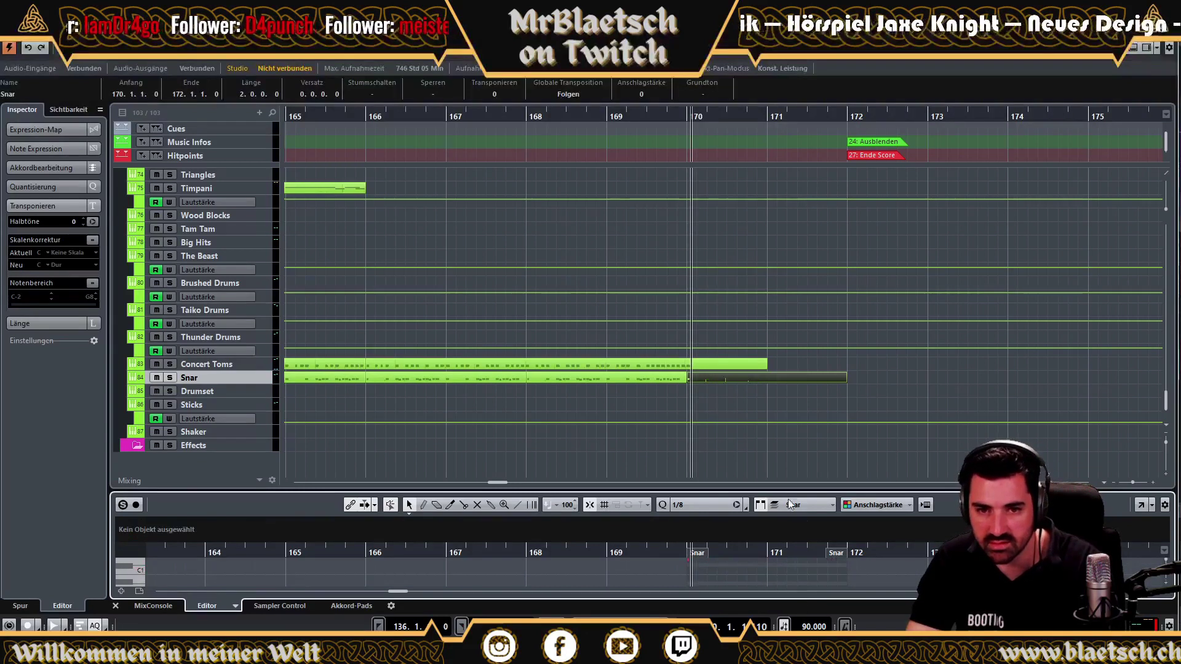
drag(848, 385, 764, 389)
Move the Ausblenden and Ende Score markers and the Kapitel-10 rough-cut audio clip two bars earlier, with the markers at bar 170.
click(685, 113)
scroll(738, 142, down, 1)
scroll(869, 146, up, 1)
mouse_move(833, 123)
mouse_down()
mouse_move(895, 164)
mouse_move(857, 314)
mouse_up()
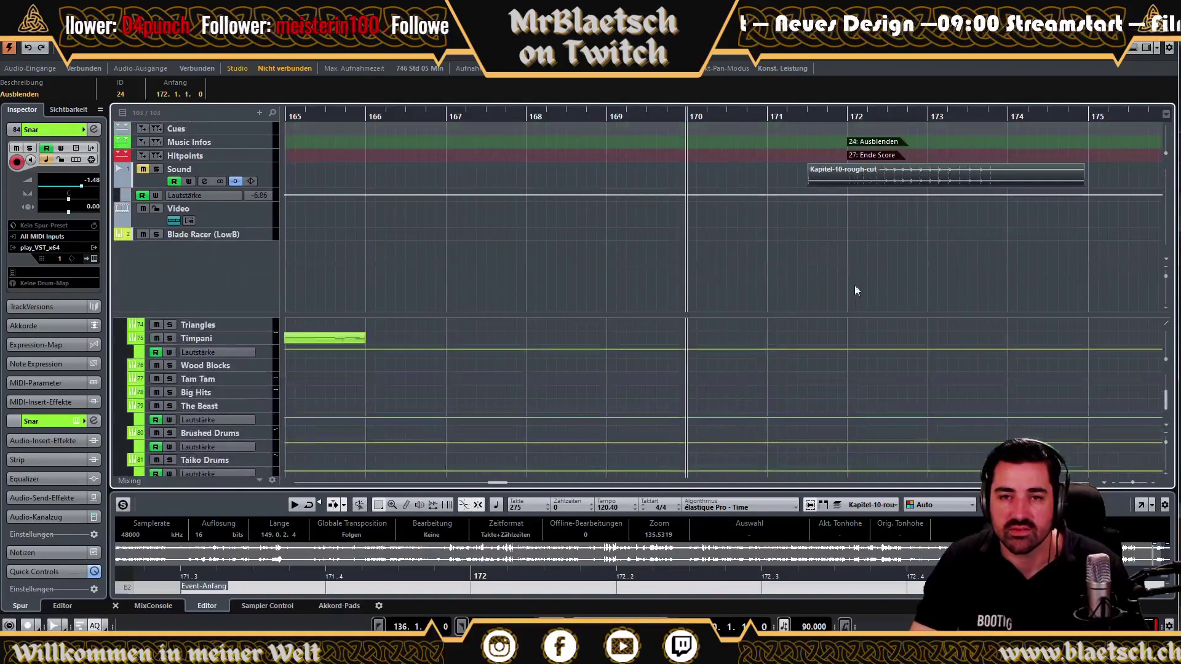
drag(874, 140, 714, 143)
key(space)
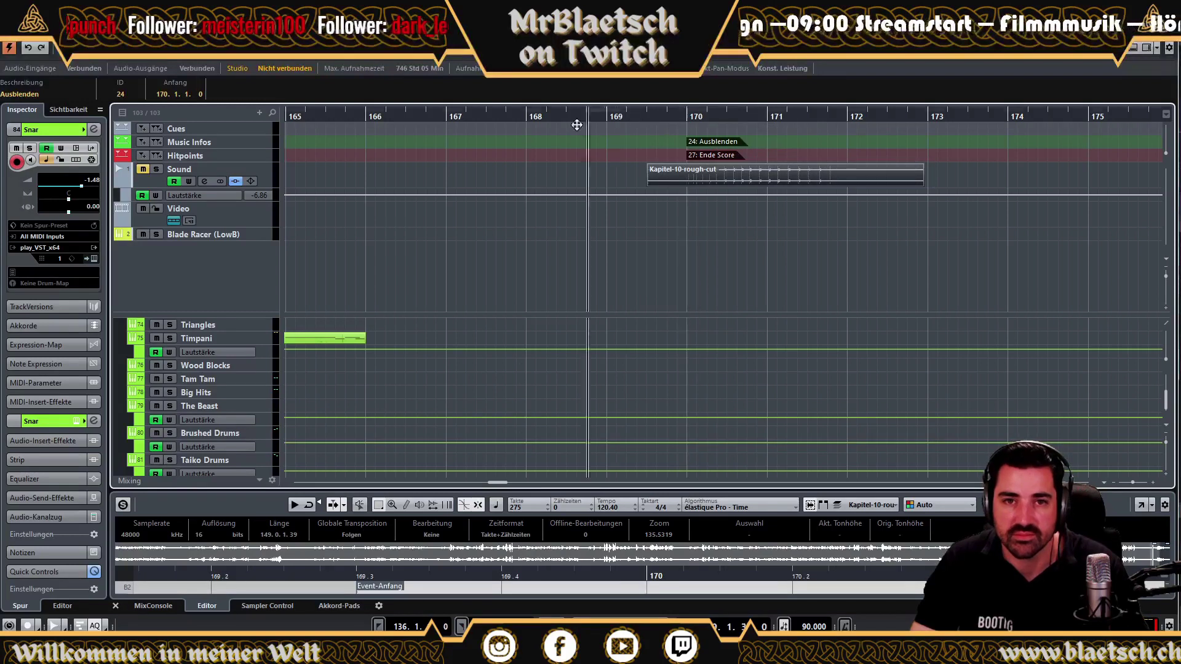
click(770, 187)
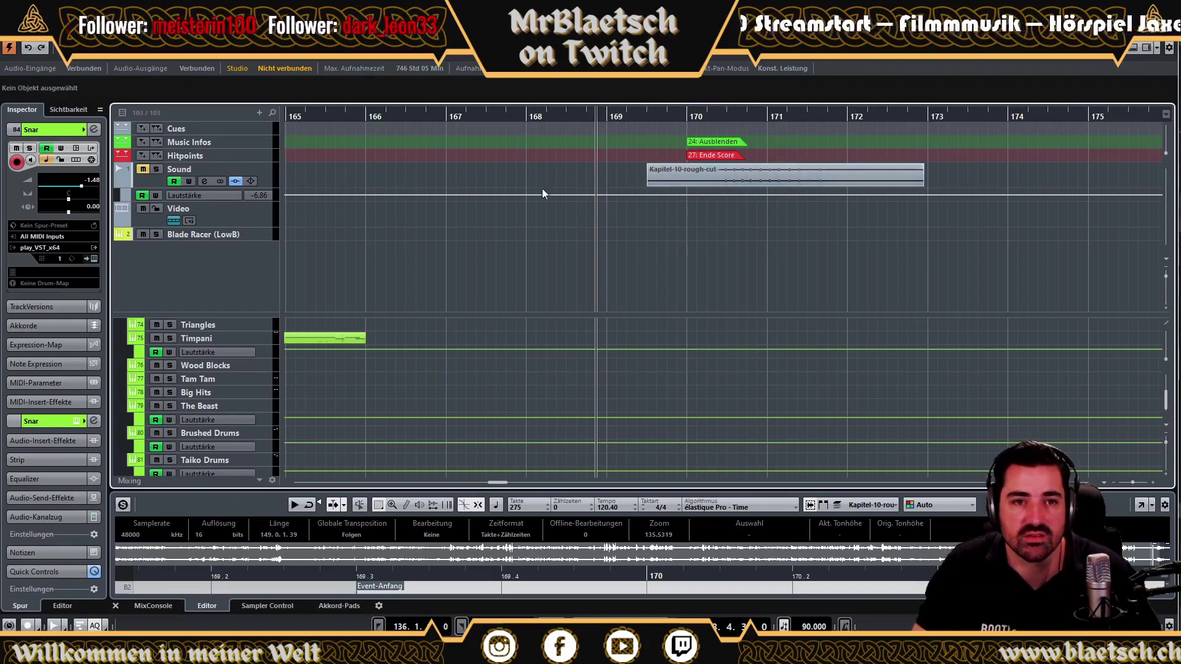
drag(486, 314, 460, 171)
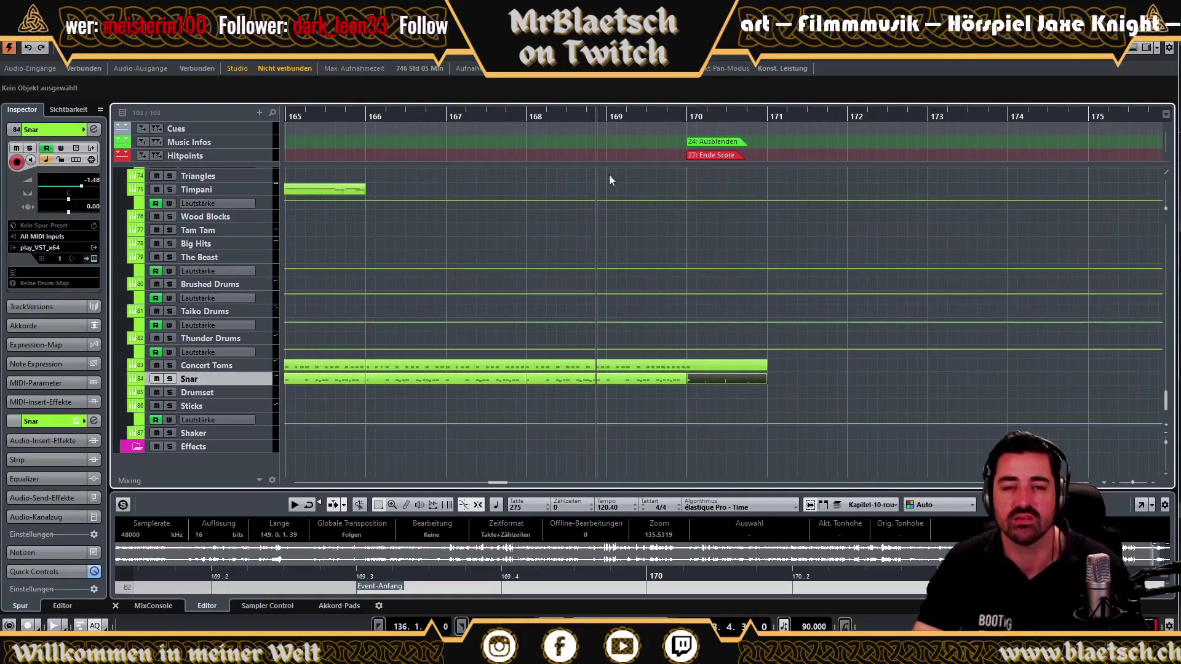
Zoom out to show the whole end score and play it from about bar 154.
drag(434, 119, 387, 65)
drag(327, 121, 494, 227)
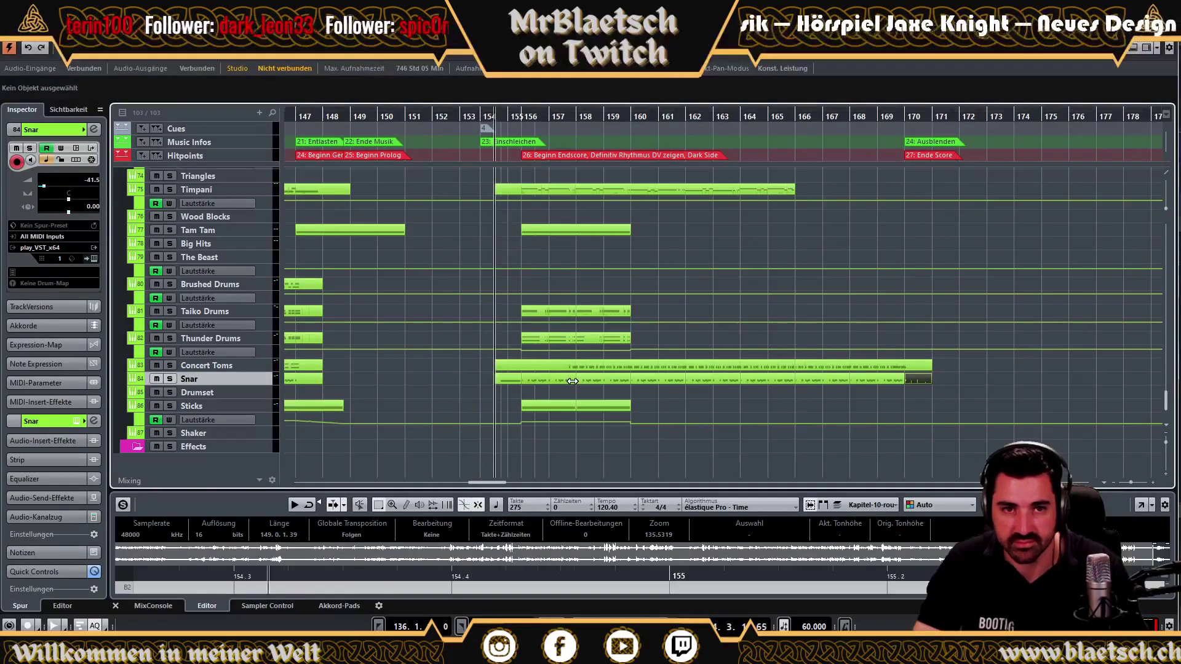
key(space)
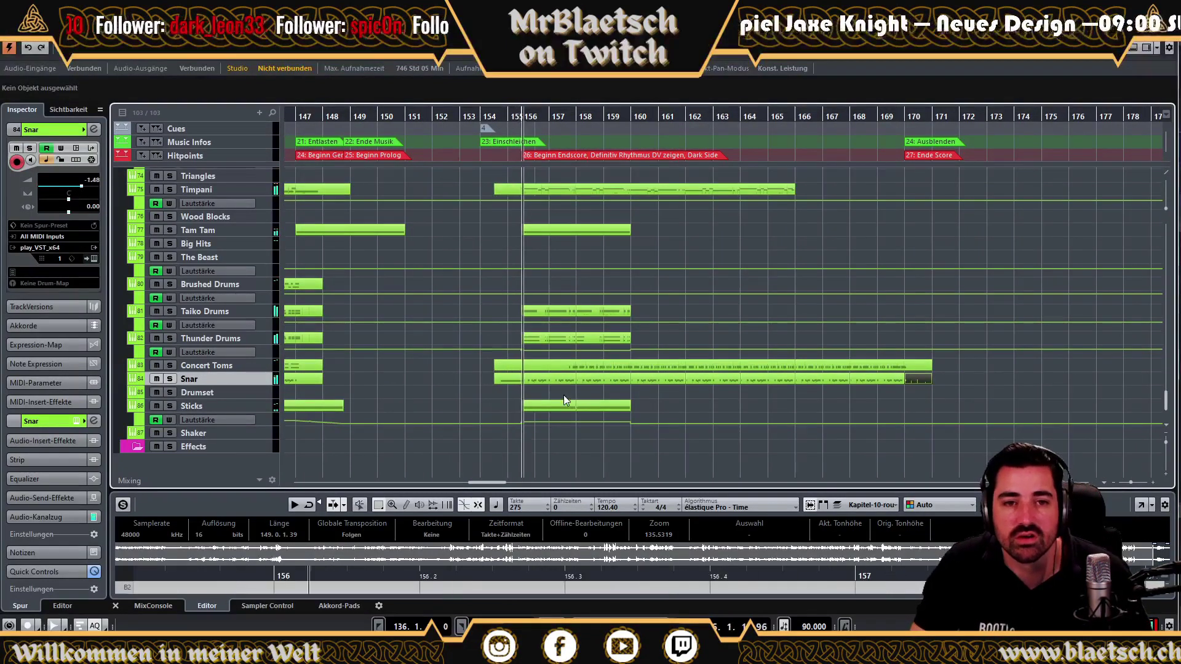
Show the Snar volume automation, set it to -2.85 from bar 156 without the points after it, and reshape the lead-in before bar 154.
click(157, 388)
click(520, 404)
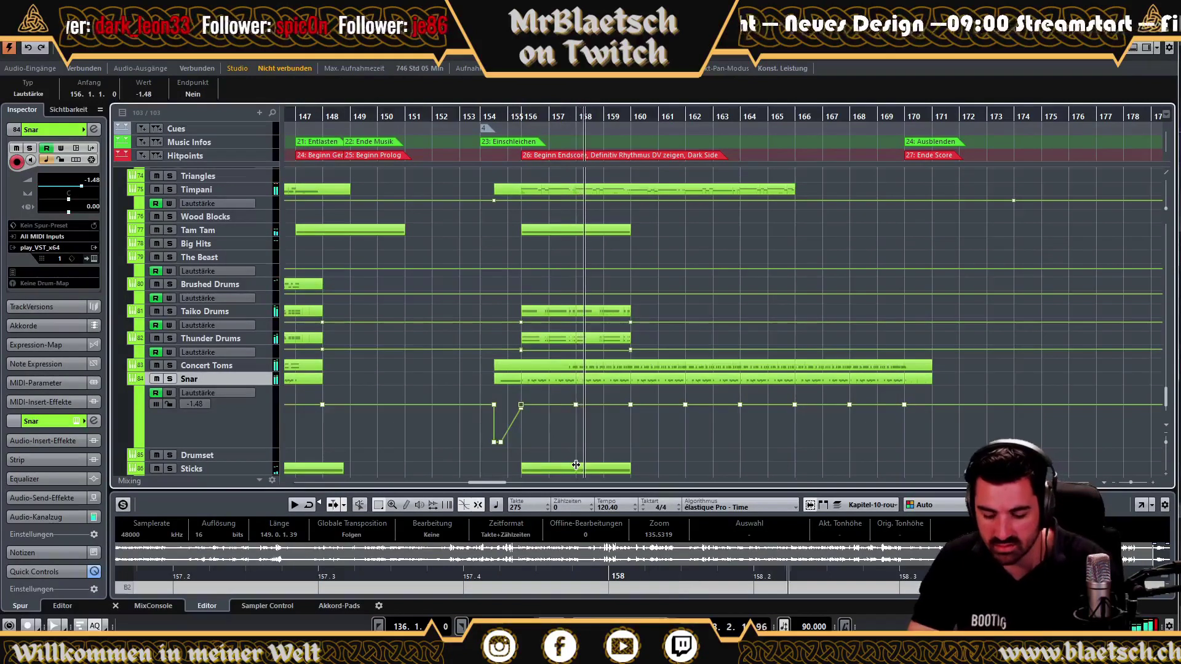
key(Delete)
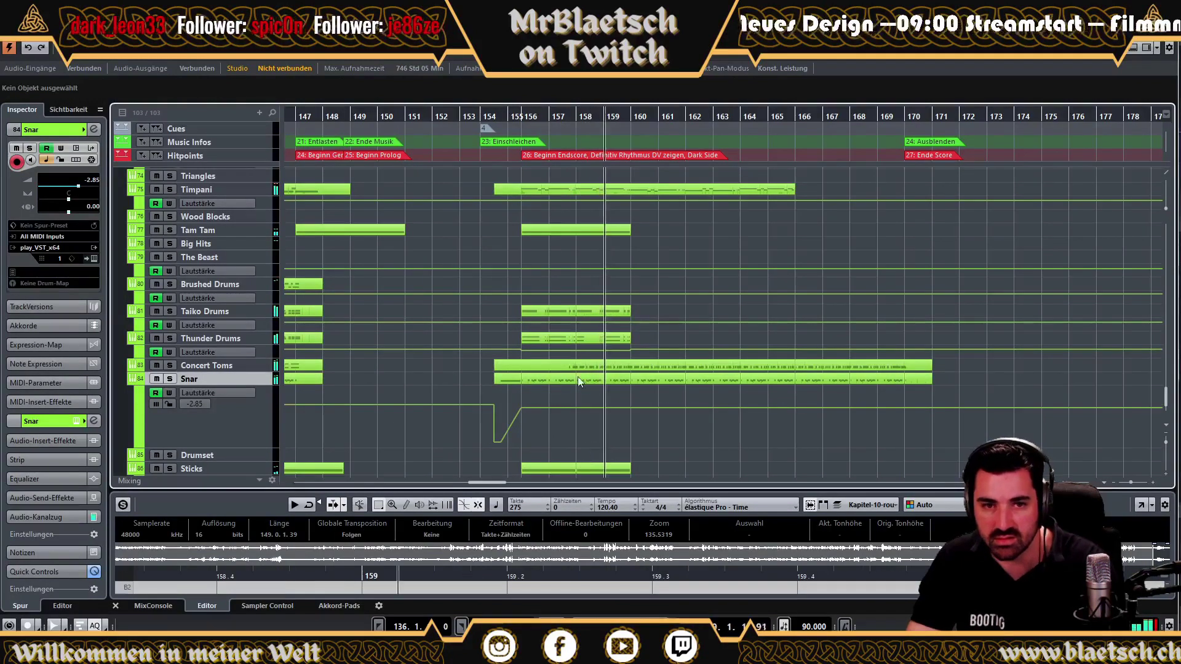
click(475, 404)
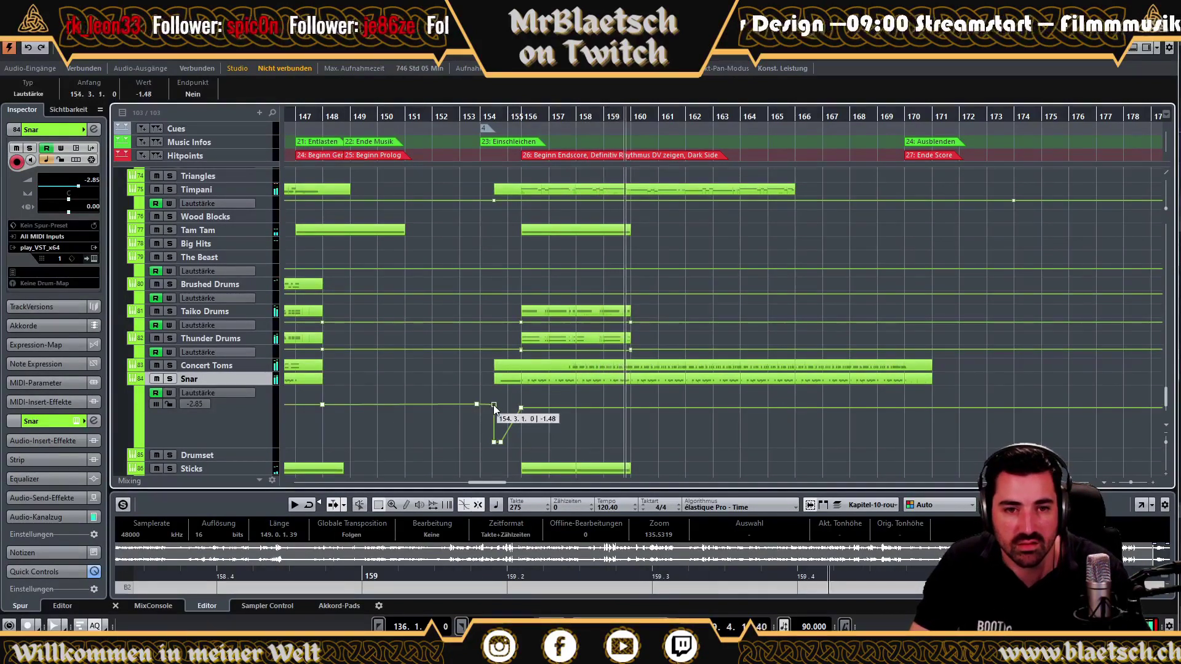
Delete the surplus volume automation points on the viola Spic track between bars 156 and 166.
scroll(596, 353, up, 10)
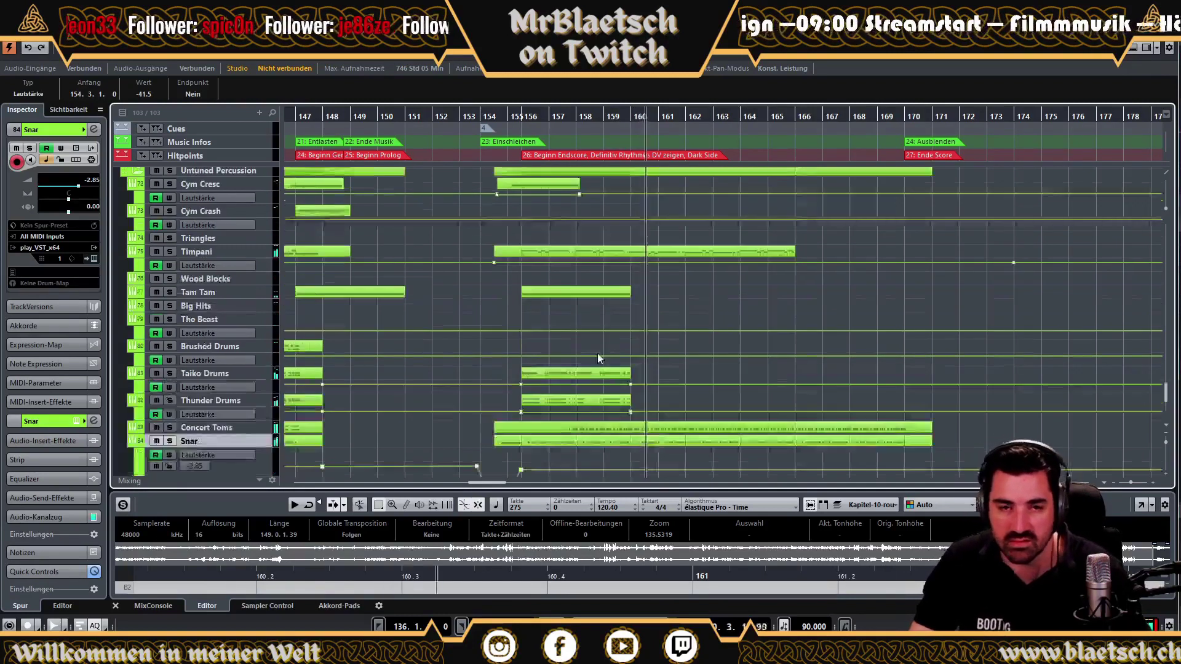
scroll(602, 355, up, 15)
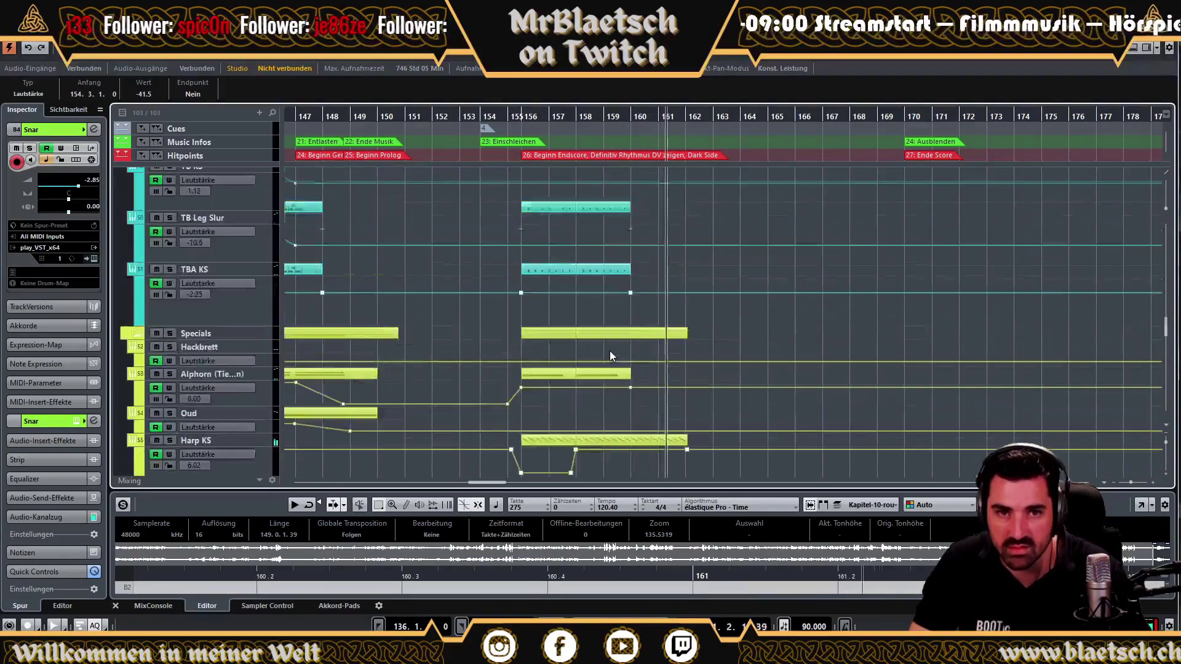
scroll(607, 356, up, 15)
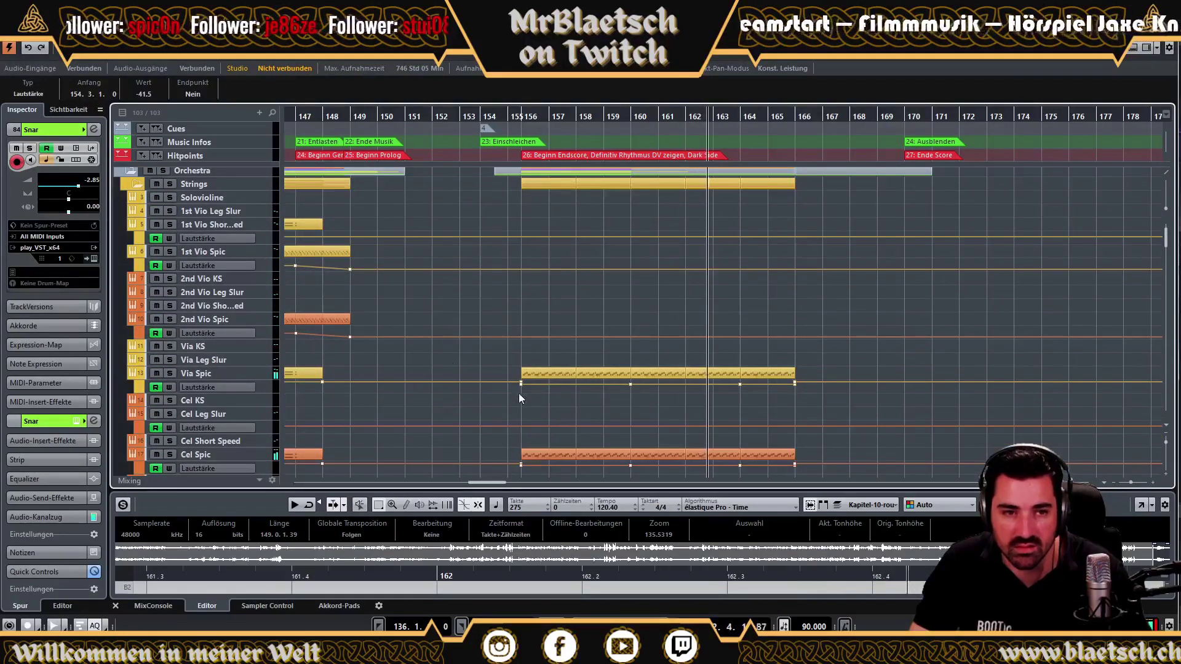
click(521, 384)
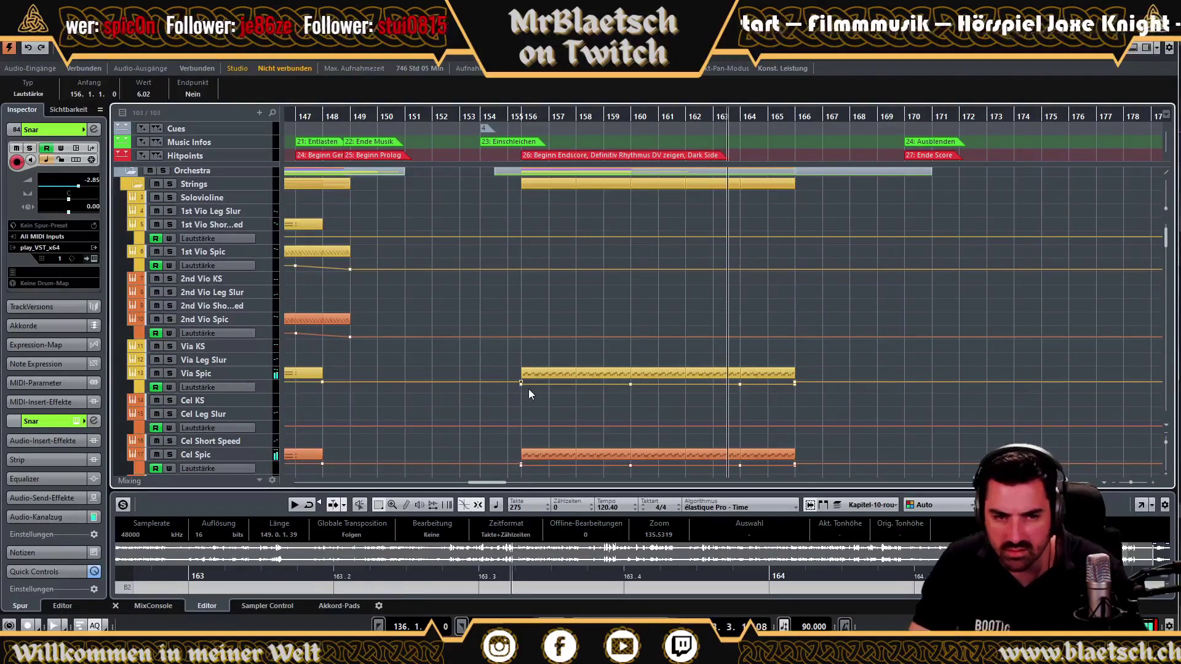
click(526, 386)
key(Delete)
key(Delete)
key(Delete)
key(Delete)
key(Delete)
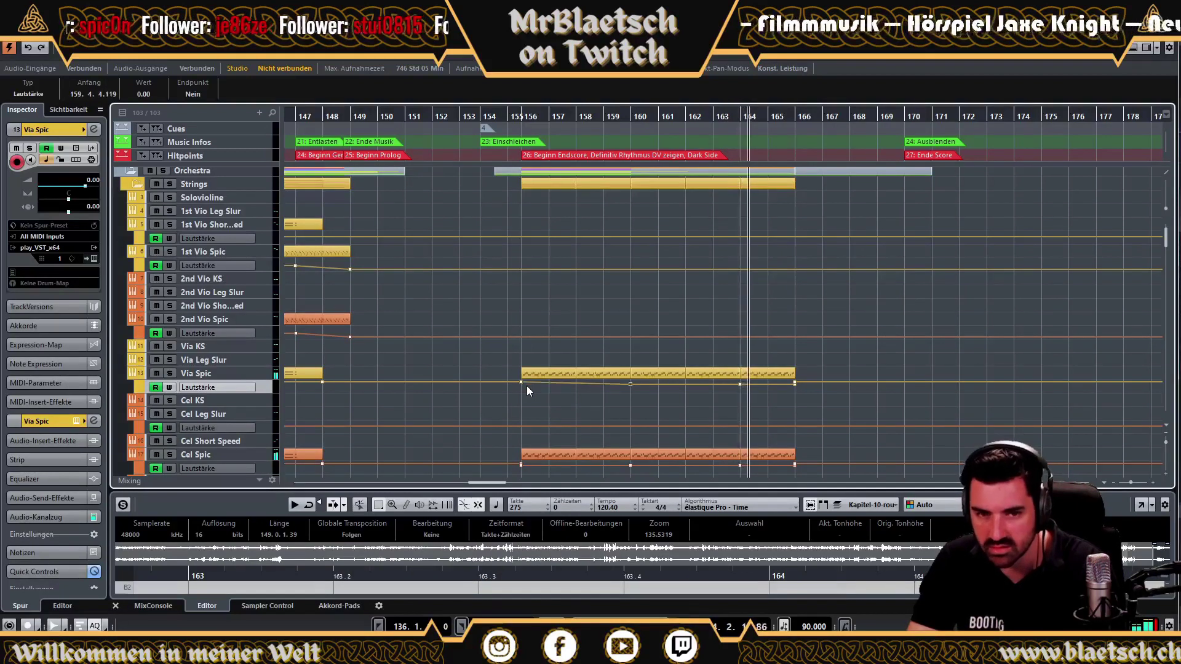
Delete the surplus volume automation points on Cel Spic between bars 156 and 166, and replay from bar 156.
scroll(529, 425, down, 3)
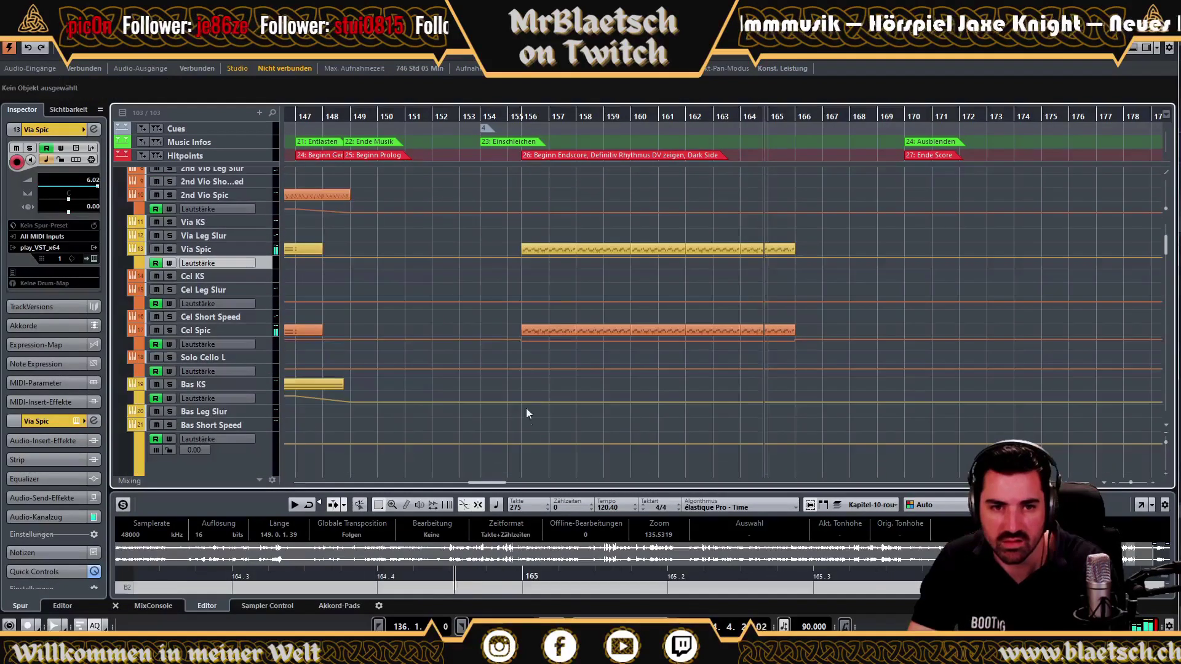
click(521, 340)
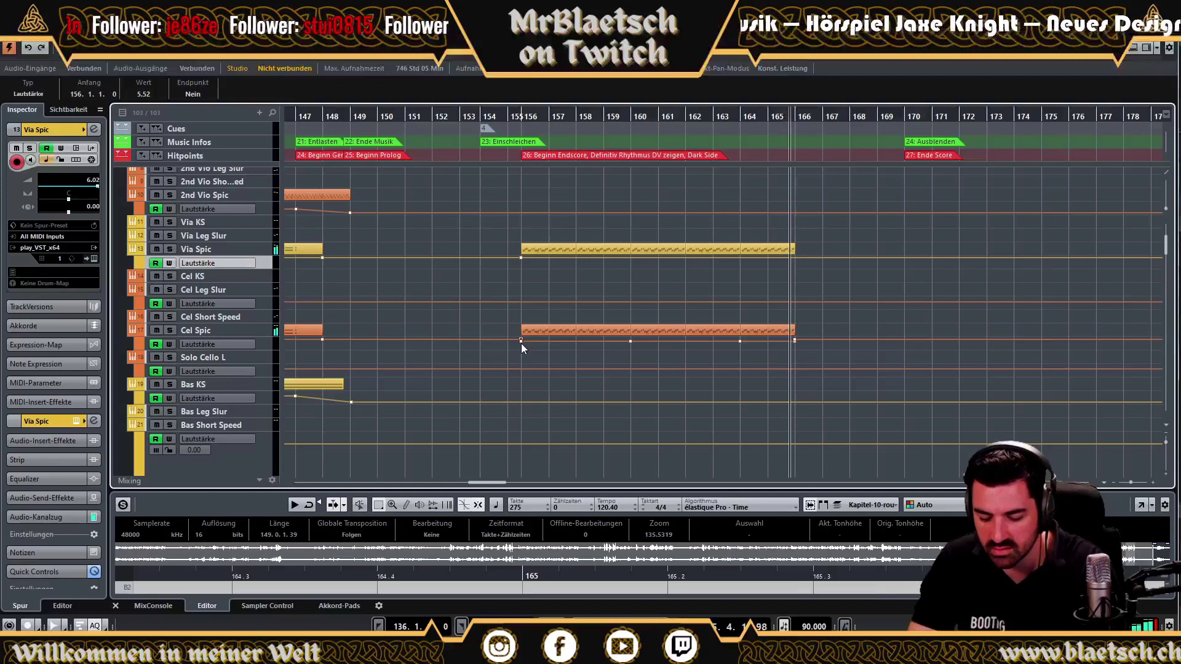
key(Delete)
click(524, 117)
Delete the volume automation points on Bass Spic between bars 156 and 166.
scroll(501, 369, down, 3)
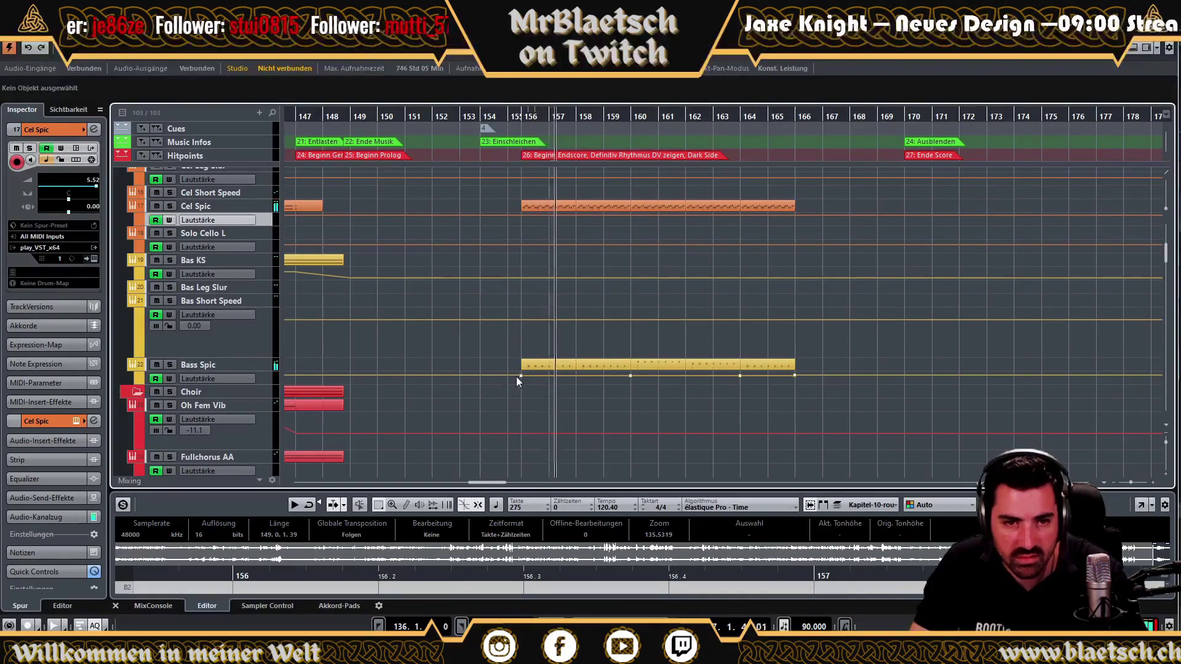
click(514, 376)
key(Delete)
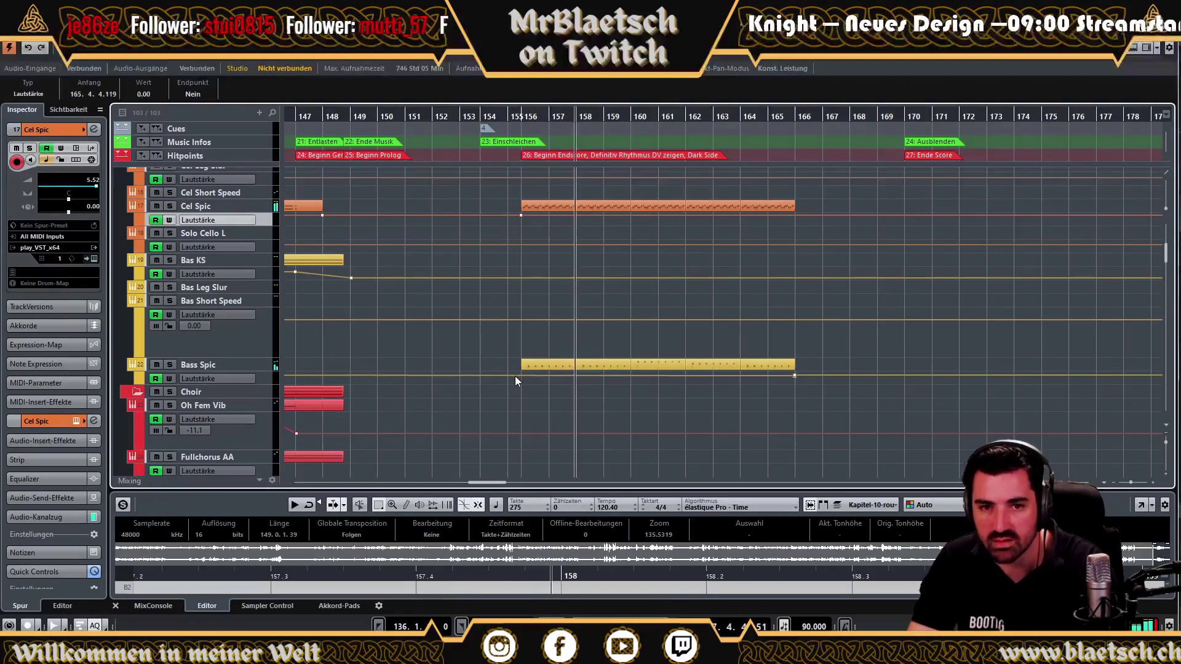
scroll(456, 386, down, 5)
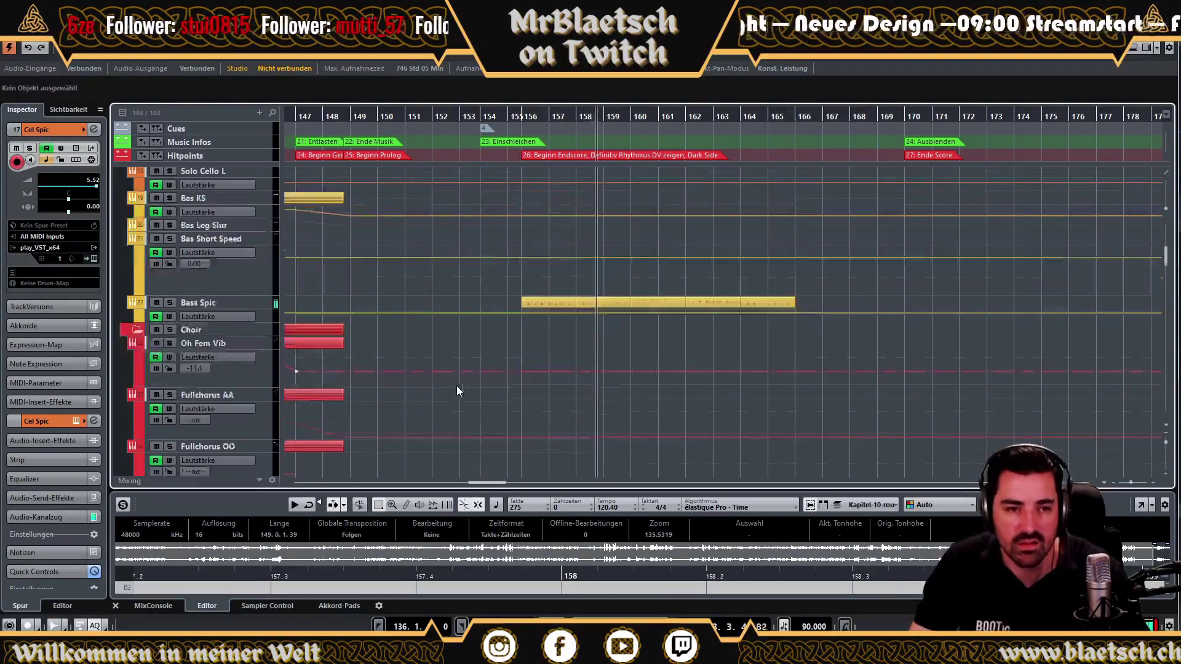
scroll(569, 433, down, 2)
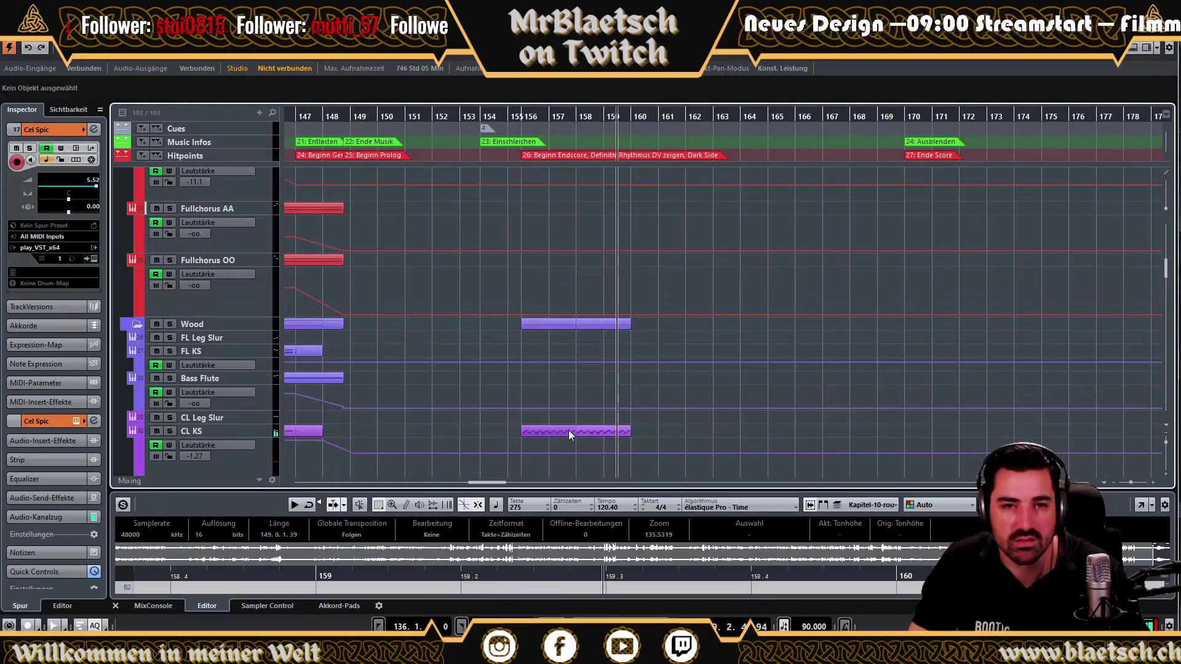
scroll(569, 429, up, 7)
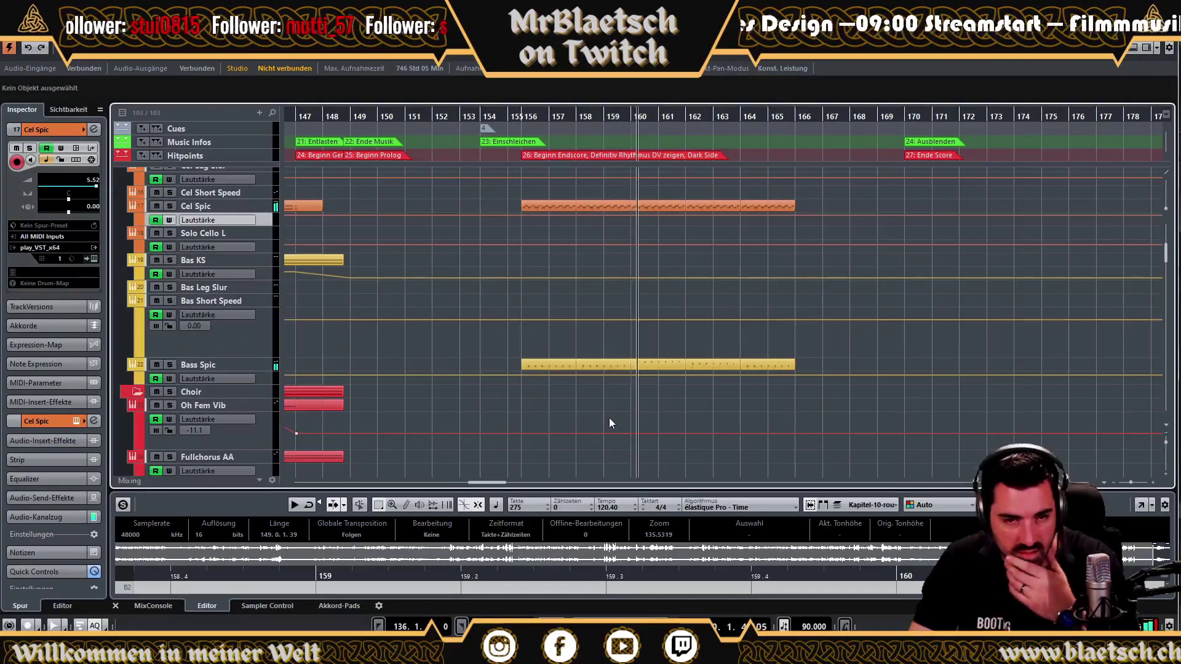
scroll(616, 406, up, 3)
scroll(639, 399, down, 5)
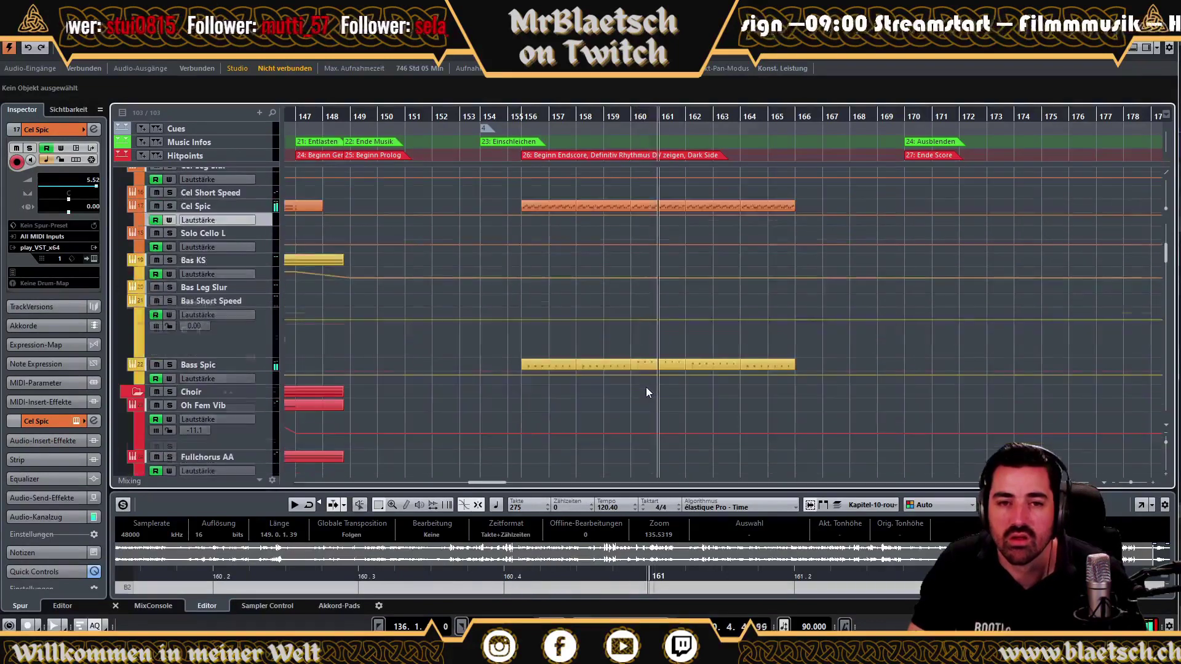
Repeat the Via Spic and Cel Spic parts from bars 162–166 at bar 166 and extend their ends to bar 171.
scroll(647, 392, up, 3)
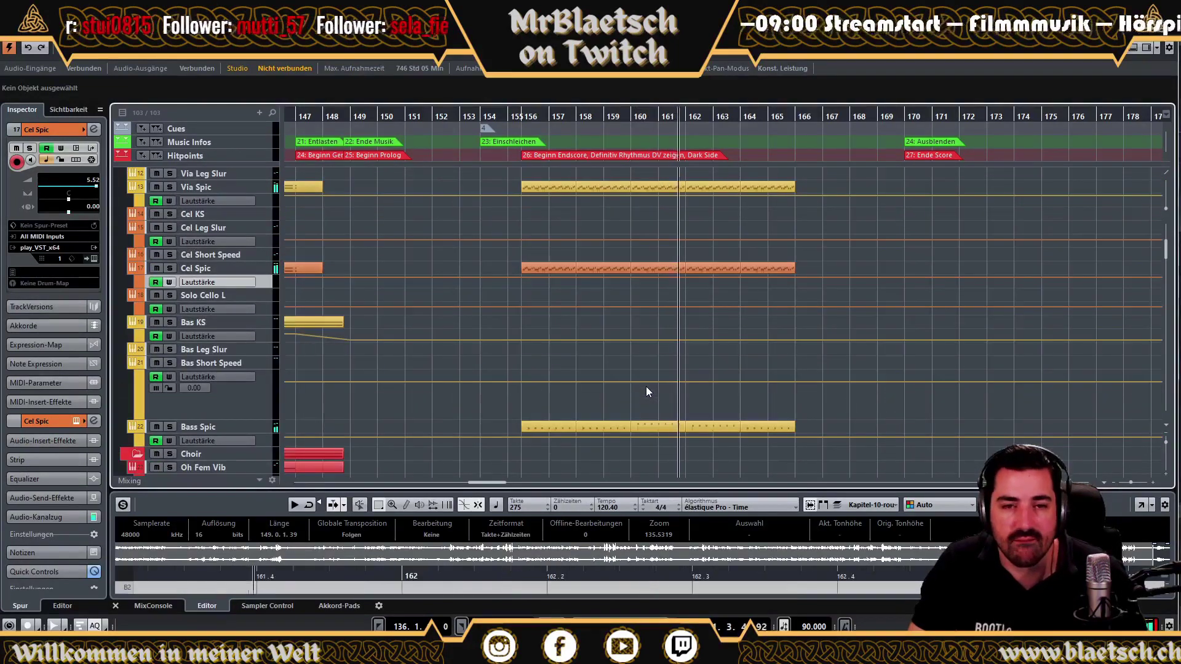
scroll(646, 392, up, 5)
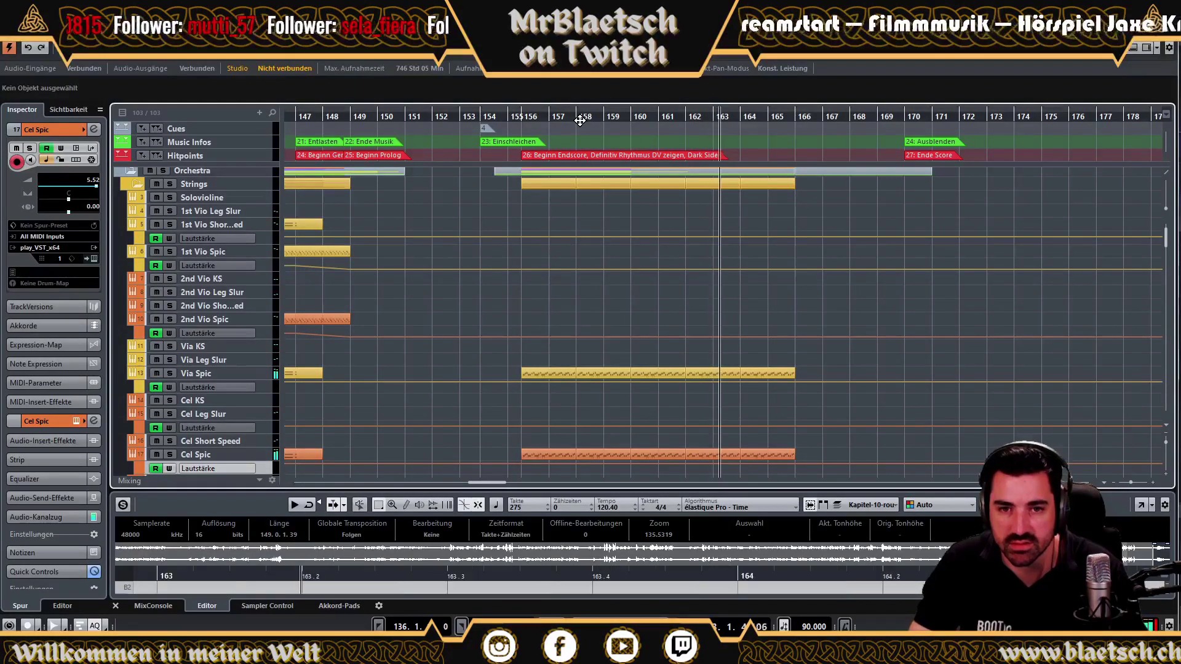
drag(826, 452, 691, 366)
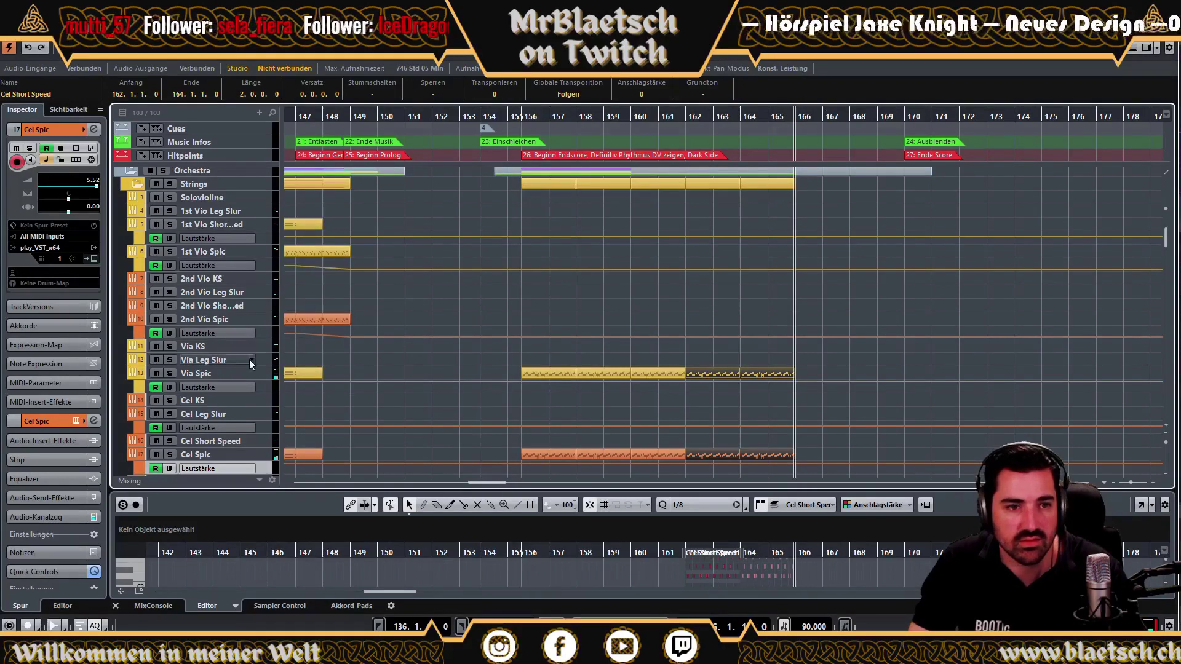
click(272, 374)
key(ctrl+d)
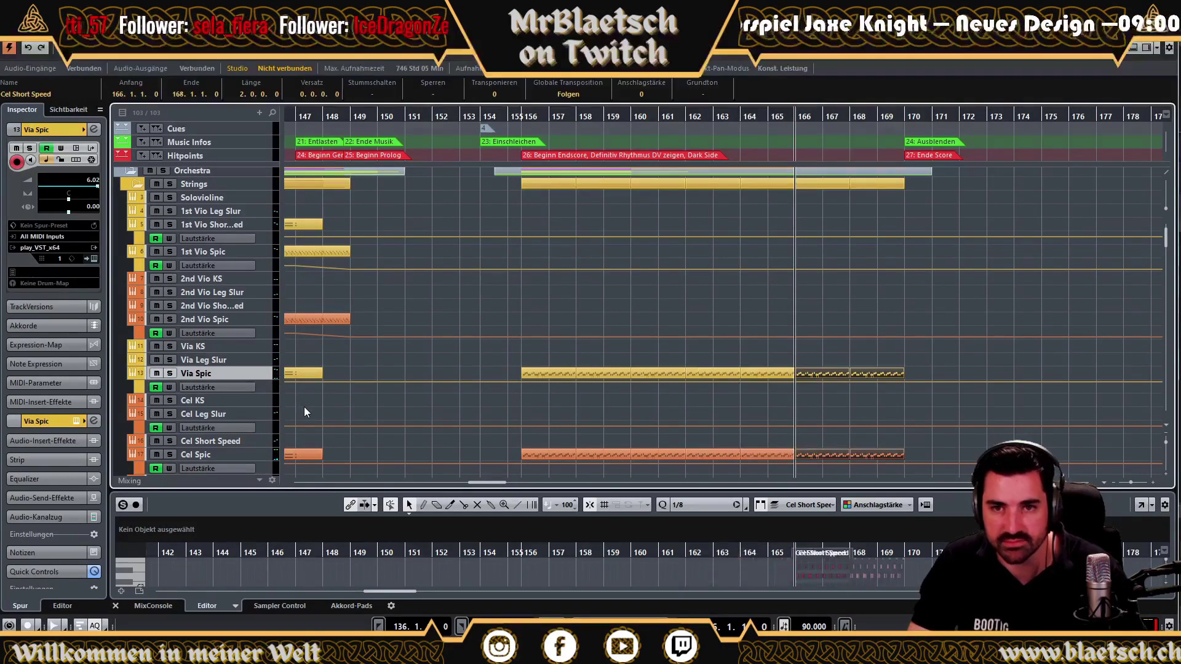
drag(904, 374, 928, 376)
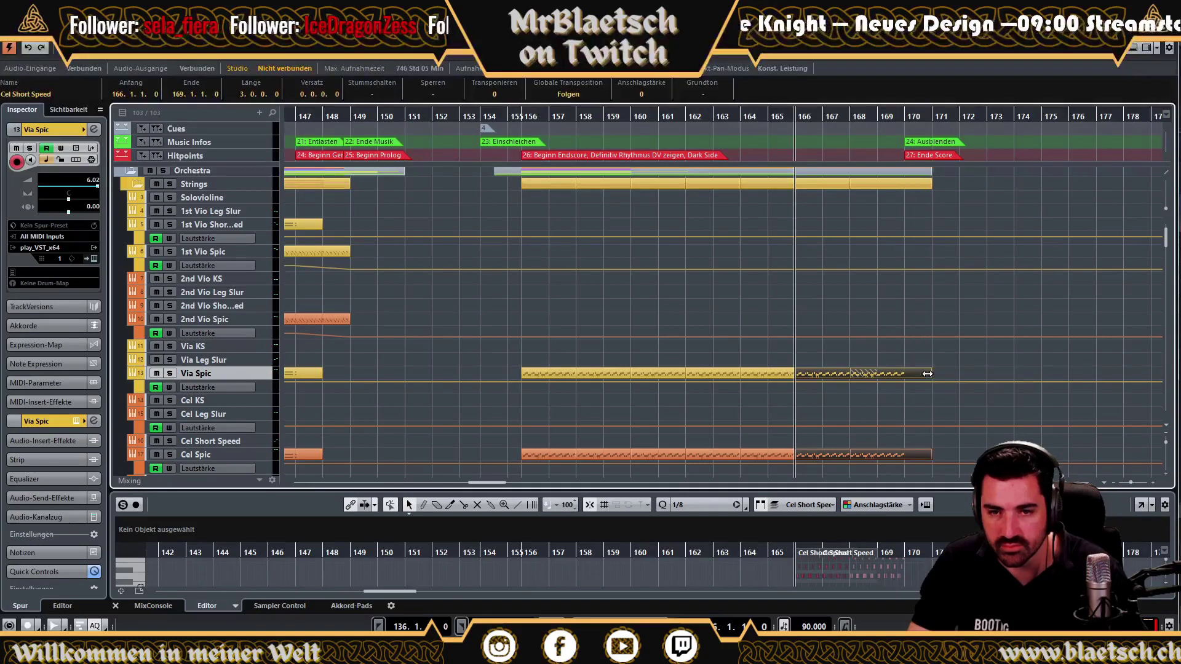
Add short closing D1 and D2 notes at bar 170 in the viola and cello spiccato parts, and play the passage.
drag(945, 116, 948, 276)
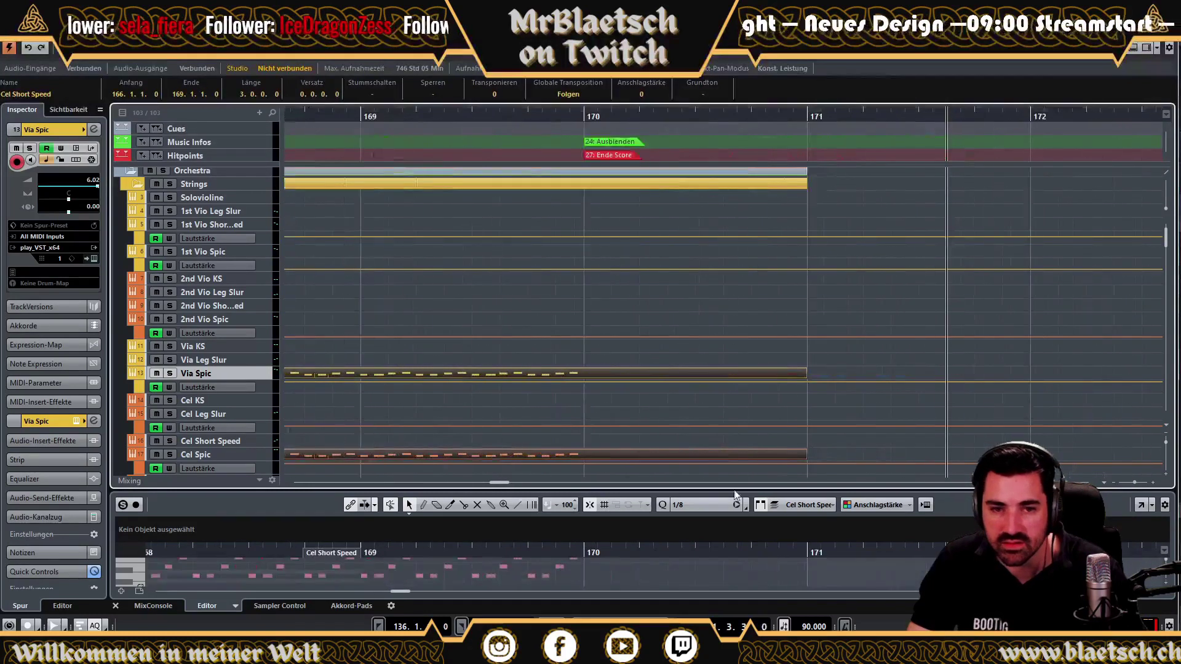
drag(665, 489, 663, 192)
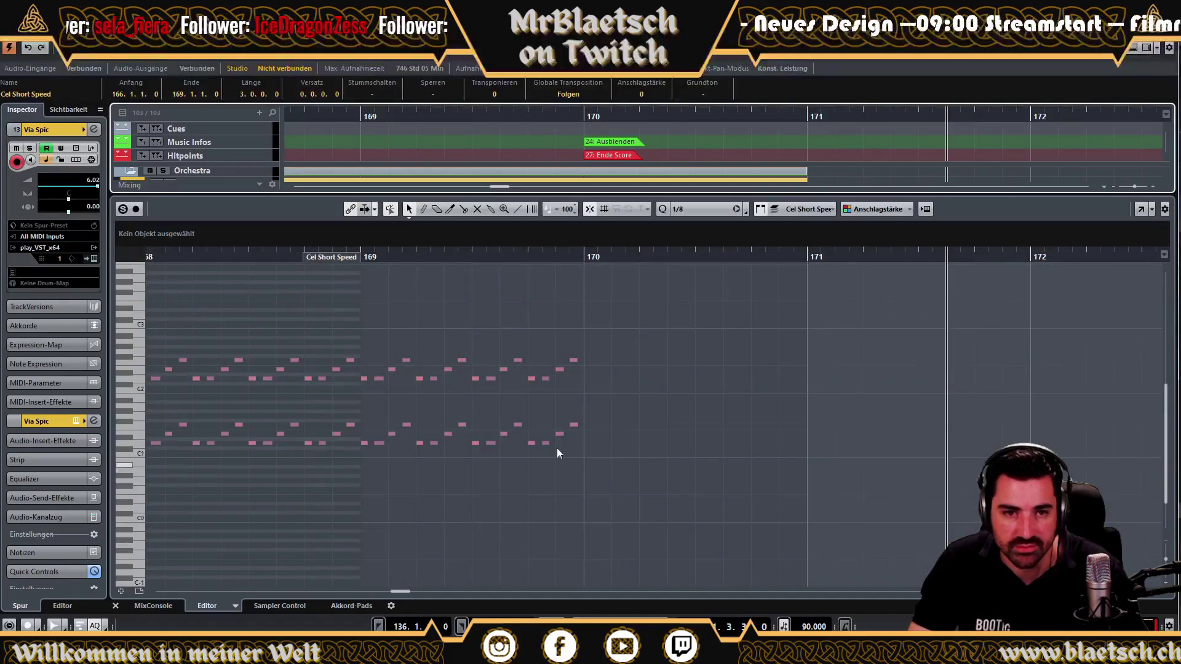
drag(529, 369, 537, 462)
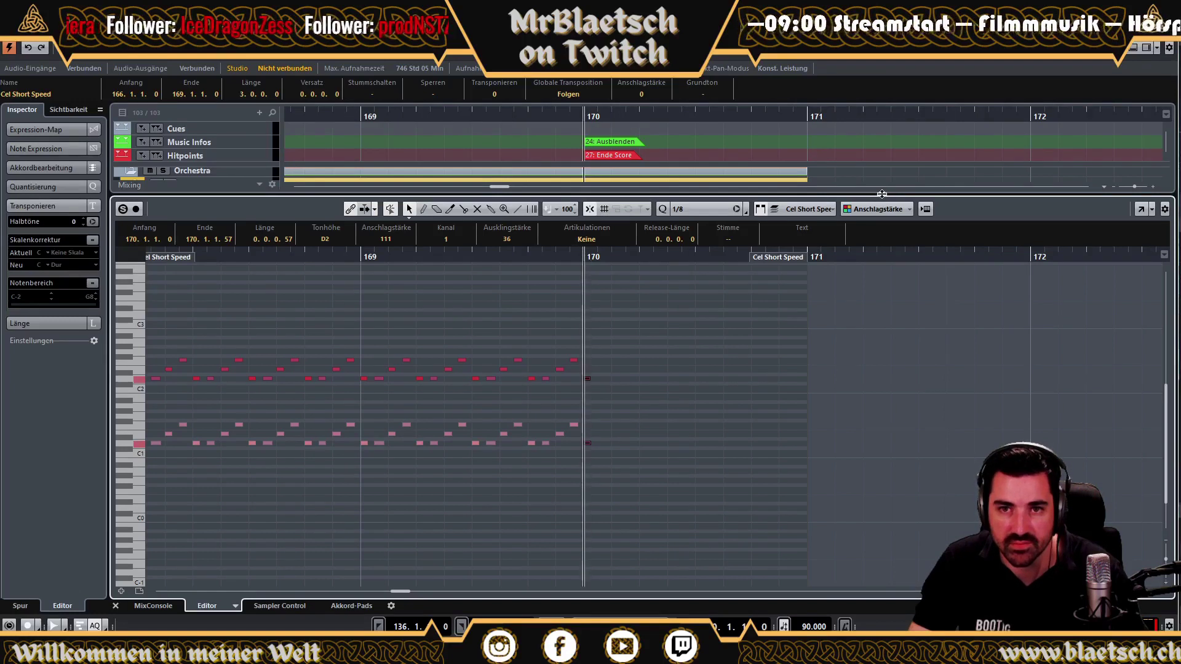
drag(881, 194, 868, 541)
drag(320, 114, 328, 62)
drag(340, 116, 391, 117)
key(space)
Copy the Bass Spic parts from bars 158–166 to bar 166 on the same track and play from there.
scroll(633, 419, down, 3)
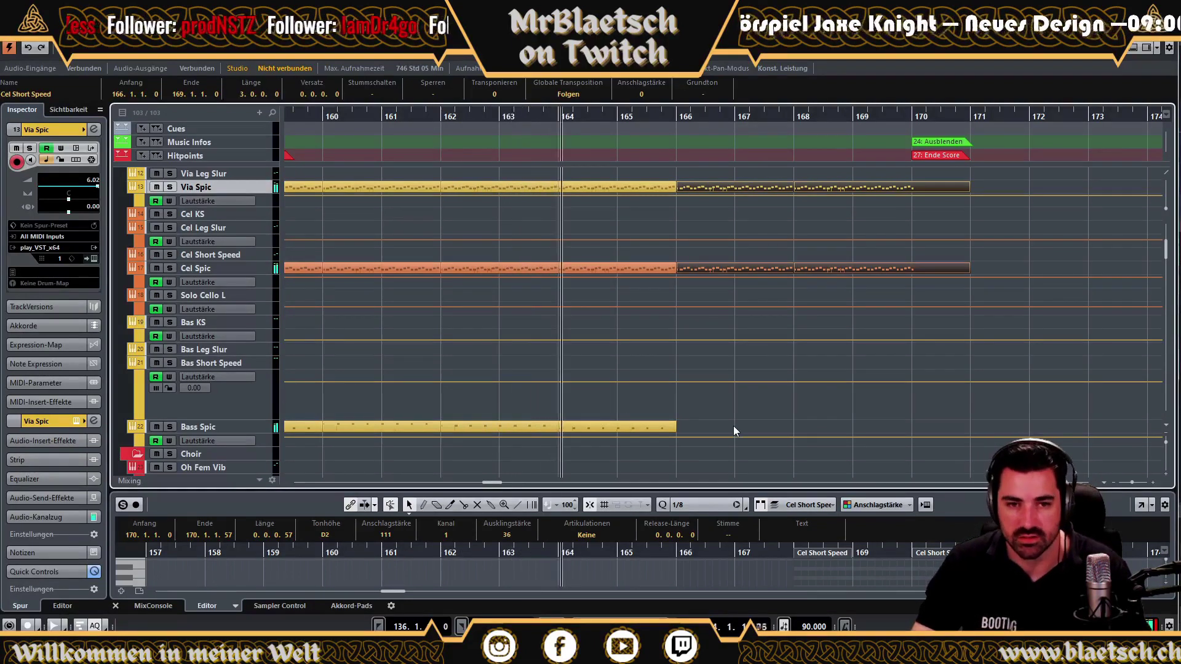
drag(733, 426, 950, 411)
key(space)
drag(872, 422, 377, 426)
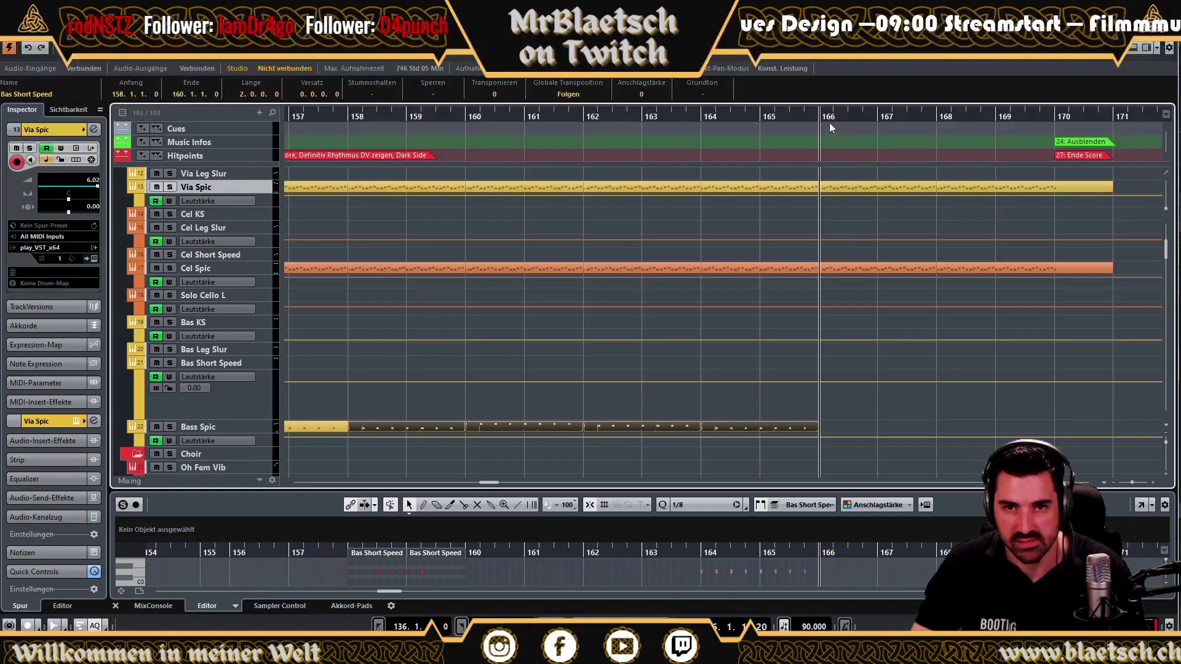
key(ctrl+v)
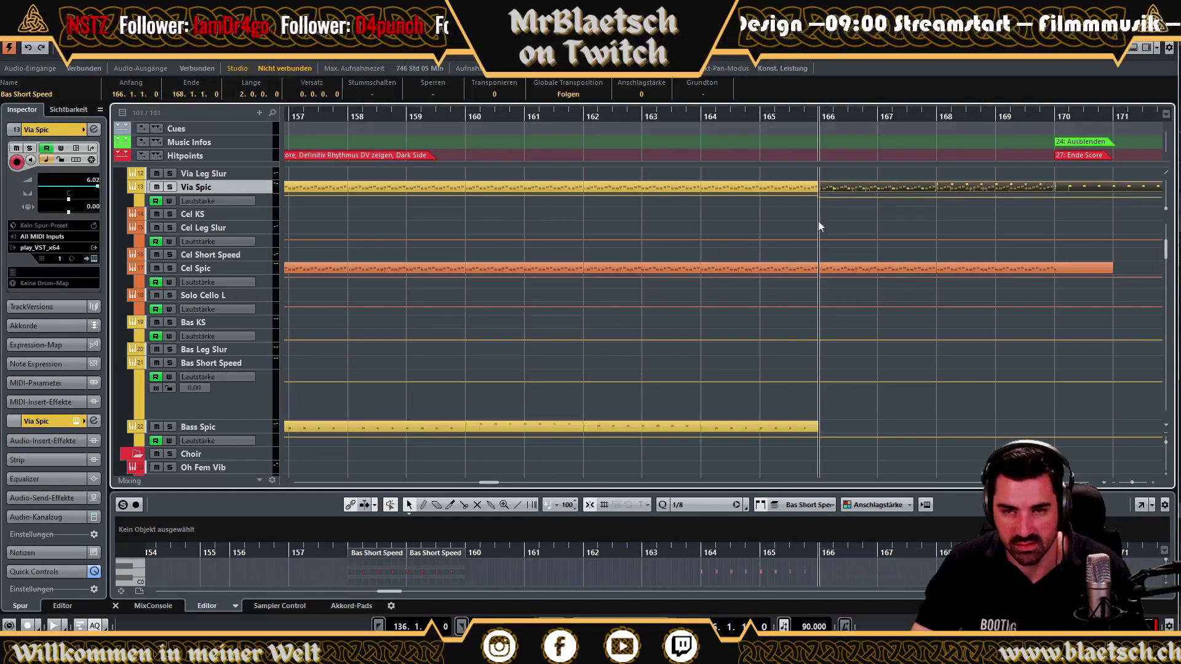
drag(839, 187, 839, 427)
key(space)
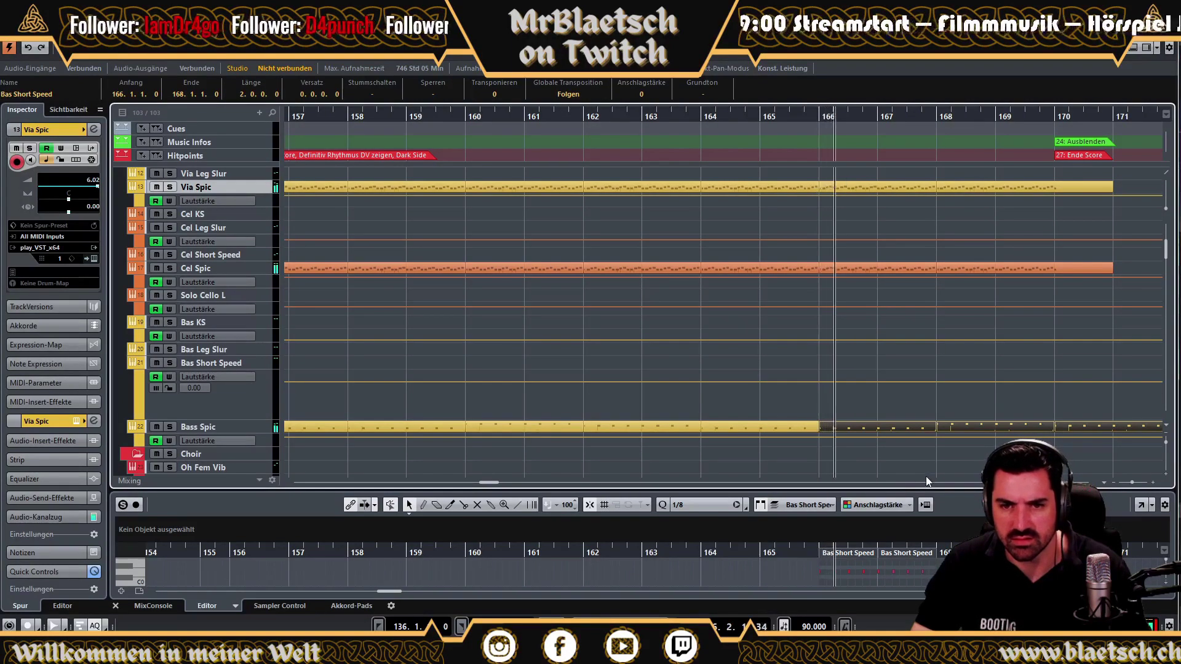
Delete the copied Bass Spic parts from bar 168 onward.
drag(490, 482, 499, 485)
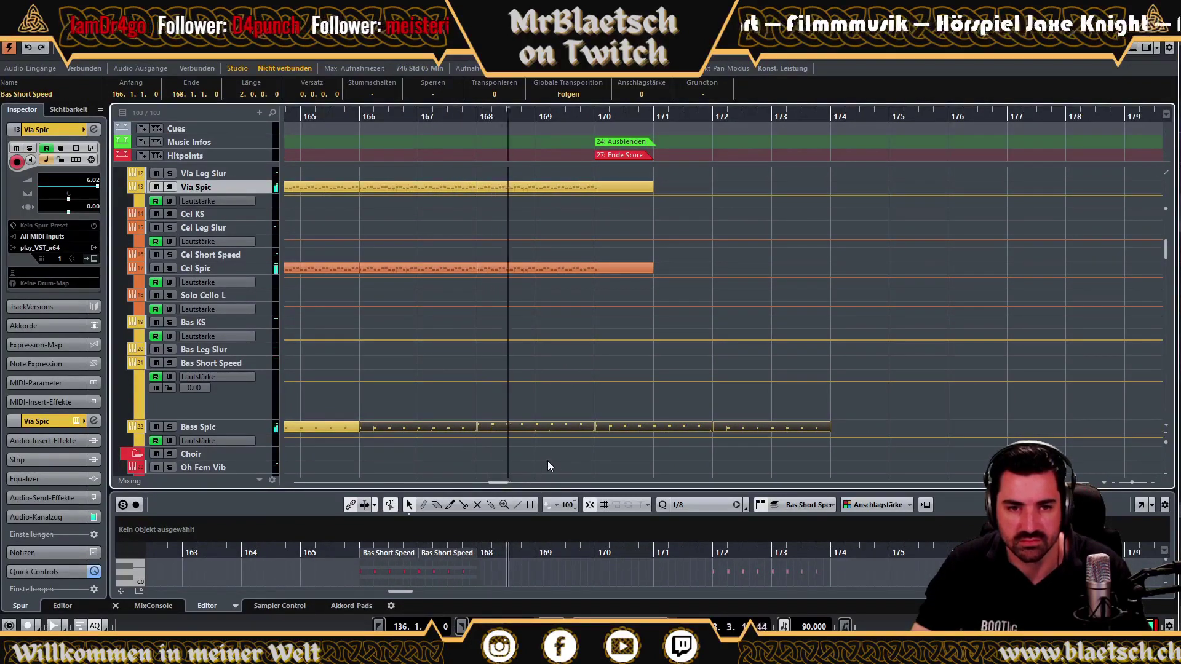
click(608, 417)
drag(524, 416, 816, 430)
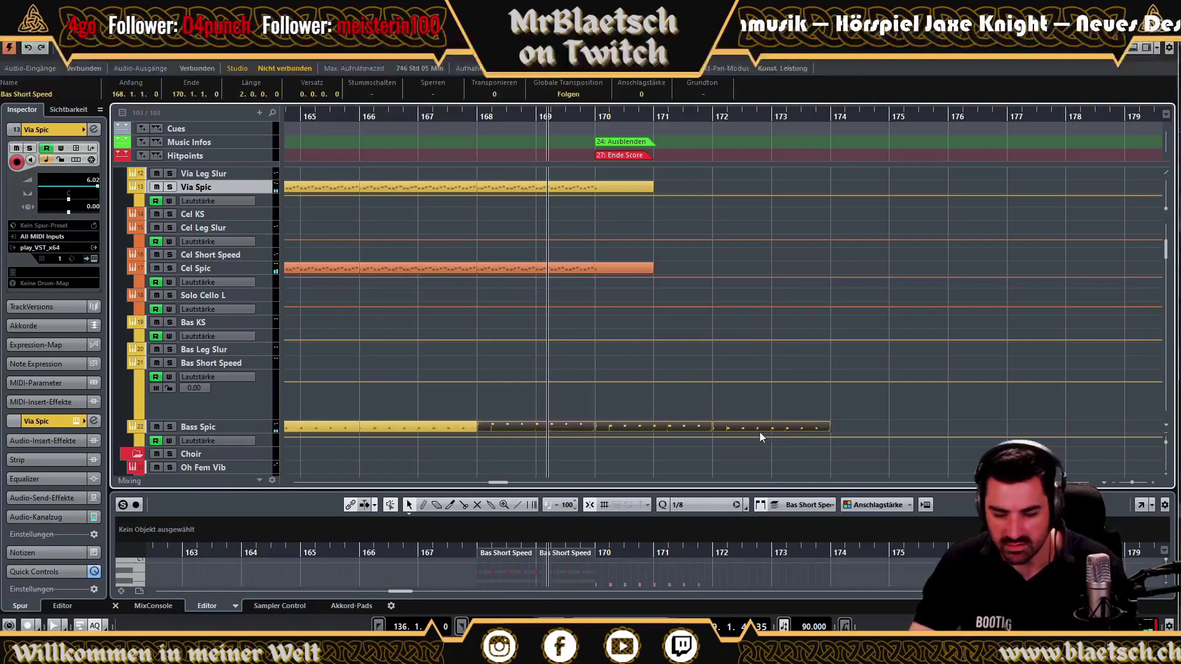
key(Delete)
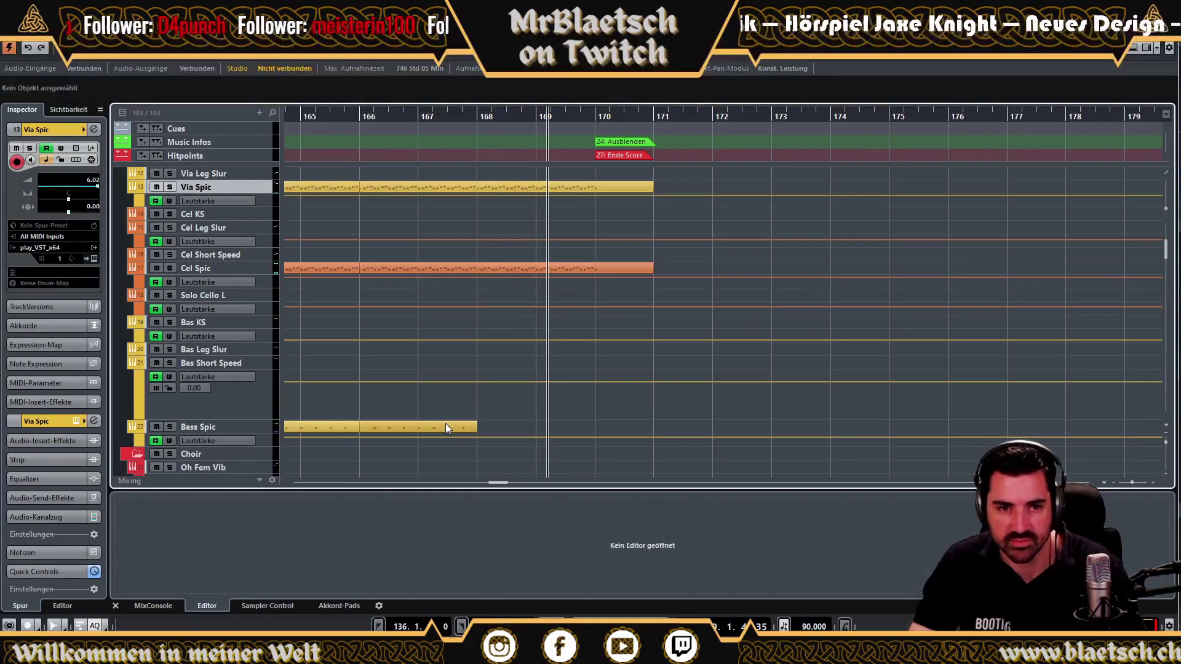
Repeat the Bass Spic part from bars 166–168 at bar 168 and play back the end score.
click(460, 423)
click(475, 118)
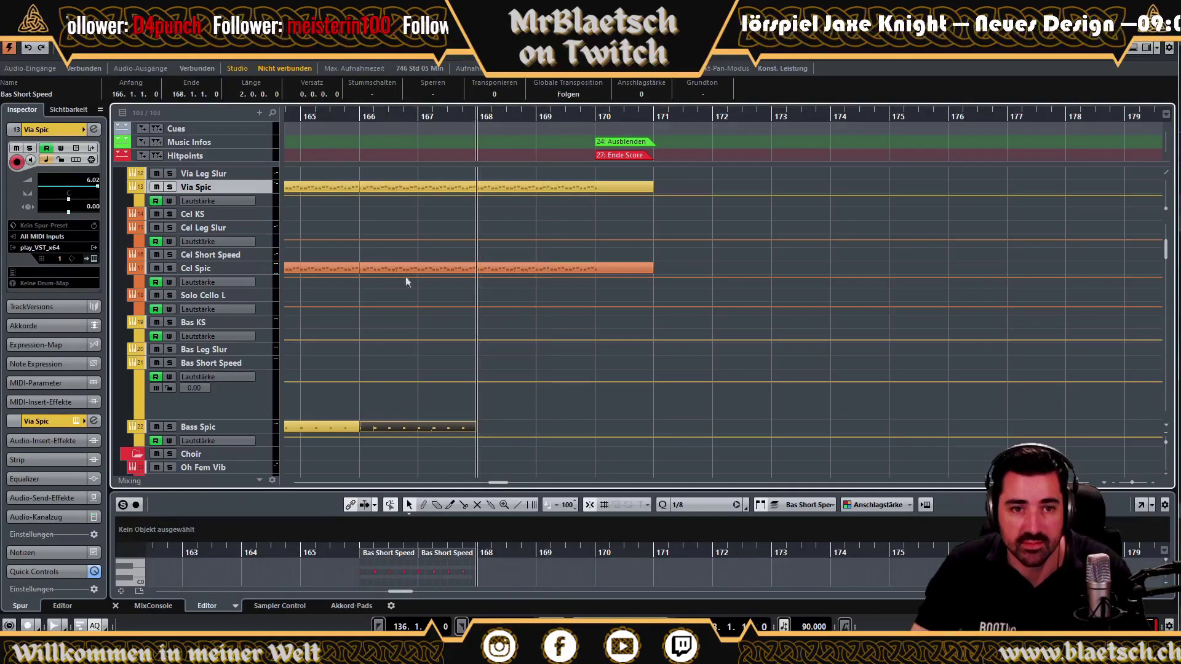
click(260, 425)
key(ctrl+d)
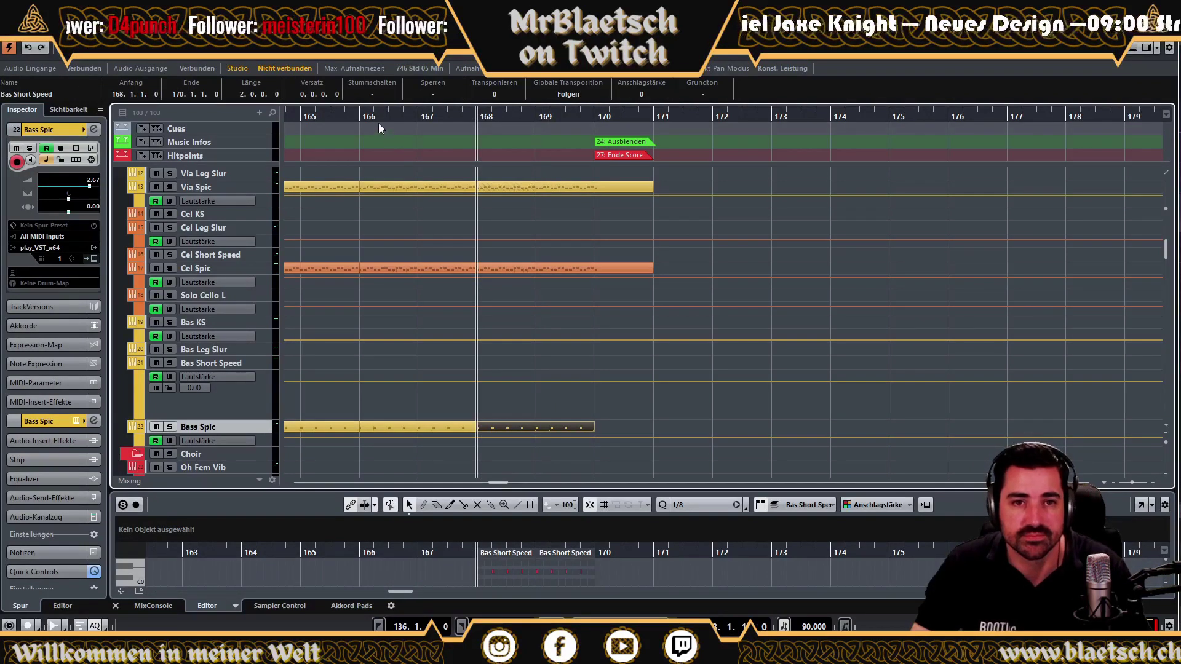
click(378, 128)
drag(307, 114, 434, 216)
key(space)
Paste the copied brass parts at bar 157, starting on the WH KS track and including TB KS.
scroll(538, 402, up, 3)
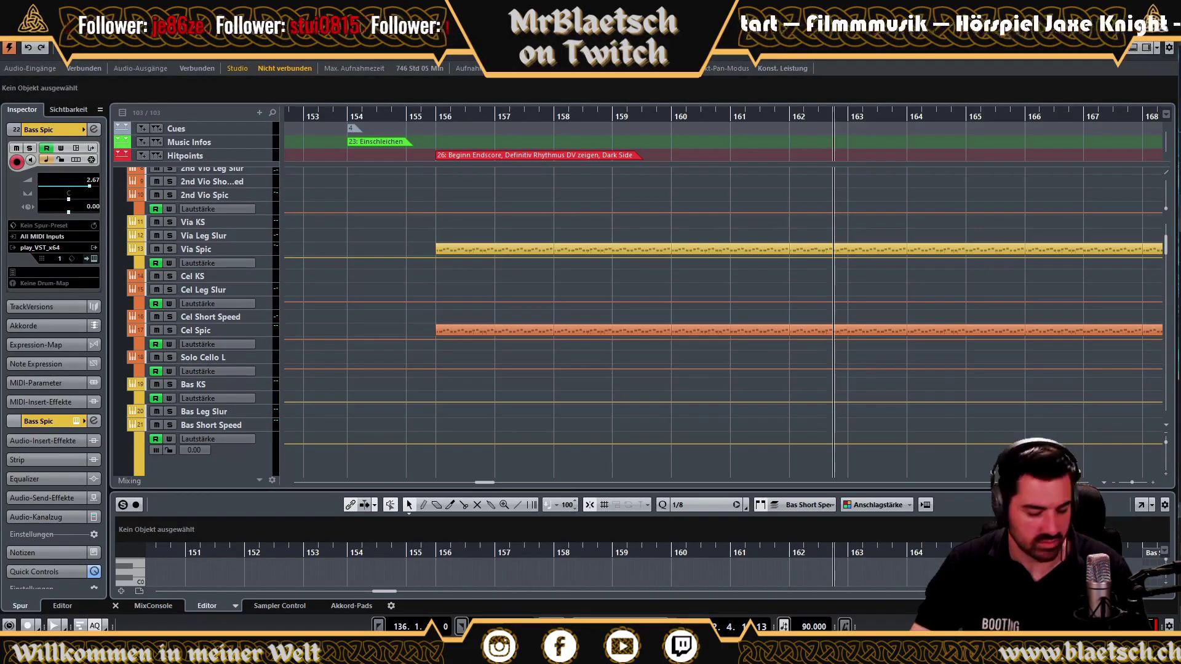
click(495, 116)
scroll(468, 246, down, 2)
scroll(485, 299, down, 8)
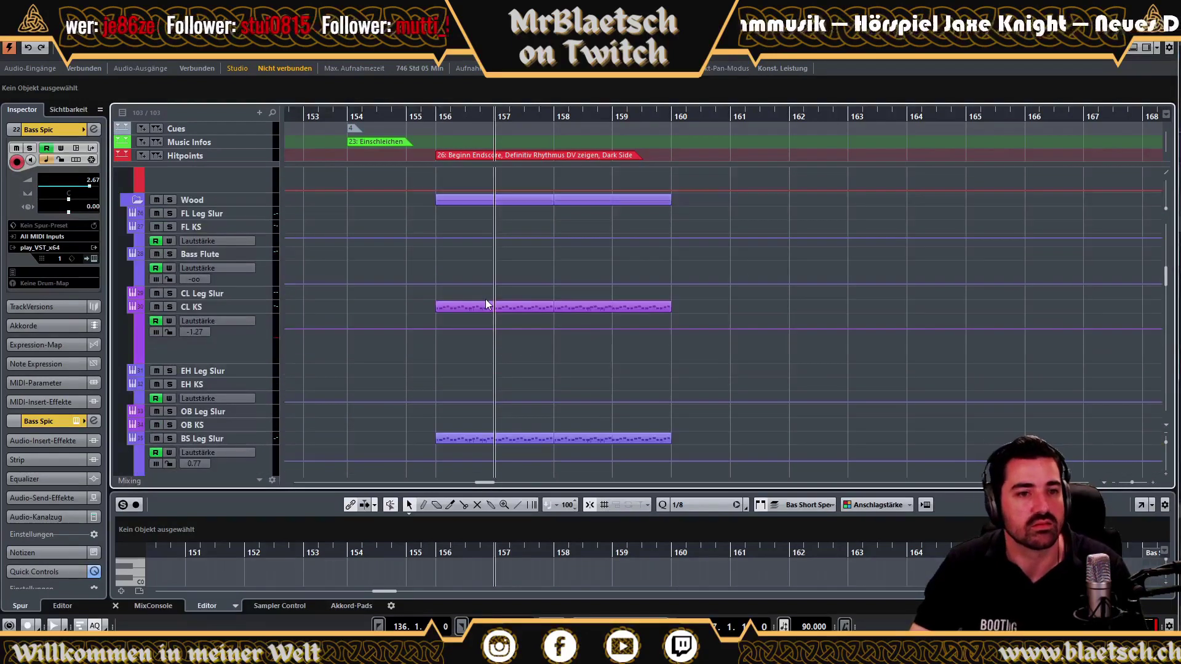
scroll(485, 299, down, 5)
scroll(485, 299, down, 2)
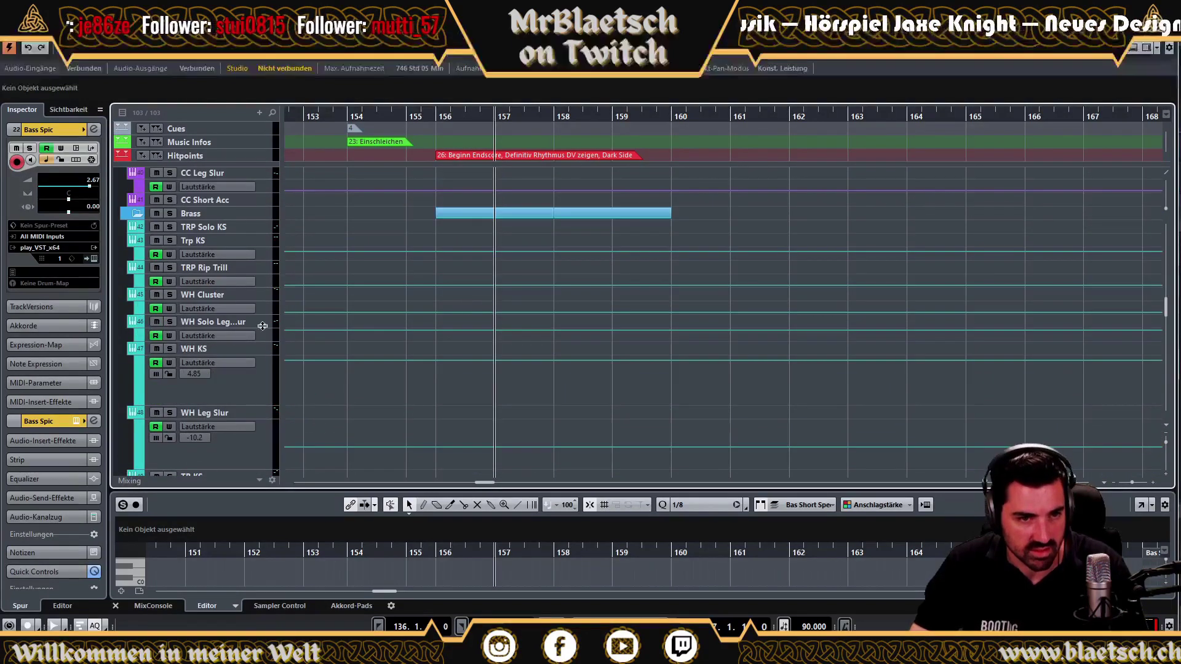
click(250, 350)
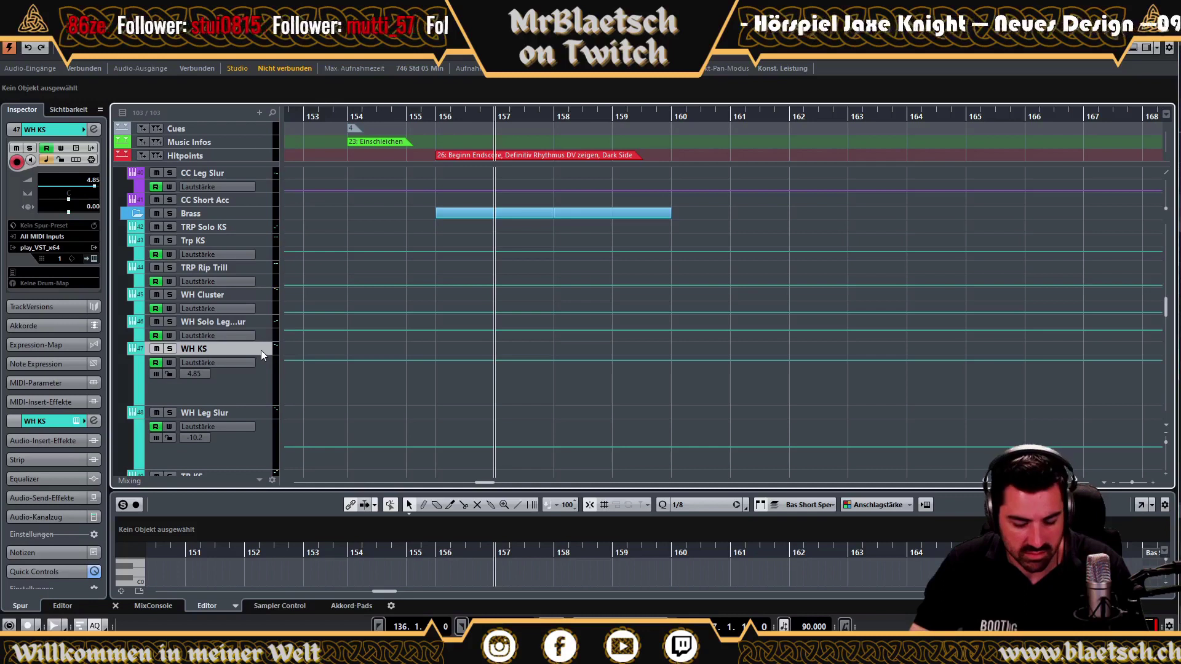
key(ctrl+v)
scroll(348, 376, down, 2)
scroll(348, 375, down, 1)
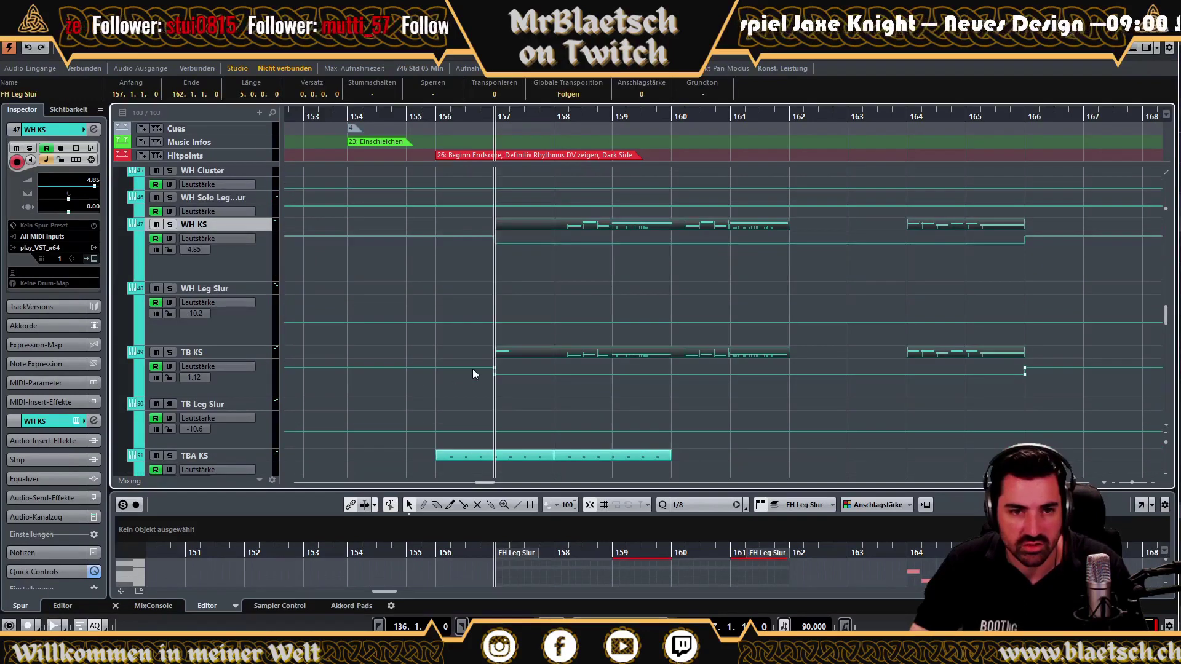
Delete the lower volume automation points on TB KS and WH KS between bars 157 and 166, and replay the passage.
click(495, 375)
key(Delete)
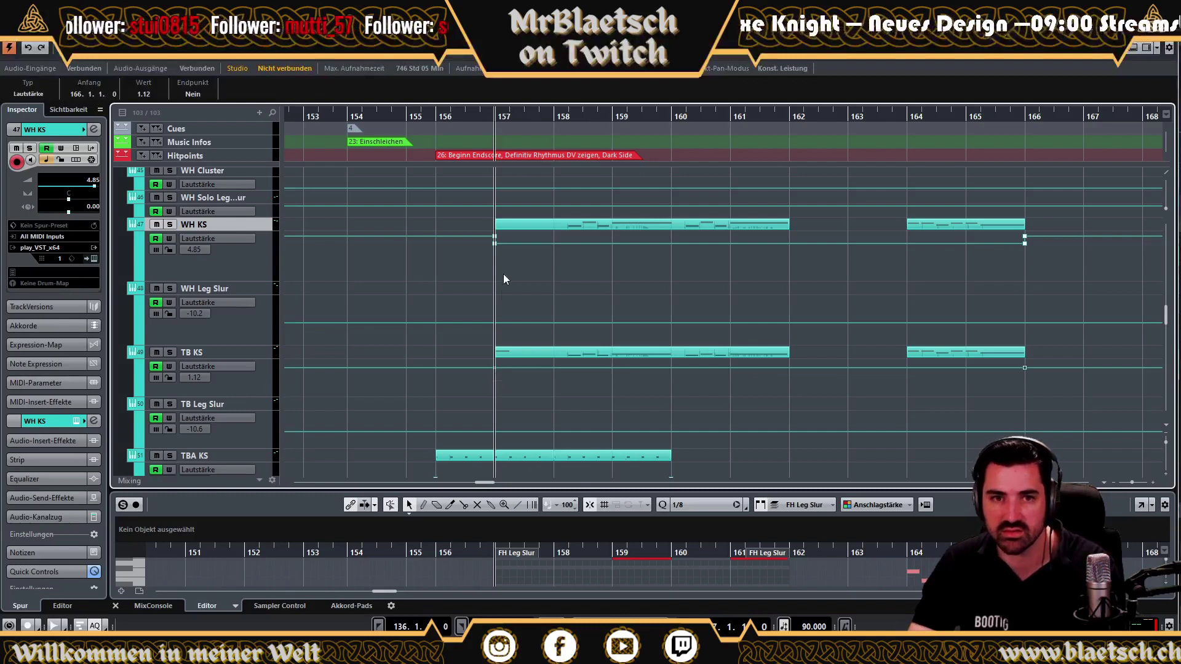
click(494, 245)
key(Delete)
click(402, 121)
key(space)
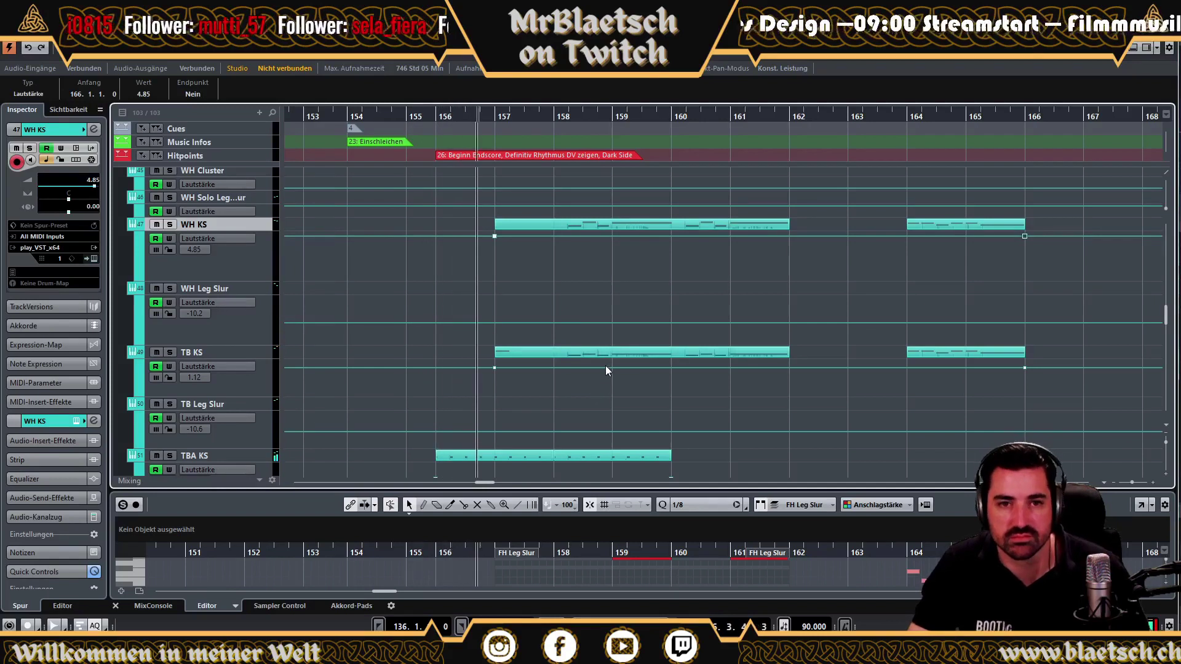
Copy the D4 note at bar 157 from the TB KS part into the WH KS part at the same position.
scroll(556, 270, up, 2)
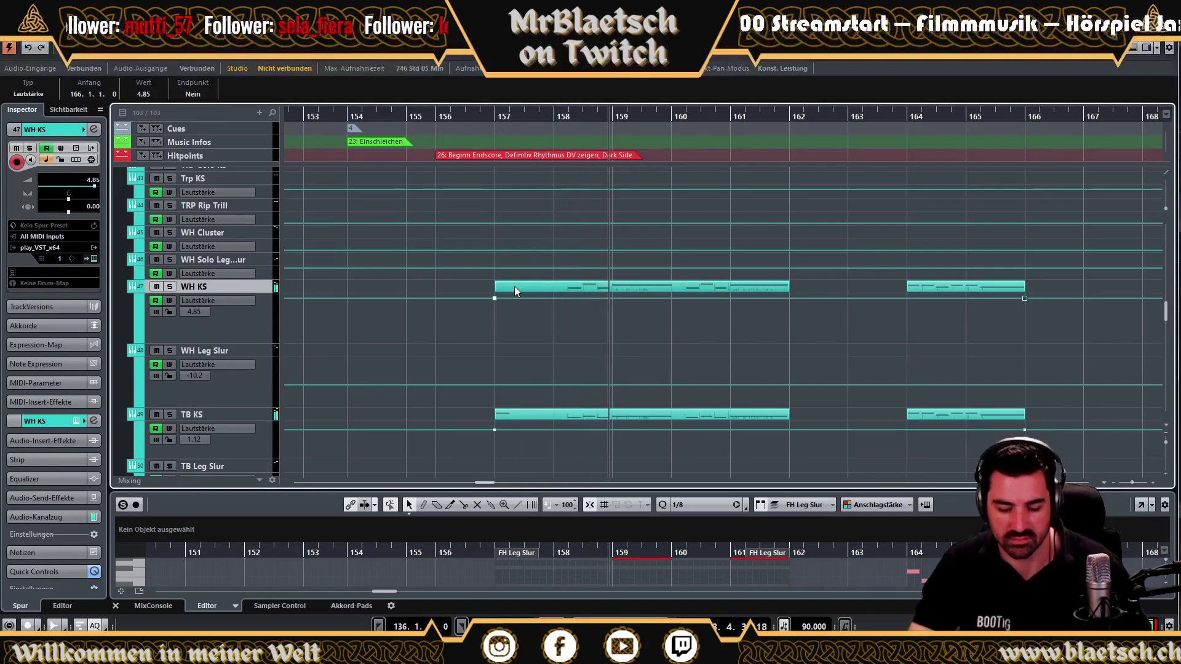
click(535, 289)
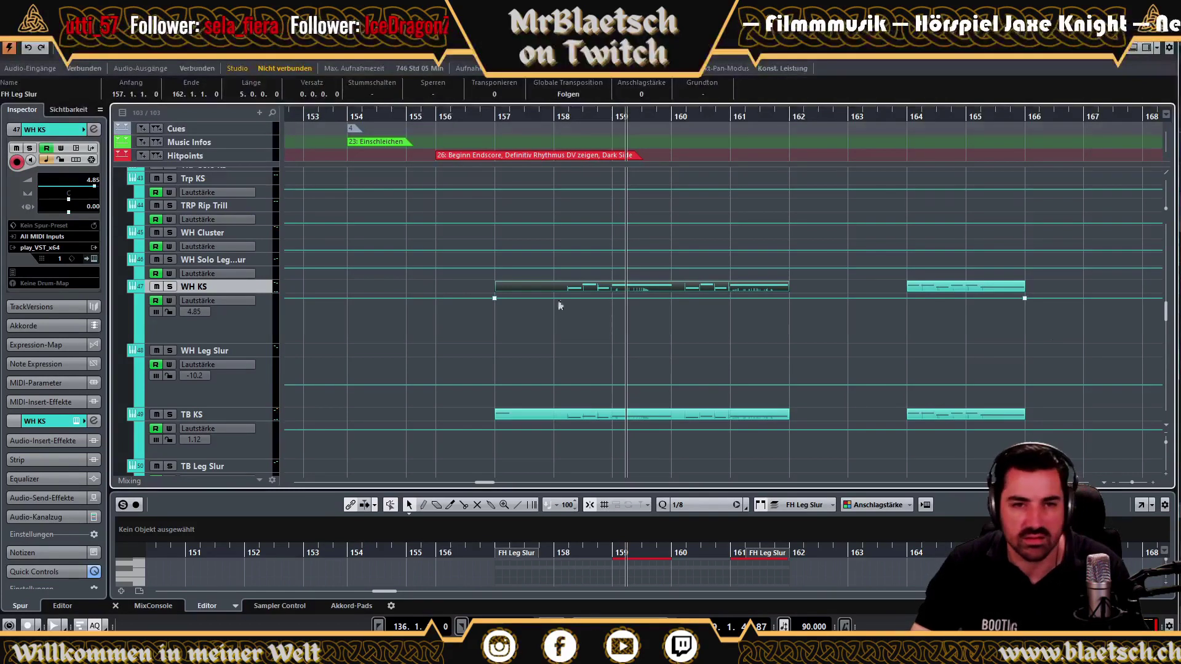
double_click(511, 287)
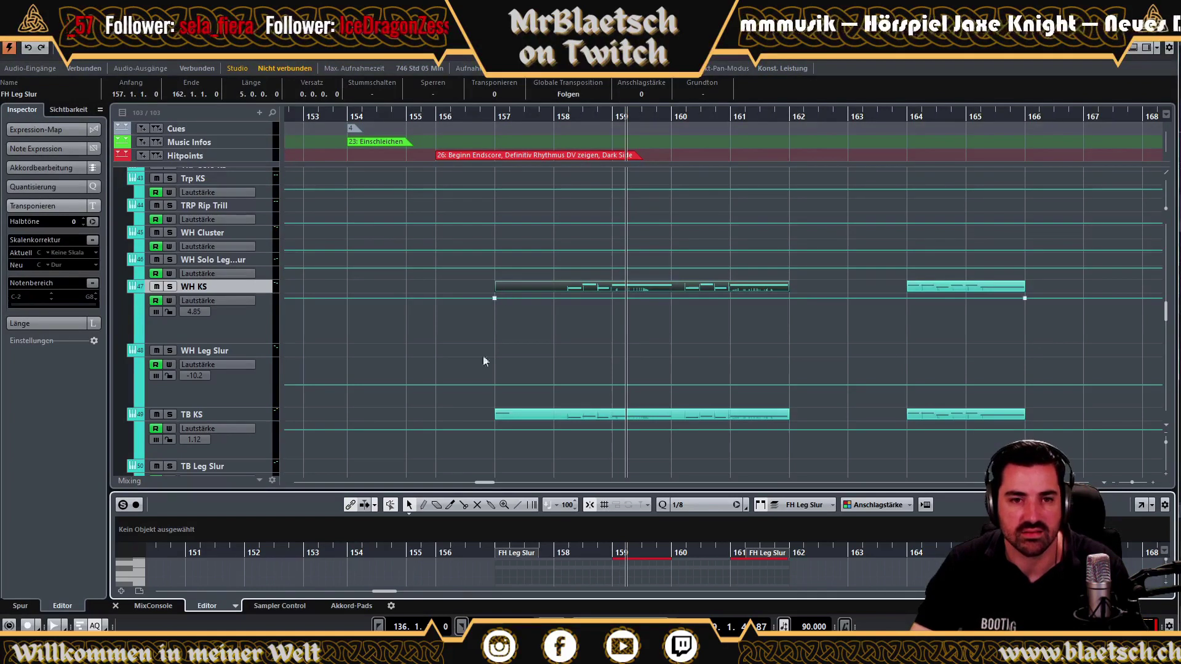
click(516, 417)
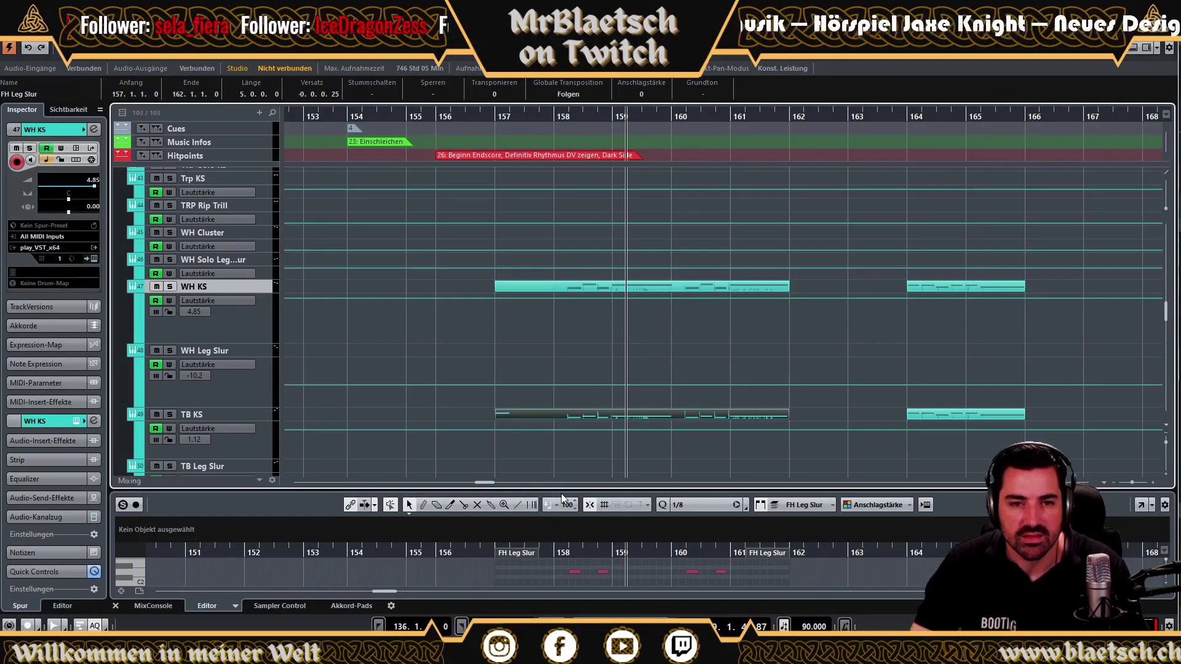
drag(561, 492, 554, 196)
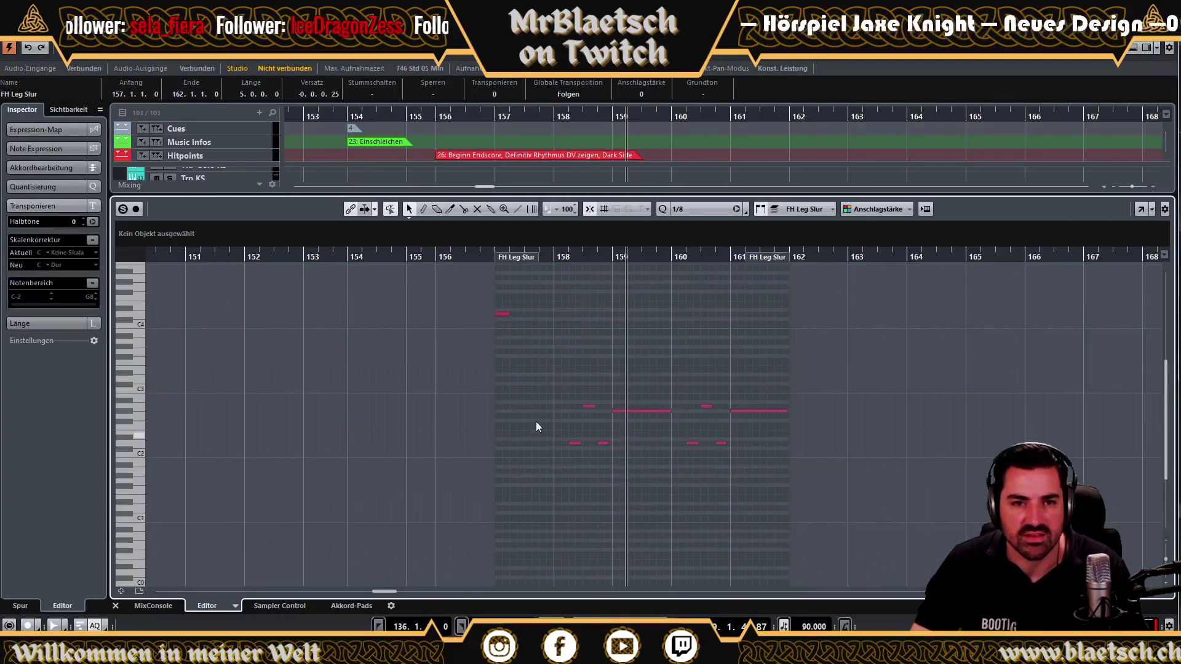
drag(538, 342, 464, 280)
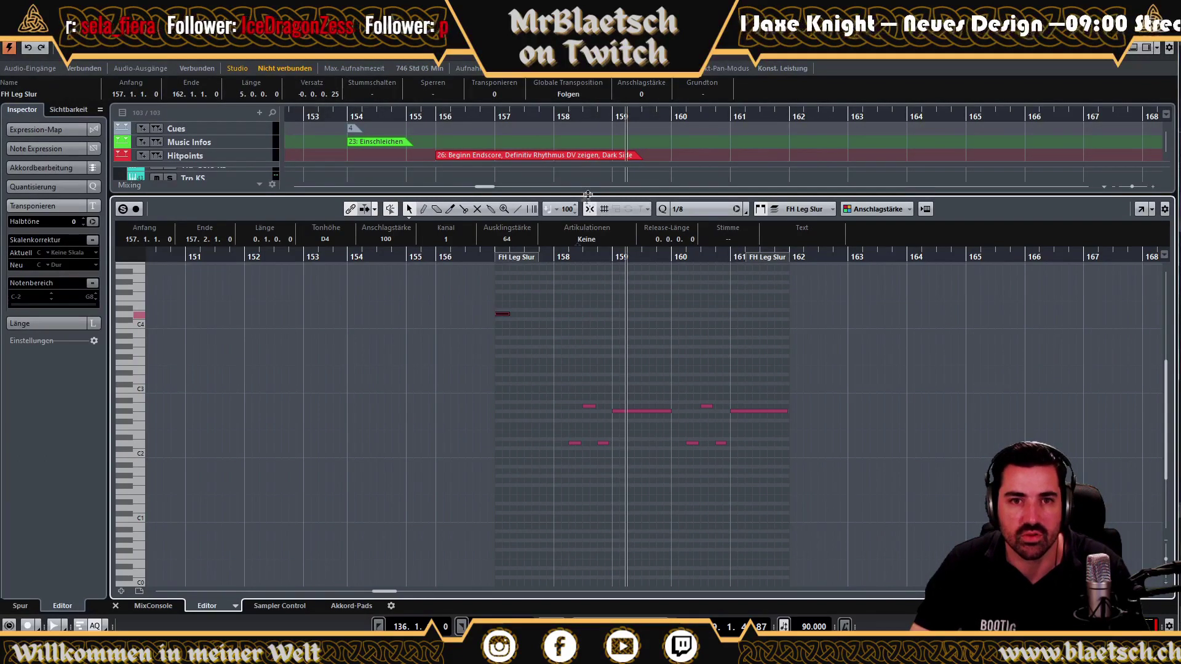
drag(588, 195, 561, 492)
click(512, 286)
click(492, 117)
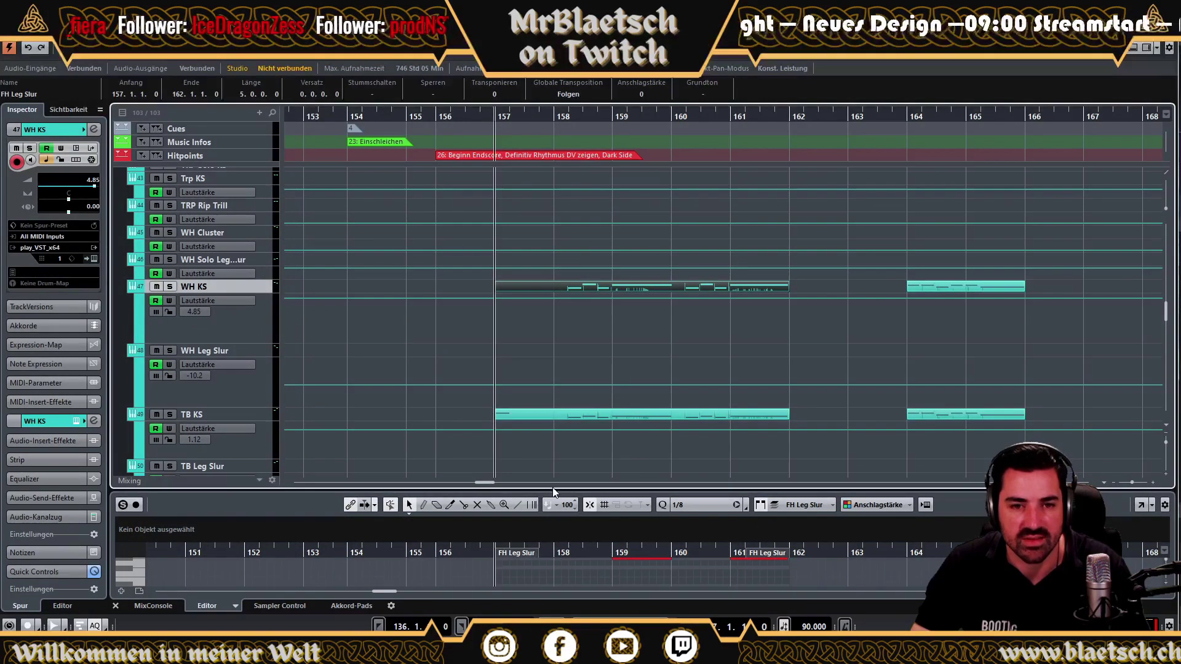
drag(553, 489, 516, 207)
click(529, 442)
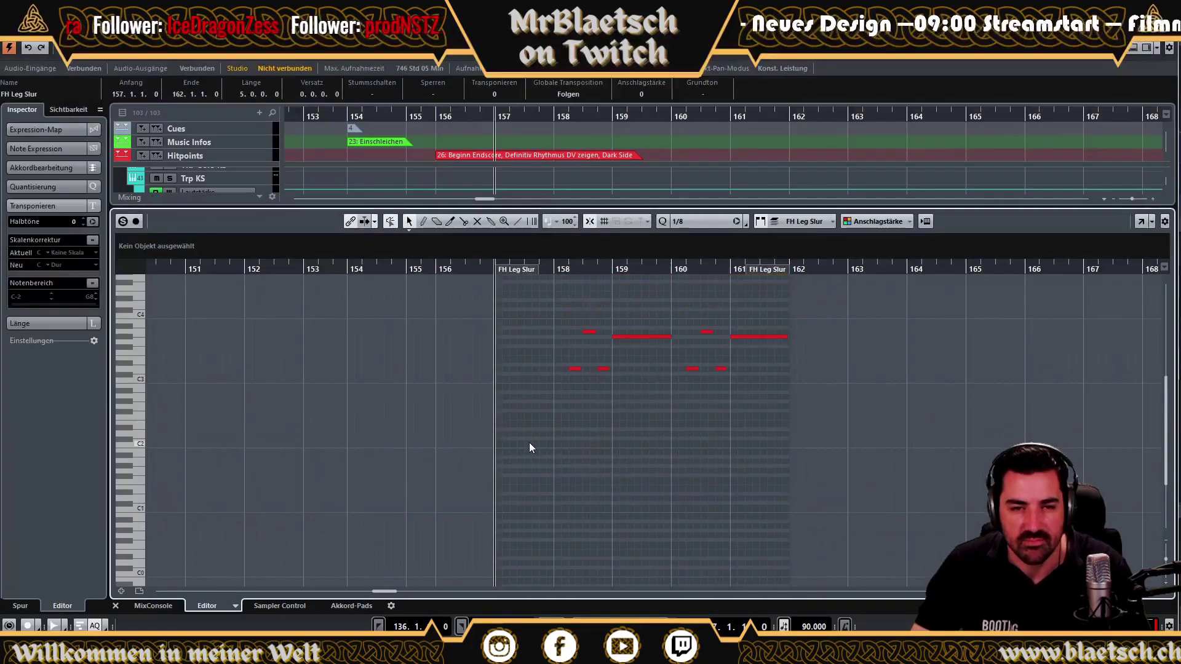
key(ctrl+v)
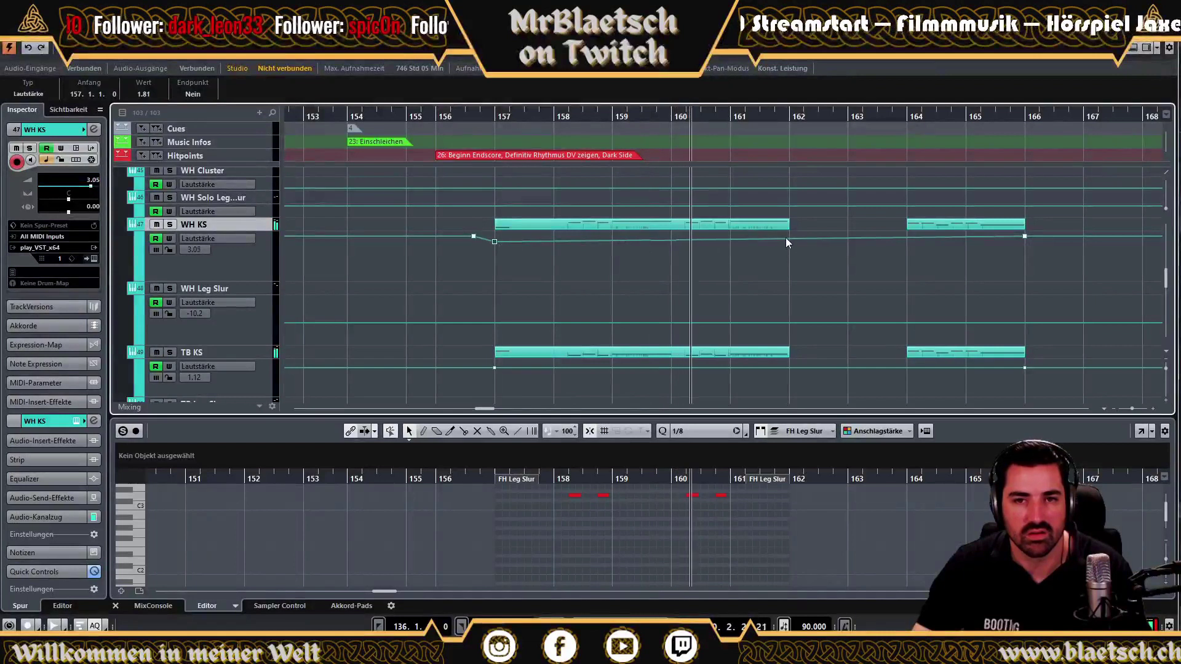
Delete the WH KS volume point at bar 166 and set the point at bar 157 to -0.96.
key(Delete)
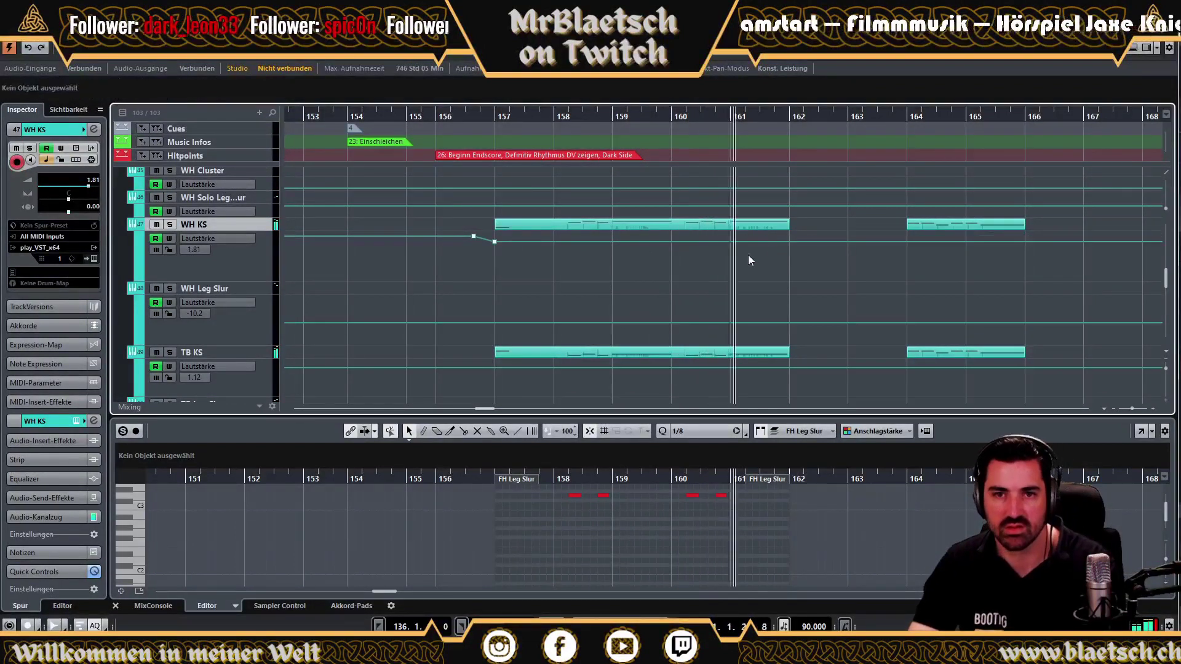
drag(495, 242, 495, 246)
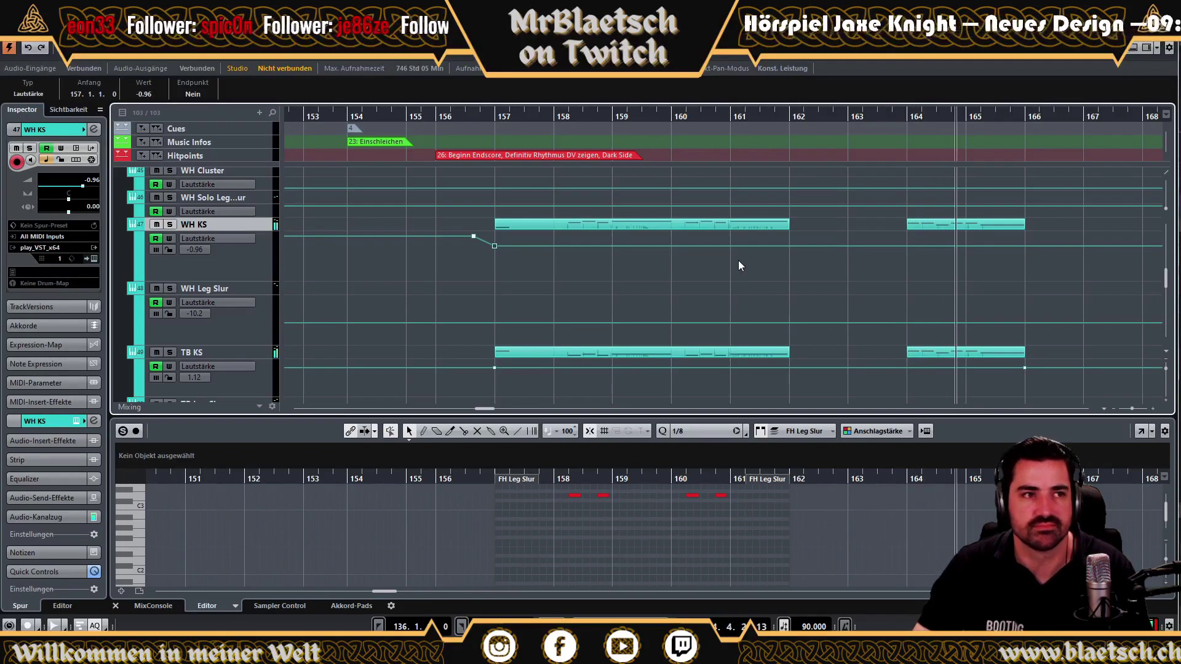
Replay the end score from bar 156 to bar 162 and listen to the balance of the WH KS and TB KS brass parts.
key(space)
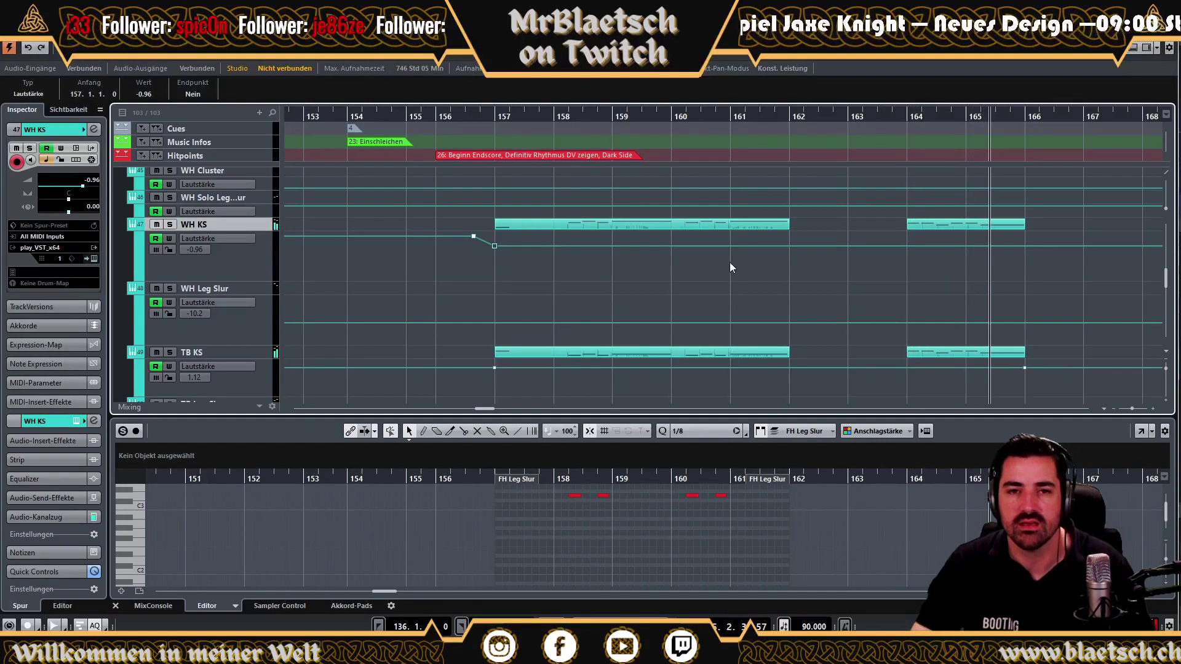
click(488, 114)
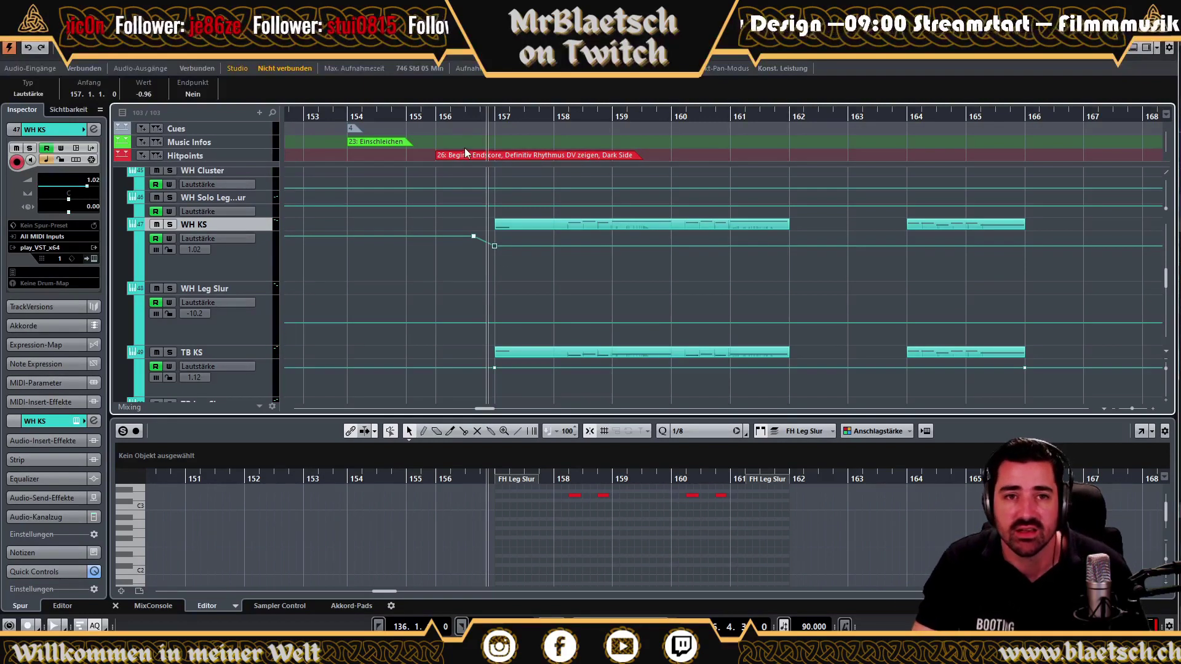
click(436, 115)
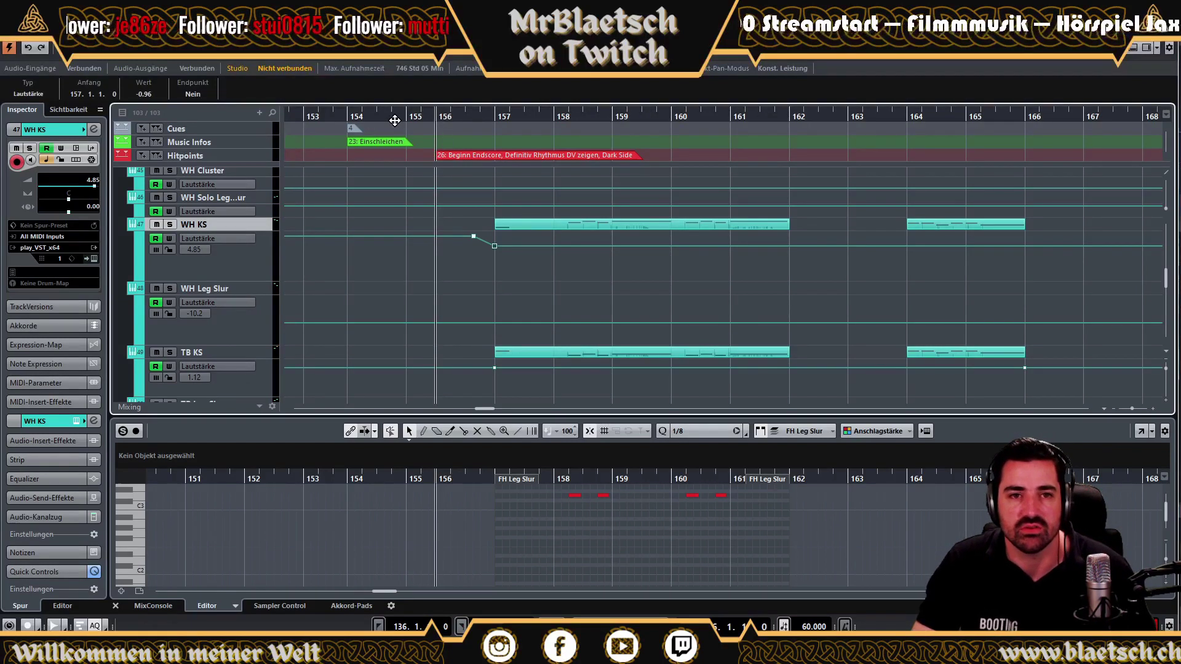
key(space)
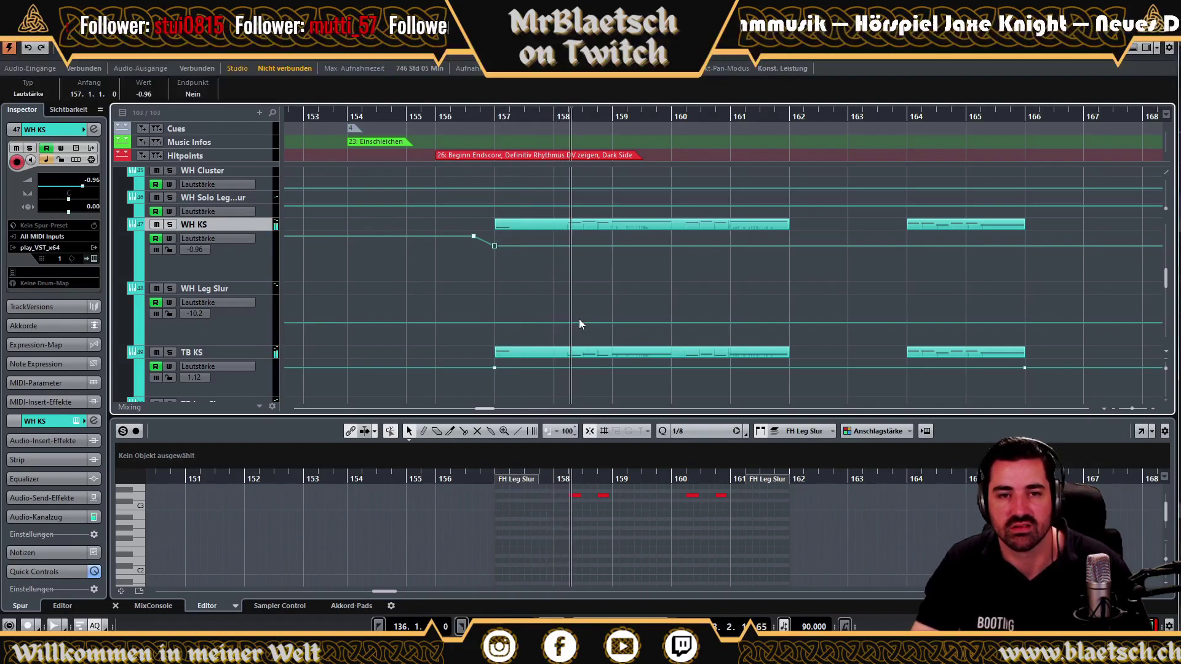
scroll(581, 300, down, 3)
scroll(582, 331, up, 1)
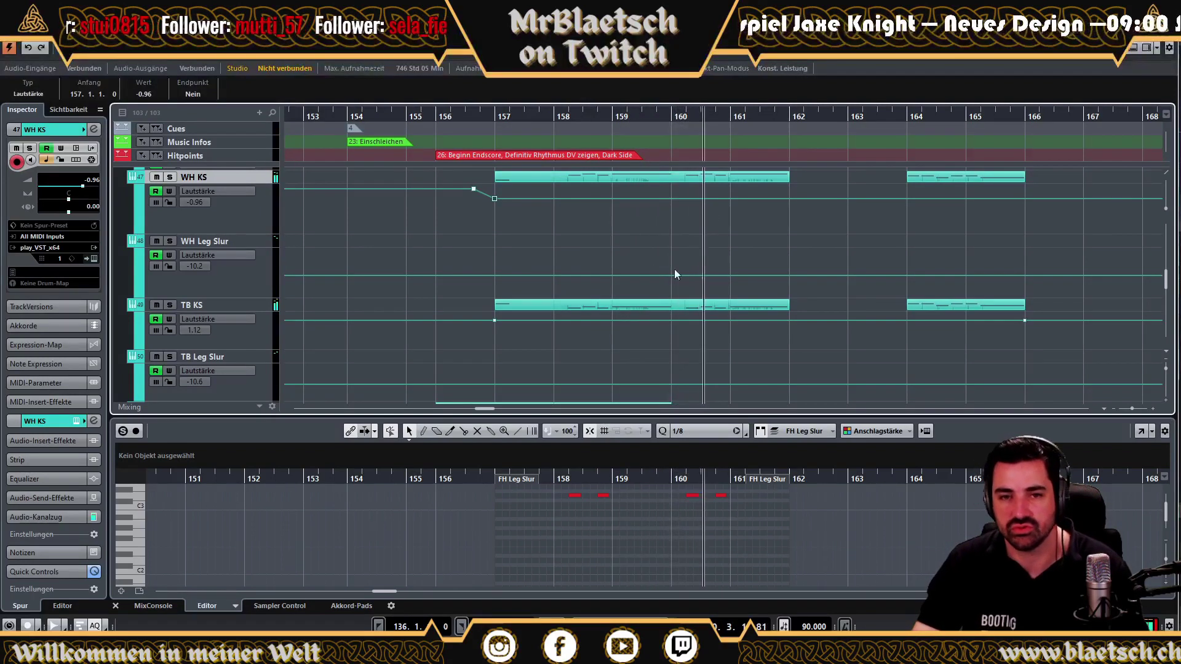
scroll(708, 230, up, 1)
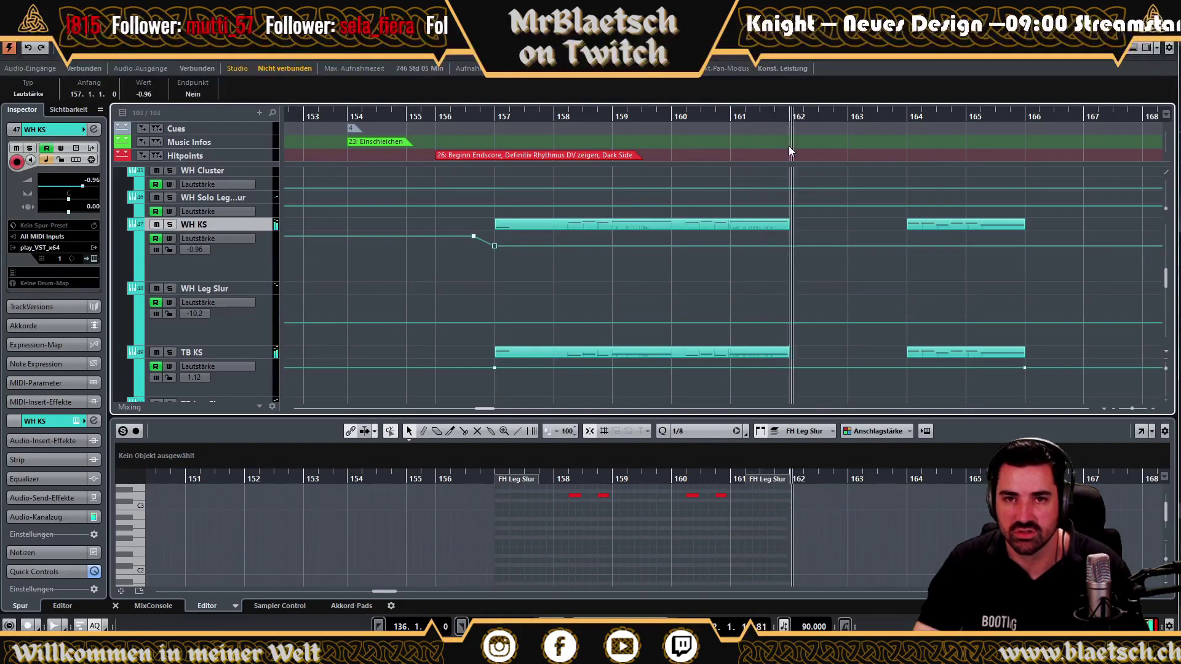
key(space)
Paste the copied violin parts at bar 162, starting on 1st Vio Leg Slur and including 2nd Vio KS.
click(790, 115)
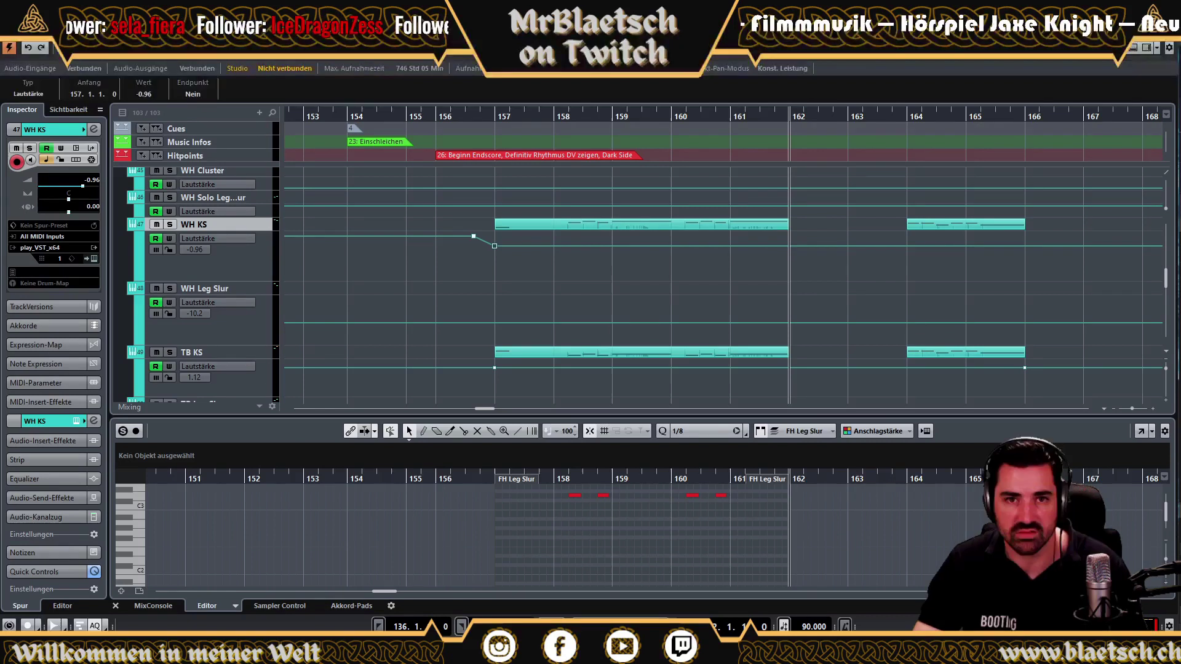
scroll(831, 230, up, 15)
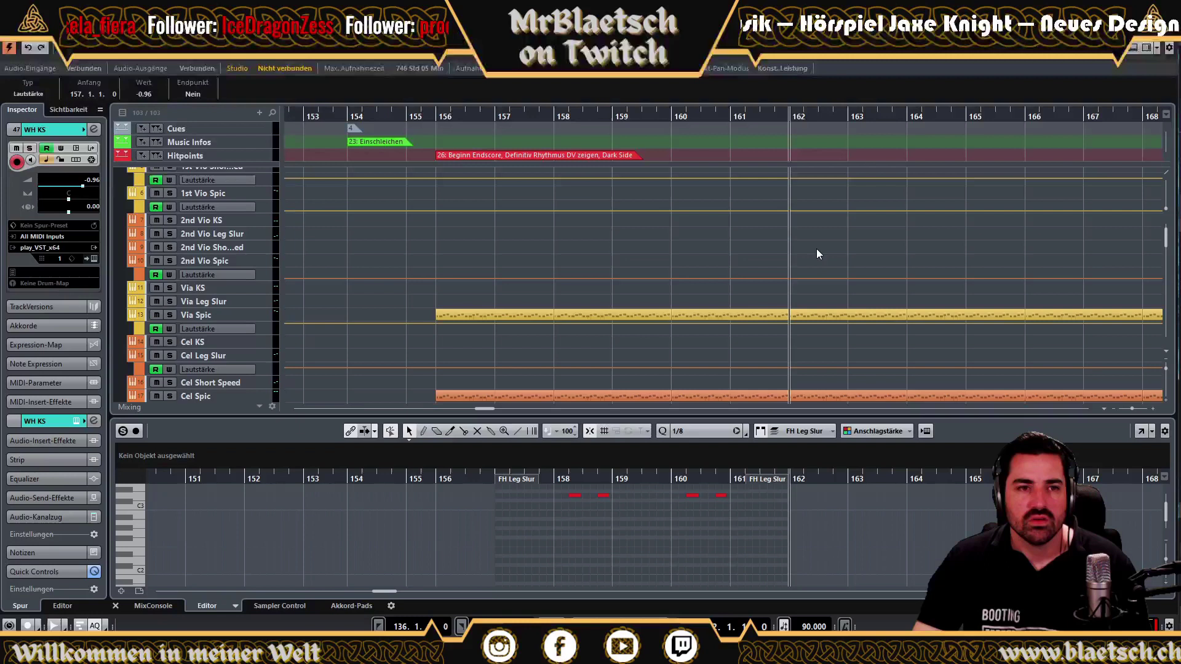
scroll(817, 249, up, 5)
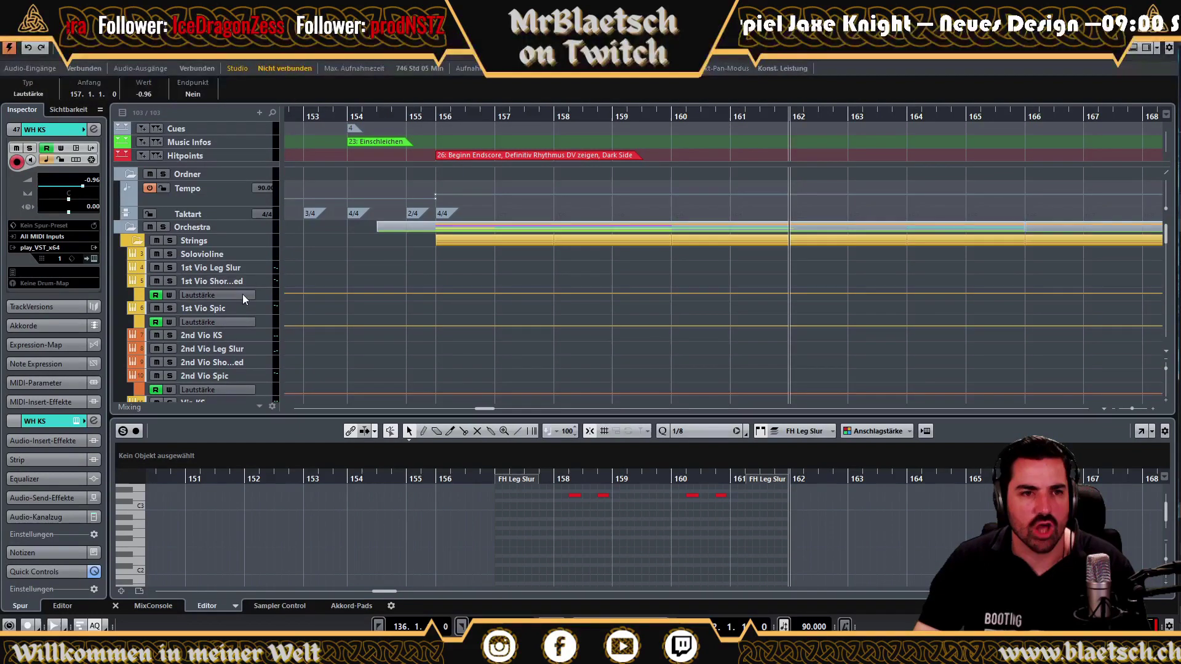
click(243, 267)
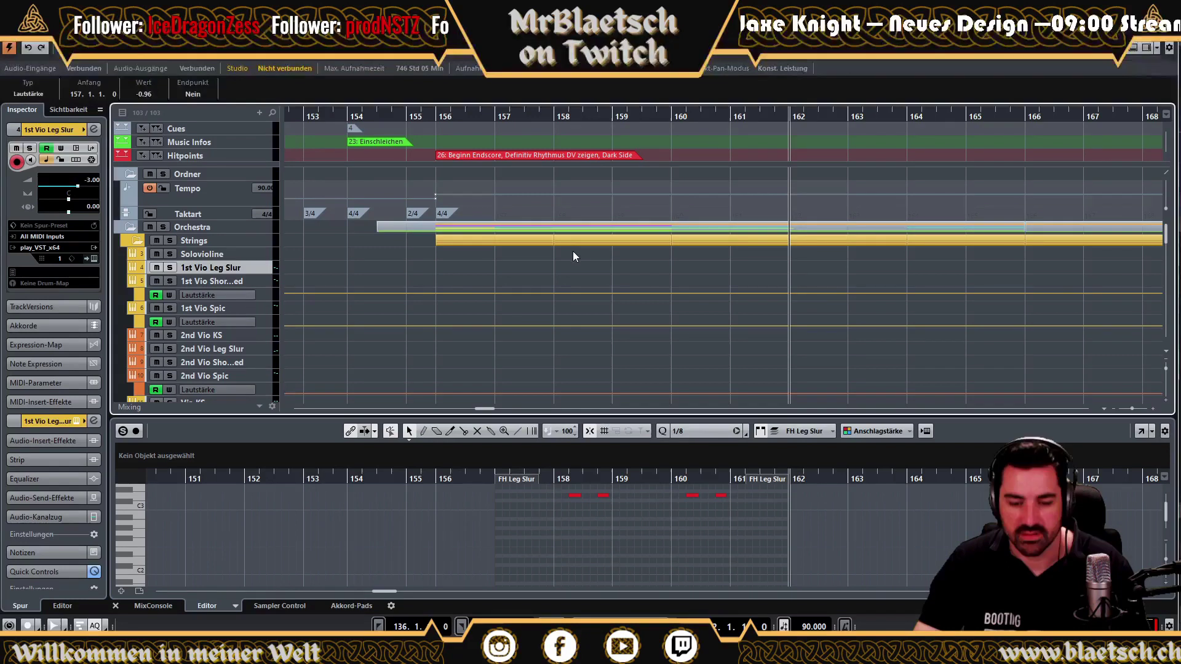
key(ctrl+v)
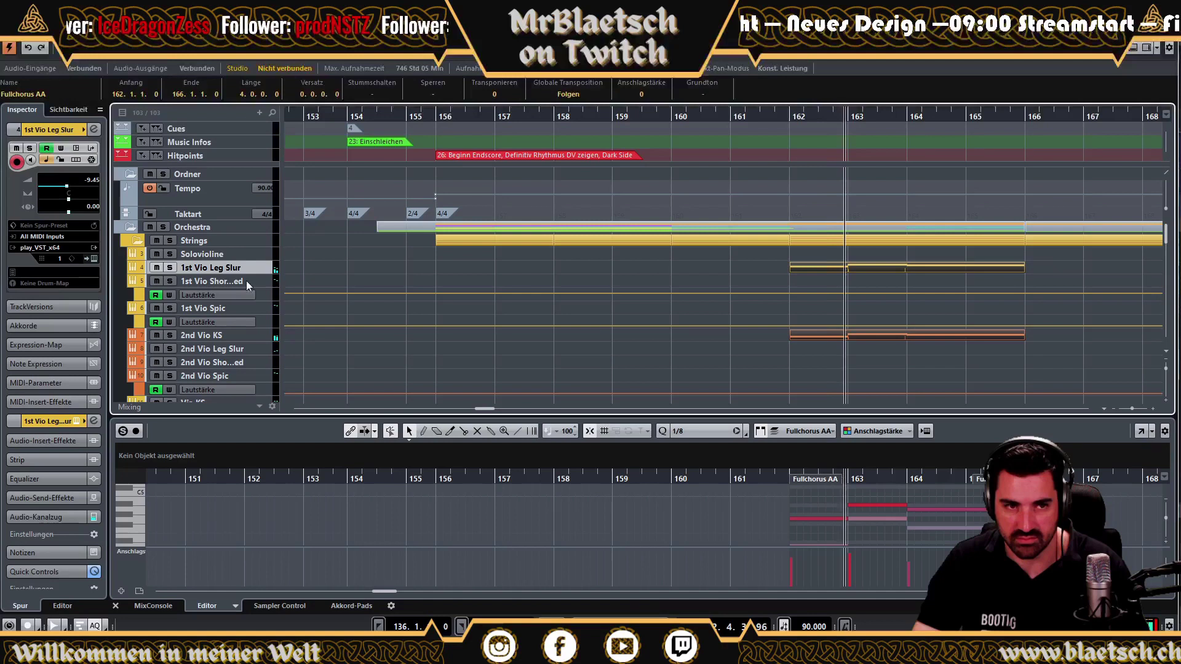
Delete the volume automation points at bars 162 and 166 on 1st Vio Leg Slur and 2nd Vio KS, and replay from bar 156.
key(a)
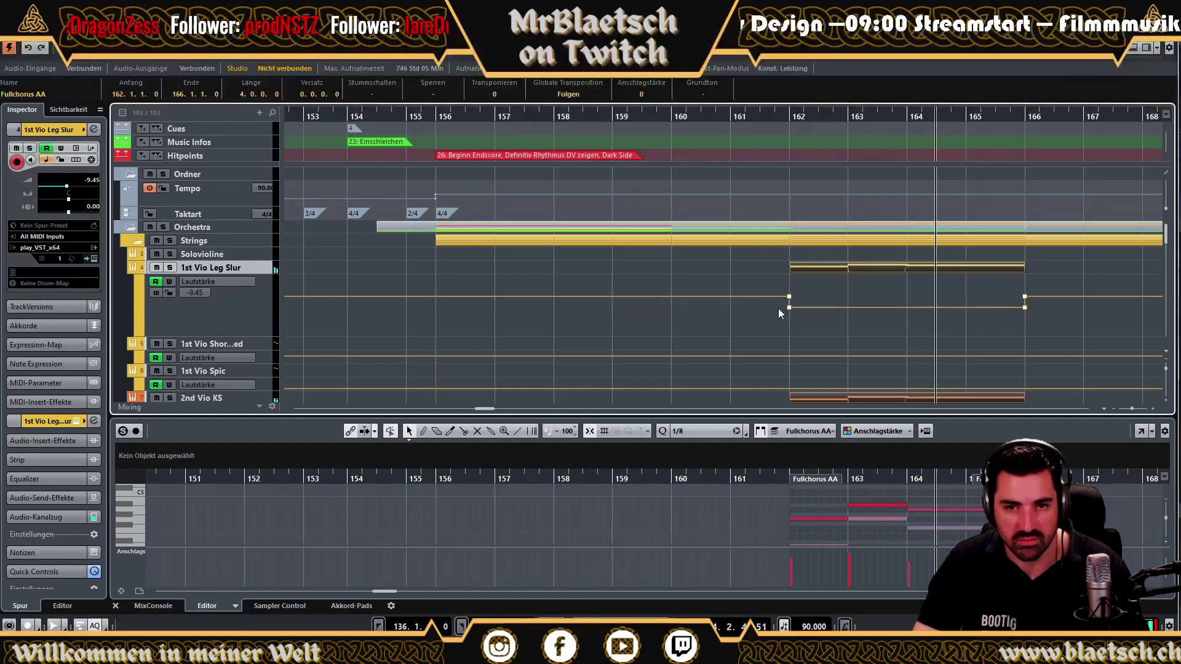
key(ctrl+z)
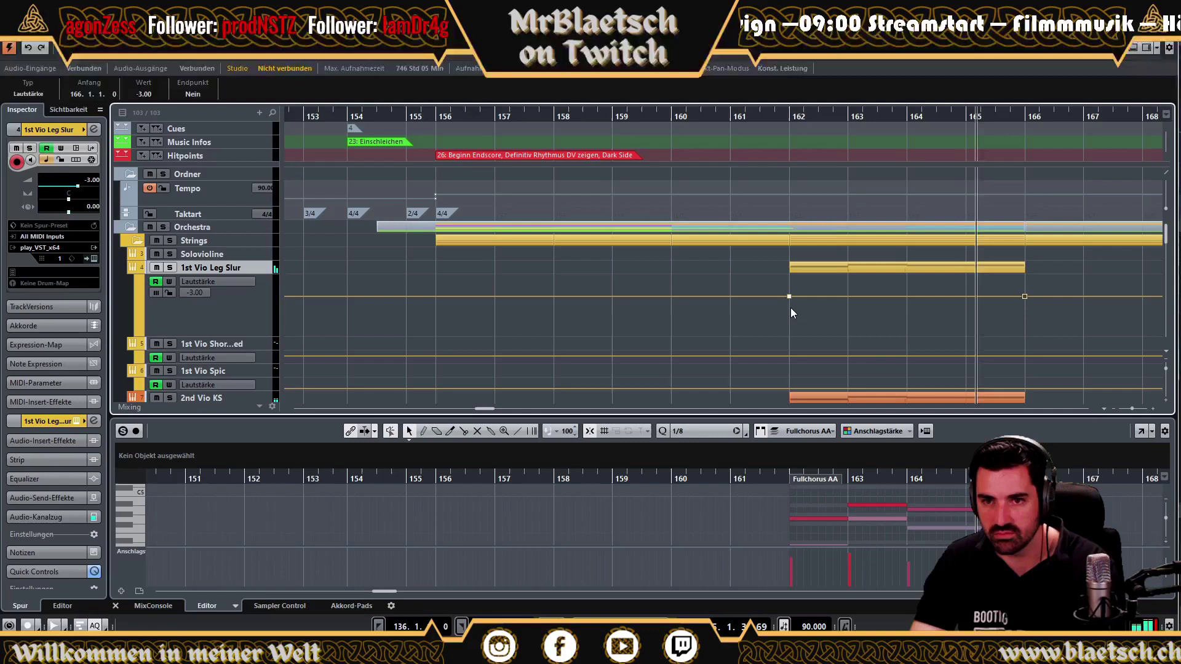
scroll(791, 307, down, 3)
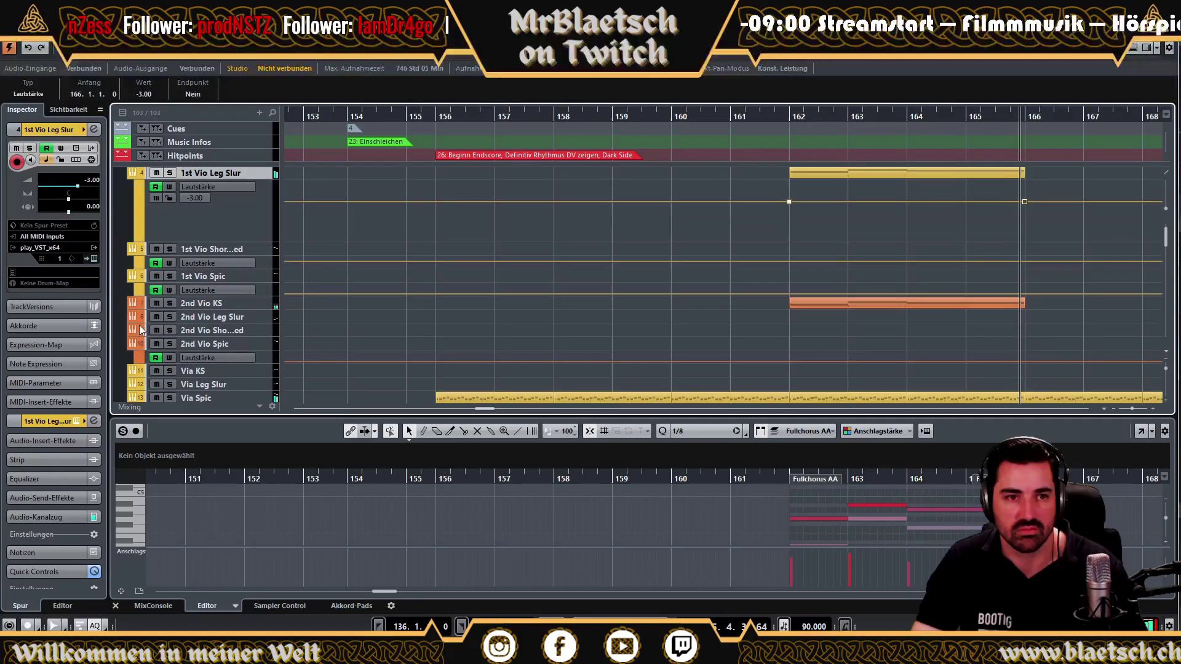
click(131, 308)
click(786, 315)
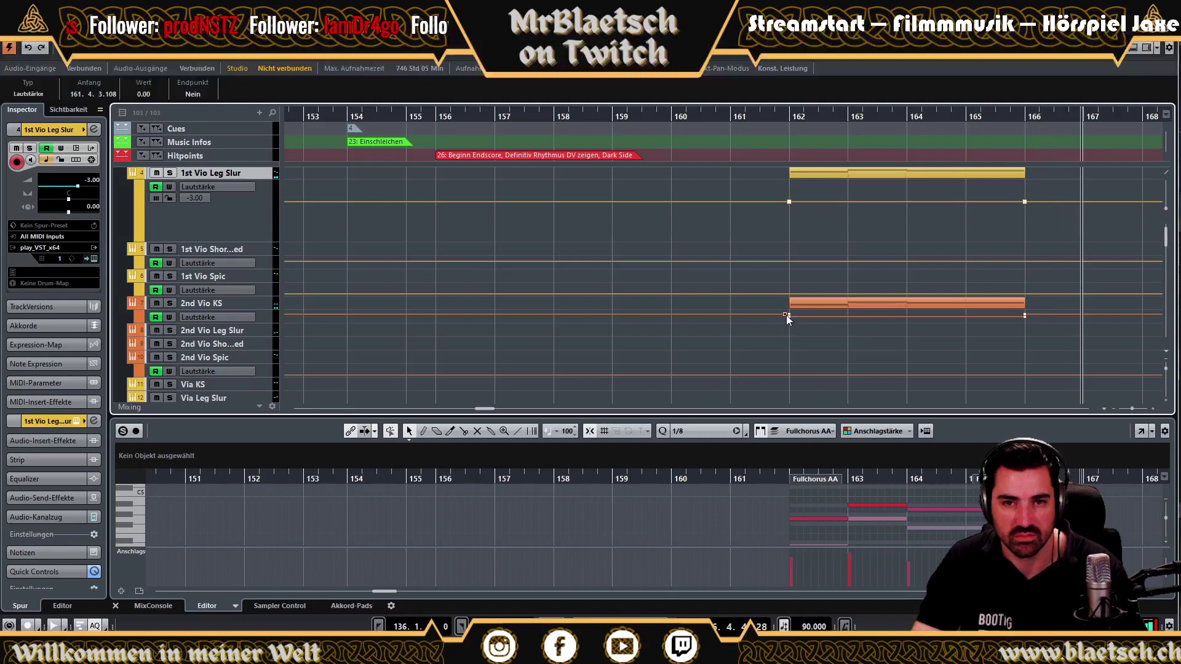
drag(786, 315, 787, 313)
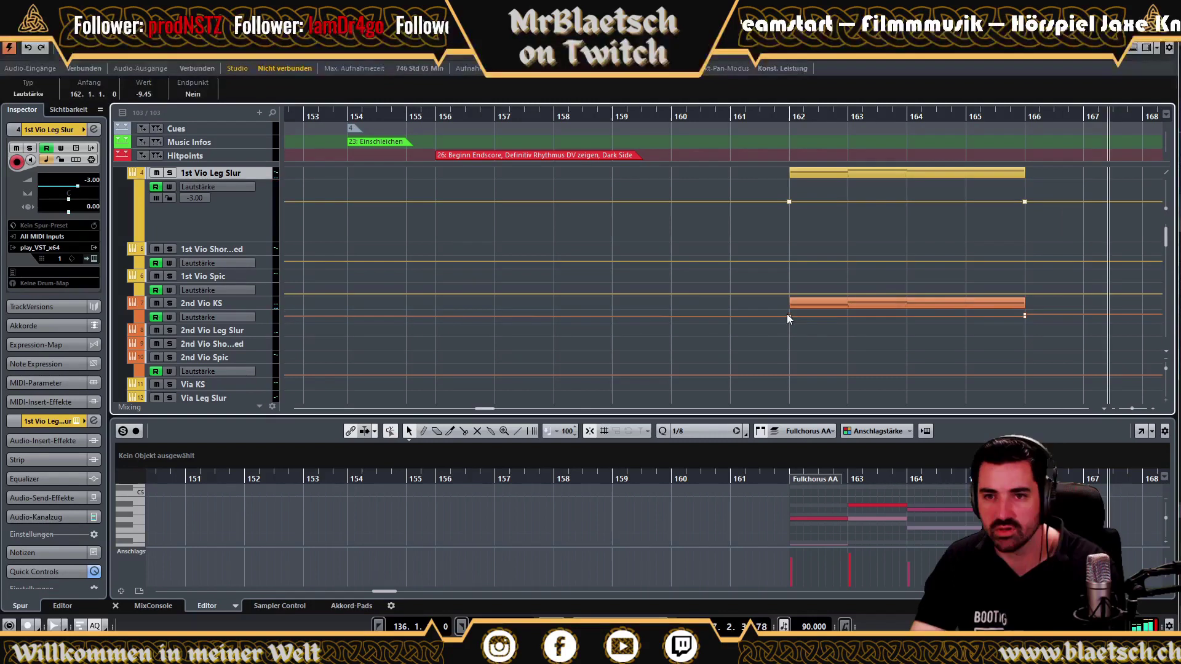
key(Delete)
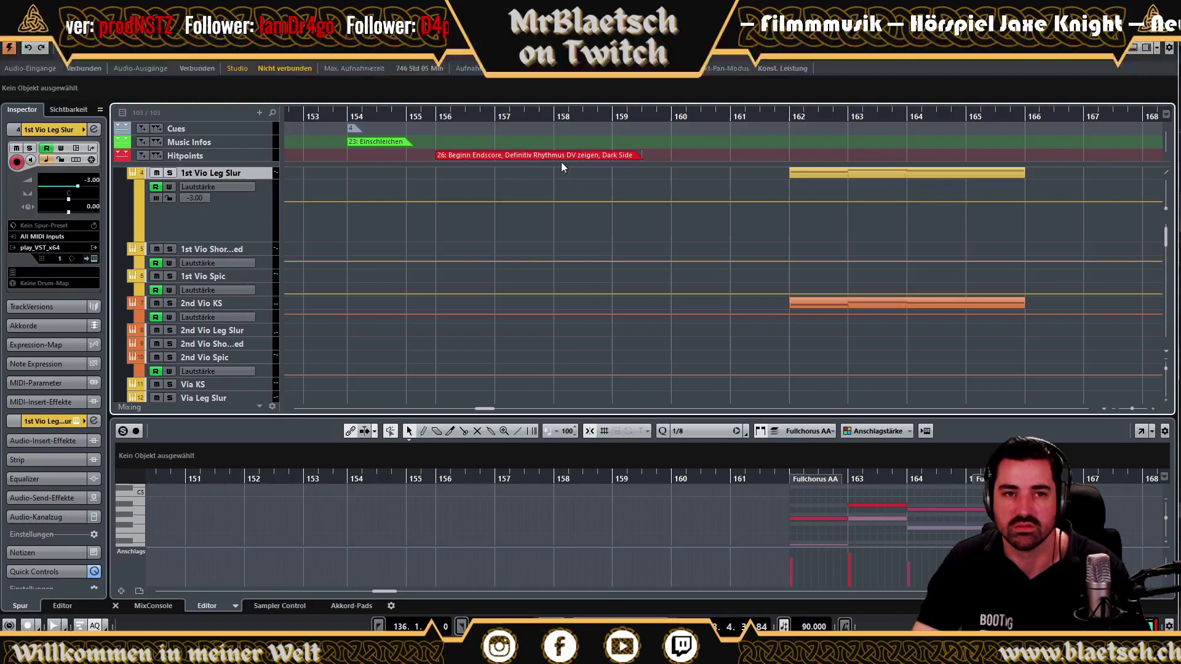
scroll(747, 268, down, 2)
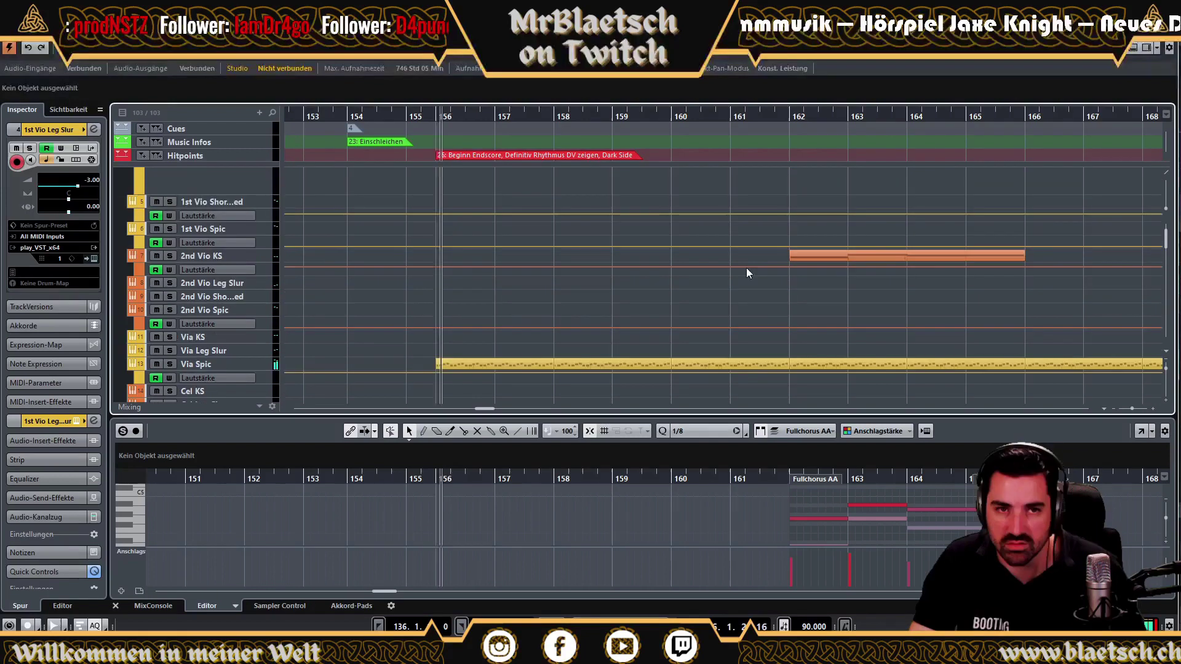
scroll(746, 268, up, 2)
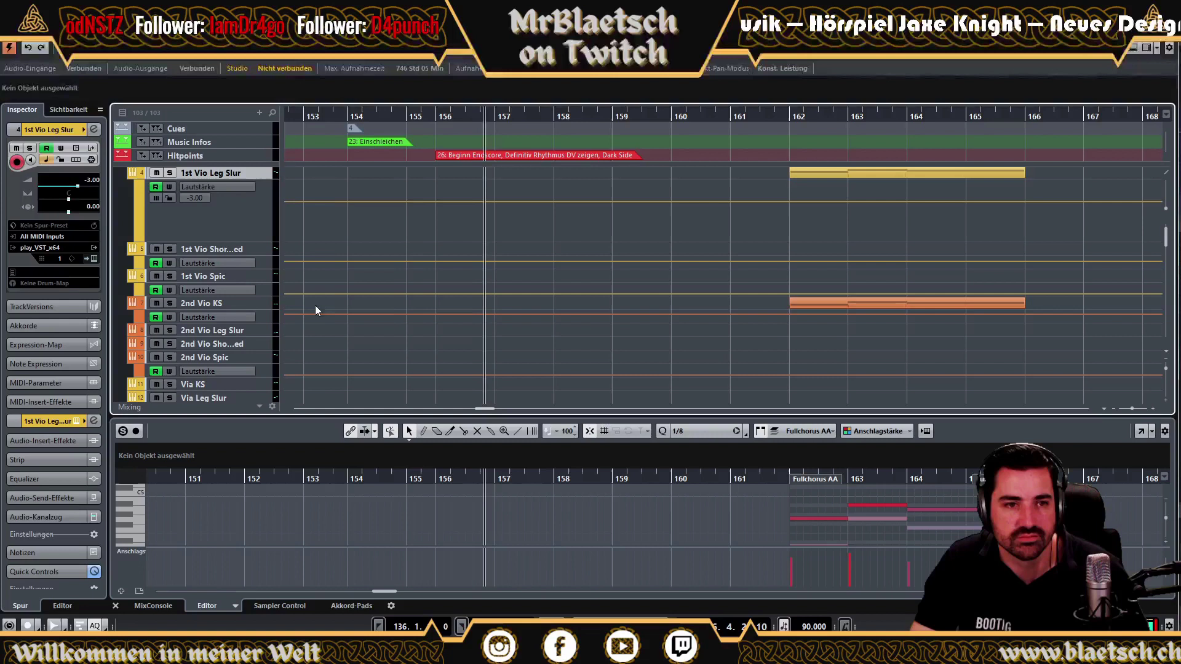
scroll(315, 305, up, 4)
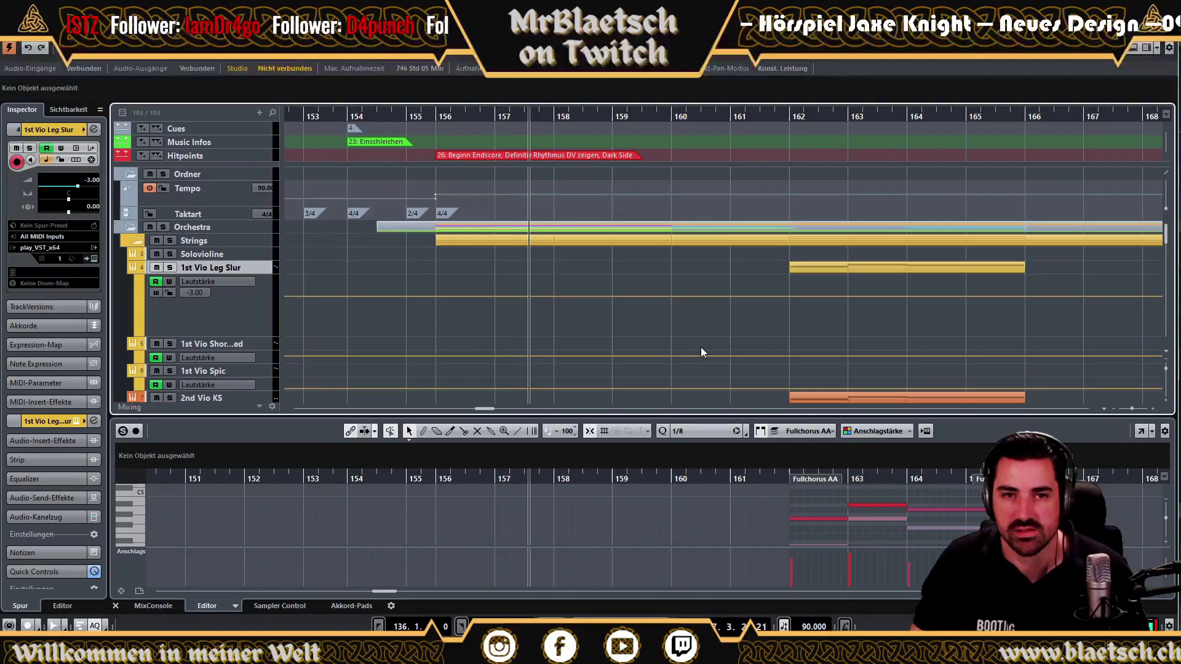
scroll(702, 352, down, 13)
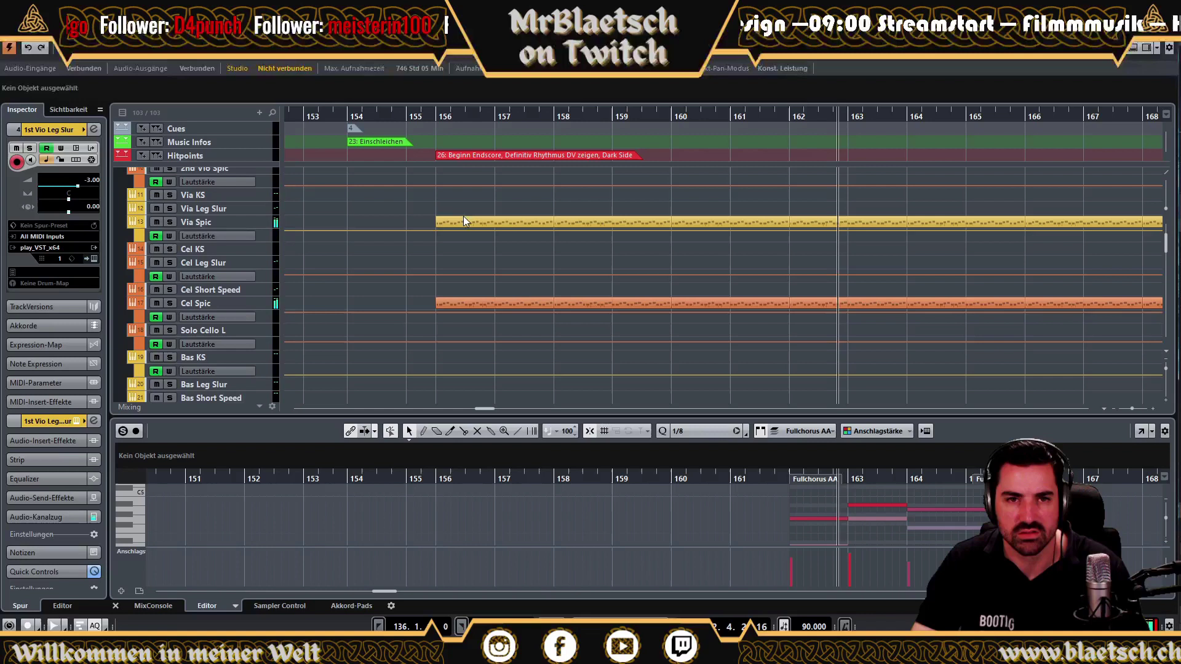
Paste the copied choir parts at bar 160, starting on Fullchorus AA and including Fullchorus OO, and play them back.
click(671, 116)
scroll(656, 150, down, 1)
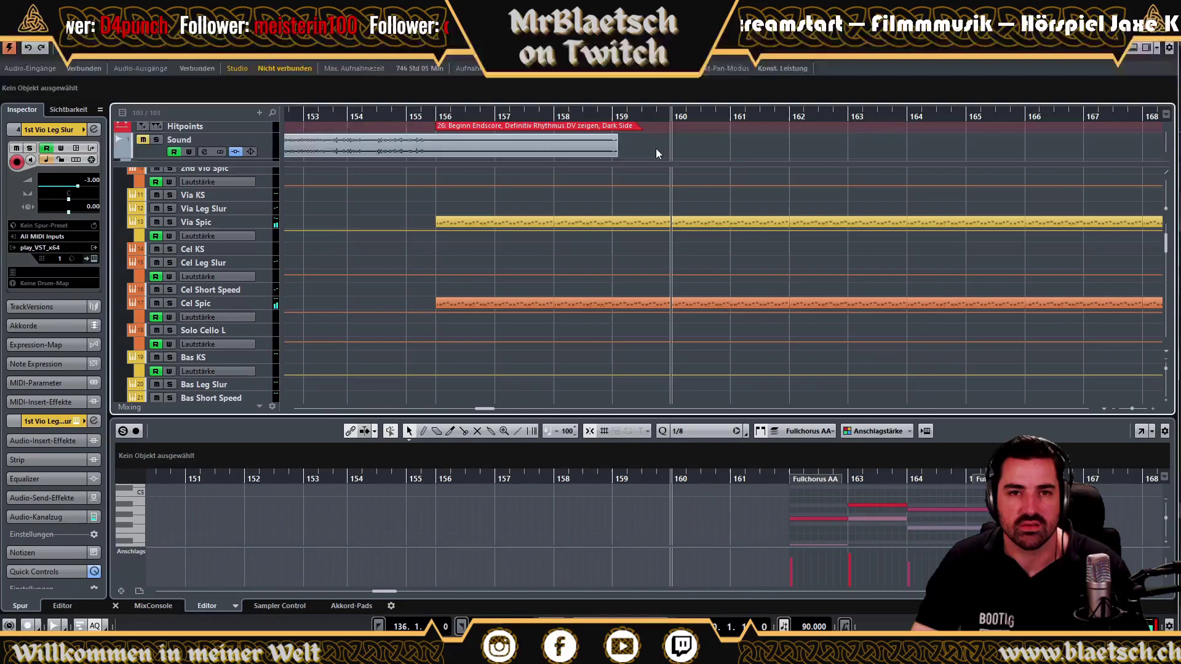
scroll(552, 283, down, 5)
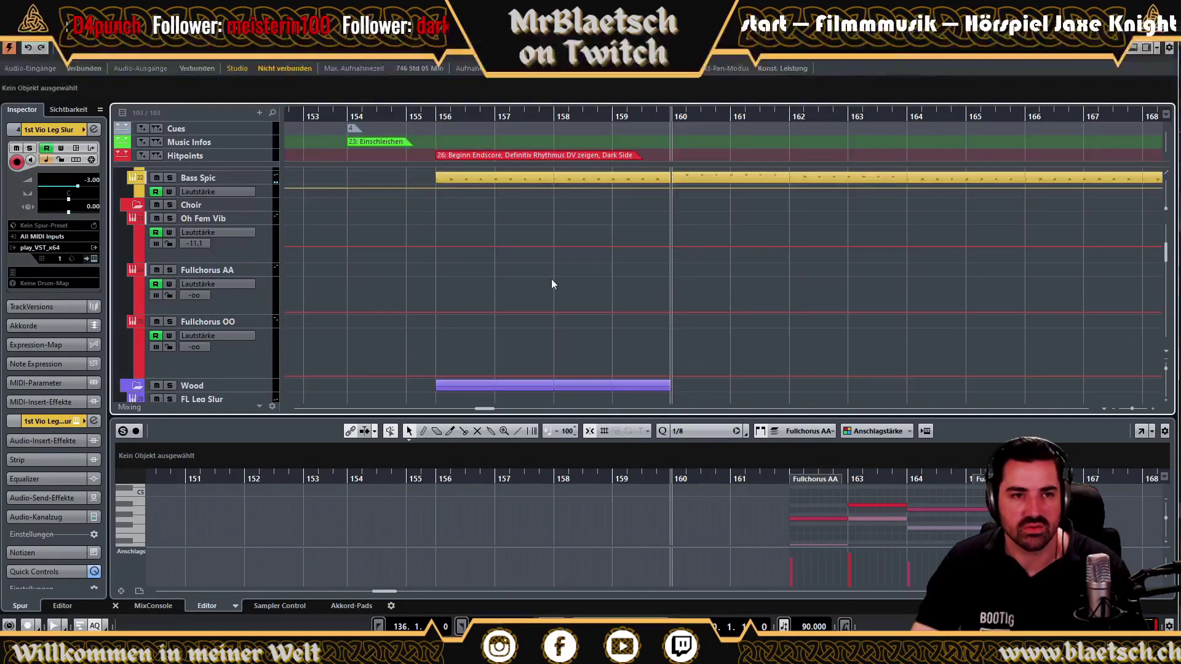
click(294, 306)
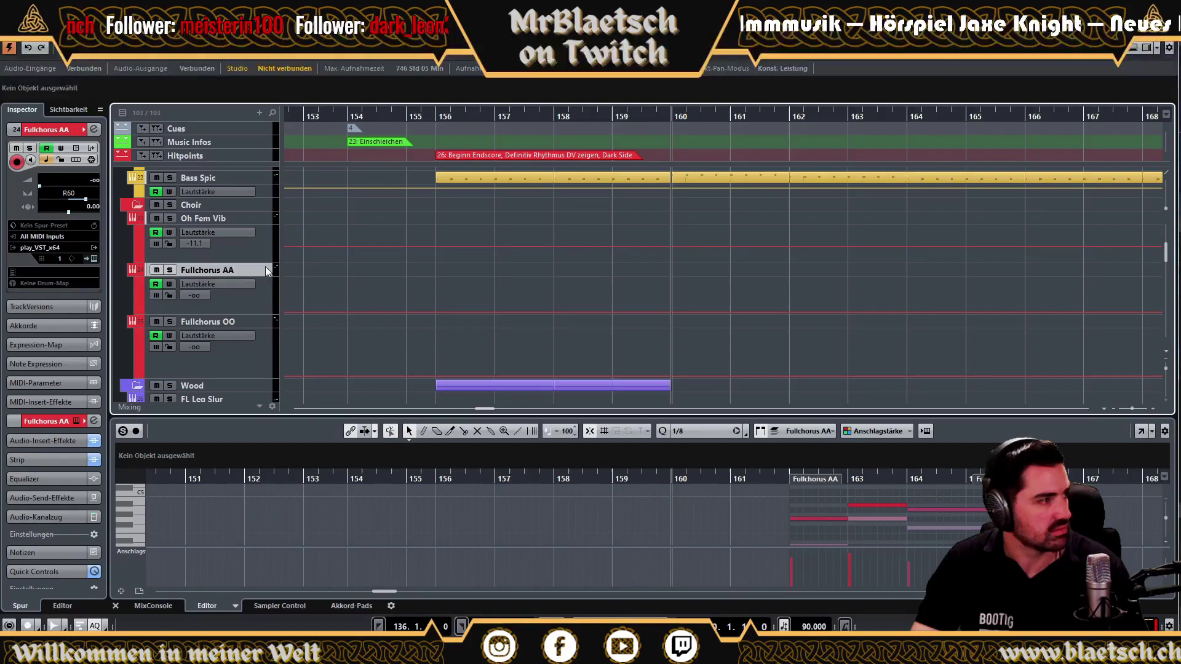
key(ctrl+v)
key(space)
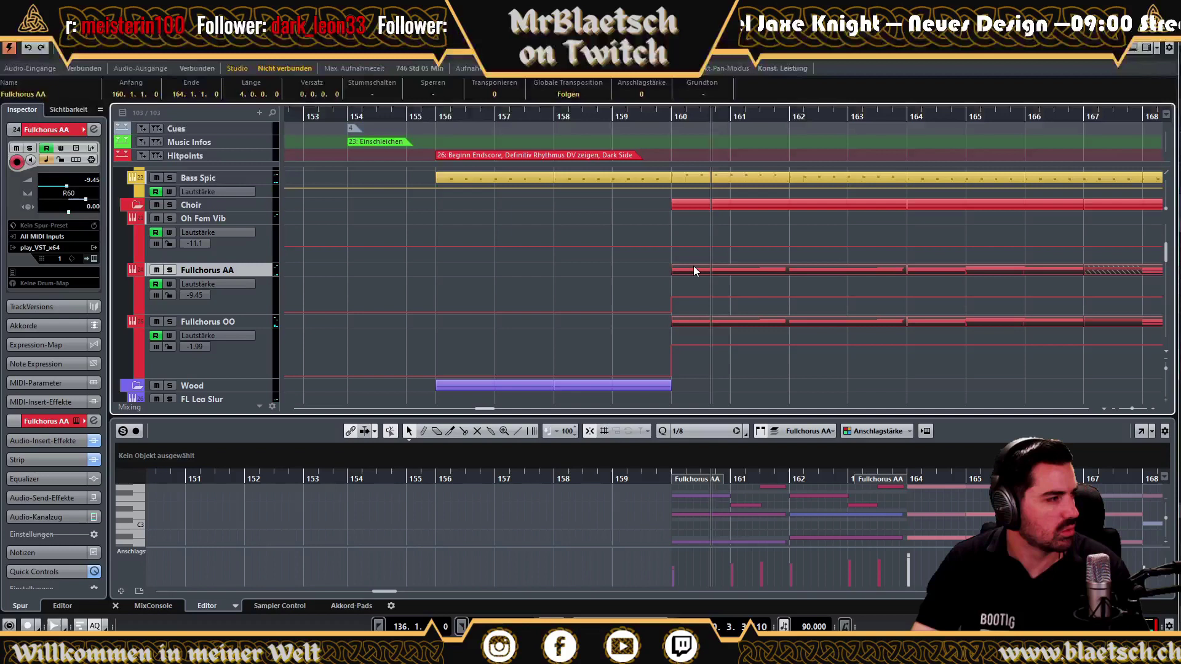
Move the choir parts so they start at bar 158, and replay them with Fullchorus AA and Fullchorus OO soloed.
drag(694, 267, 569, 274)
click(533, 116)
key(space)
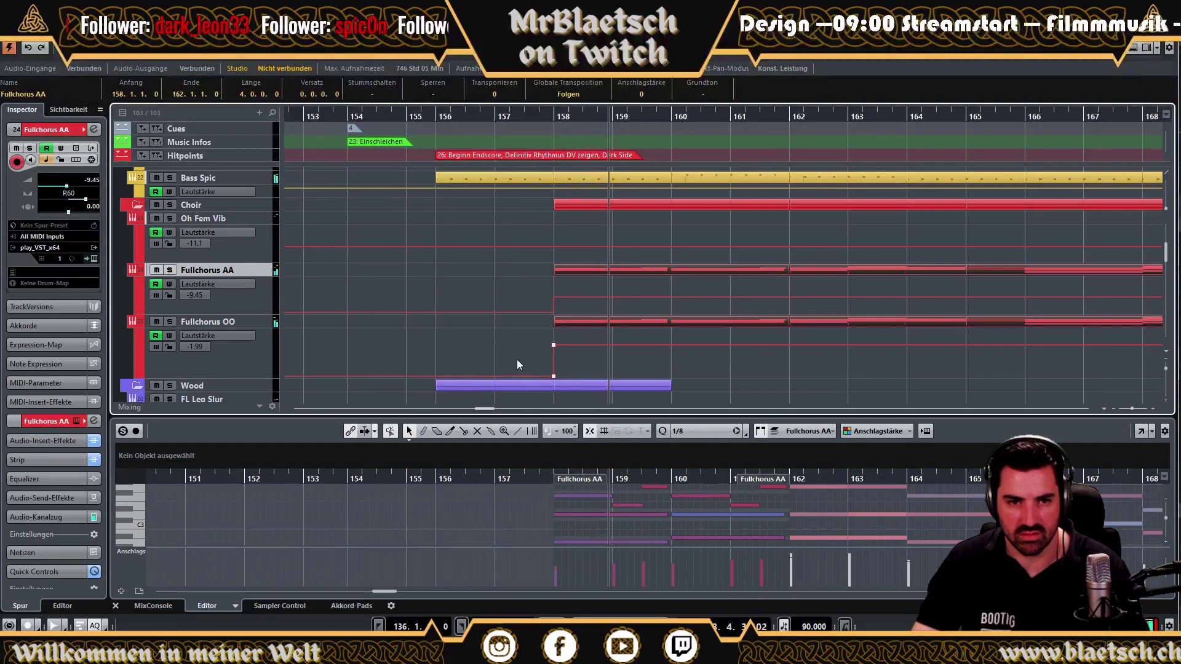
click(170, 270)
click(170, 321)
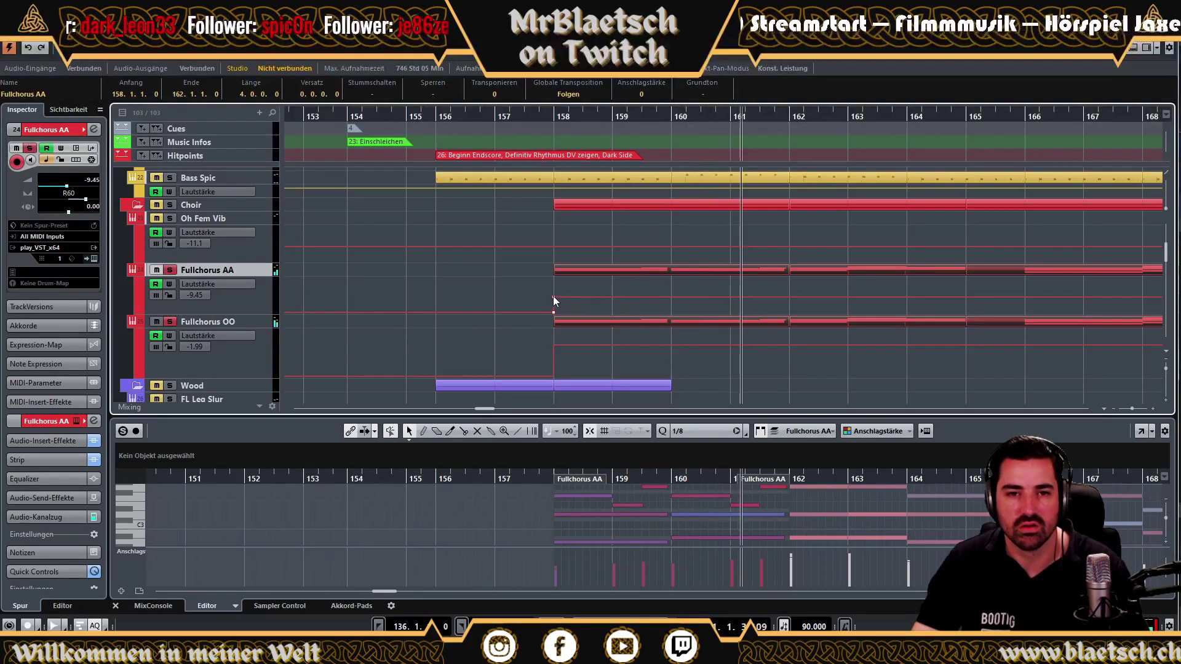
Raise the upper volume points at bar 158 to -2.21 on Fullchorus AA and 0.85 on Fullchorus OO.
drag(554, 298, 556, 289)
click(568, 292)
drag(554, 346, 553, 343)
Create a volume fade-in on Fullchorus OO by adding a low point mid-bar 157 and deleting the lower point at bar 158.
click(575, 367)
click(518, 376)
click(554, 376)
key(Delete)
Create a matching volume fade-in on Fullchorus AA with a low point in bar 157, deleting the lower one at bar 158, and stop playback.
click(554, 312)
click(554, 313)
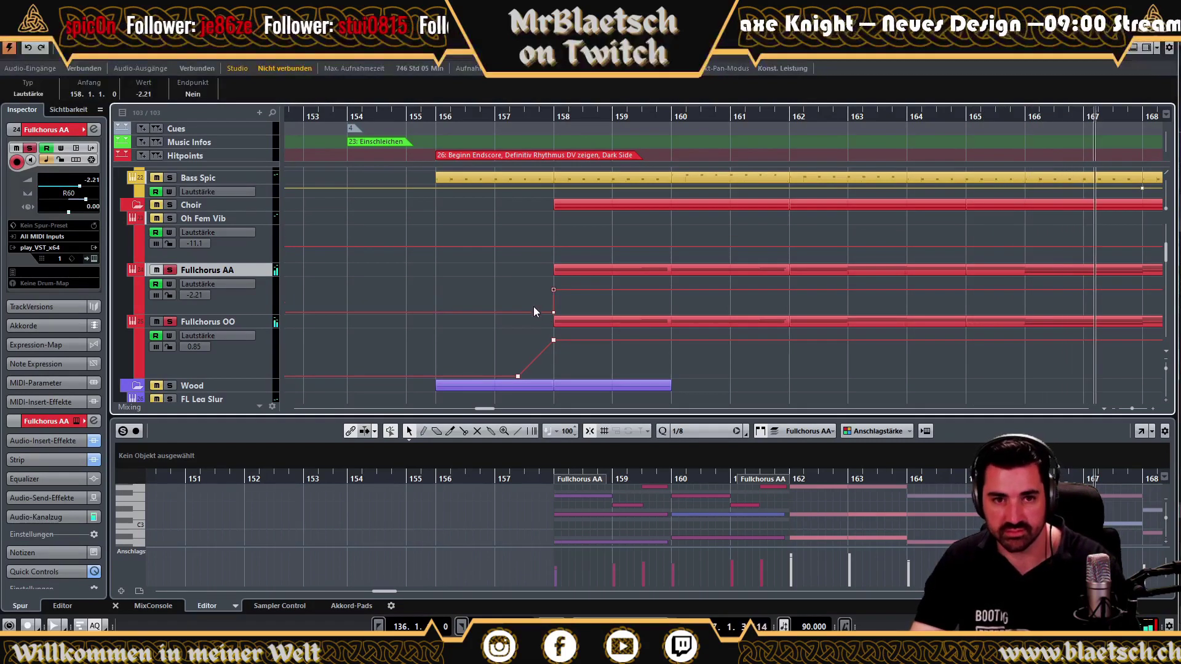
click(514, 313)
click(553, 313)
key(Delete)
key(space)
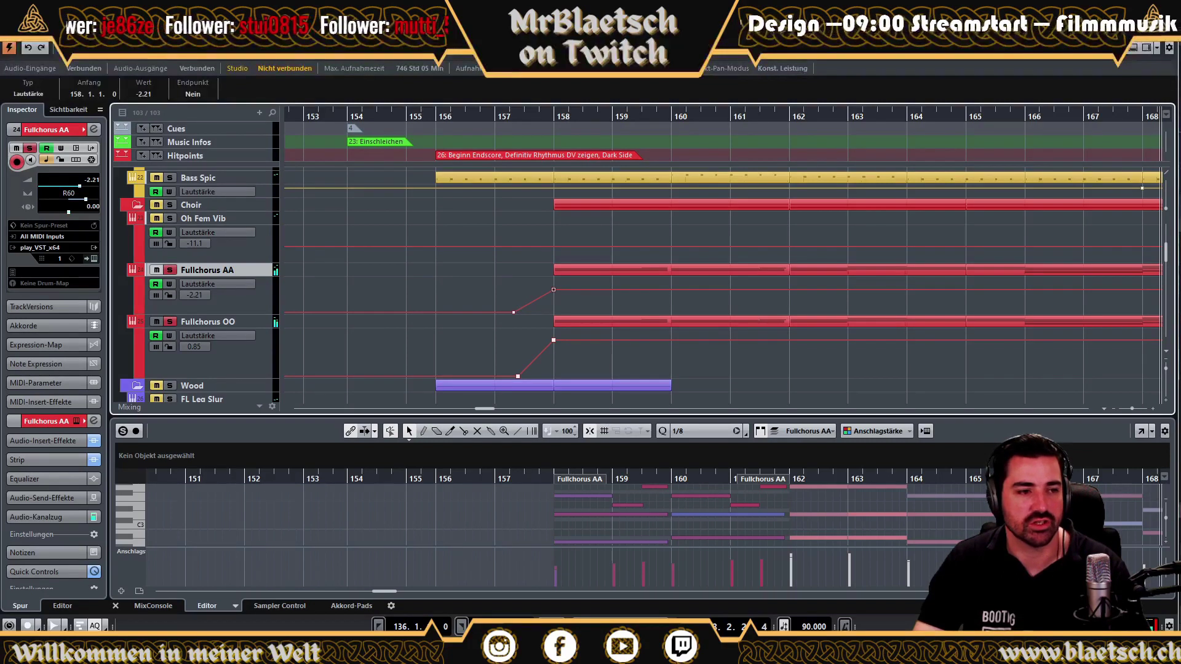
Unsolo both Fullchorus tracks and replay the full mix from just before bar 158.
click(510, 288)
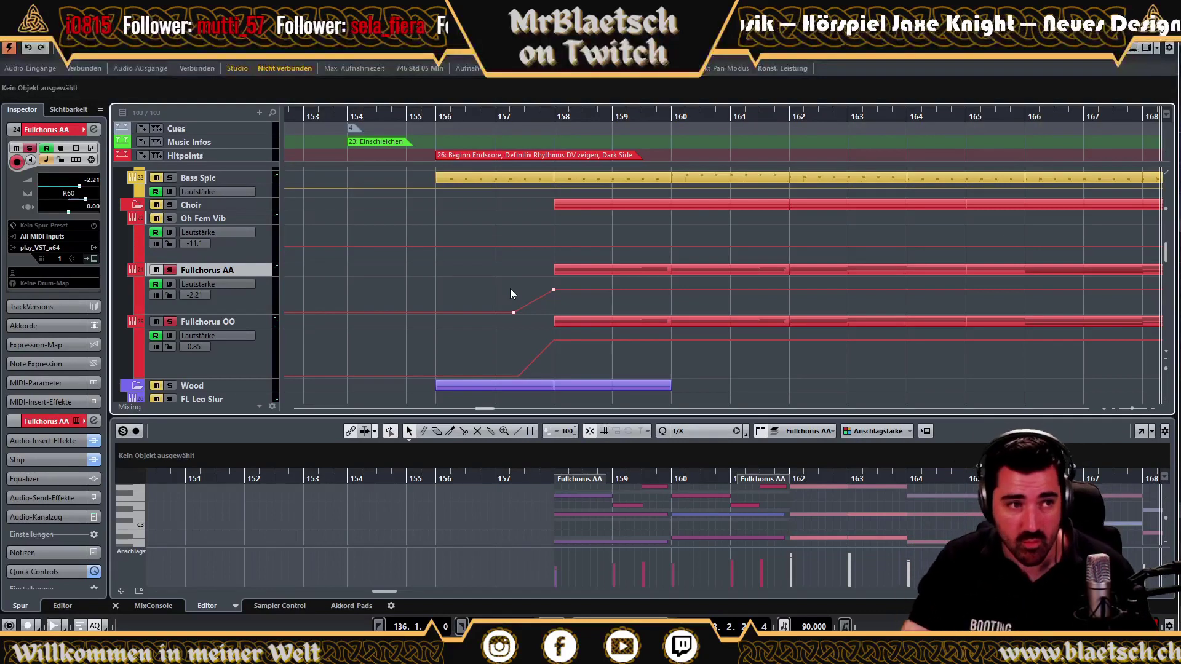
scroll(522, 311, down, 1)
scroll(526, 305, up, 2)
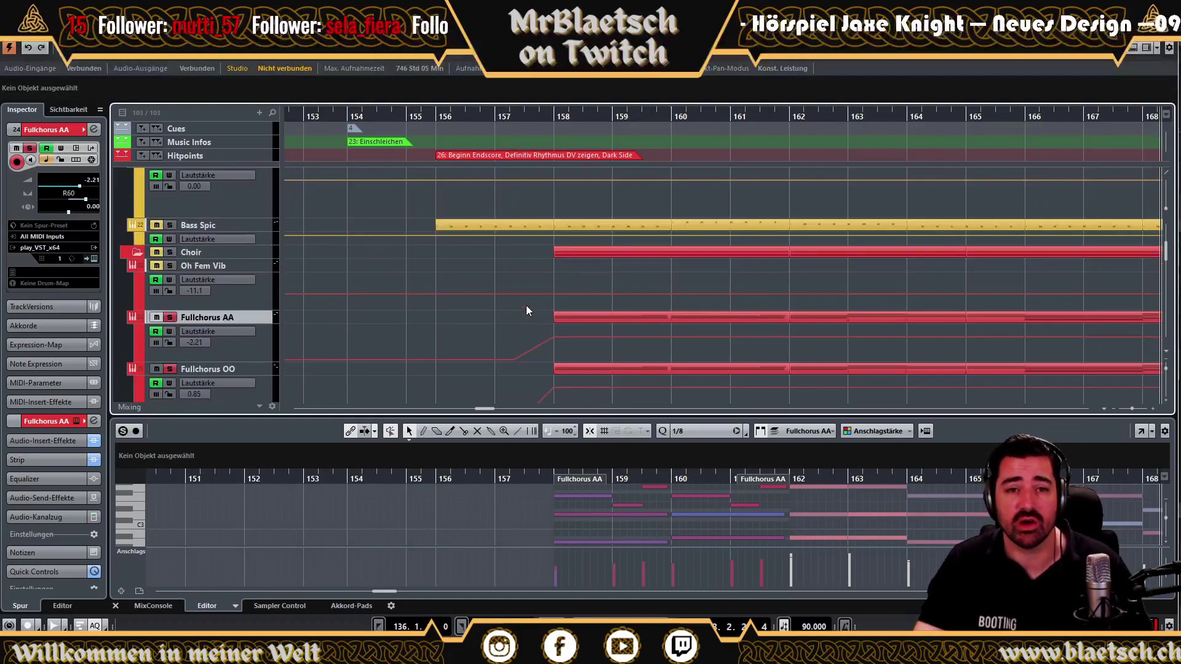
click(547, 114)
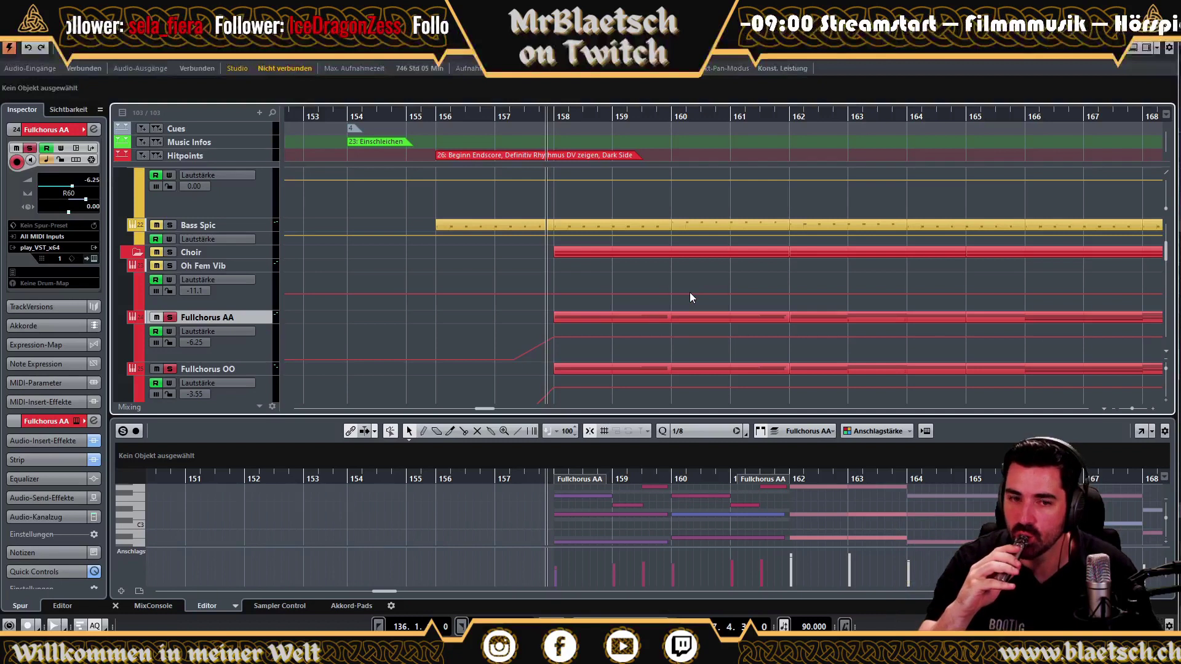
key(space)
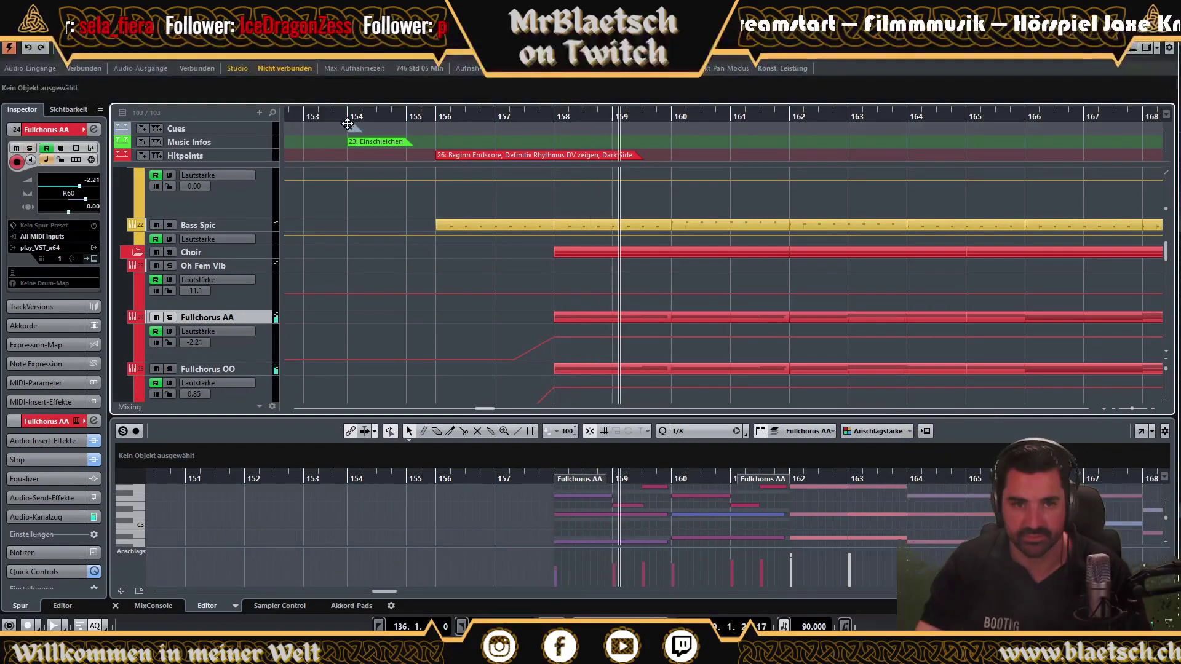
Set the volume points at bar 158 to 1.76 on Fullchorus AA and 3.07 on Fullchorus OO.
click(553, 337)
drag(553, 330, 553, 332)
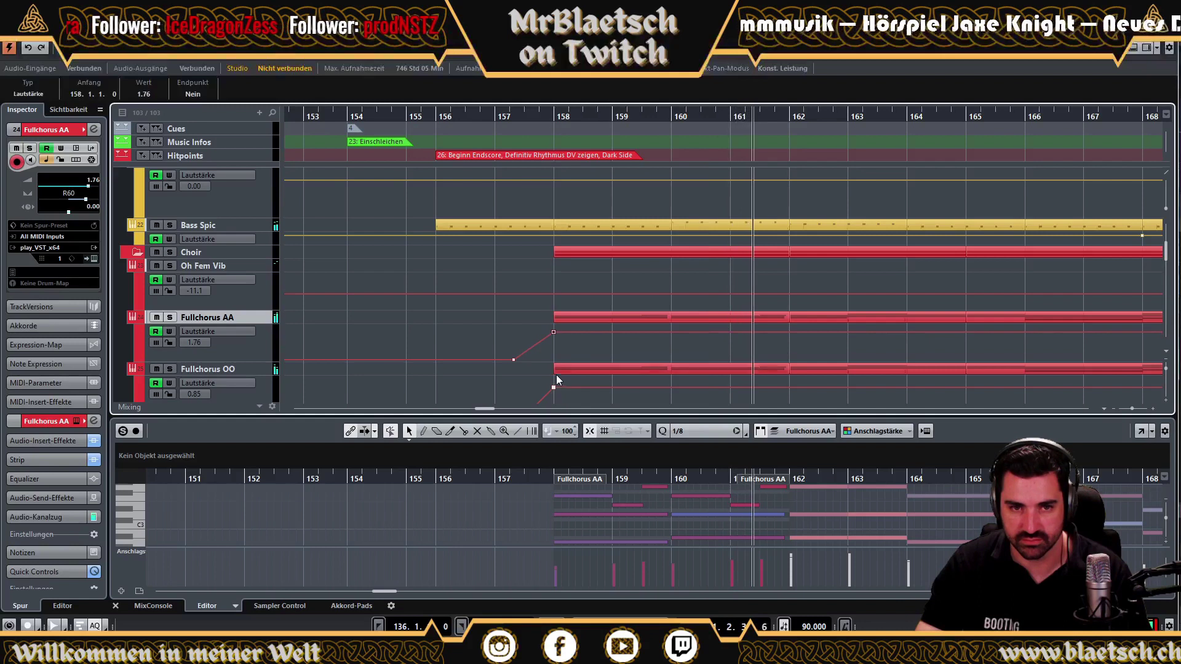
drag(552, 390, 553, 384)
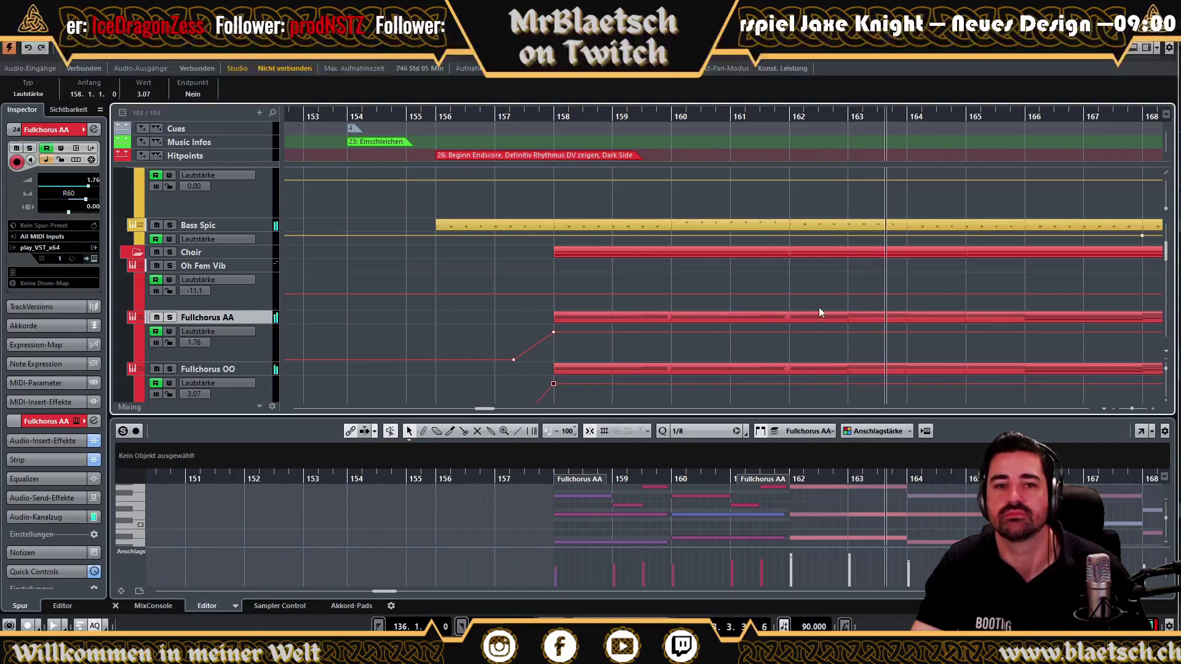
Delete the Choir parts from bar 166 to bar 170 after listening through the passage.
scroll(799, 234, up, 3)
scroll(797, 230, up, 5)
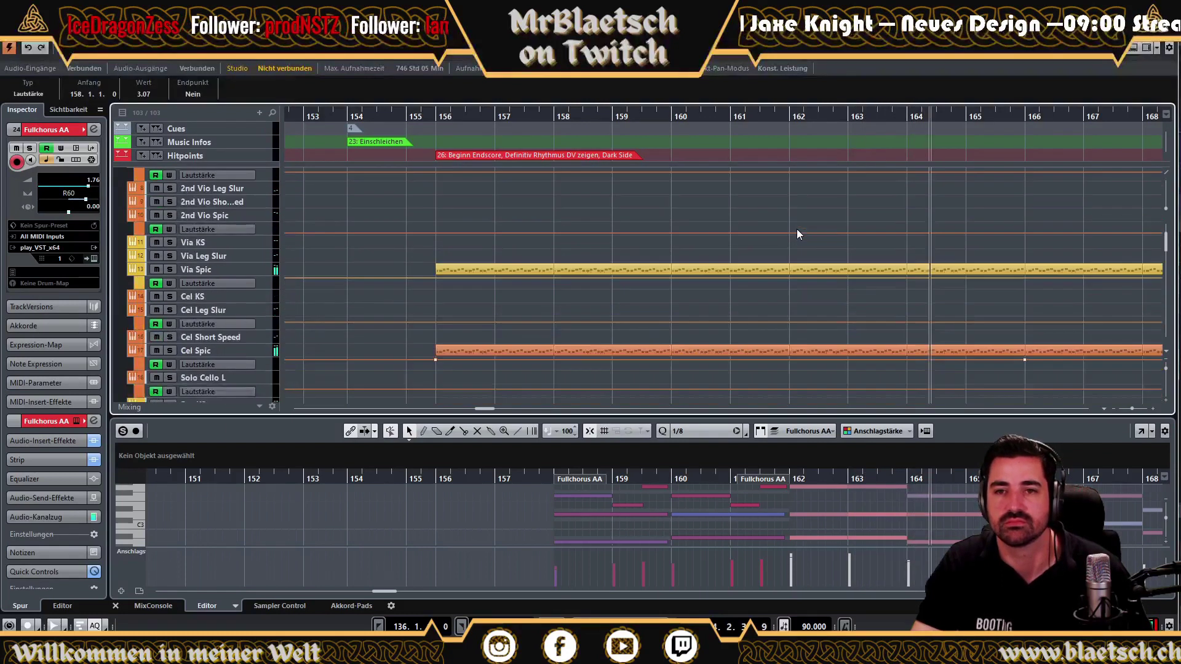
scroll(792, 230, down, 3)
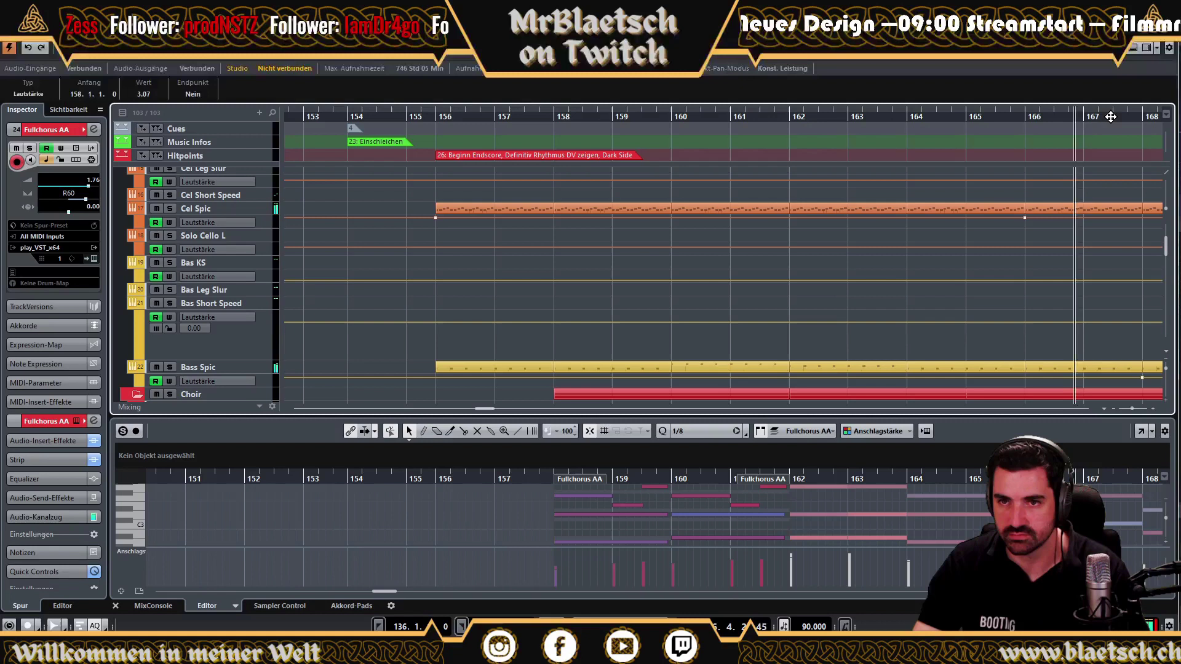
drag(1110, 116, 610, 223)
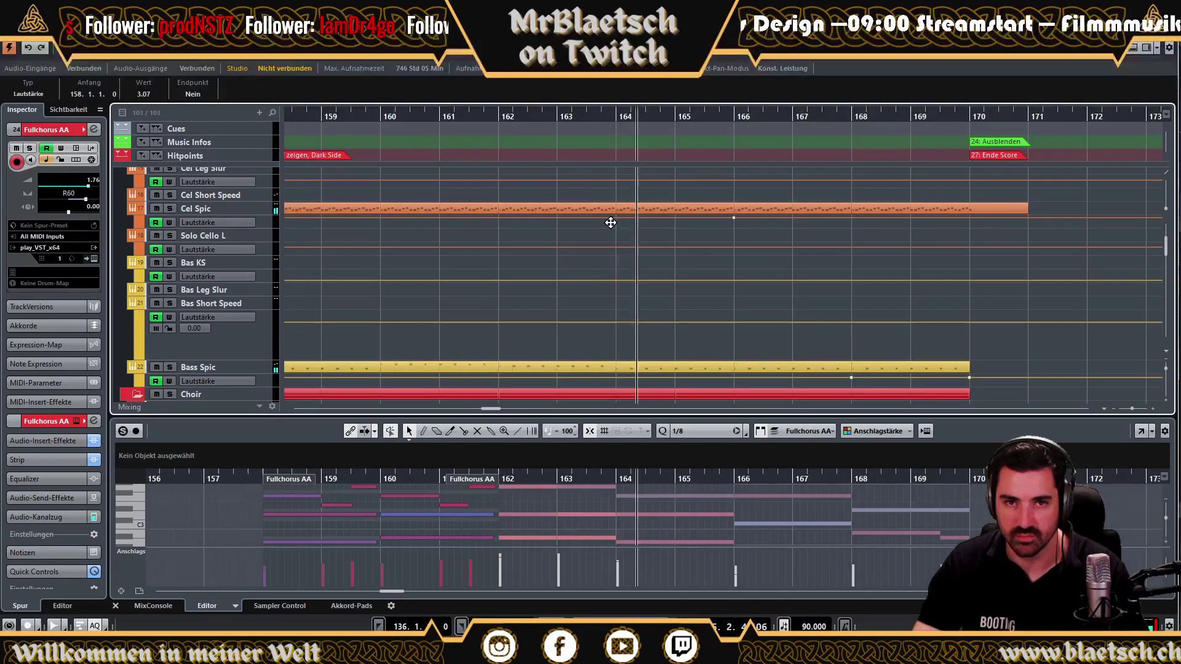
scroll(723, 287, down, 2)
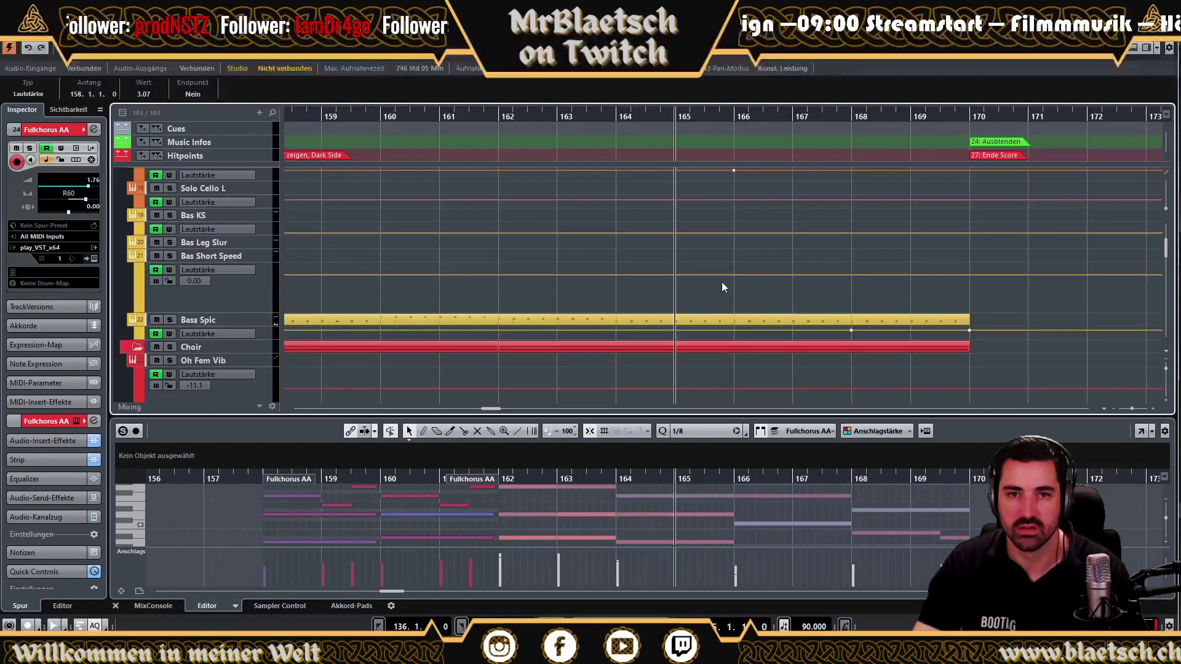
scroll(722, 281, down, 4)
click(745, 205)
key(Delete)
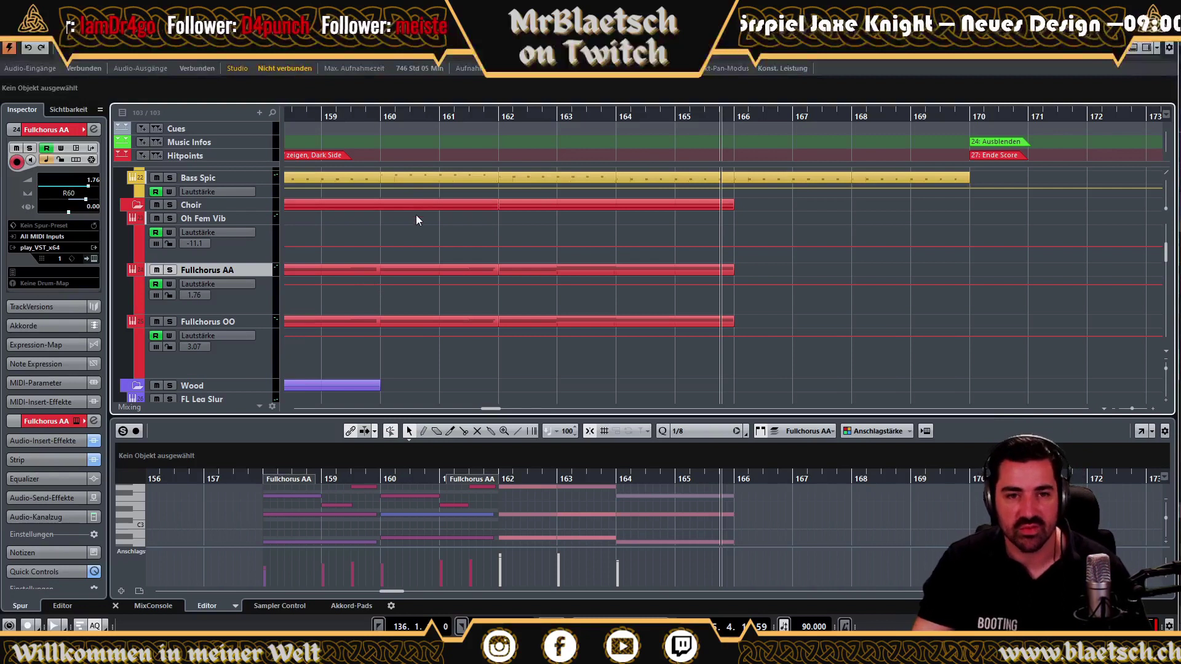
Copy the Choir section from bars 158–162 to bar 166 and play it back.
click(395, 203)
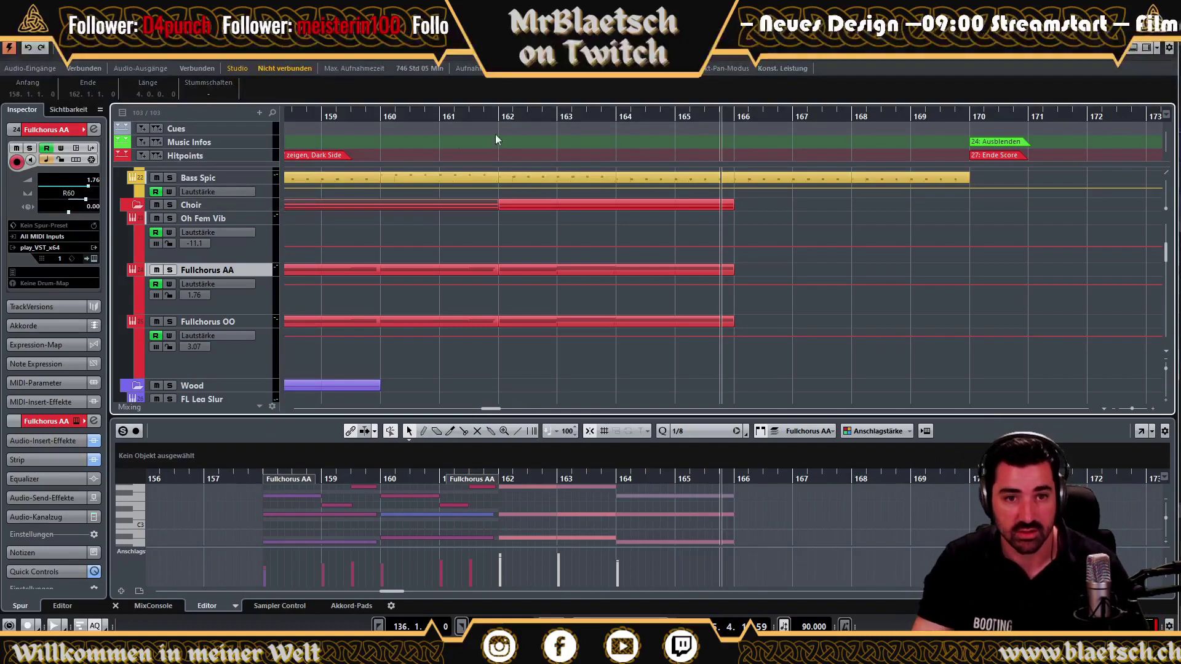
click(736, 112)
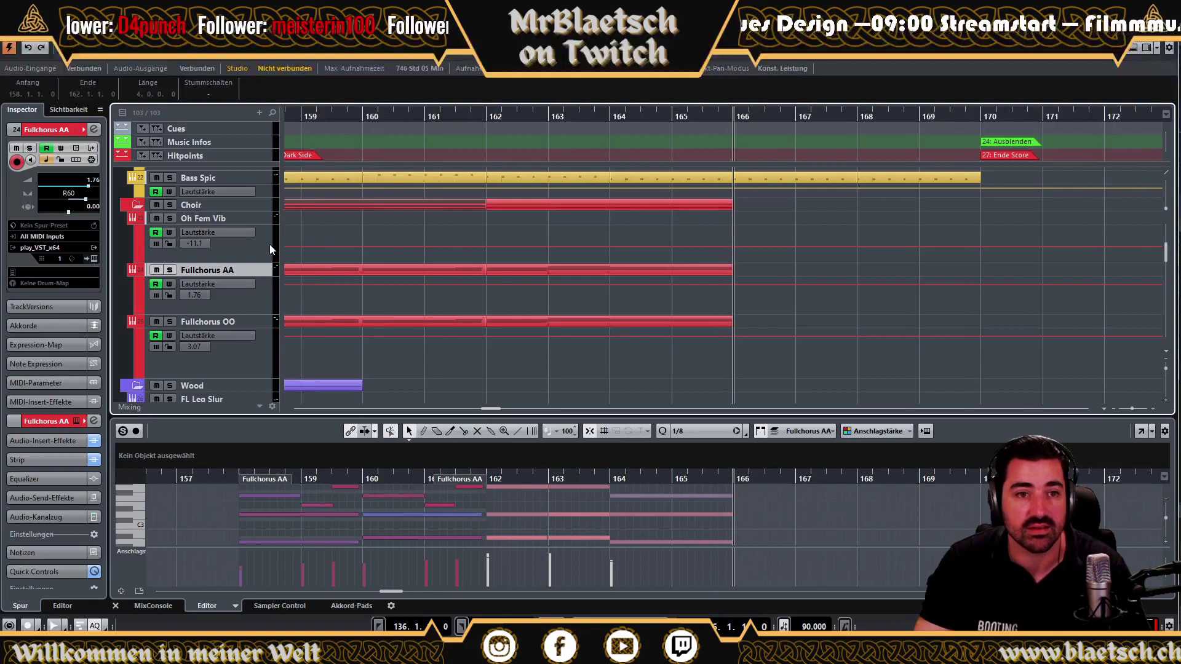
click(260, 204)
key(ctrl+v)
key(space)
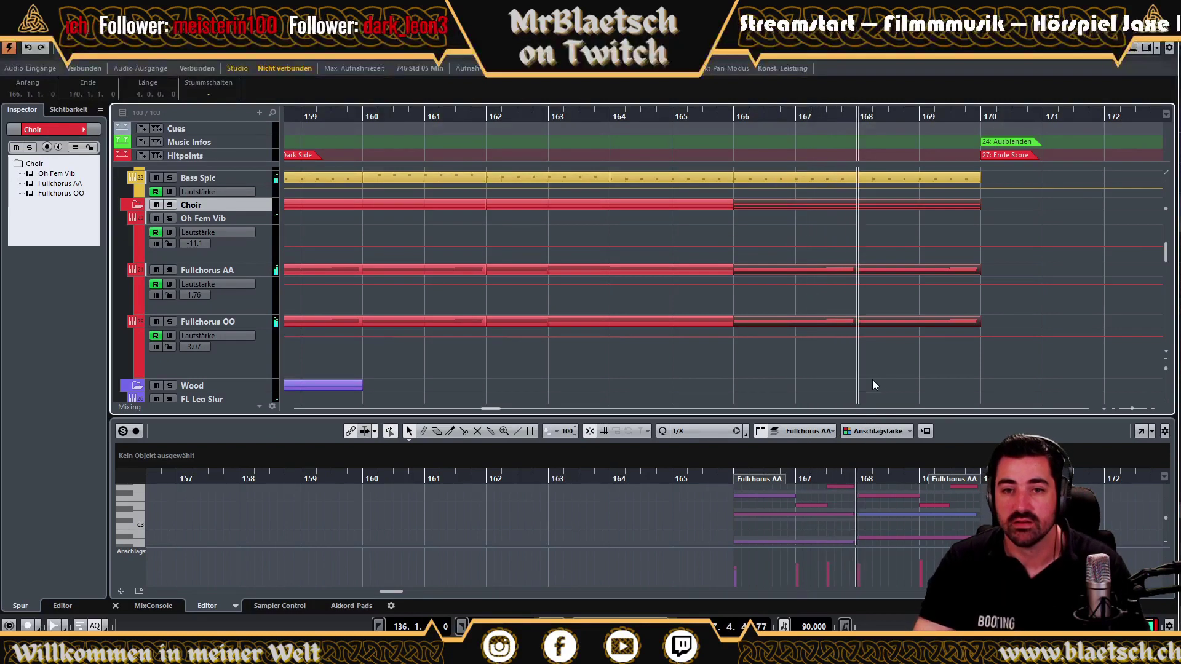
Split the pasted Choir part at bar 168 and delete the section from bar 168 to bar 170.
key(space)
right_click(869, 230)
click(906, 232)
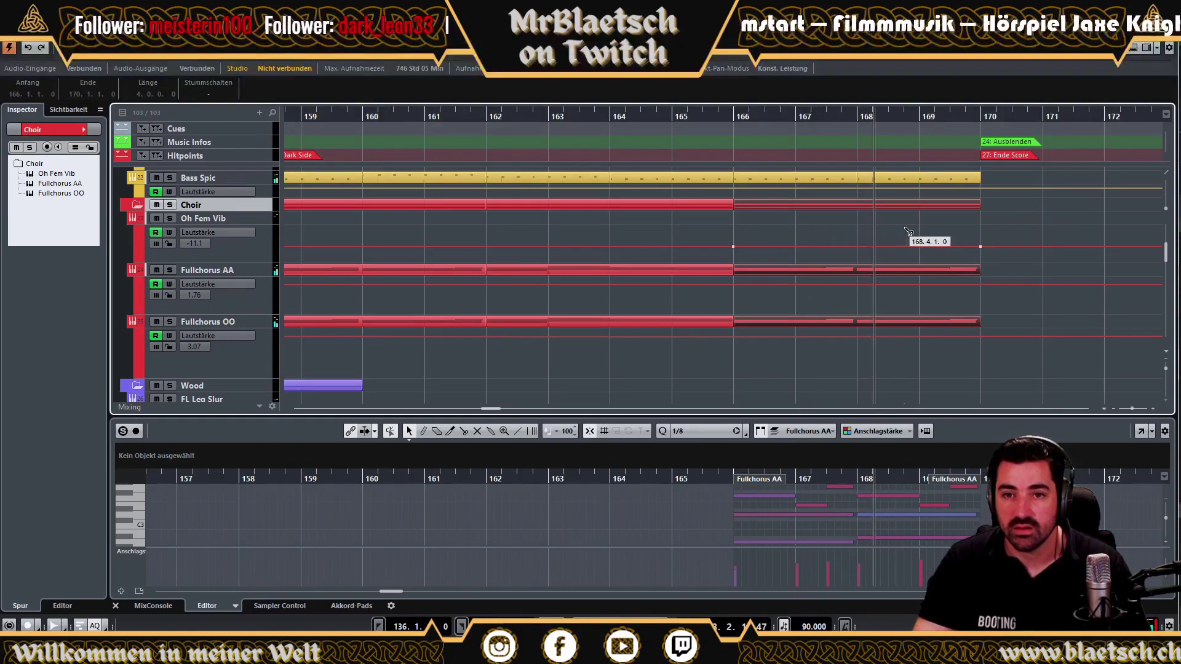
click(867, 212)
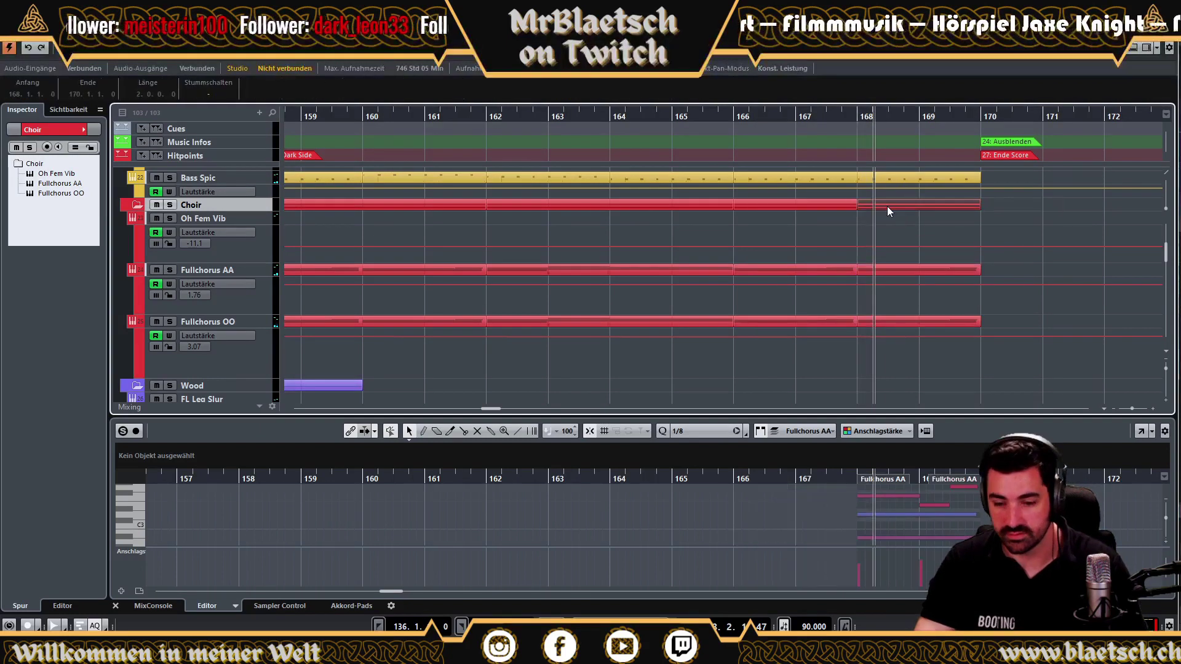
key(Delete)
Duplicate the Choir part at bars 166–168 so it repeats up to bar 170, and replay from before bar 166.
click(837, 201)
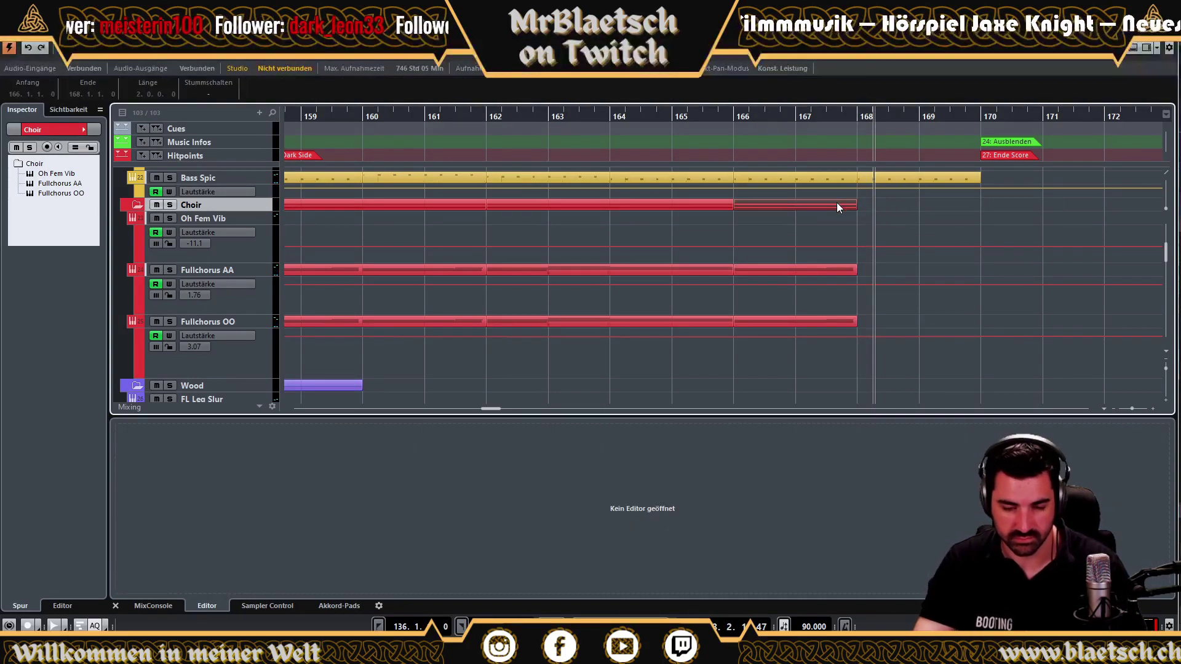
key(ctrl+d)
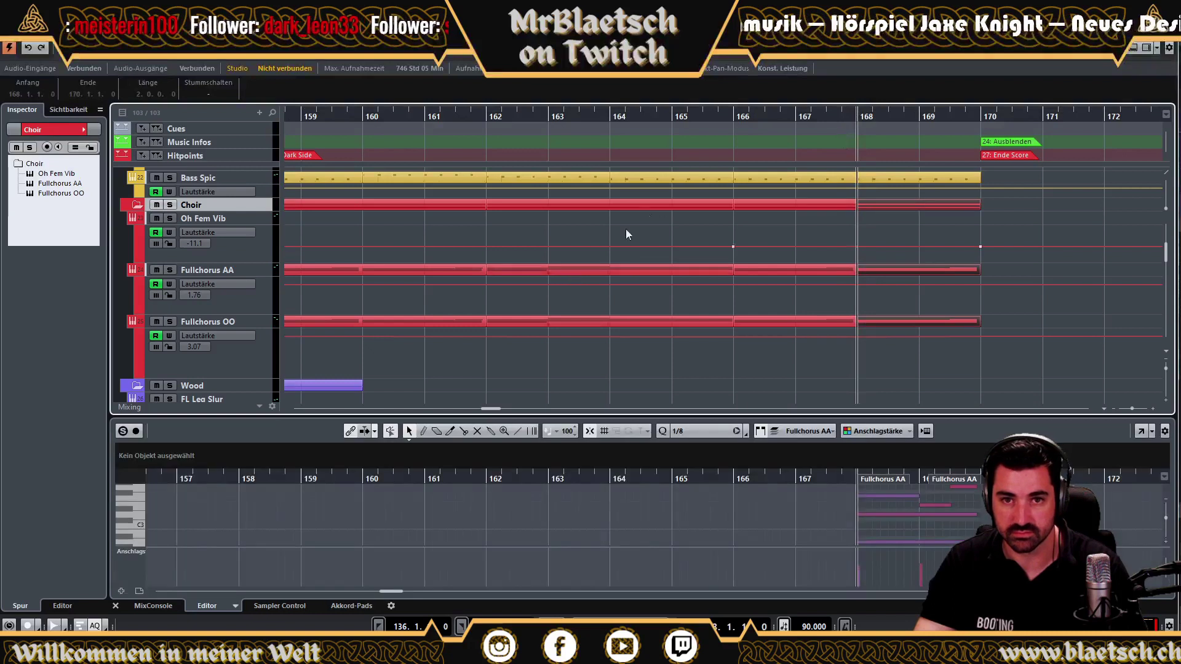
click(703, 117)
key(space)
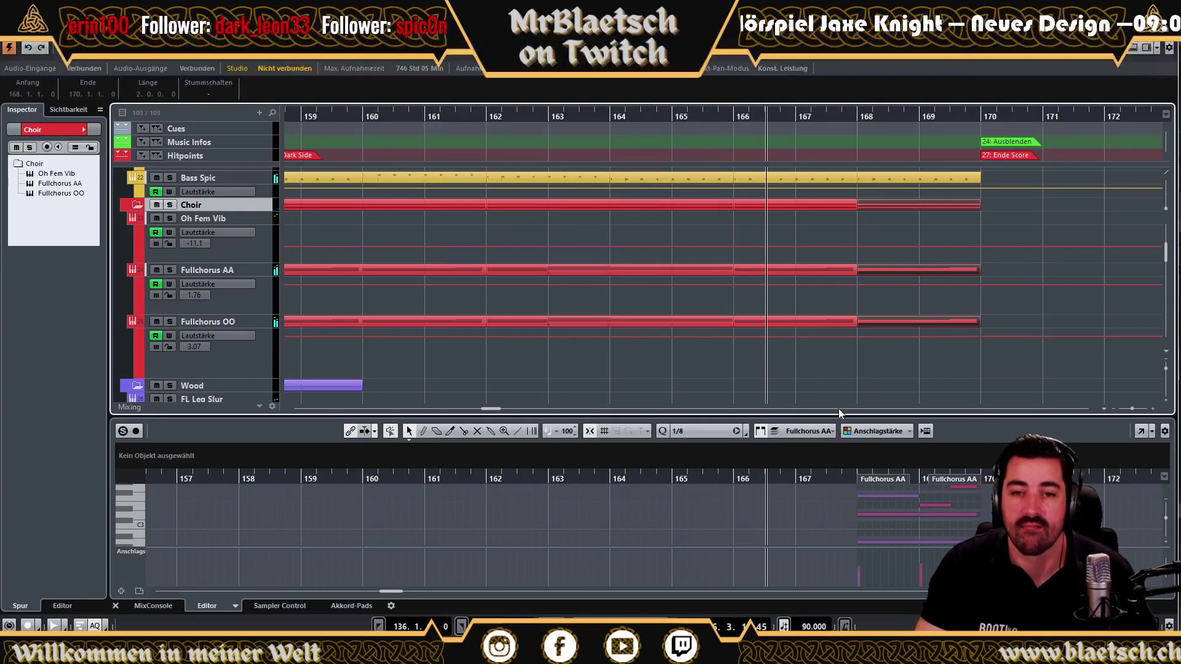
Show the Fullchorus AA and Fullchorus OO parts of bars 168–170 together in an enlarged key editor.
scroll(791, 315, up, 6)
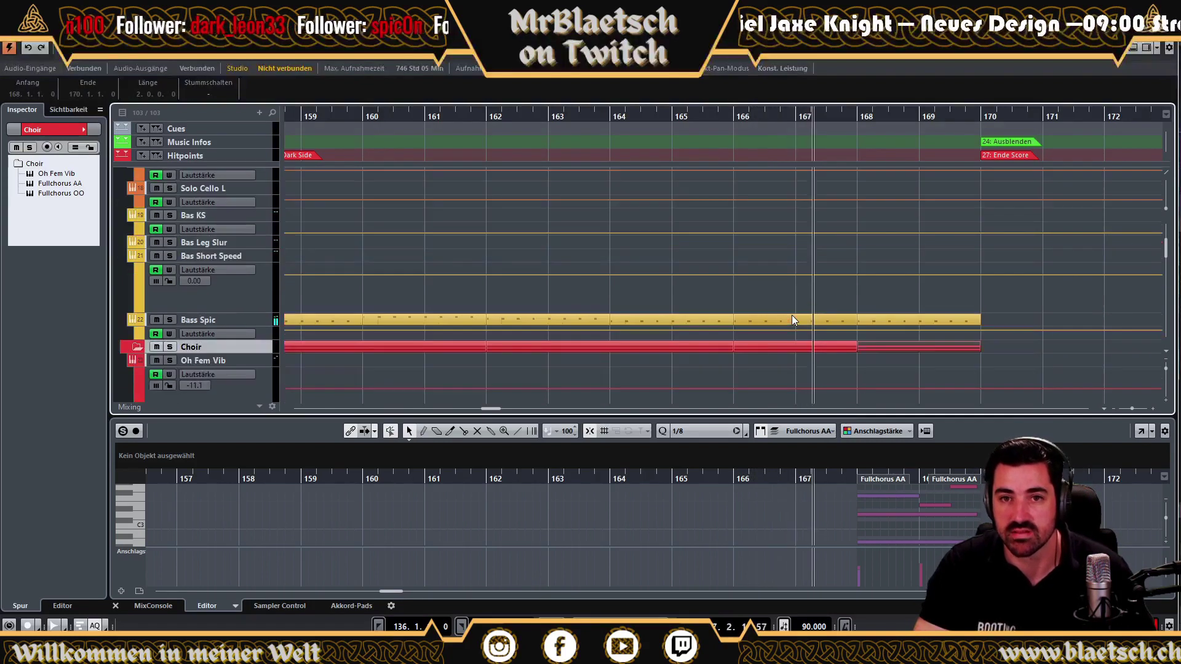
scroll(793, 315, down, 8)
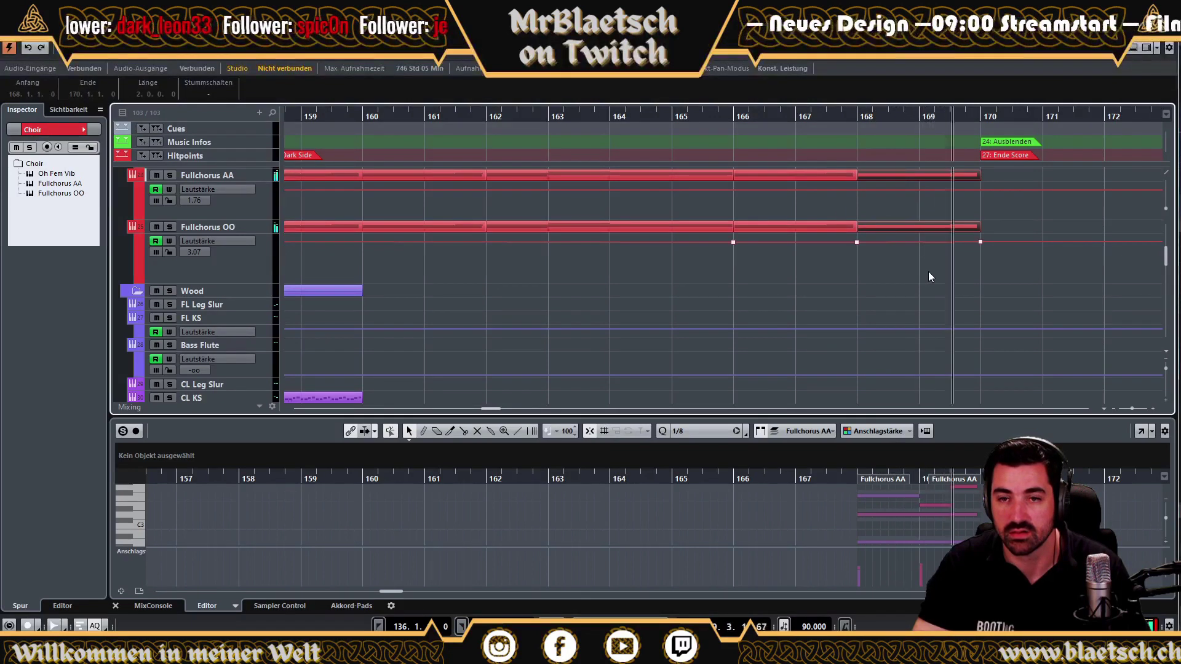
click(875, 175)
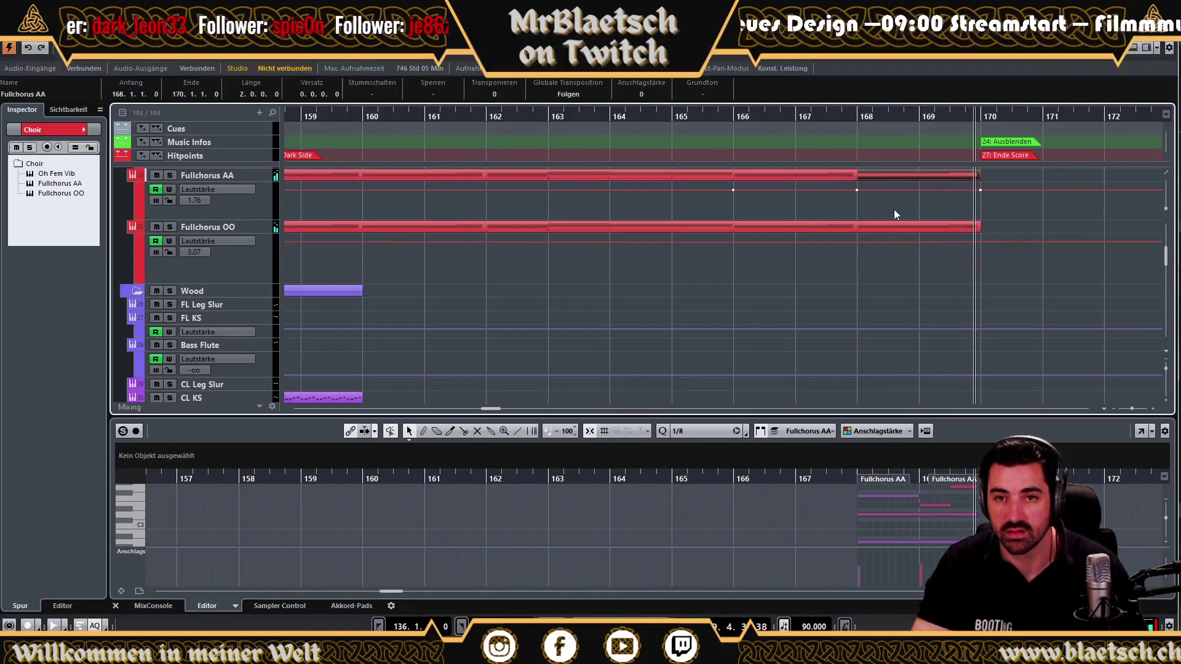
shift+click(902, 231)
drag(962, 416, 909, 123)
scroll(917, 425, up, 3)
Remove the upper moving notes in bar 169 and extend the F3 note to bar 170.
click(884, 387)
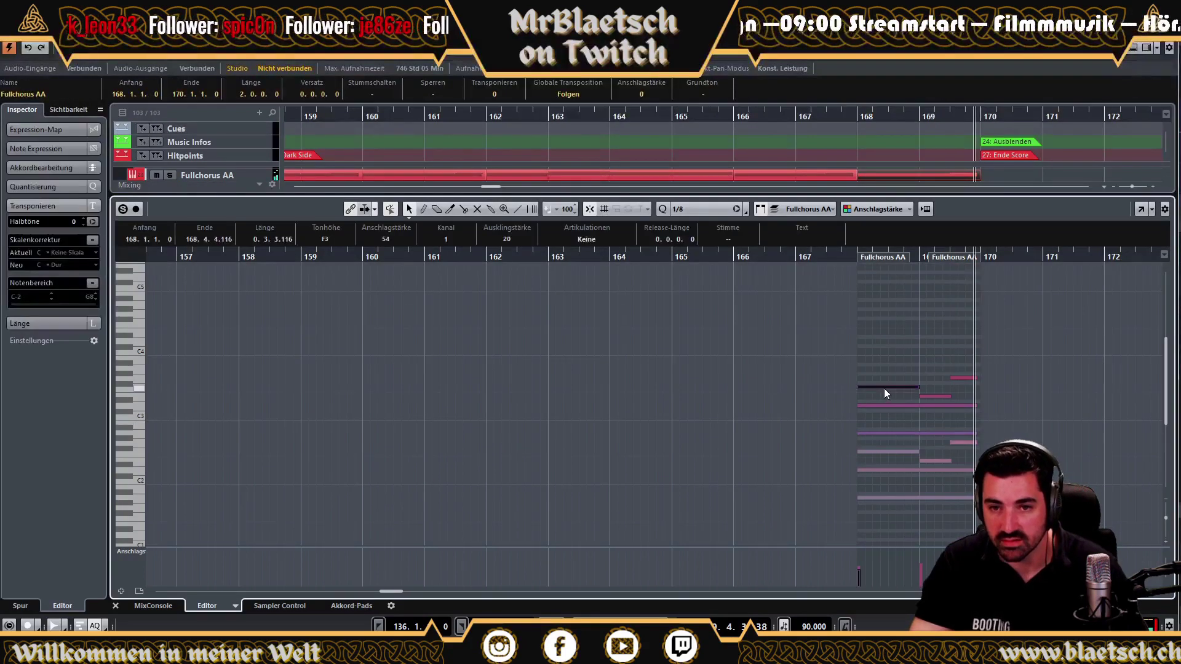
click(885, 406)
click(886, 431)
click(963, 379)
key(Delete)
drag(919, 387, 980, 387)
Delete the lower moving notes in bar 169 and extend the lower F note to bar 170.
click(935, 461)
key(Delete)
click(960, 442)
key(Delete)
drag(919, 451, 980, 452)
Lengthen the remaining held choir notes to end at bar 170, shrink the editor and replay from bar 166.
click(1009, 430)
click(973, 406)
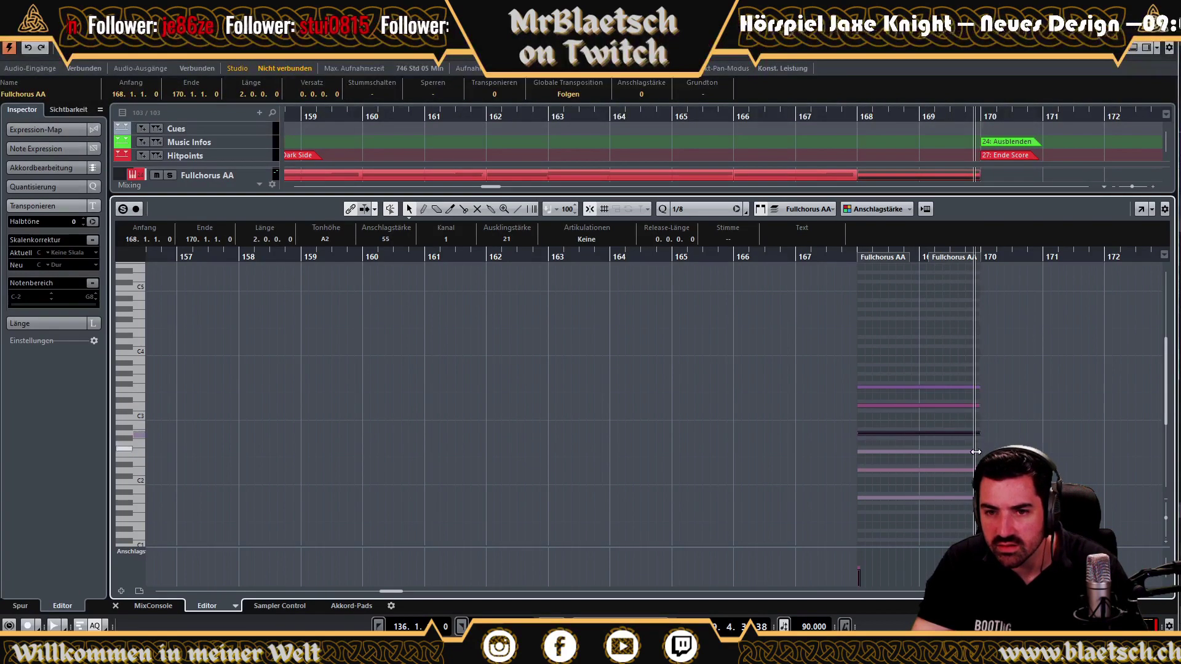
click(973, 471)
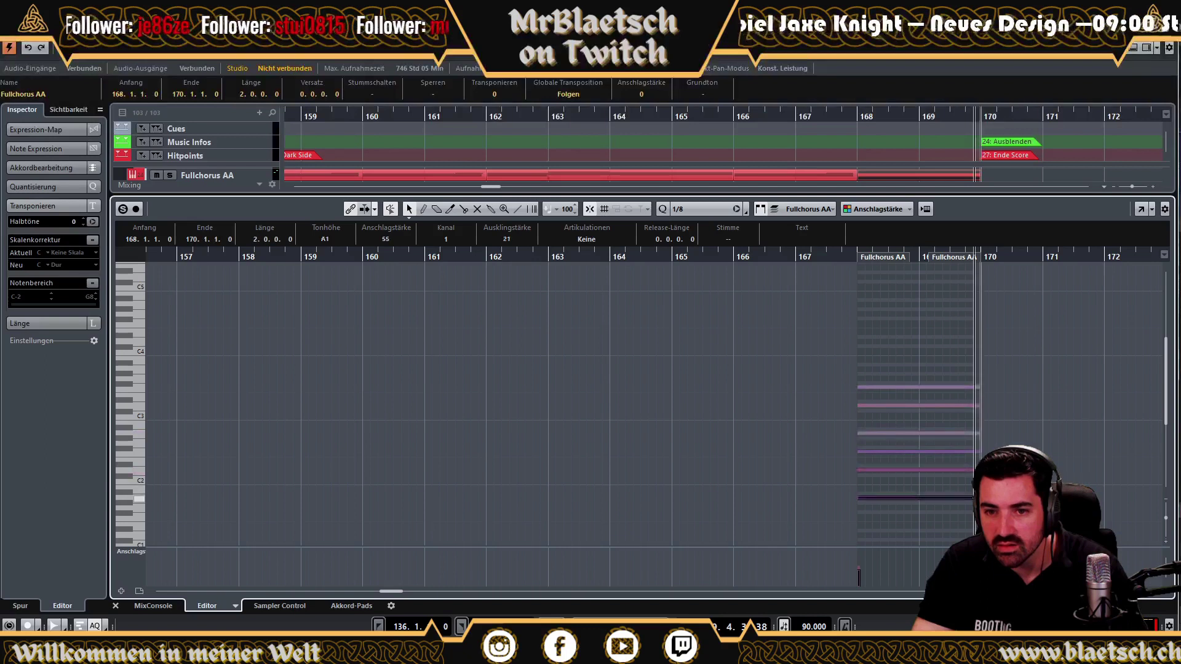
drag(906, 196, 902, 430)
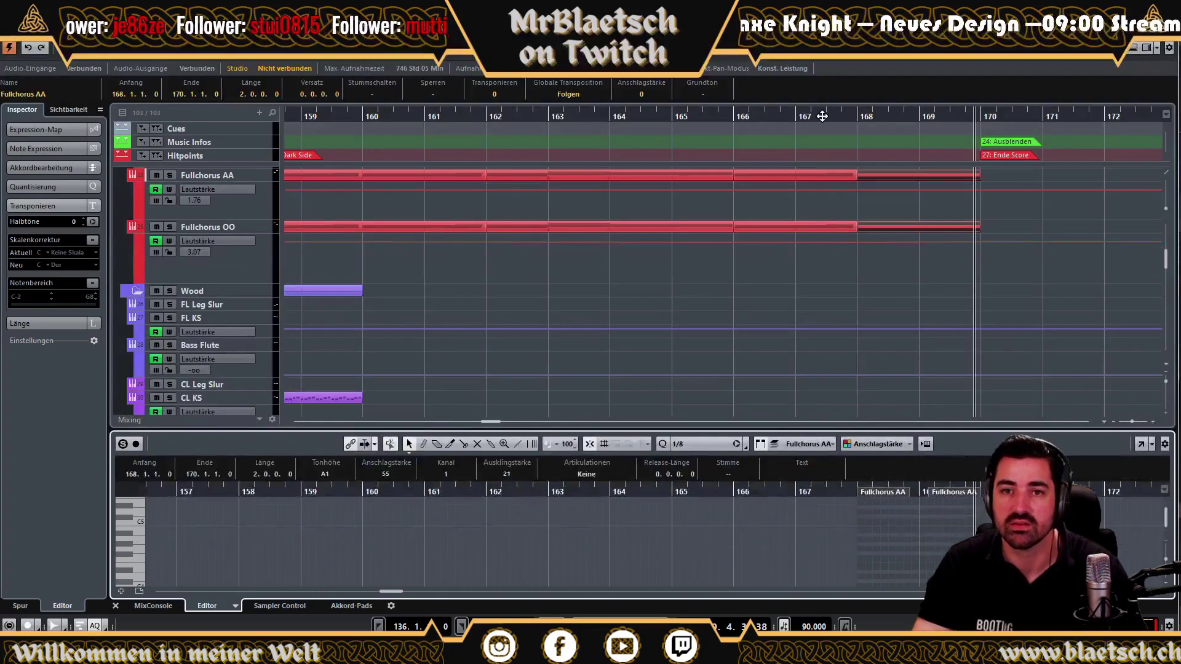
double_click(731, 115)
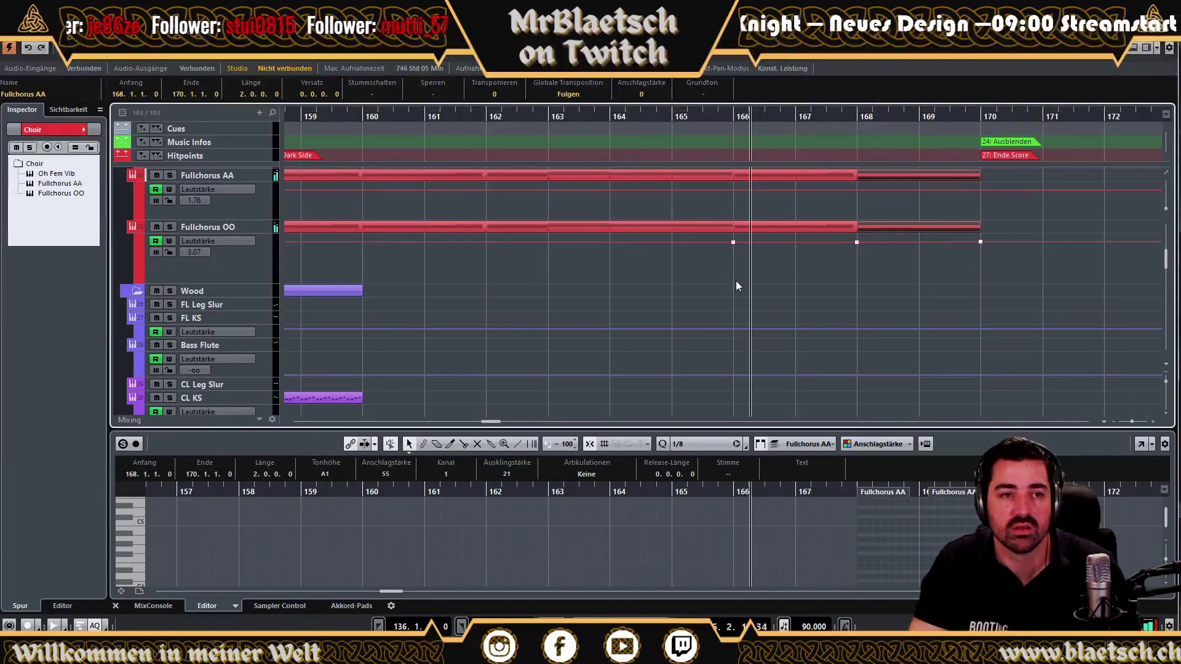
scroll(548, 268, up, 1)
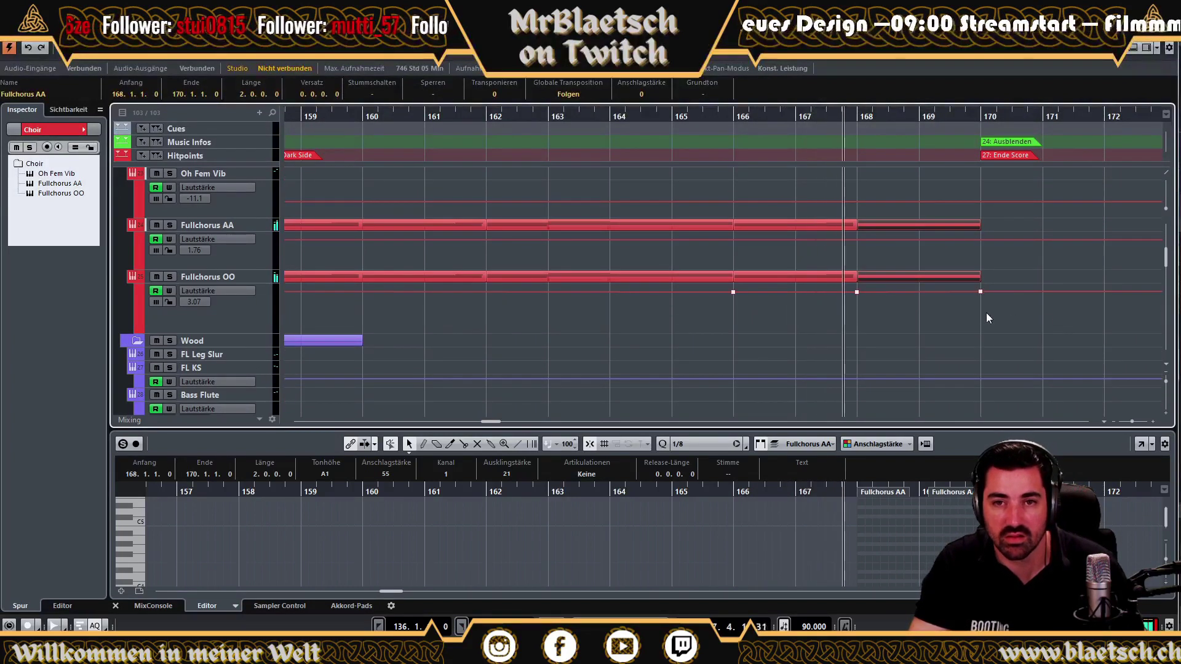
Extend the held notes of the Fullchorus AA and OO parts at bar 166 to bar 168 and replay from bar 166.
click(810, 223)
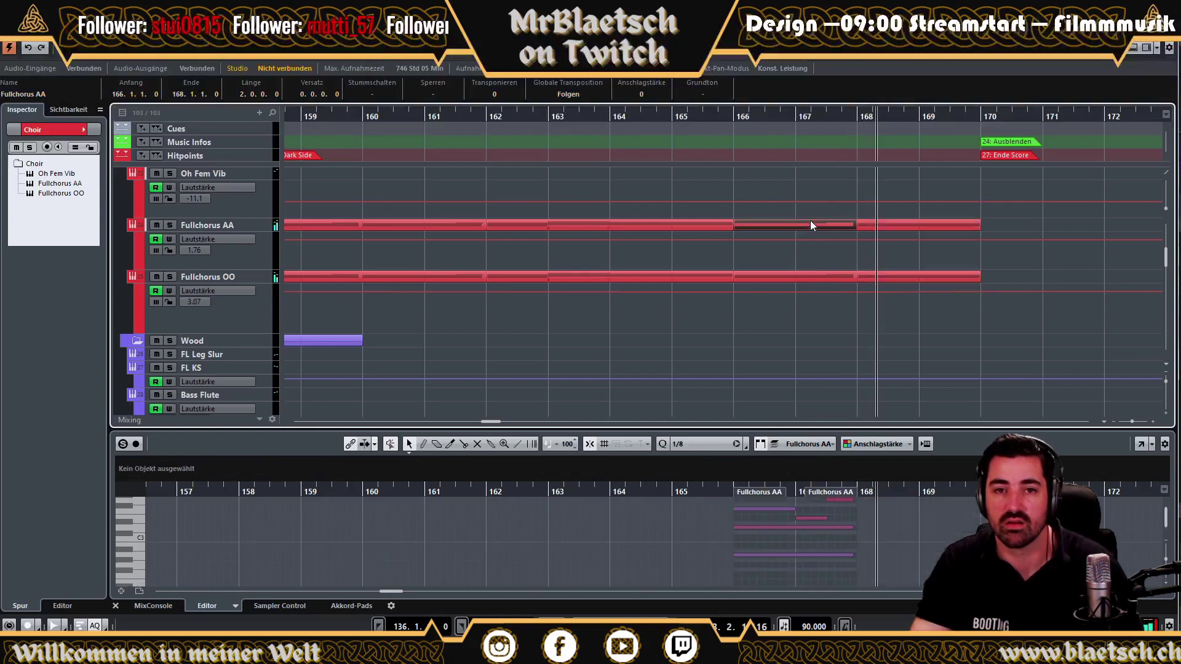
shift+click(820, 280)
scroll(867, 515, up, 2)
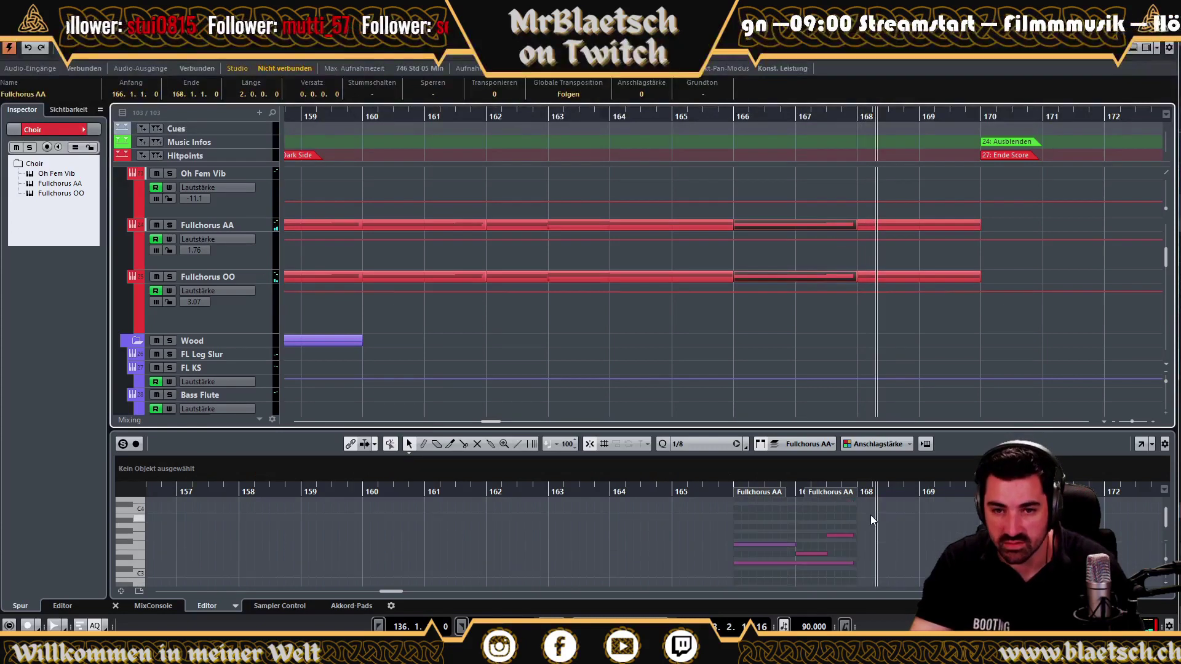
drag(846, 513, 876, 540)
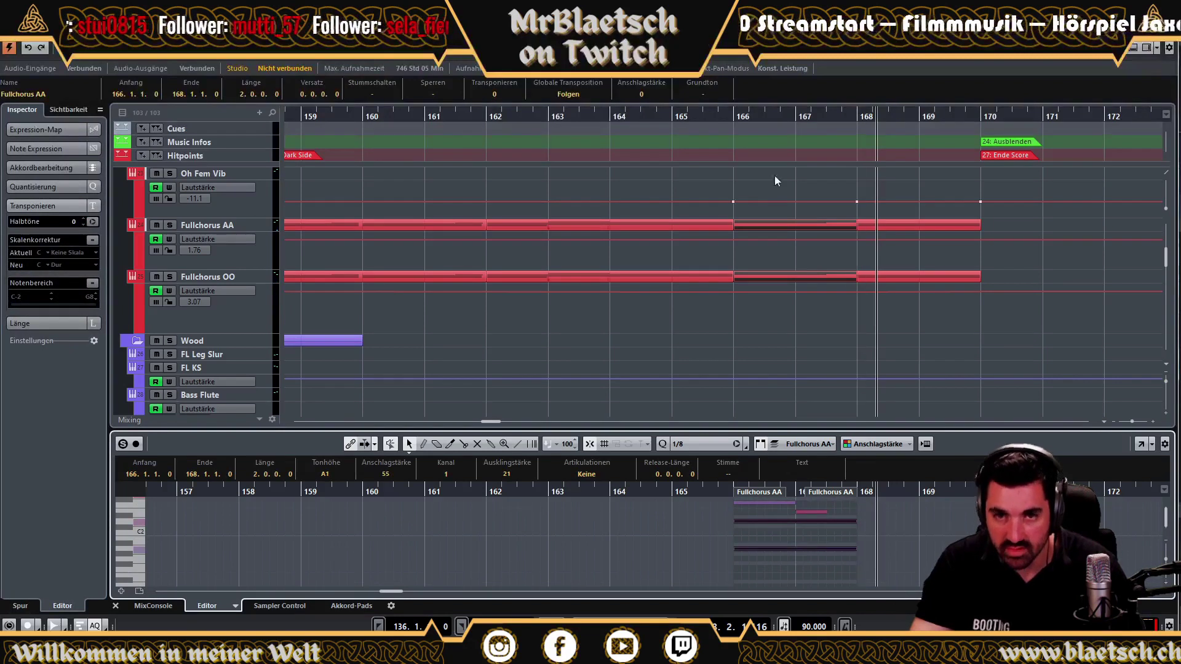
click(740, 114)
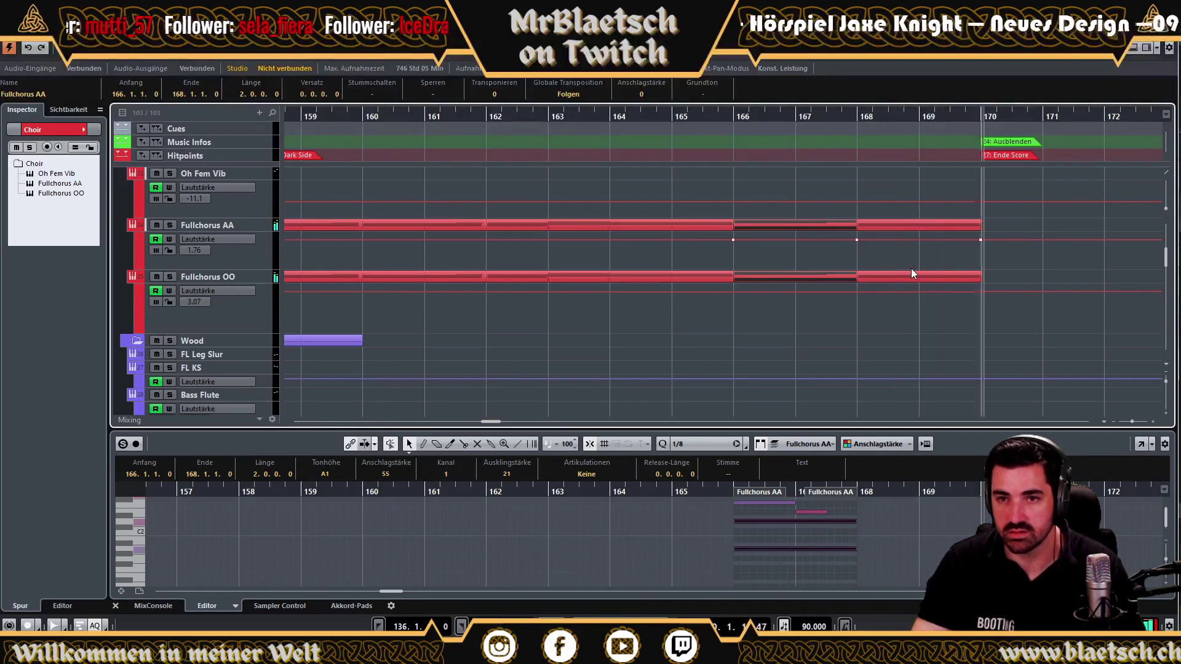
Play the end score from about bar 155 while reviewing the string, choir and woodwind tracks, and stop playback.
drag(336, 117, 382, 220)
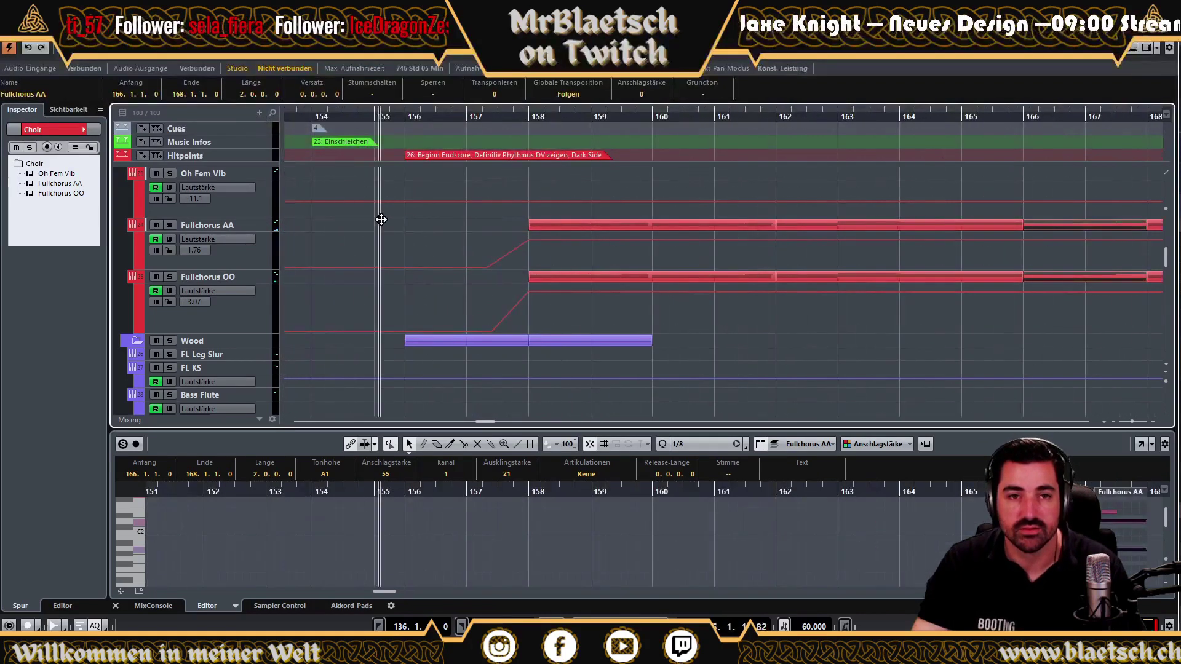
scroll(524, 323, up, 2)
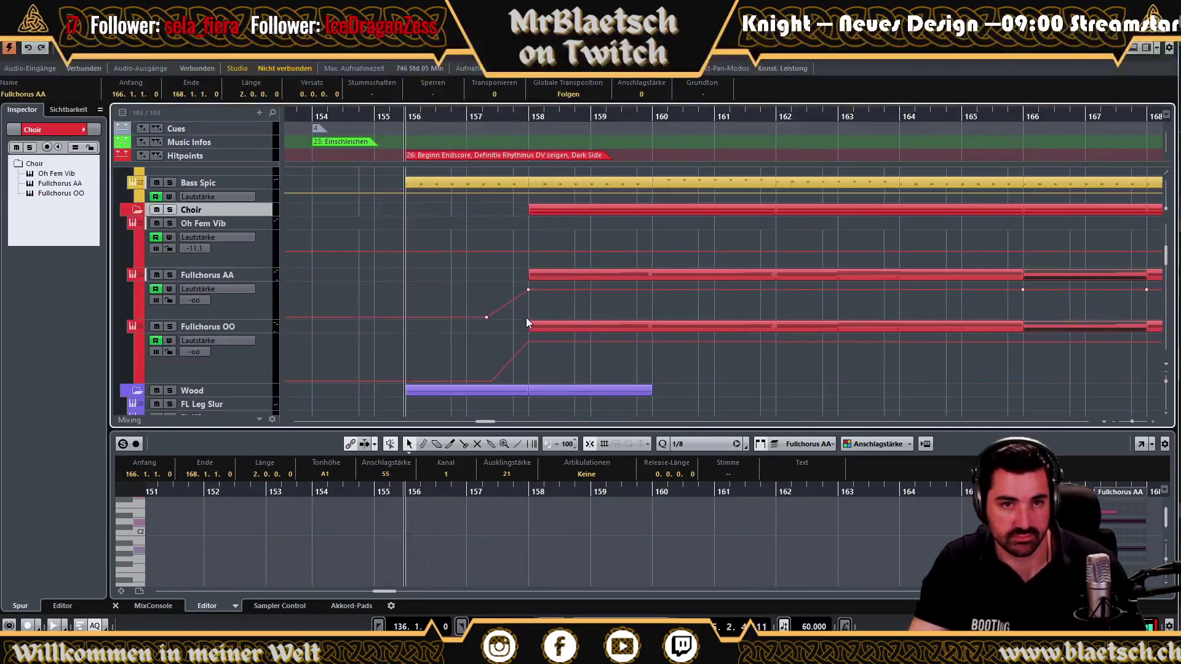
scroll(525, 317, up, 2)
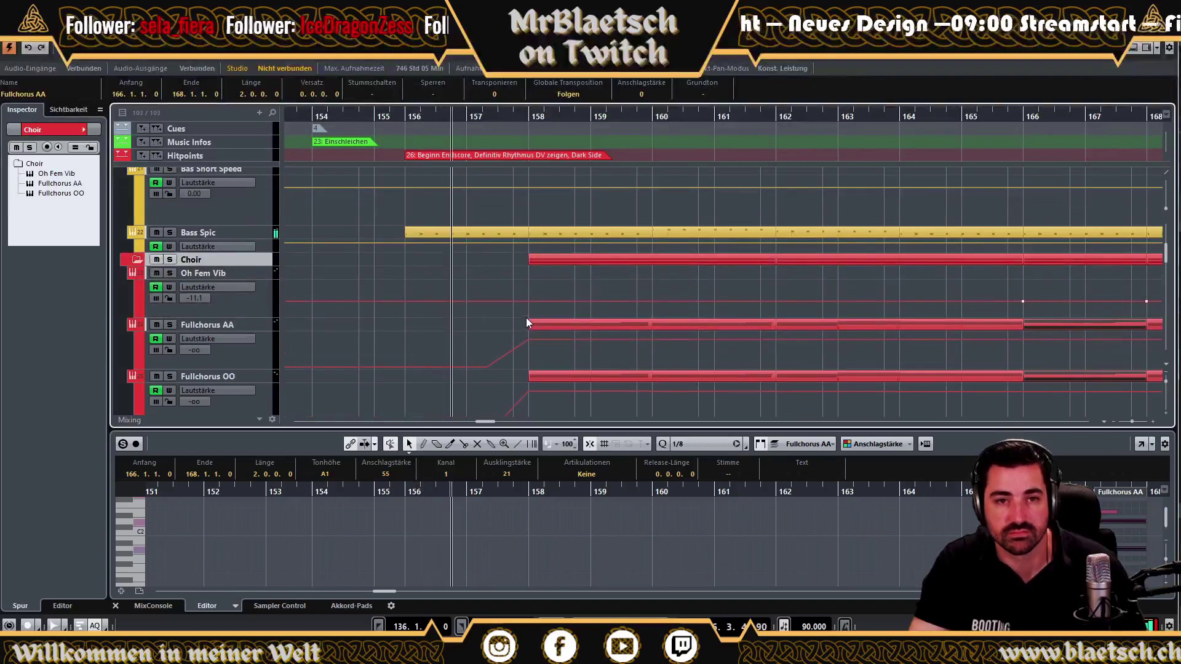
scroll(525, 317, down, 2)
scroll(522, 308, down, 3)
scroll(521, 311, down, 3)
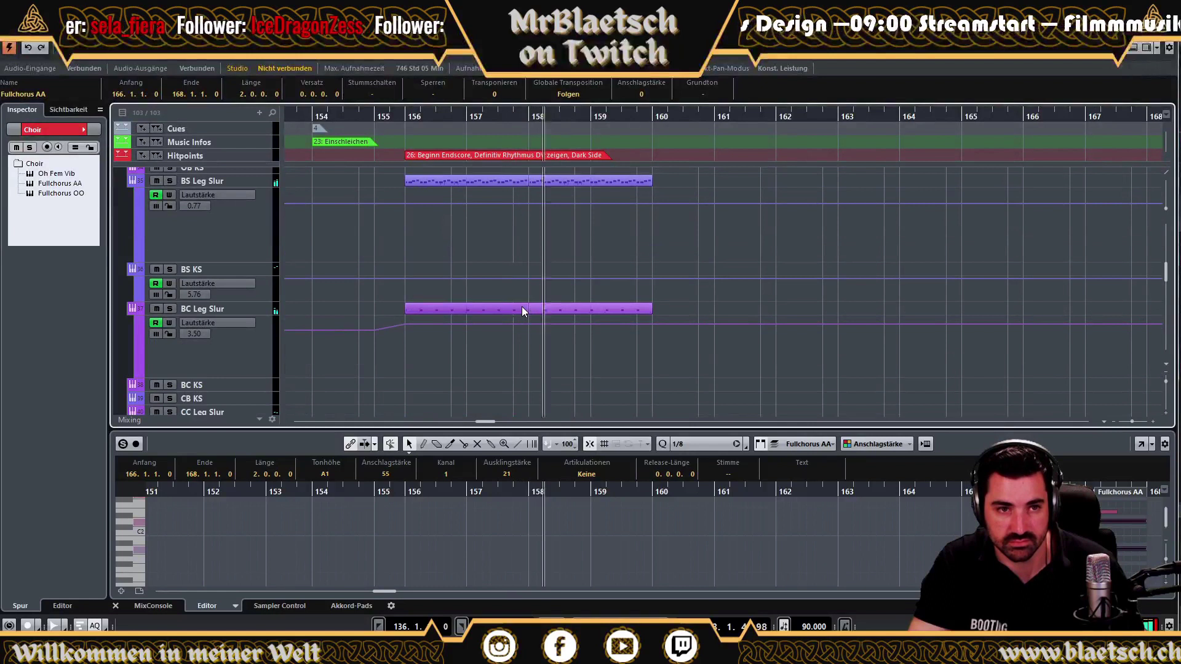
scroll(523, 310, up, 4)
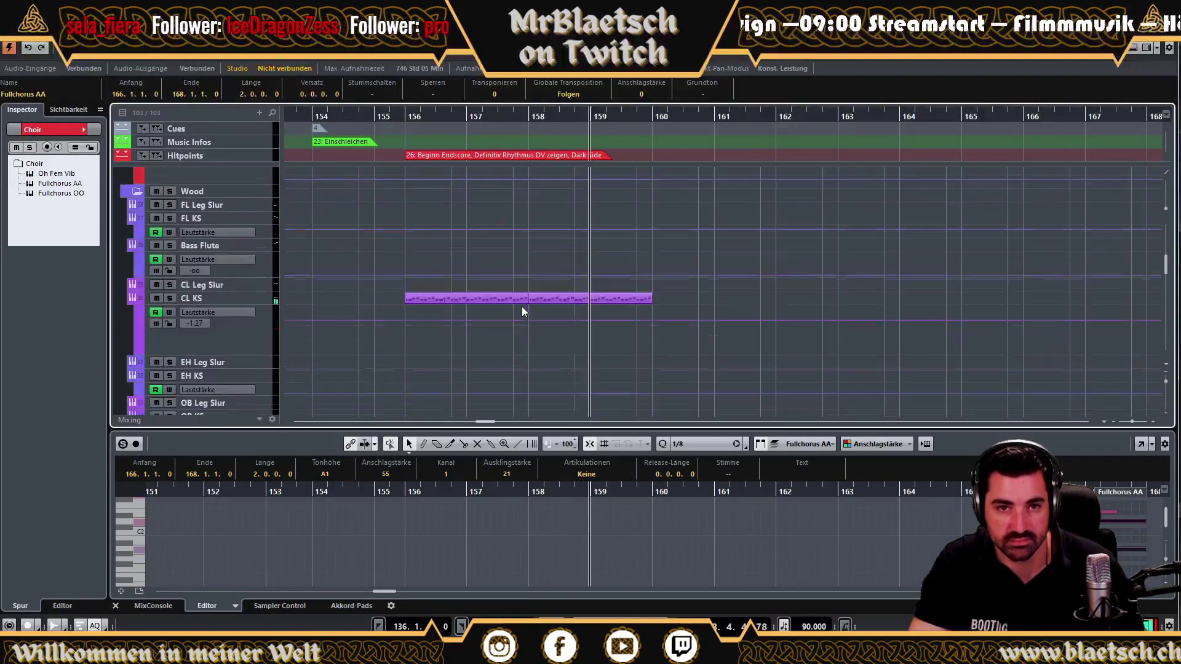
scroll(521, 306, up, 3)
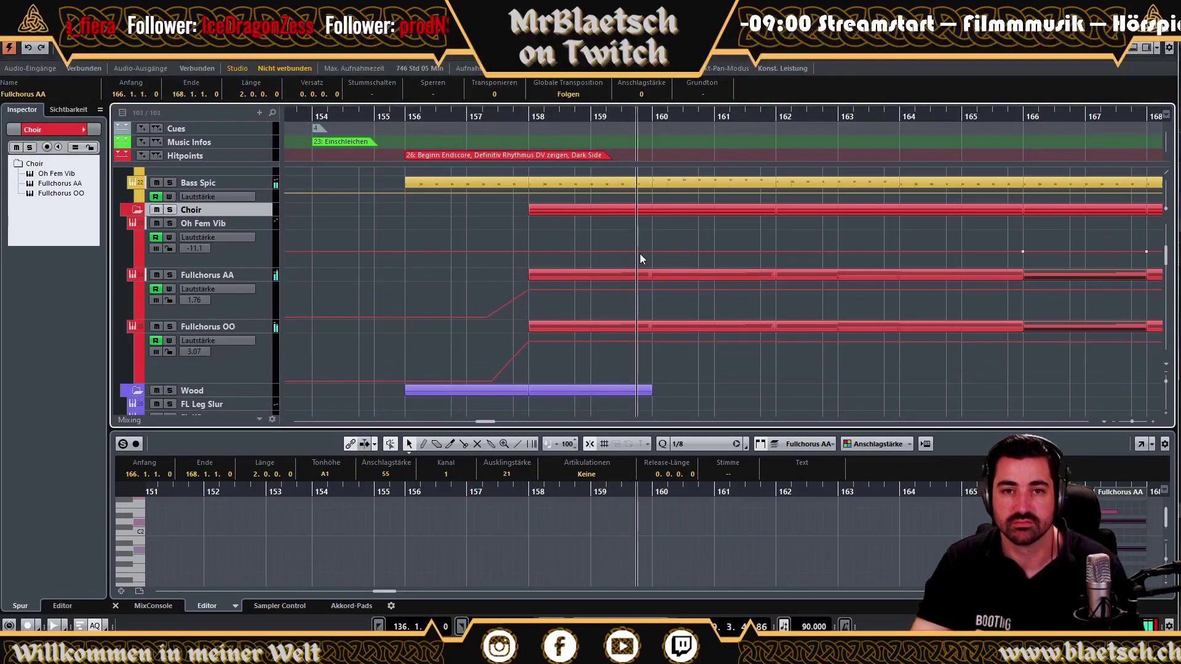
scroll(683, 265, down, 3)
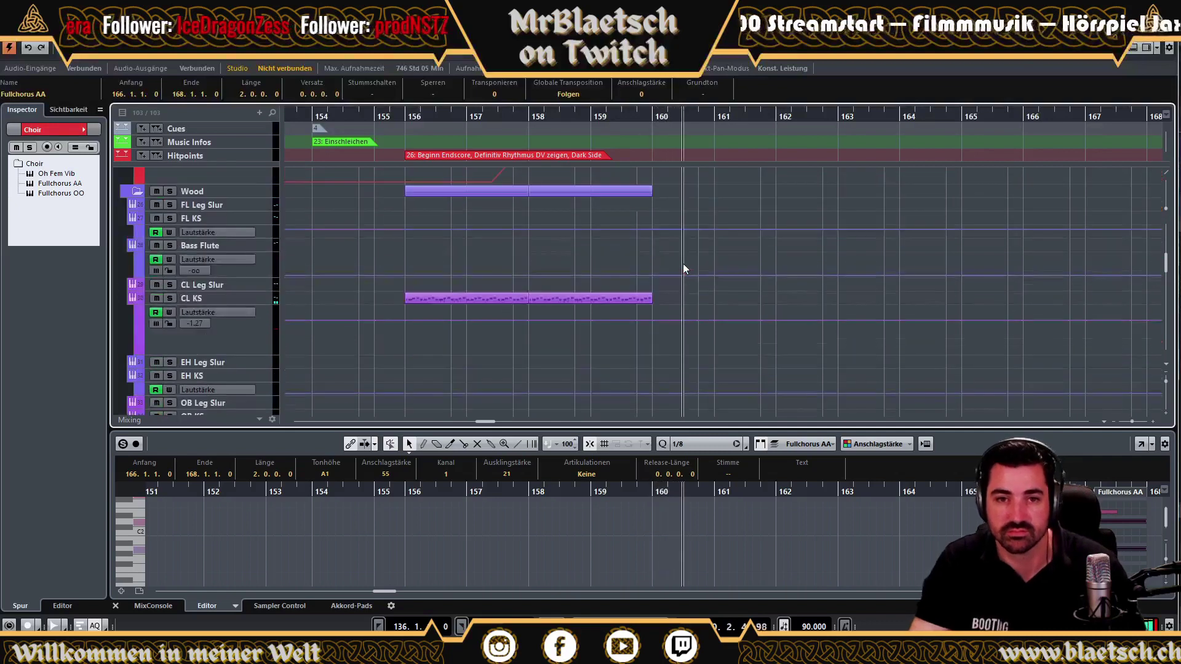
scroll(683, 268, up, 5)
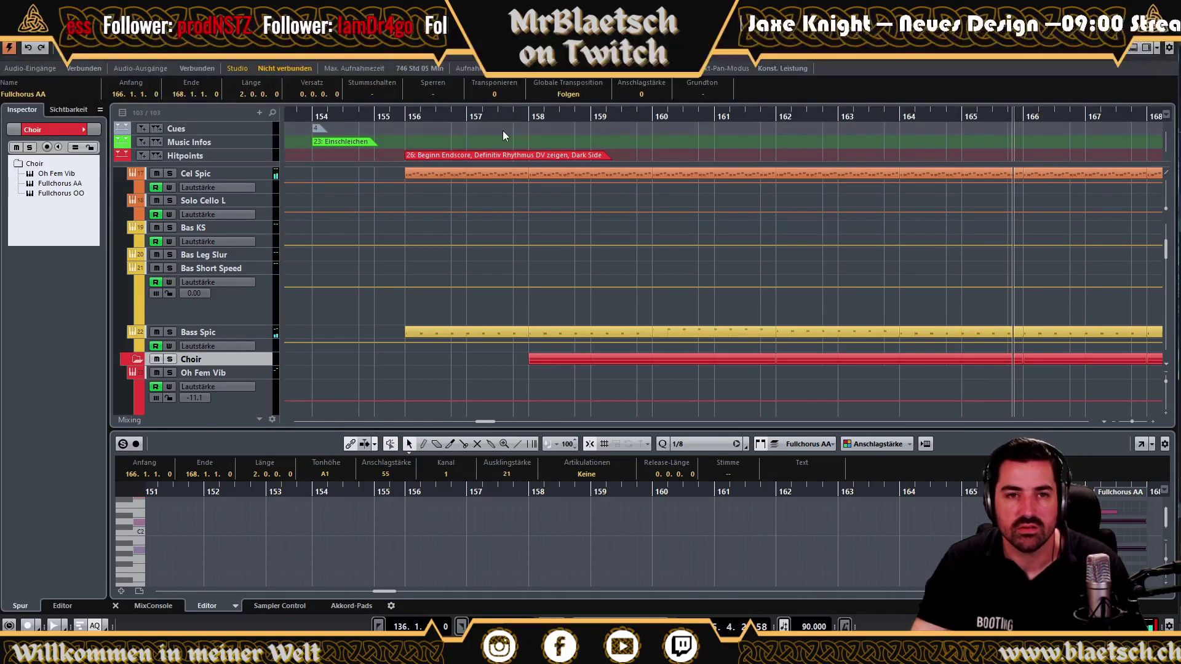
key(space)
scroll(572, 275, up, 3)
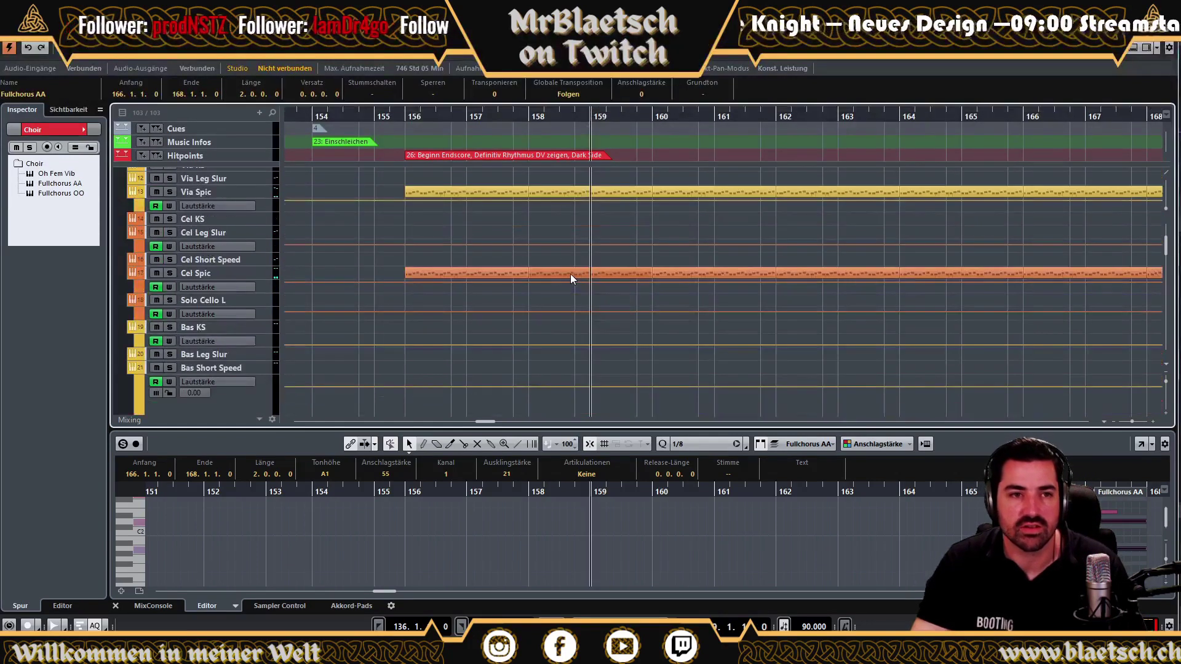
Paste the copied Trp KS parts at bar 159 onto the 1st Vio Short Speed and 2nd Vio Leg Slur tracks and play them.
scroll(252, 330, up, 8)
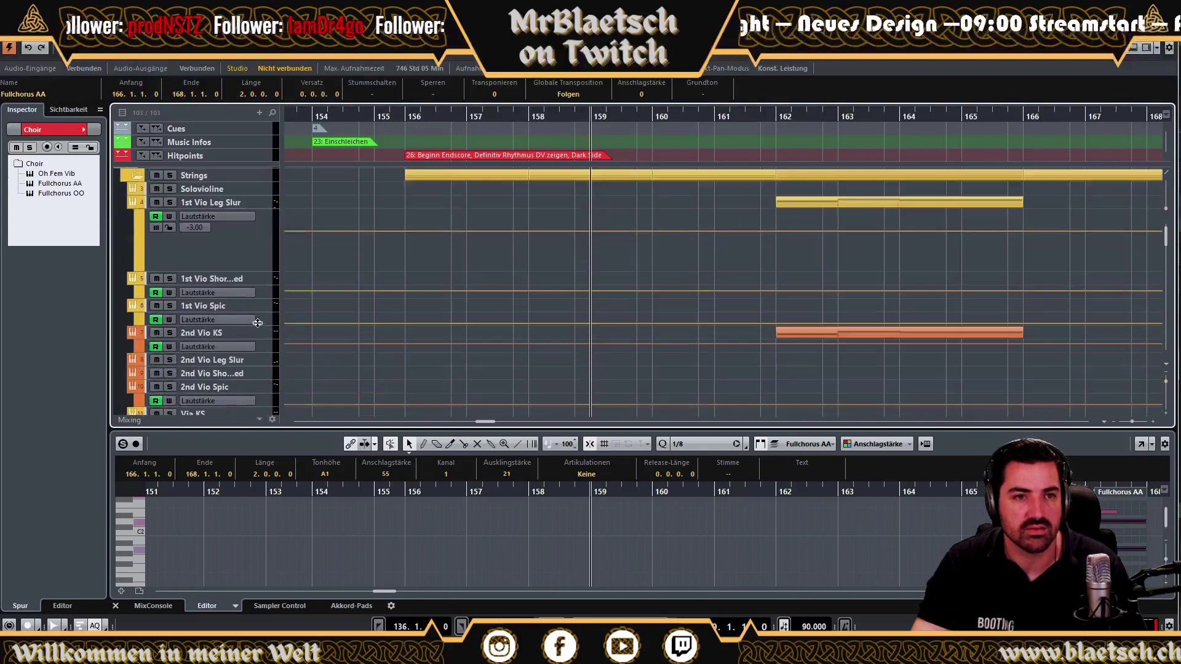
scroll(257, 322, down, 2)
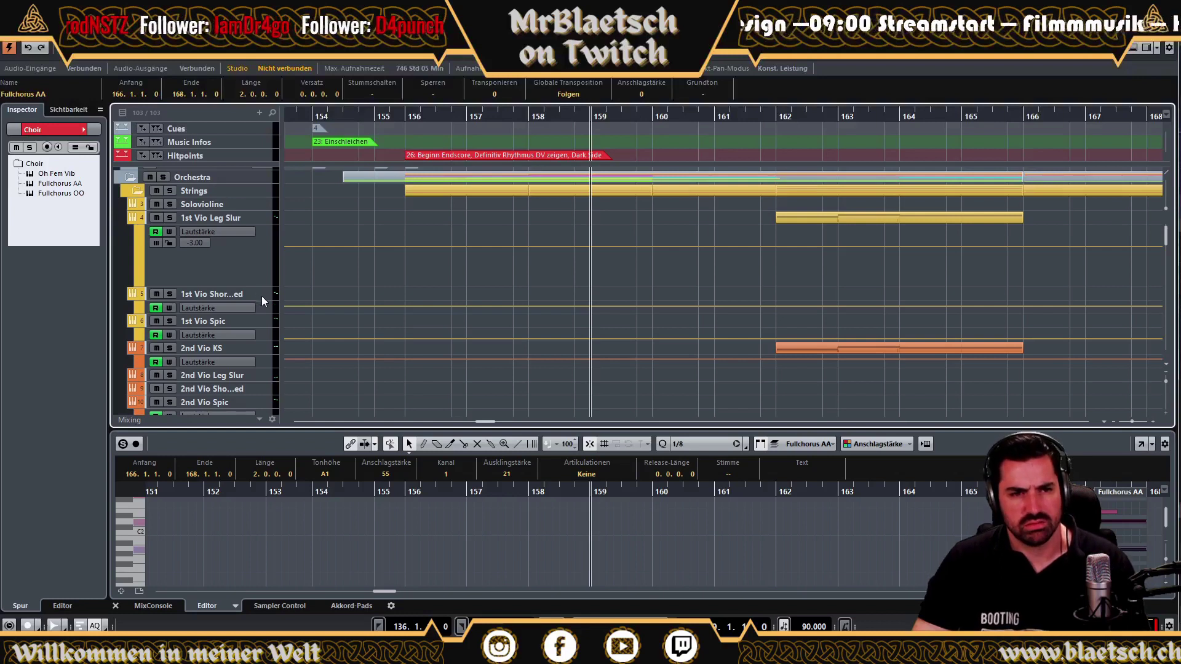
click(275, 299)
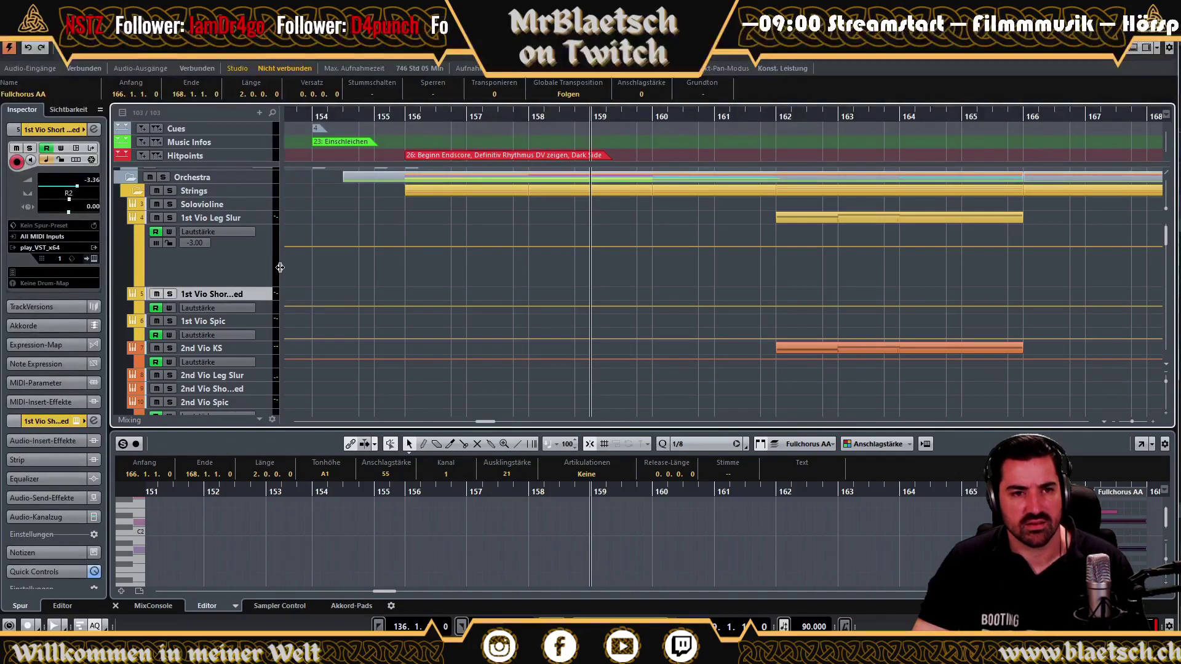
mouse_move(275, 271)
mouse_down()
mouse_move(305, 275)
mouse_move(293, 277)
mouse_up()
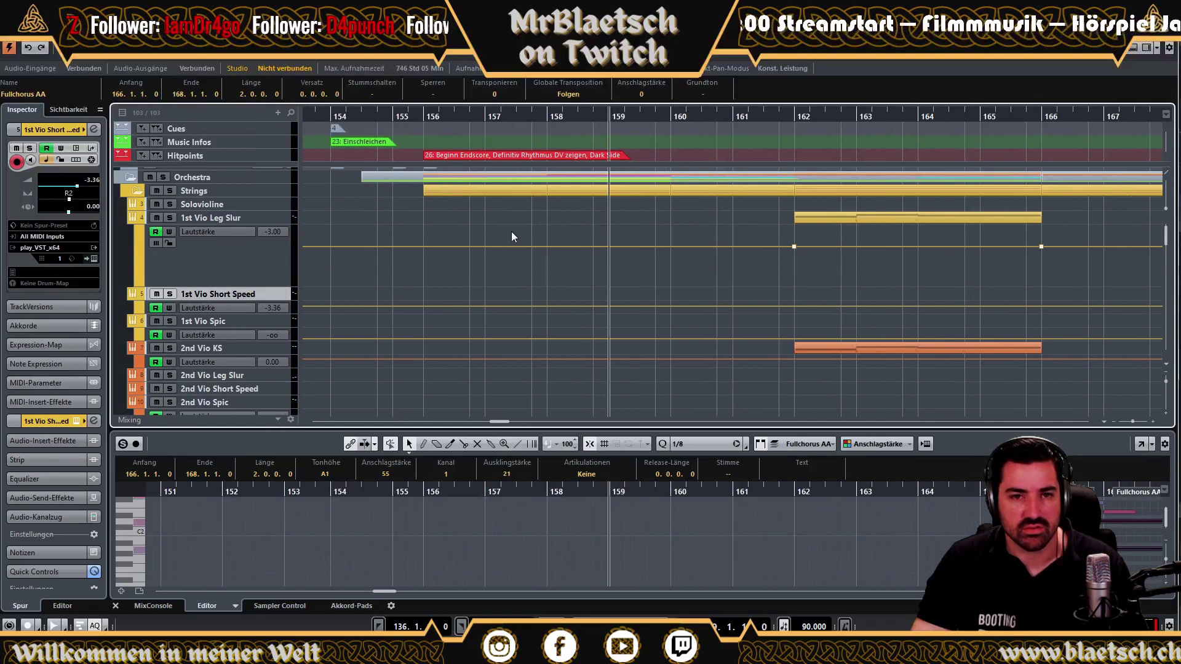
key(ctrl+v)
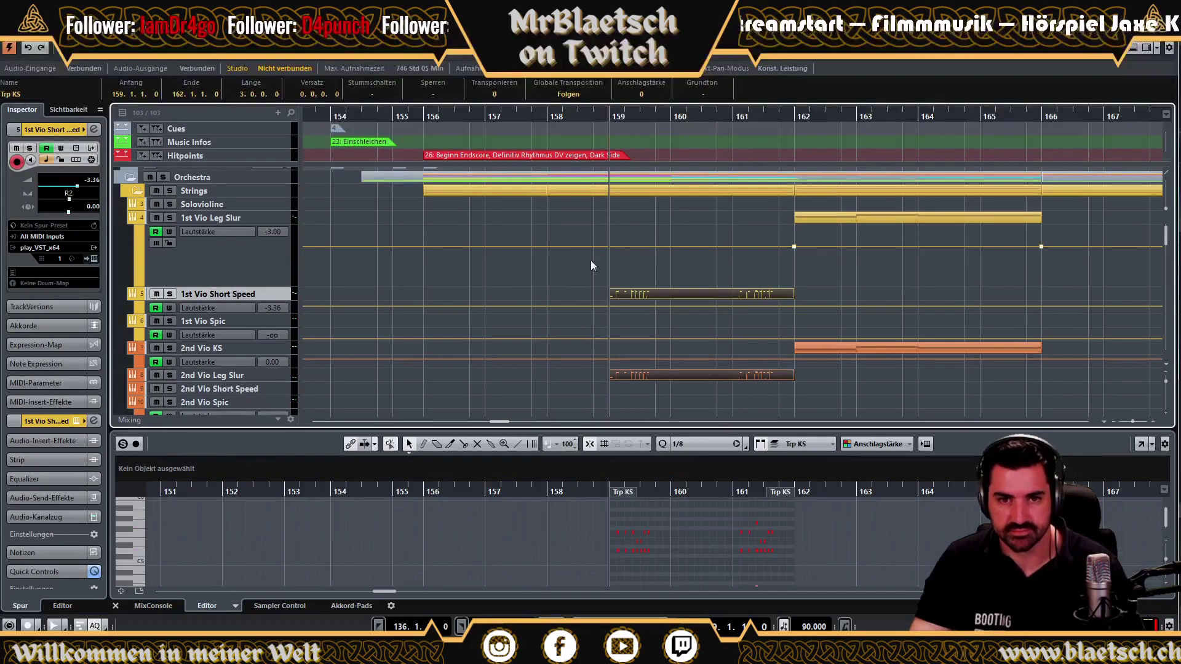
double_click(419, 116)
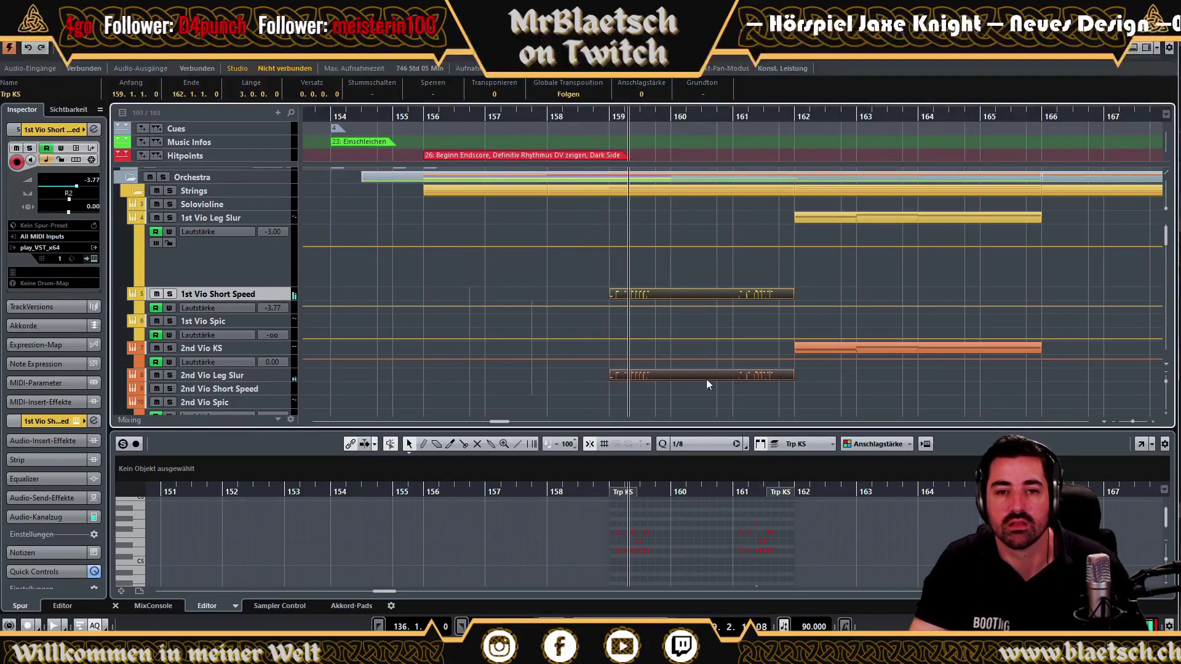
Raise the 1st Vio Short Speed volume automation to 6.02 at bar 159 and delete its point at bar 162.
click(592, 306)
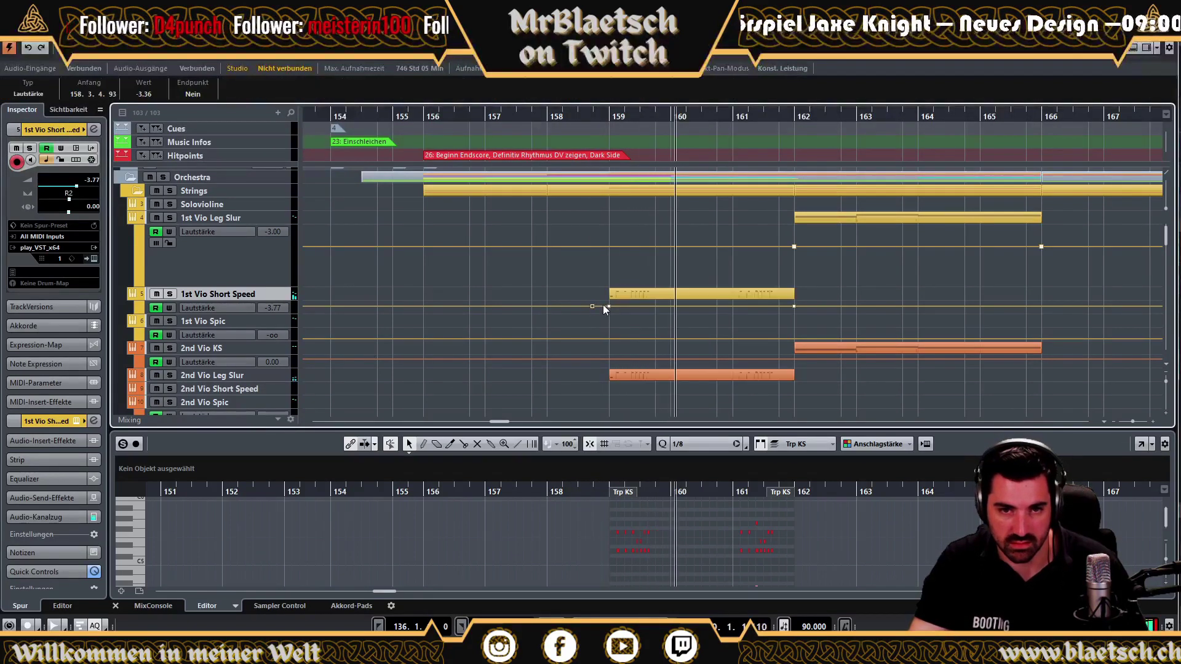
click(608, 305)
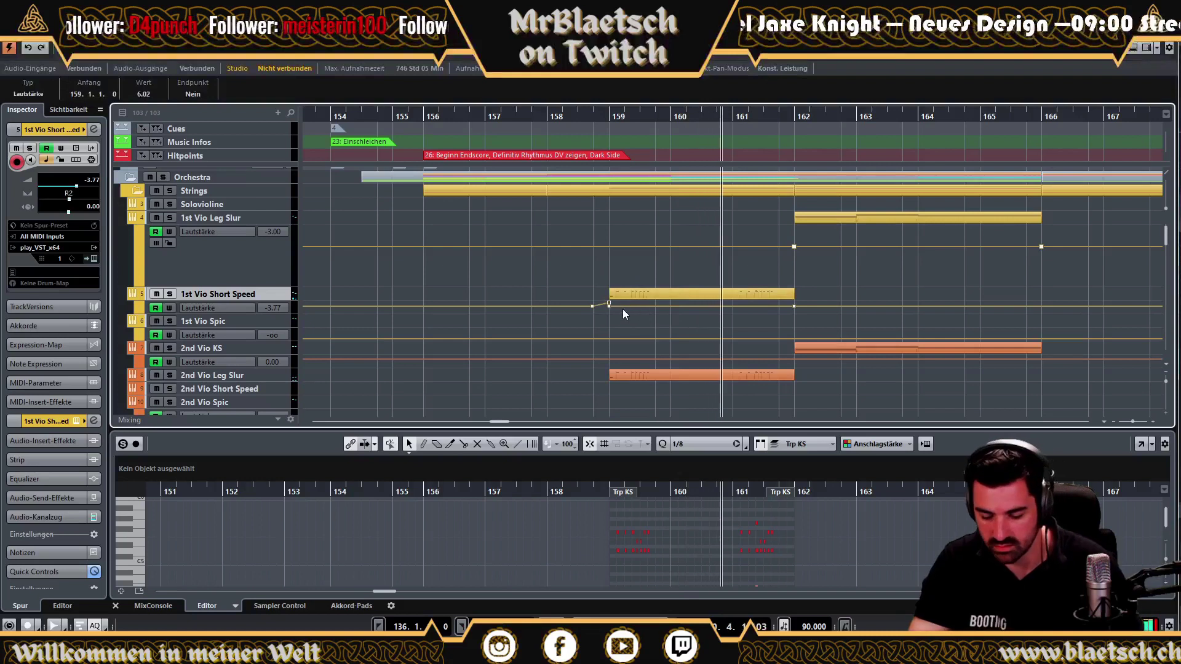
key(Delete)
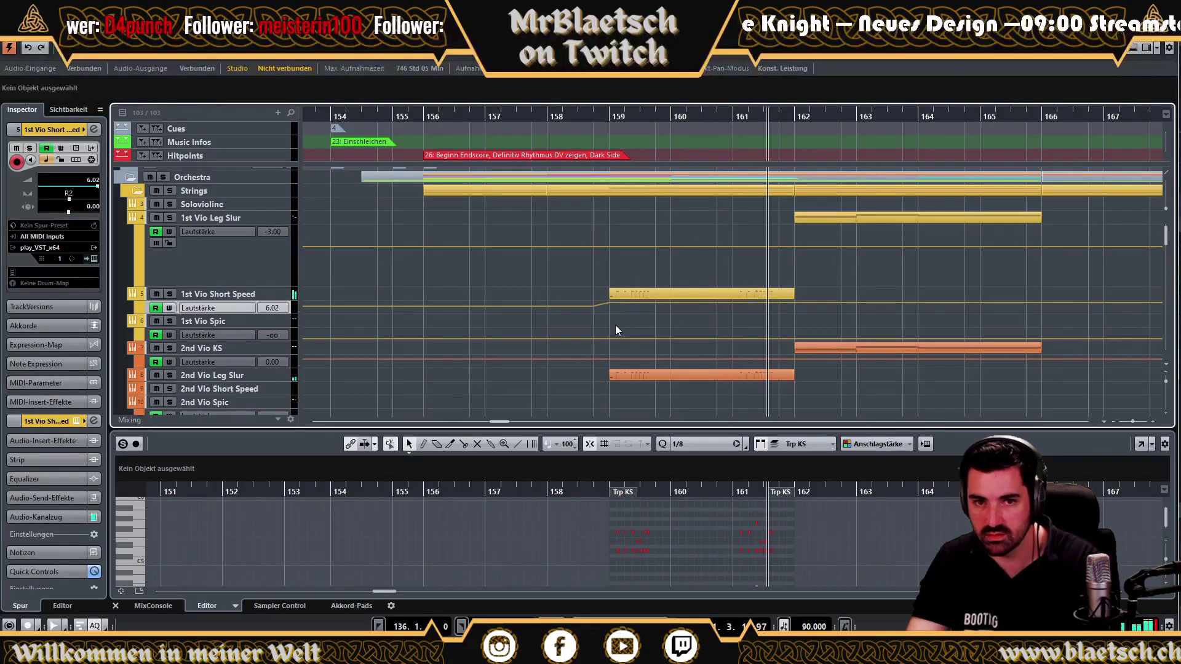
Show the 2nd Vio Leg Slur volume automation and raise it to -2.34 at bar 159 from a point just before.
click(133, 375)
scroll(646, 387, down, 2)
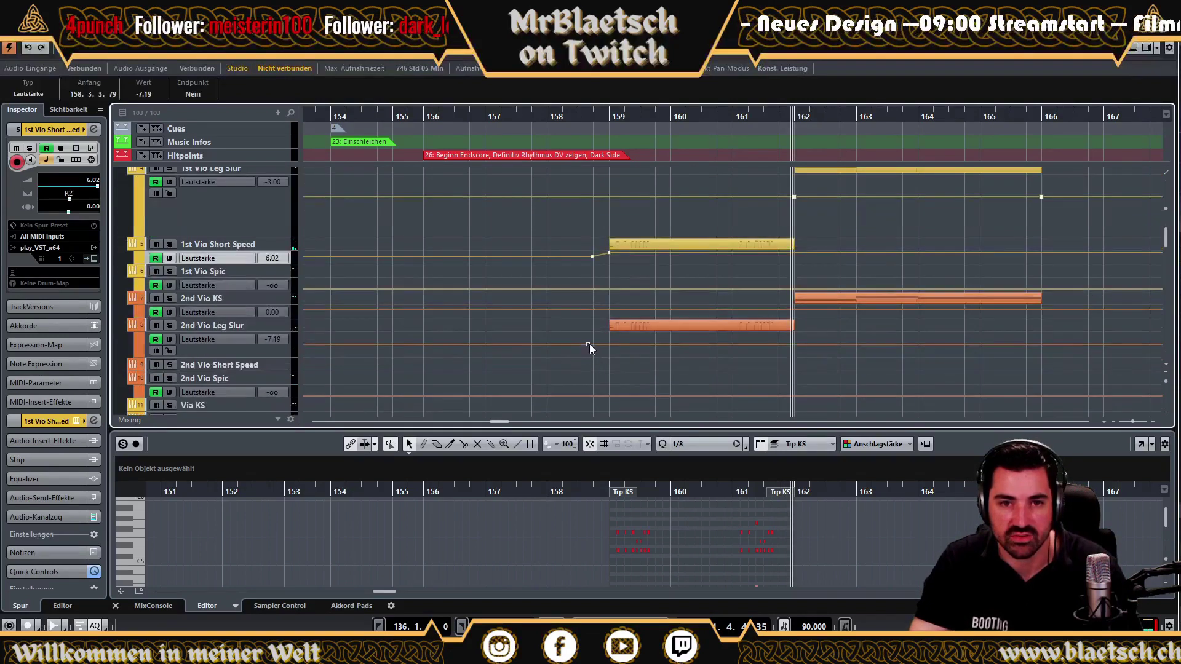
drag(609, 347, 609, 341)
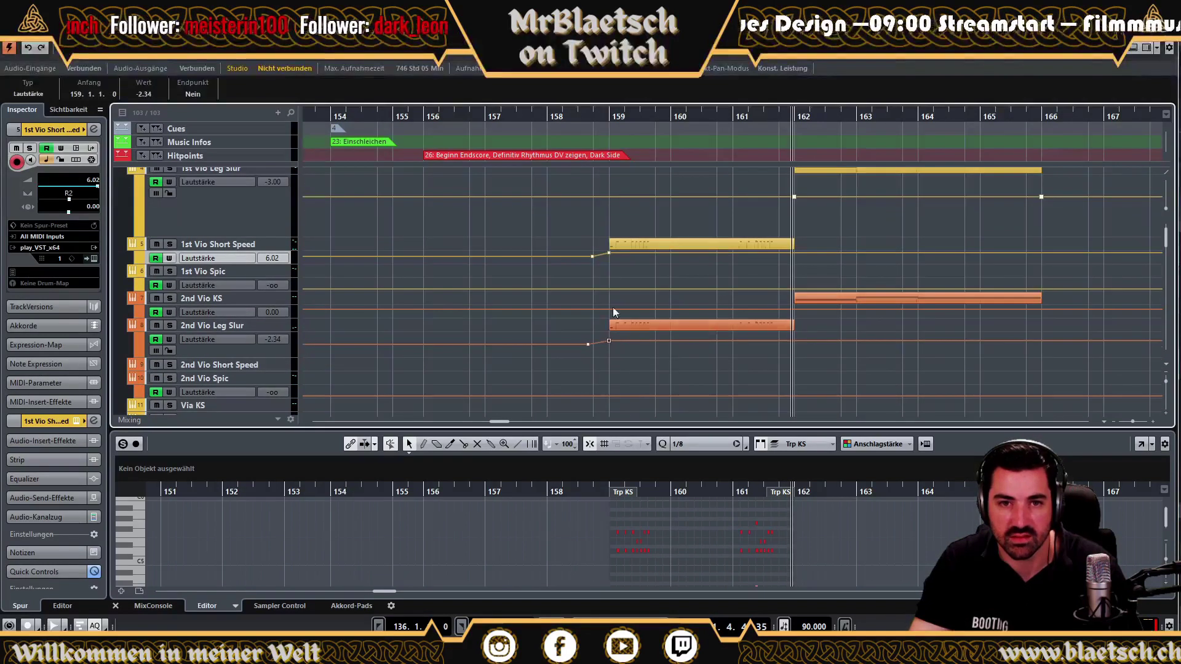
Set the volume automation at bar 159 to 1.34 for 1st Vio Short Speed and 0.44 for 2nd Vio Leg Slur.
drag(280, 263, 517, 292)
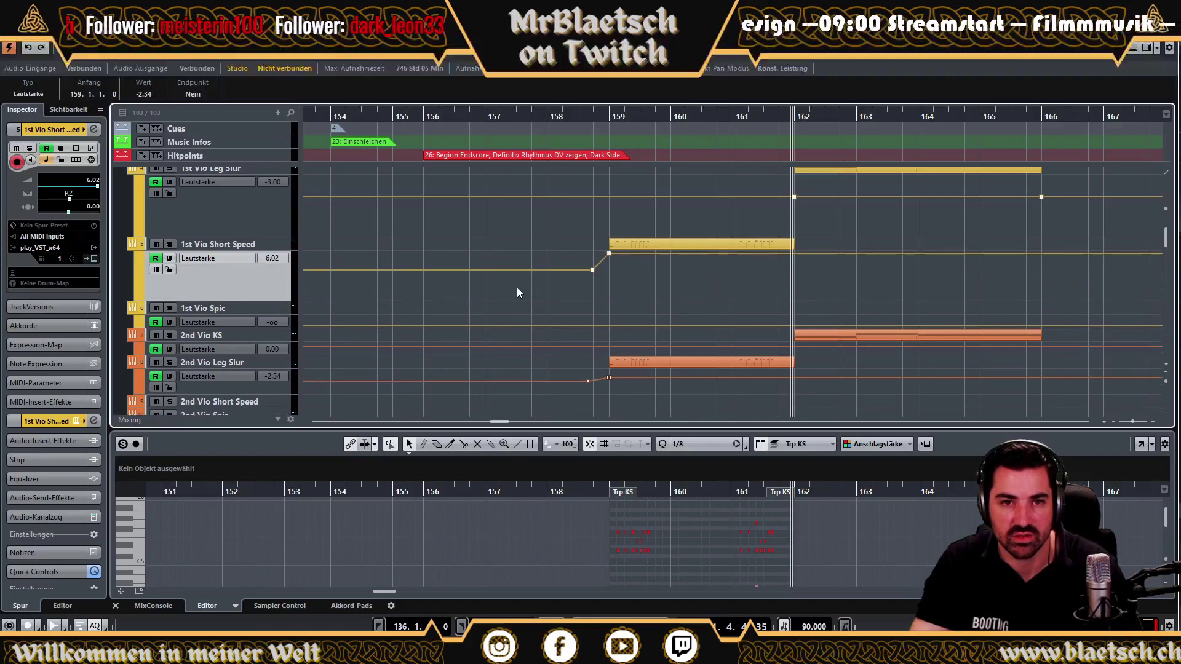
drag(608, 254, 608, 263)
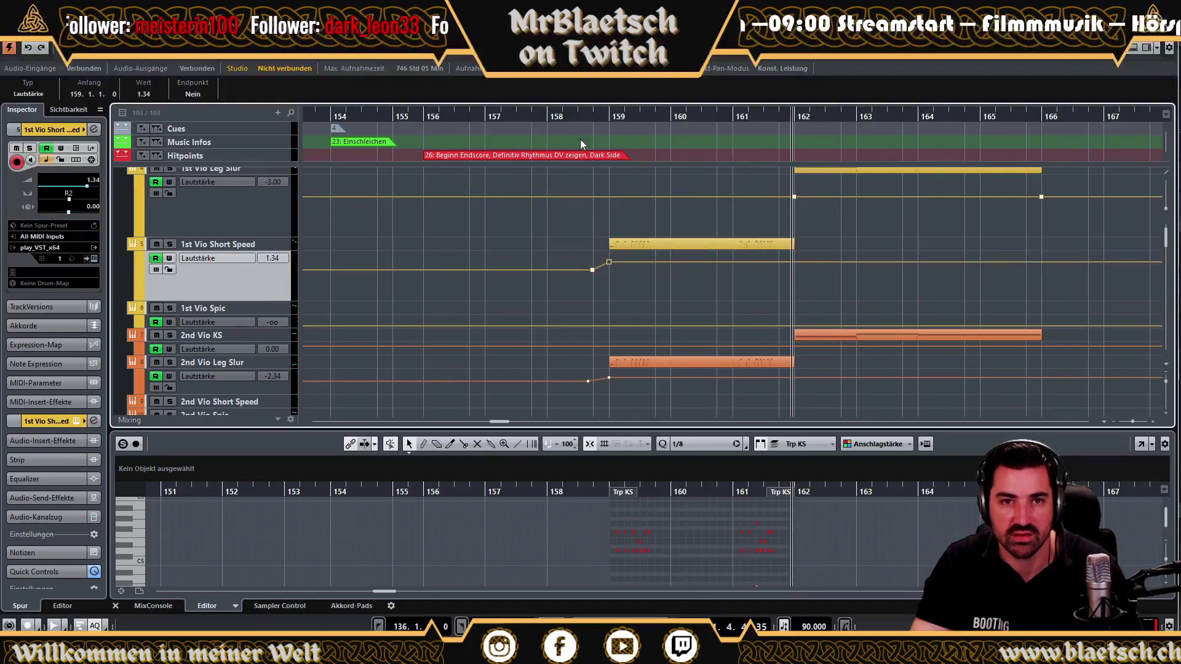
drag(610, 378, 609, 375)
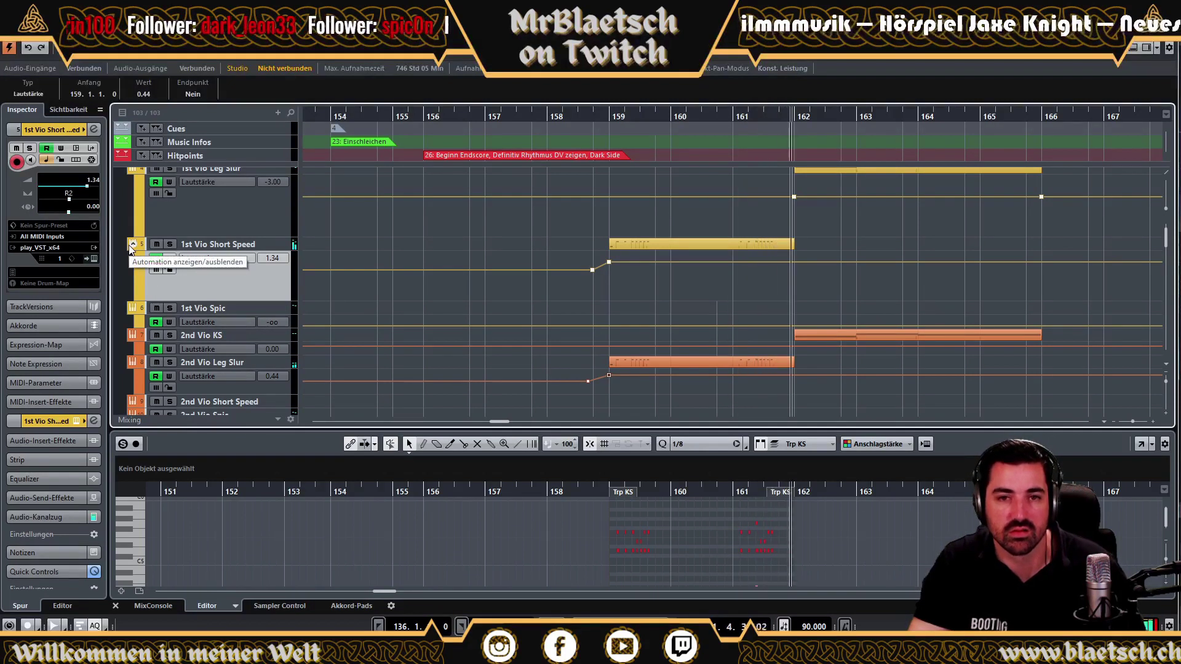
Hide the 1st Vio Short Speed automation lane and review the string tracks during playback.
click(131, 245)
scroll(842, 347, down, 1)
scroll(843, 336, up, 2)
scroll(843, 335, down, 1)
scroll(842, 340, up, 2)
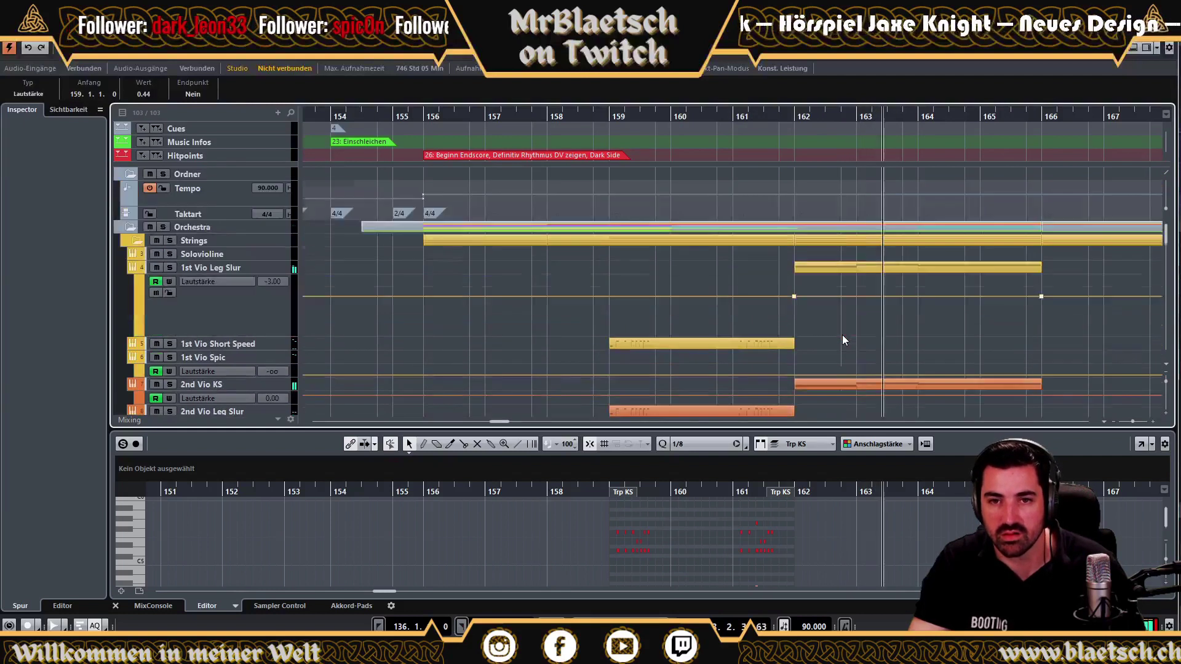
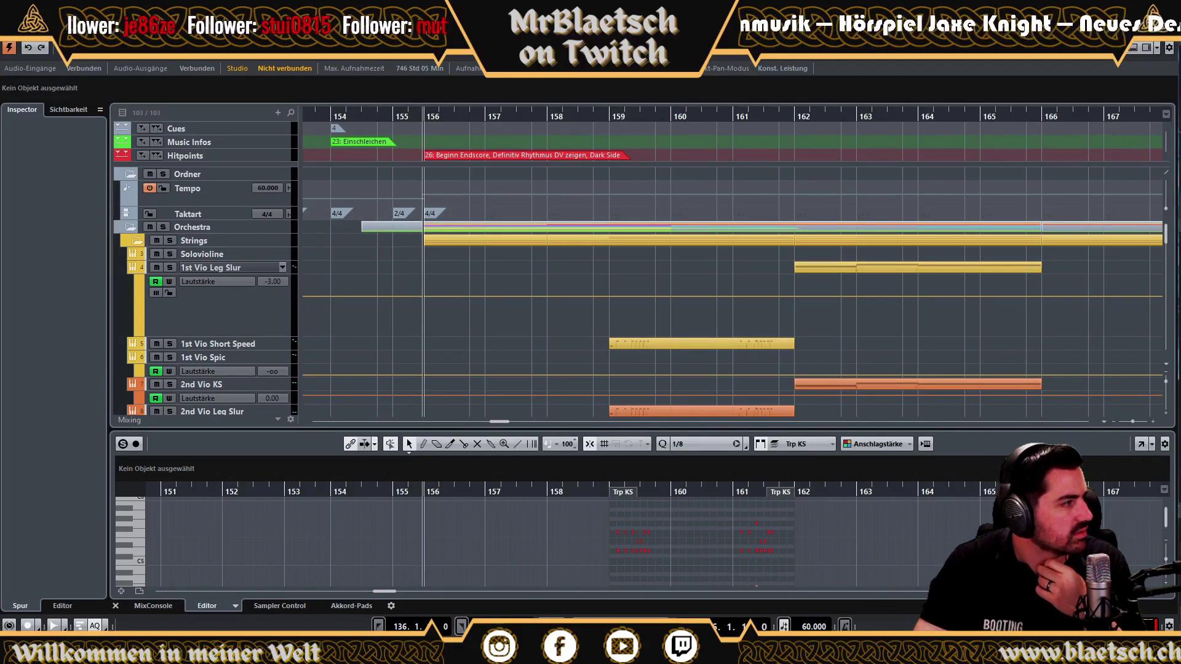
Paste the copied eight-bar part onto the Solo Cello L track at bar 156.
scroll(636, 293, down, 10)
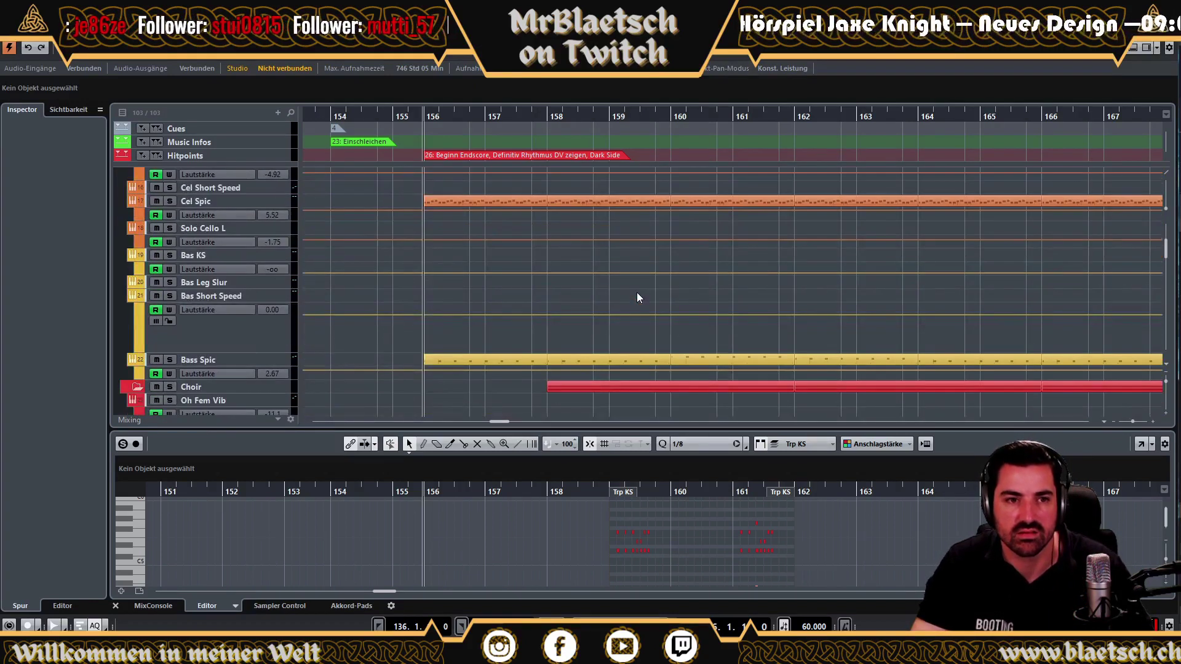
scroll(455, 333, up, 2)
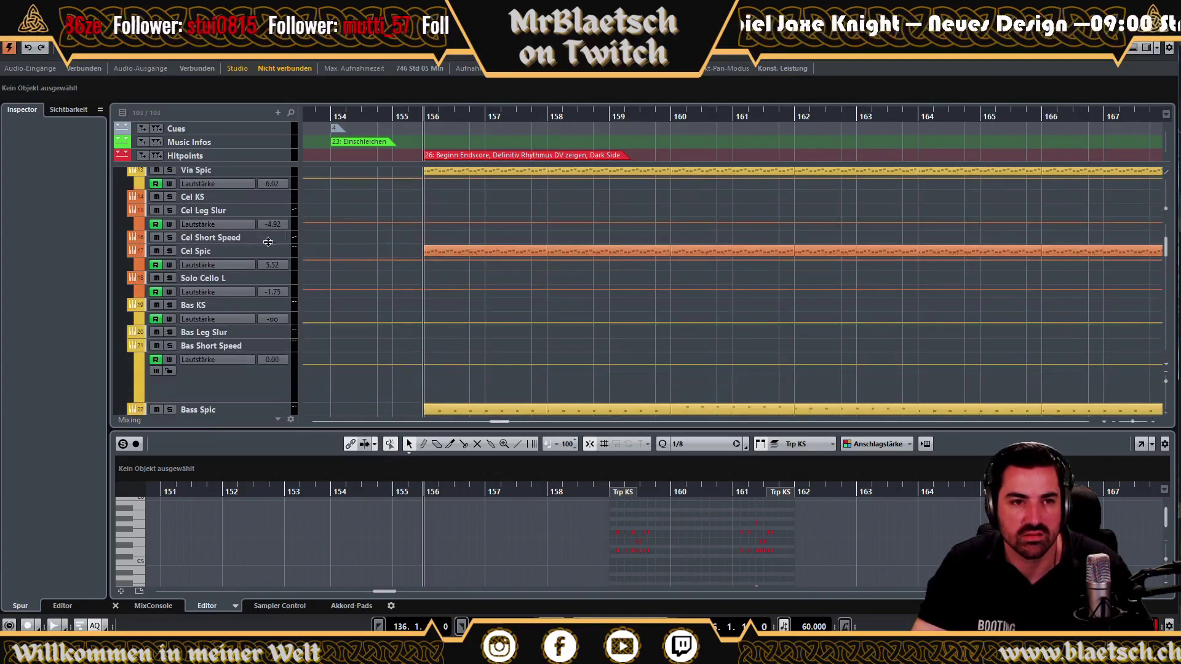
scroll(264, 245, up, 2)
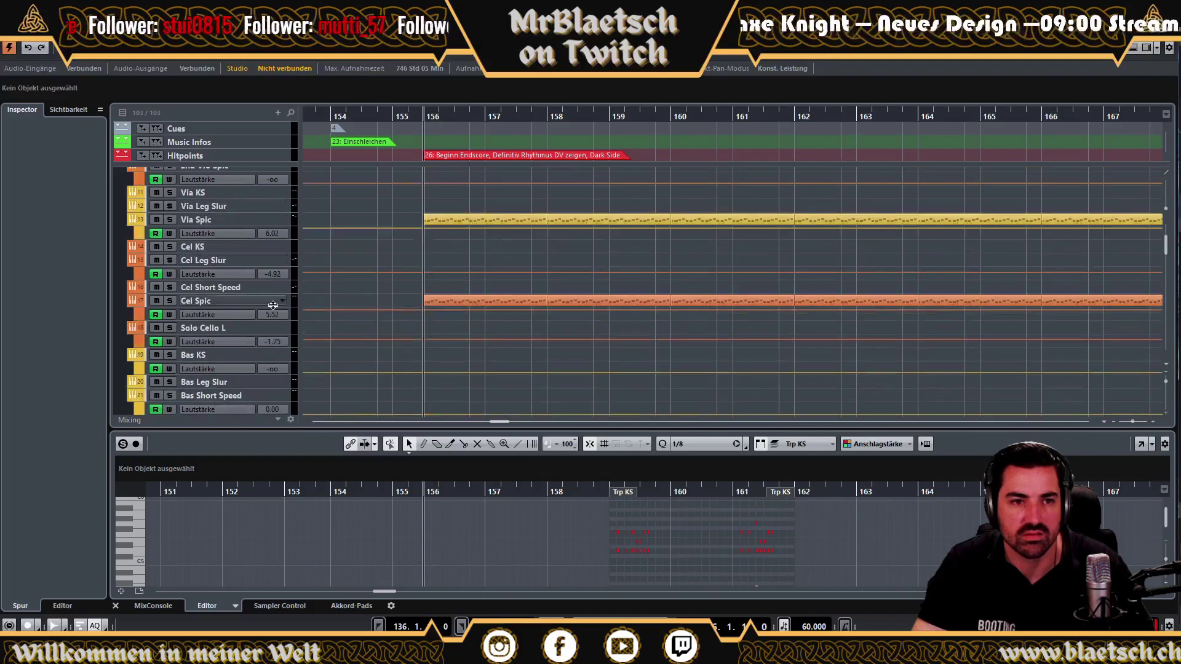
click(279, 332)
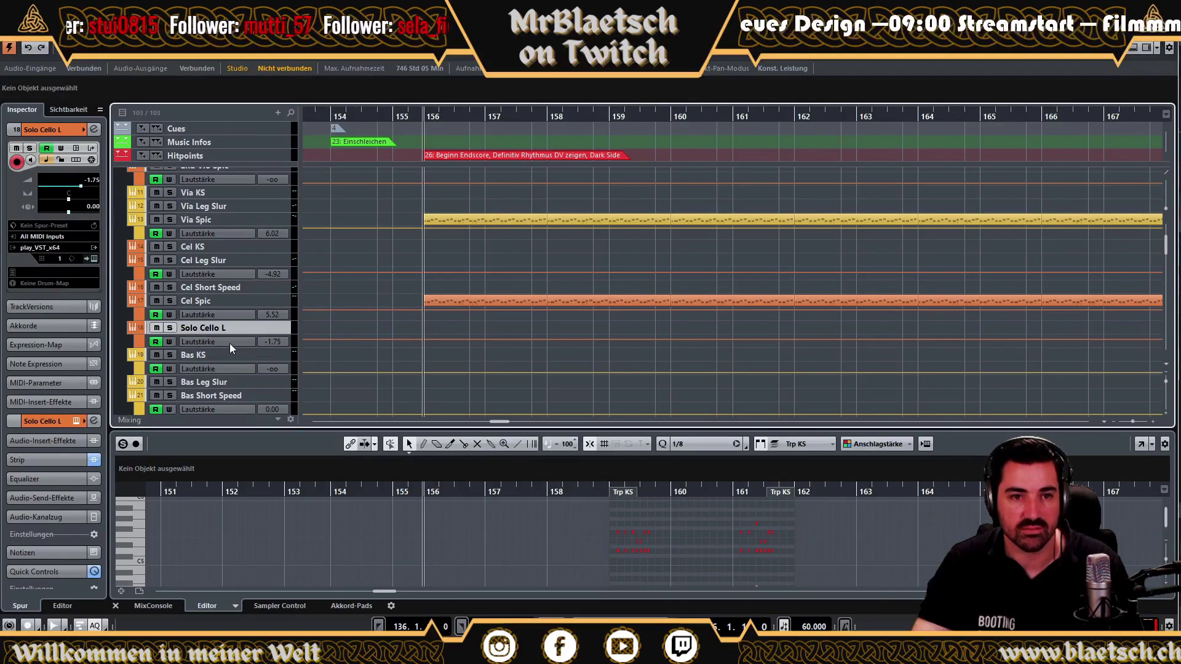
key(ctrl+v)
click(338, 329)
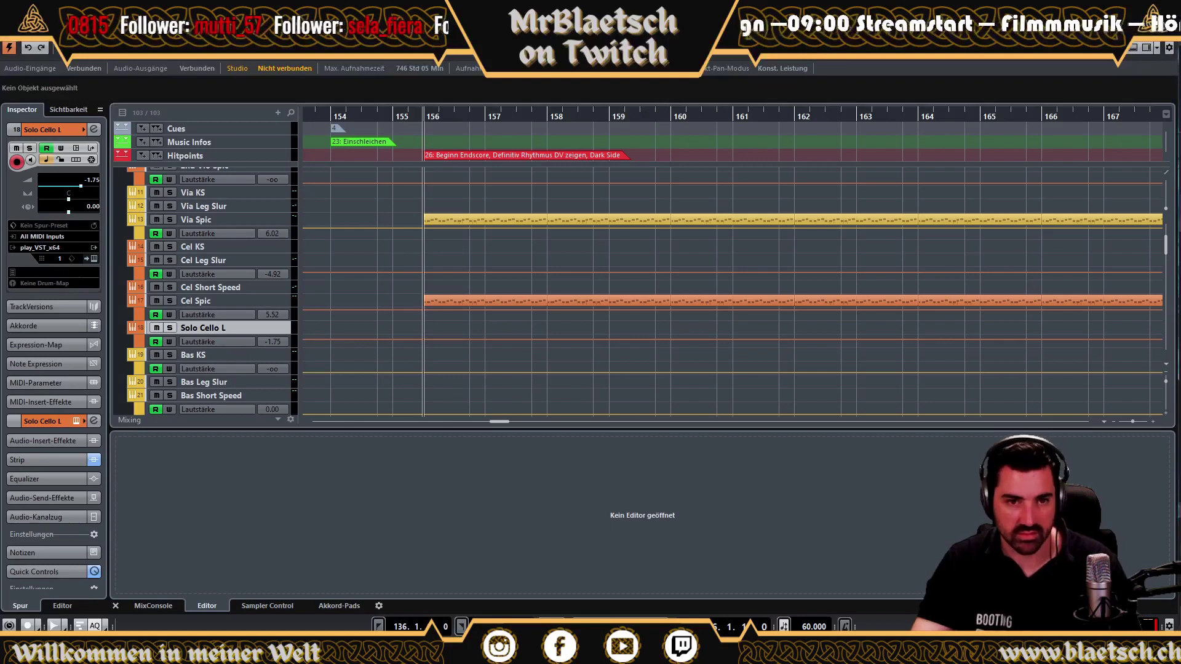
key(ctrl+v)
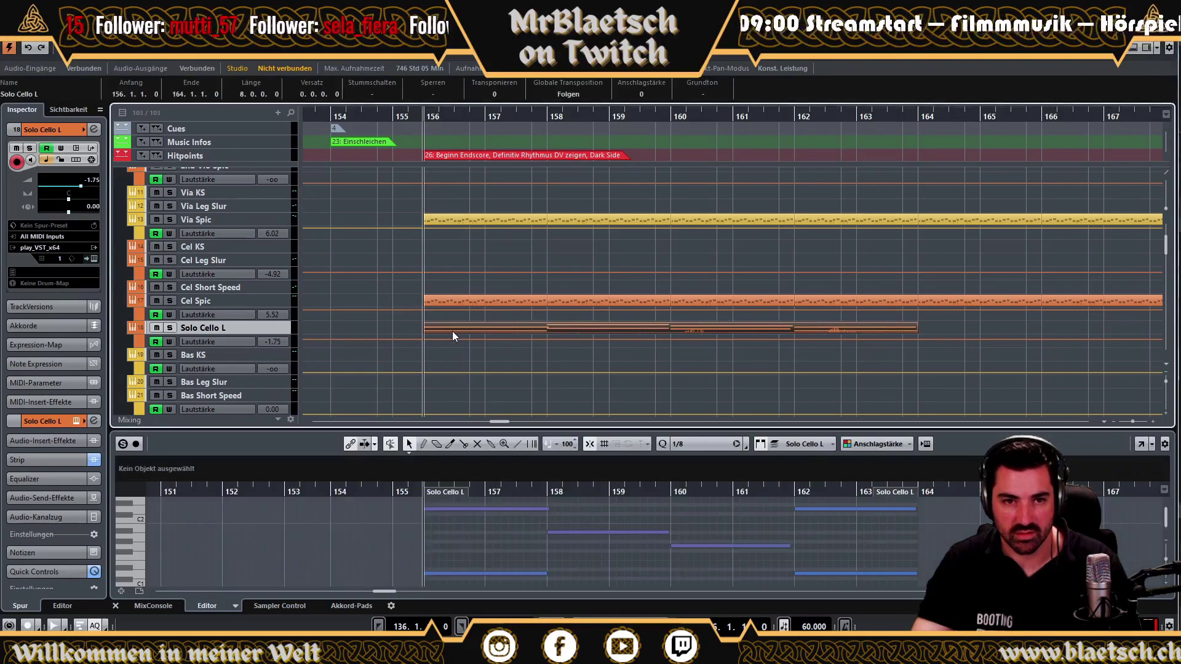
Move the Solo Cello L part to start at bar 158 and listen to it with the other strings.
key(space)
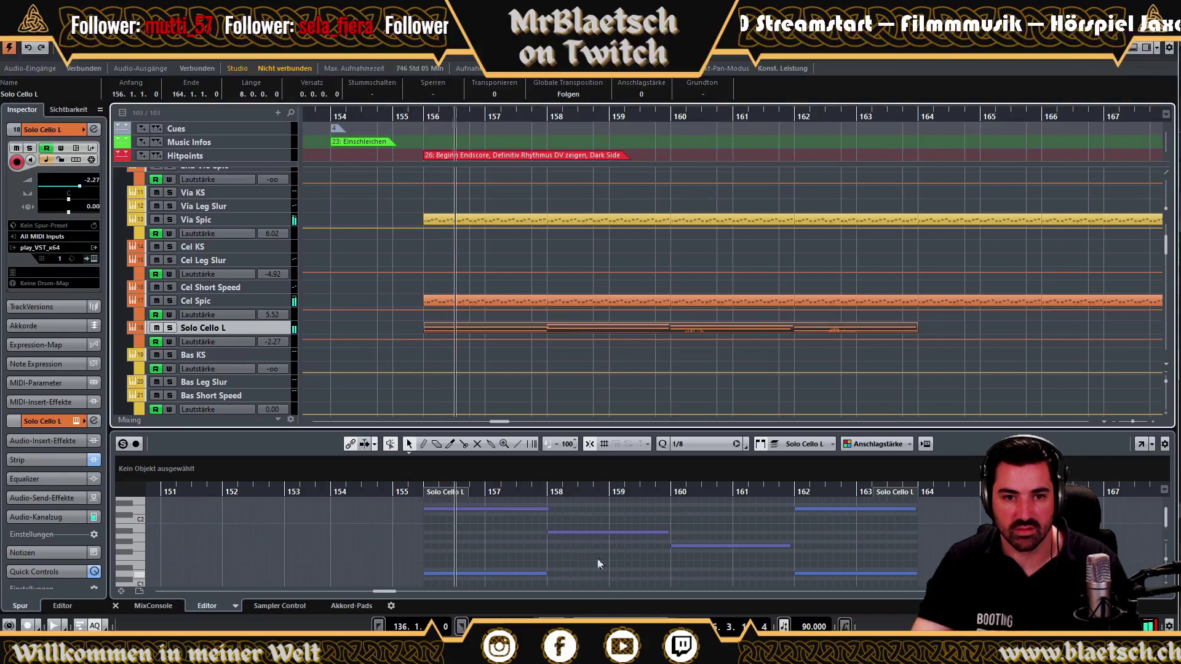
scroll(556, 536, up, 3)
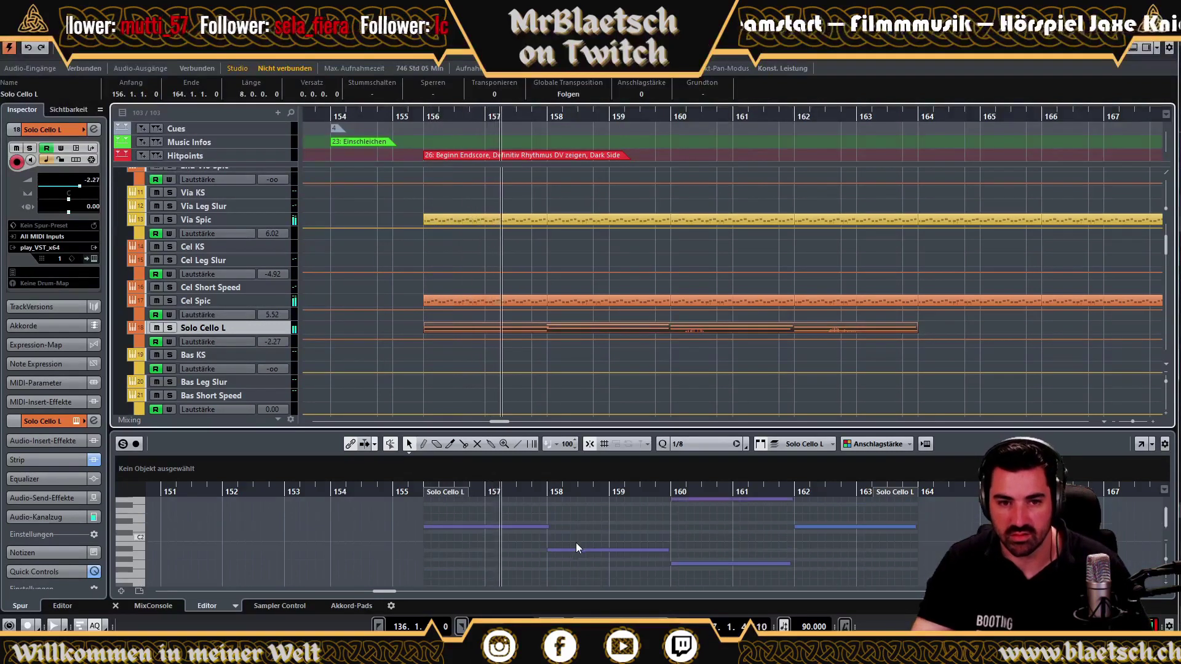
scroll(622, 350, up, 3)
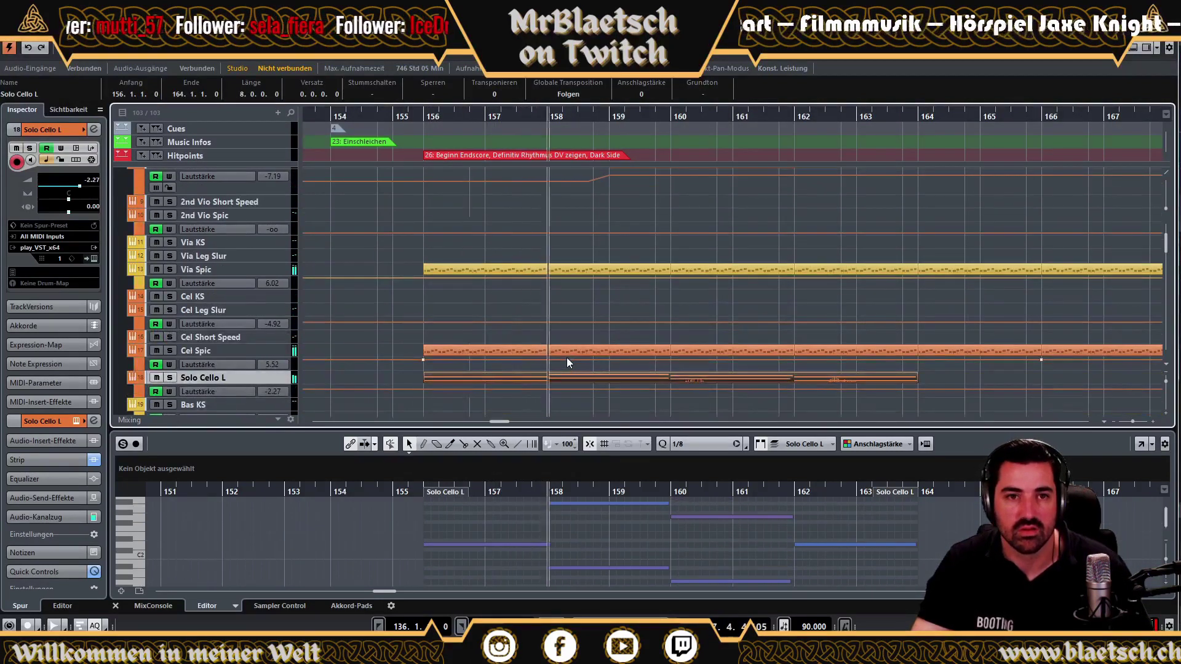
drag(492, 383, 607, 381)
click(511, 117)
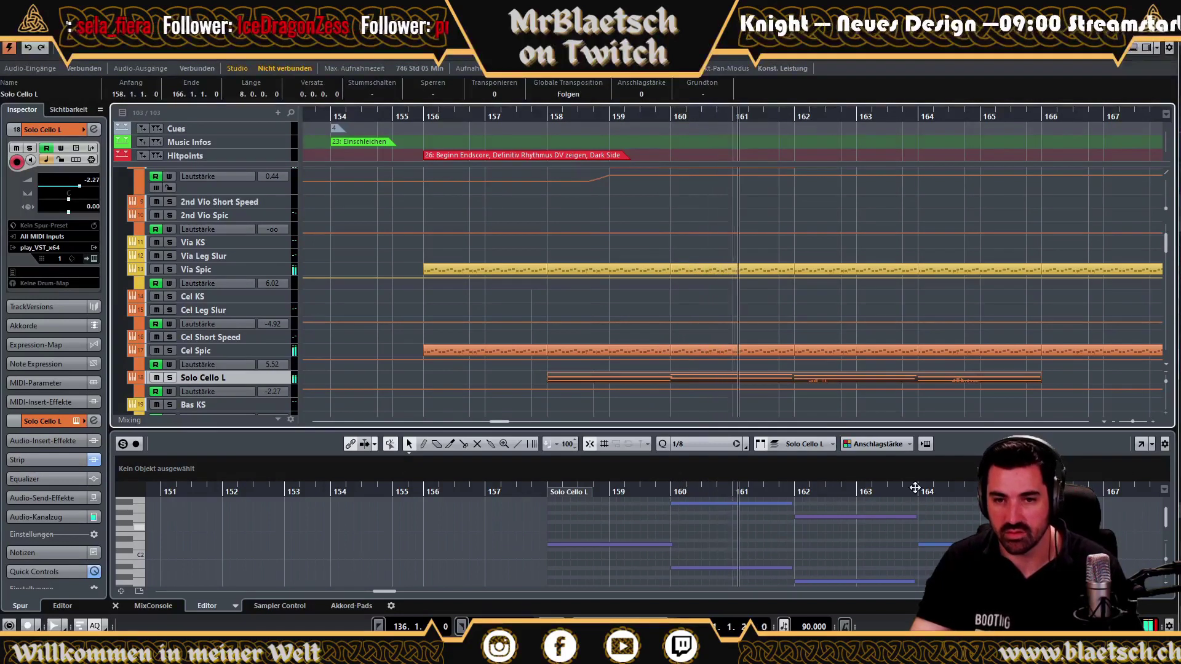
scroll(954, 510, up, 3)
scroll(654, 542, down, 1)
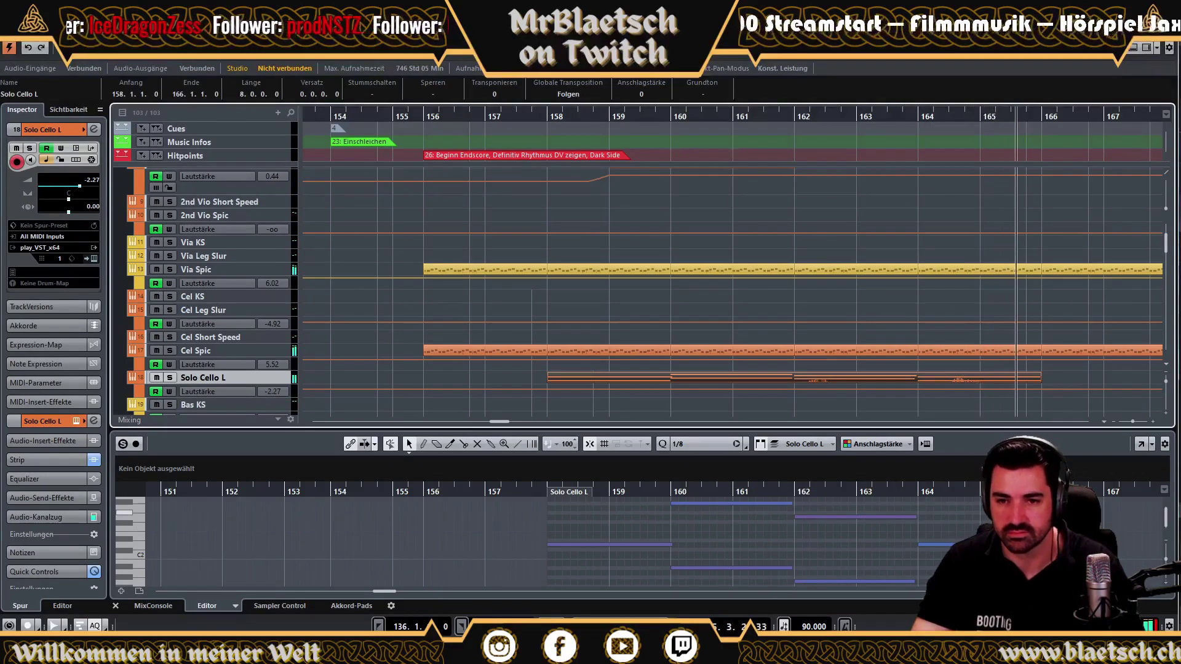
Extend the end of the Solo Cello L part to bar 170.
click(1101, 494)
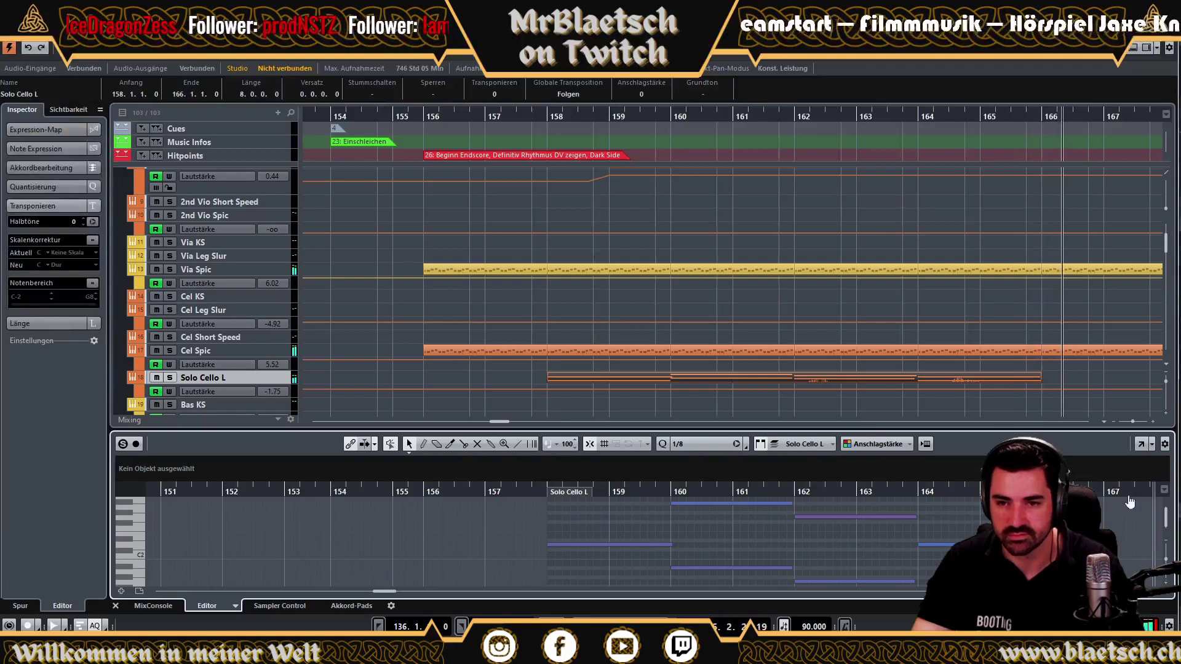
drag(1034, 492, 1004, 492)
scroll(905, 506, down, 1)
scroll(905, 505, up, 2)
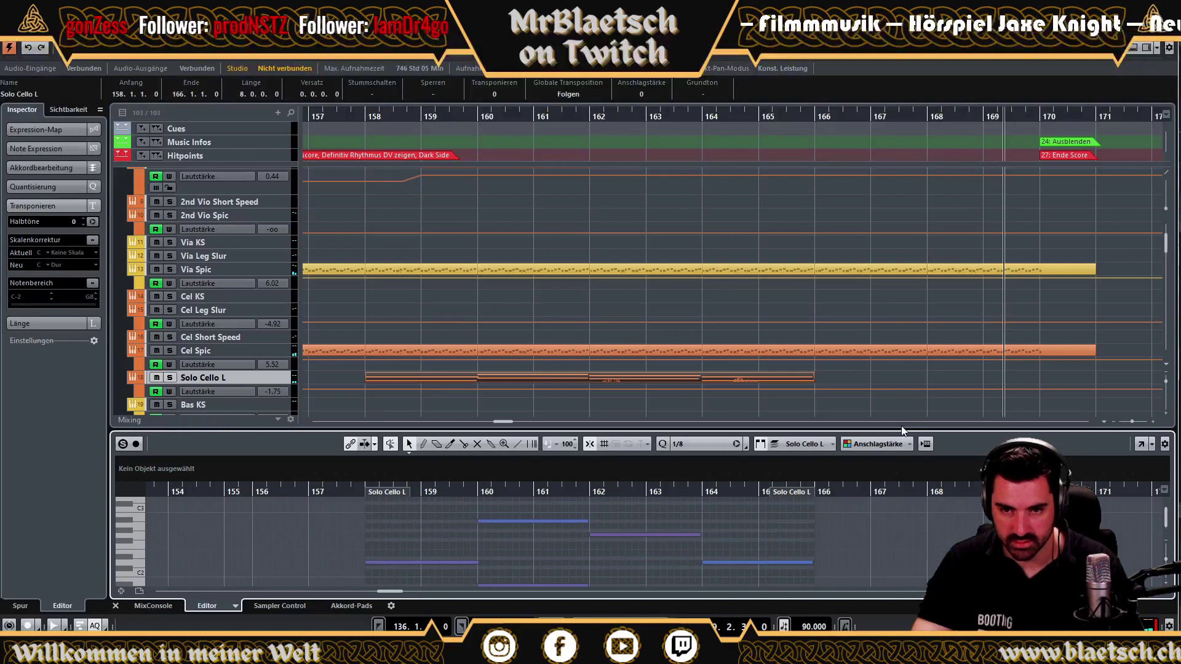
drag(899, 429, 876, 195)
drag(812, 258, 952, 306)
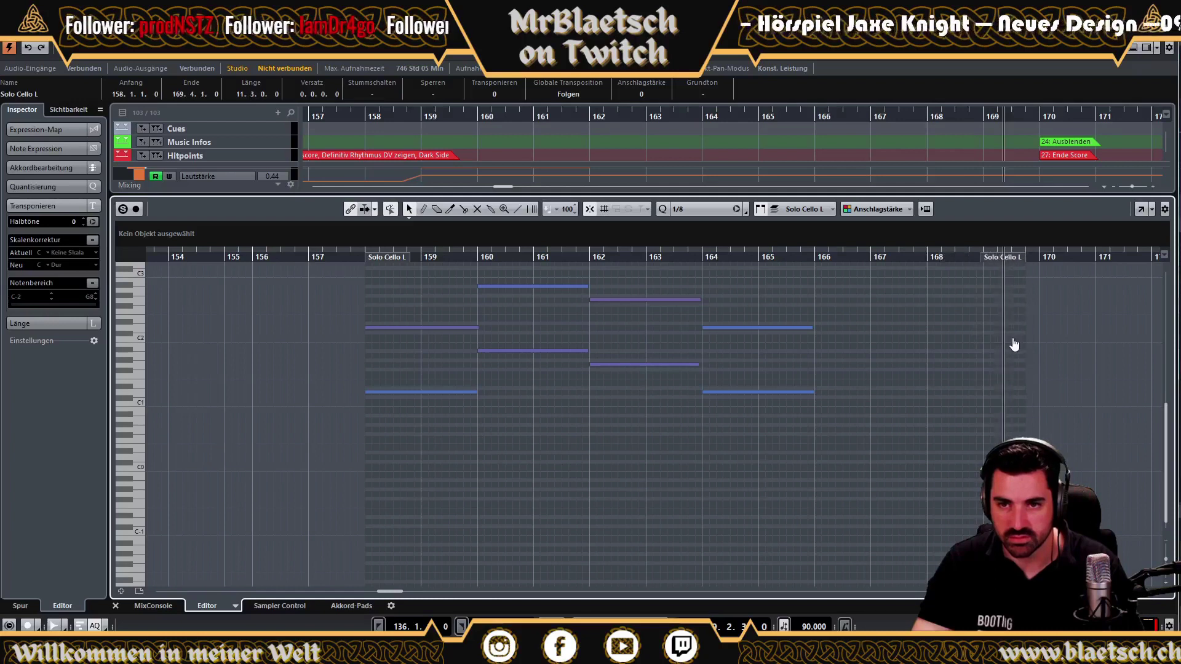
Copy the two Solo Cello L notes at bar 164 to bars 166 and 168 and check them in playback.
drag(869, 446, 799, 337)
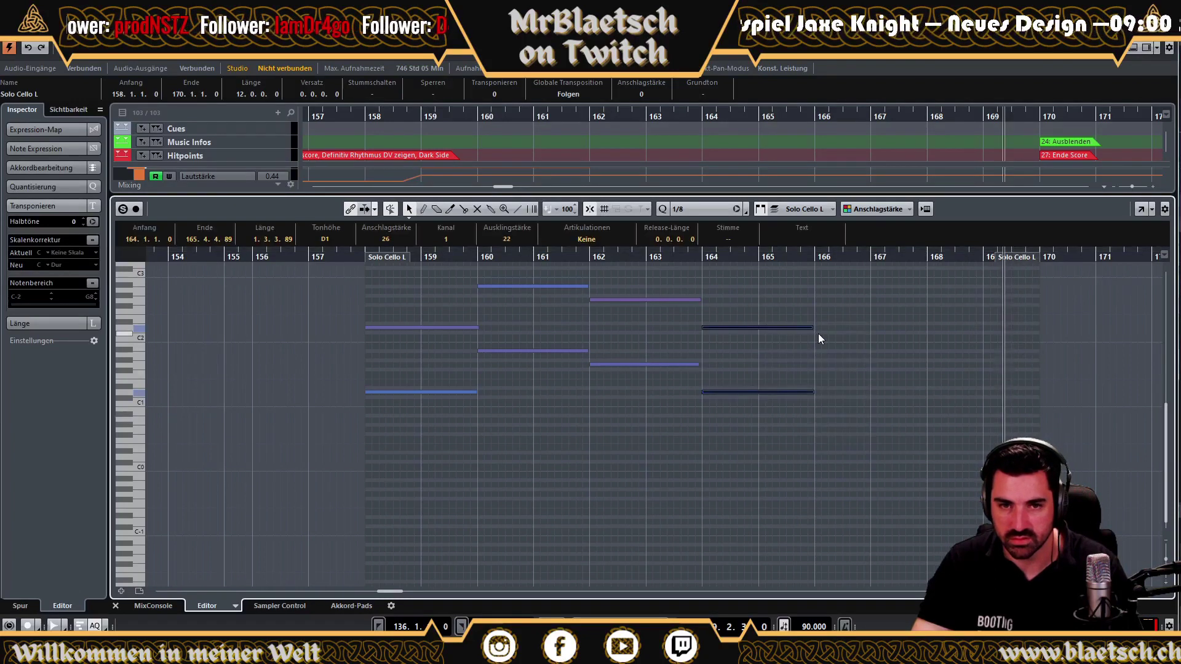
click(815, 259)
key(ctrl+v)
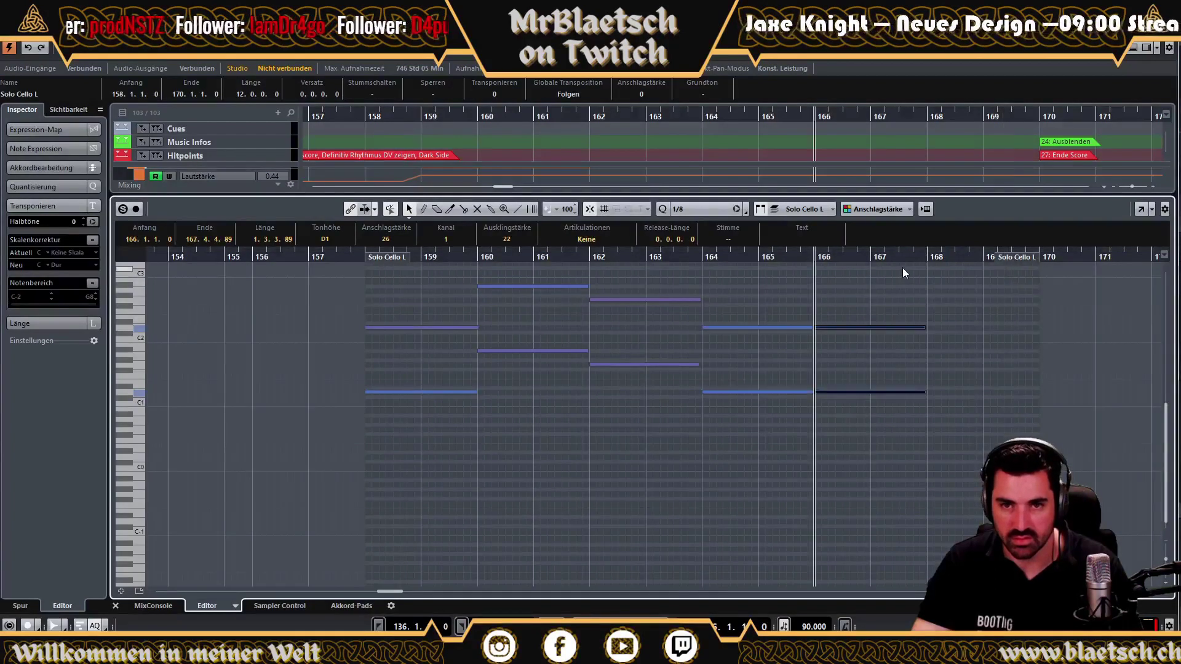
click(928, 257)
key(ctrl+v)
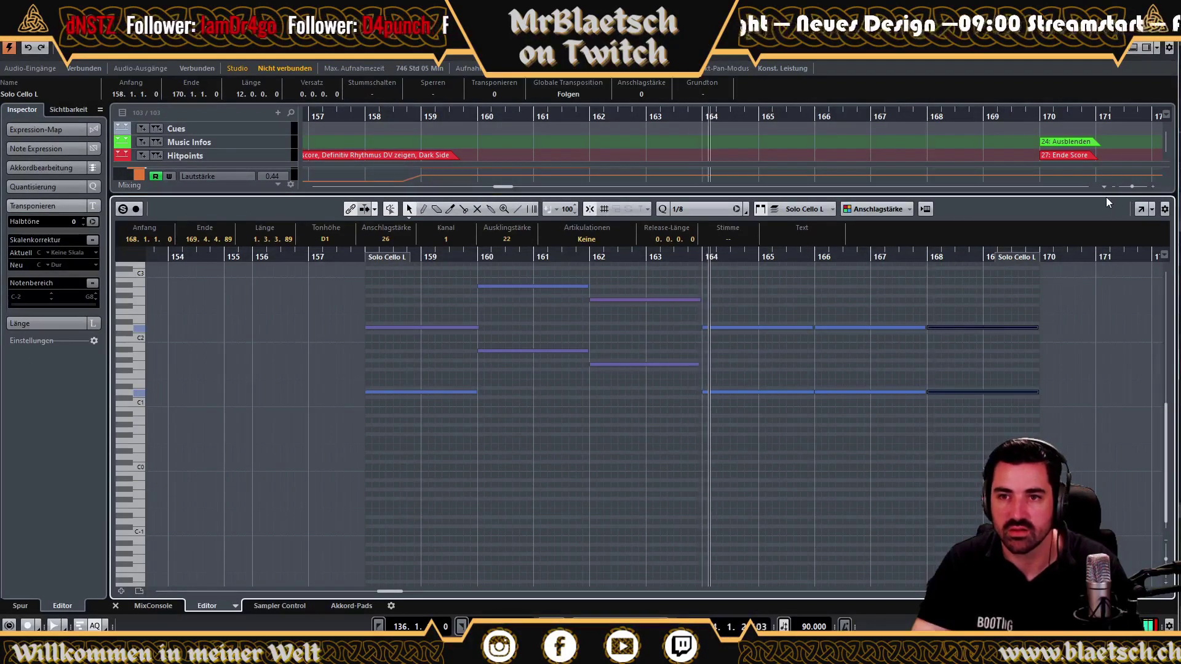
drag(1106, 197, 1075, 467)
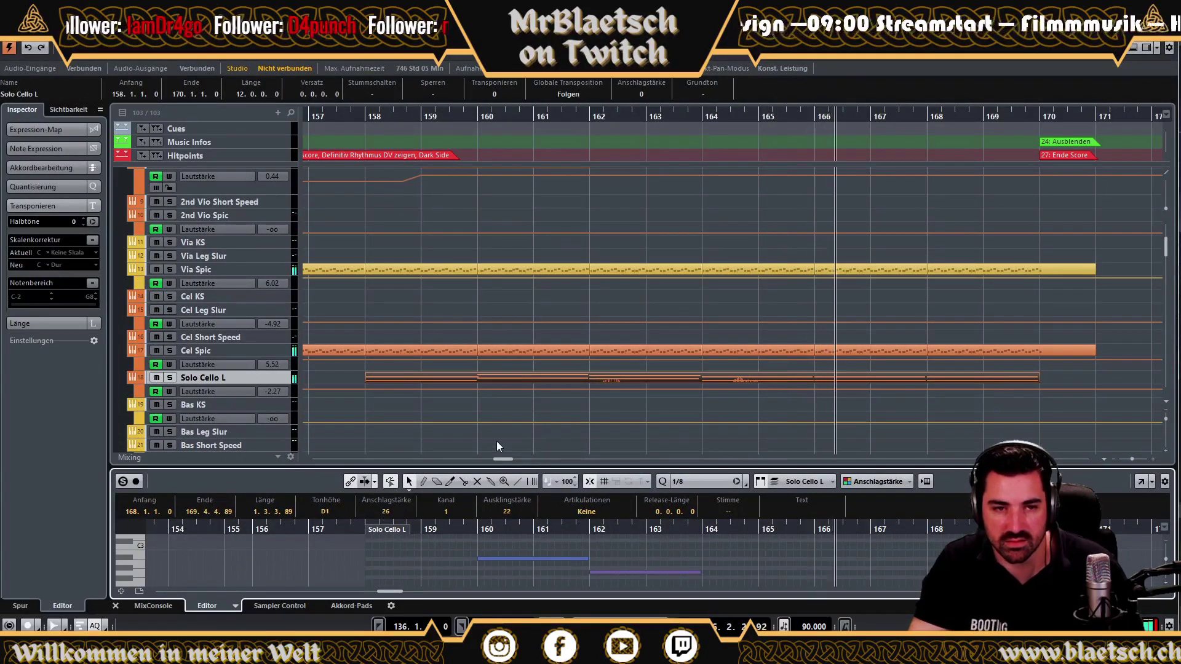
Open the Snar part spanning bars 168 to 170 for note editing, focused on bar 169.
scroll(792, 271, up, 3)
scroll(792, 266, up, 1)
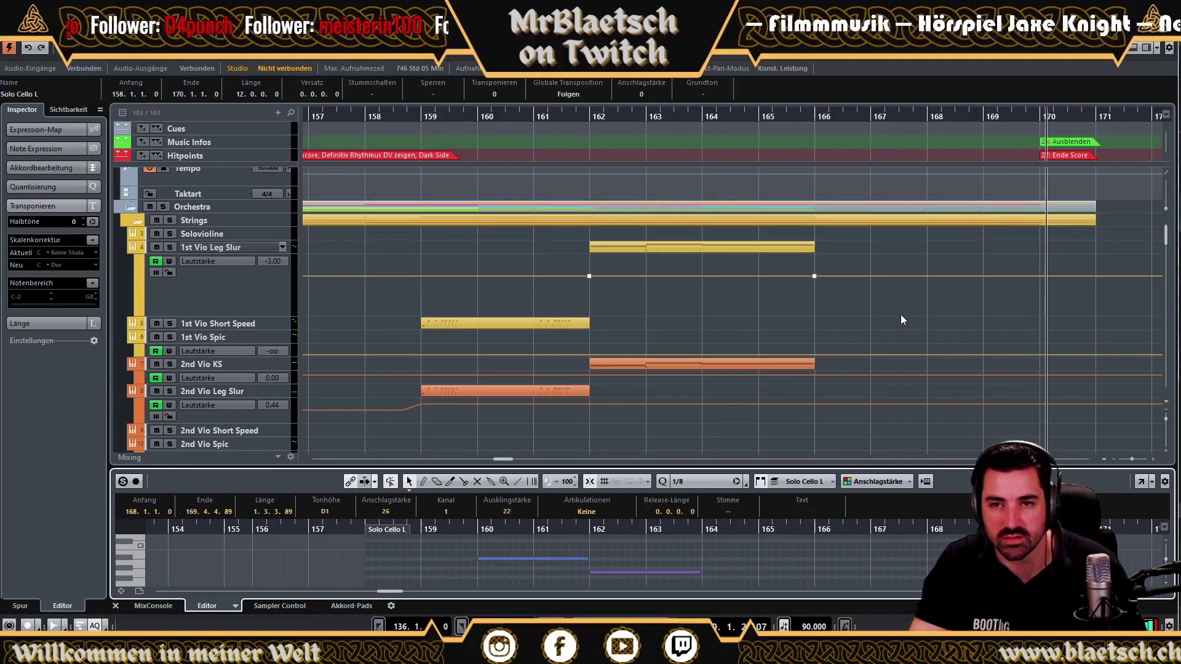
scroll(1009, 243, down, 10)
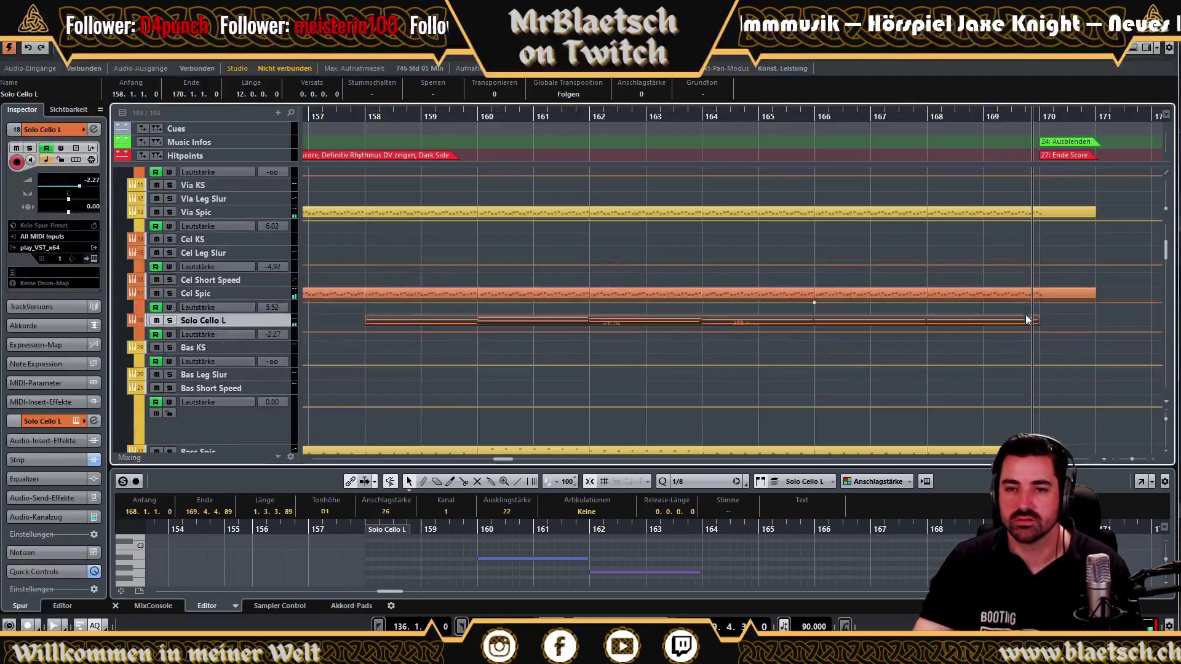
scroll(1028, 317, down, 15)
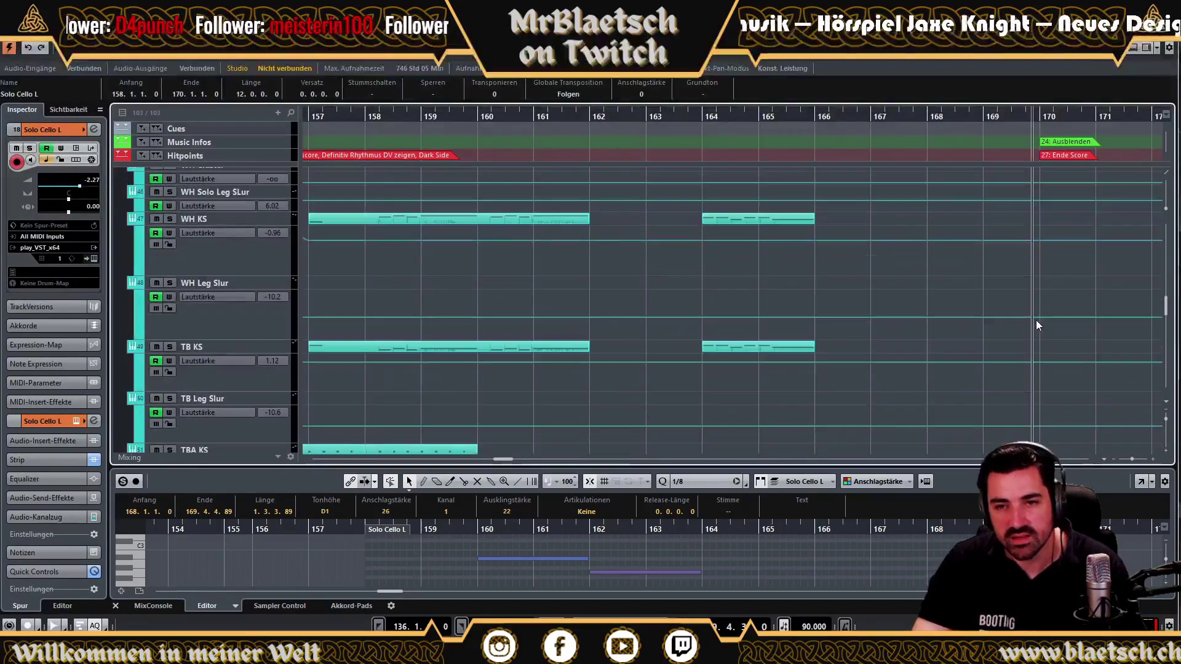
scroll(1039, 314, down, 10)
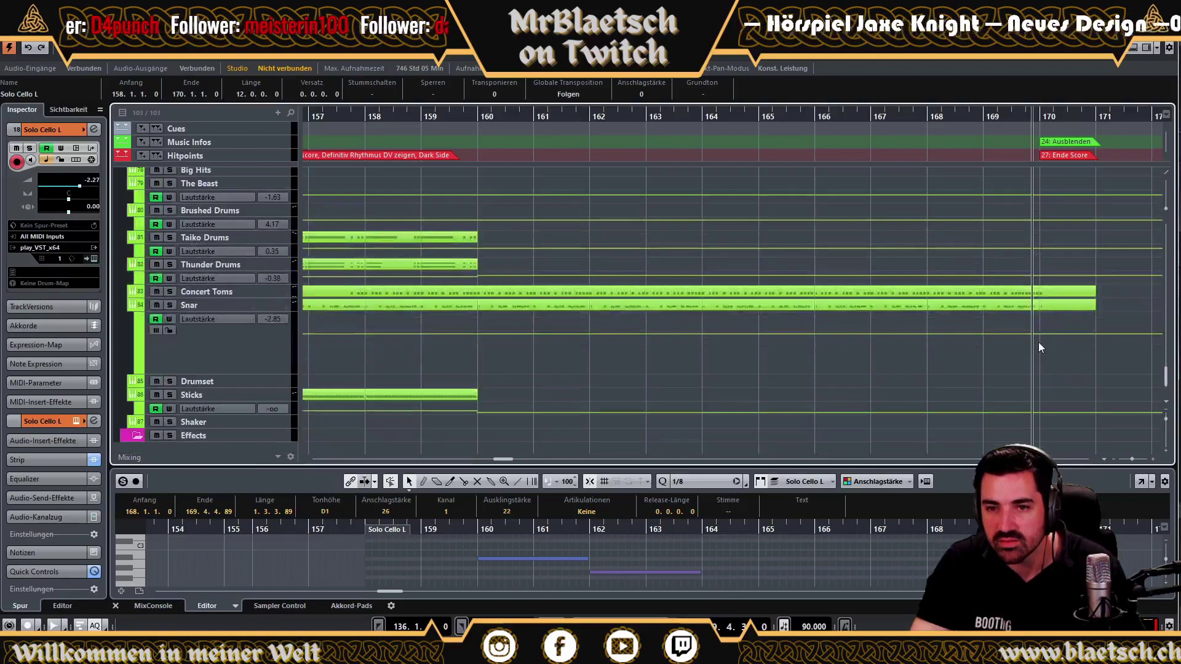
click(1028, 310)
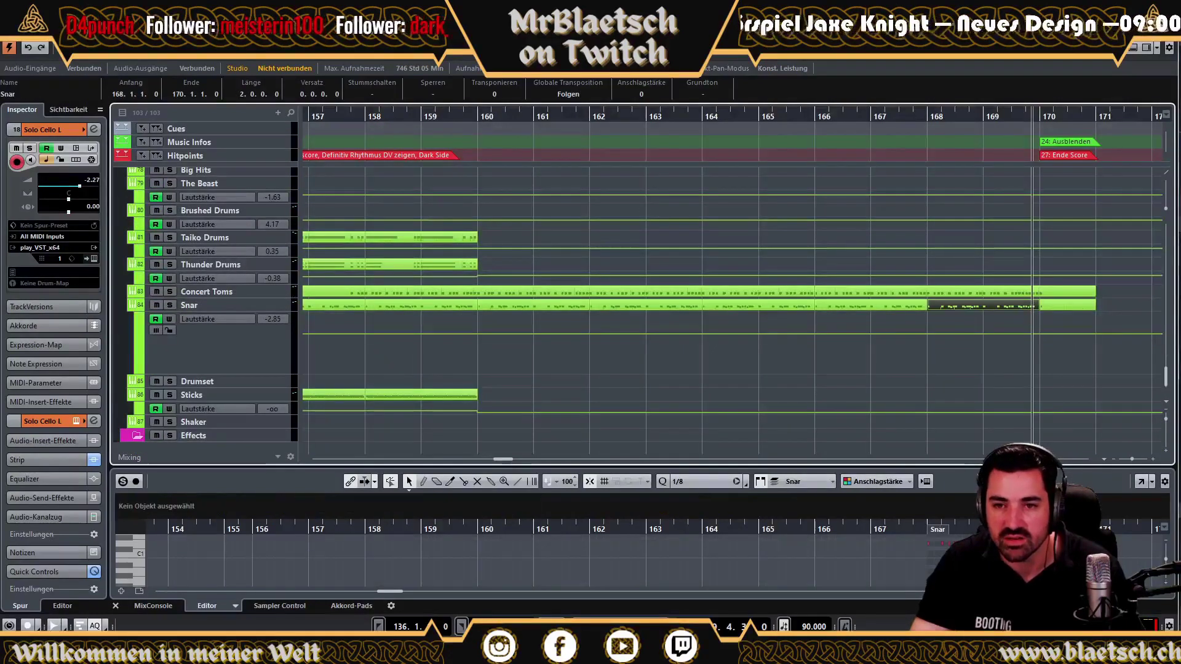
key(Return)
drag(998, 467, 984, 246)
drag(1063, 311, 1048, 355)
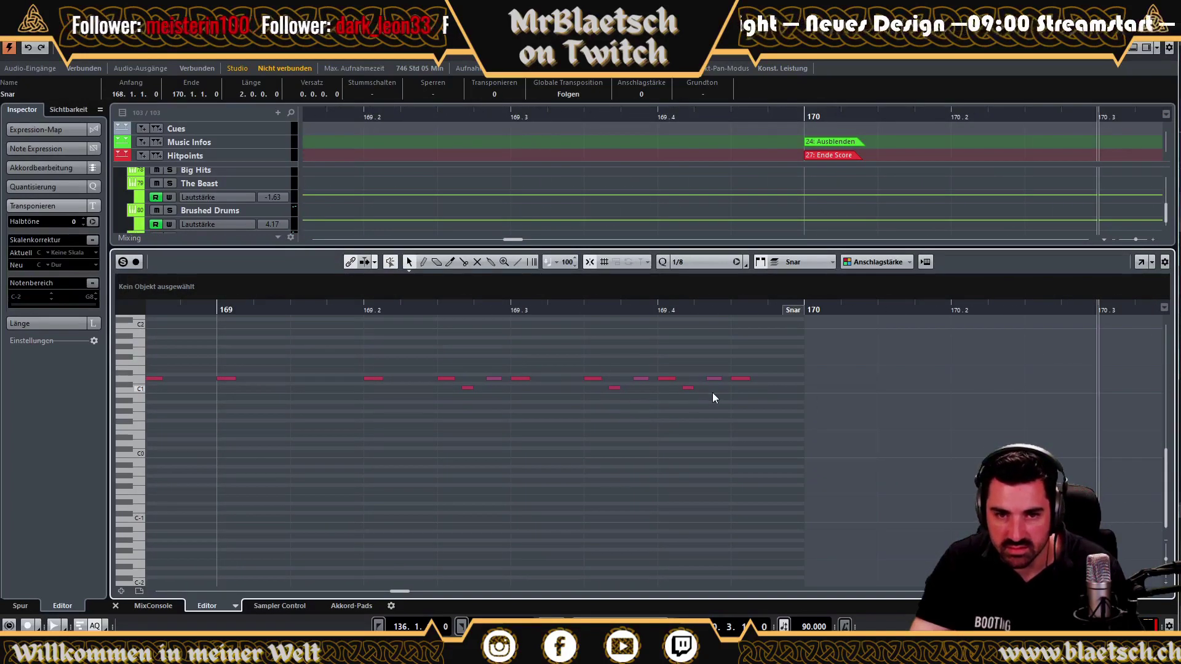
Copy the two Snar notes just before beat 3 of bar 169 and set the quantize value to 1/16 Triolisch.
drag(713, 396, 720, 398)
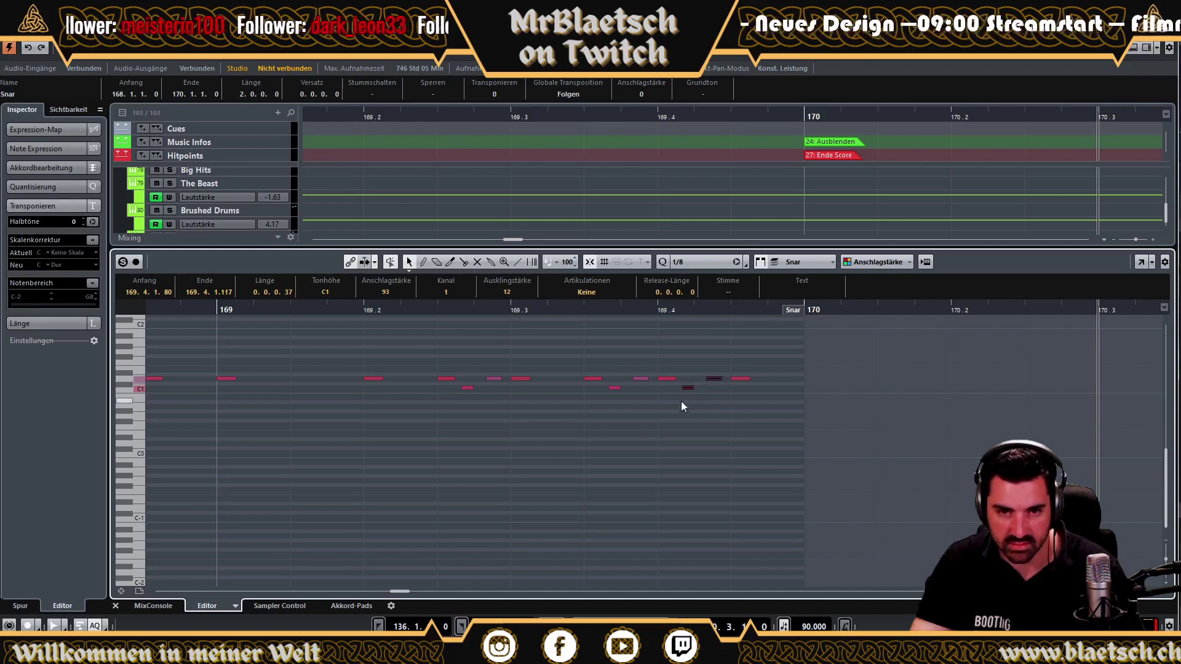
drag(467, 368, 495, 398)
click(534, 320)
click(892, 48)
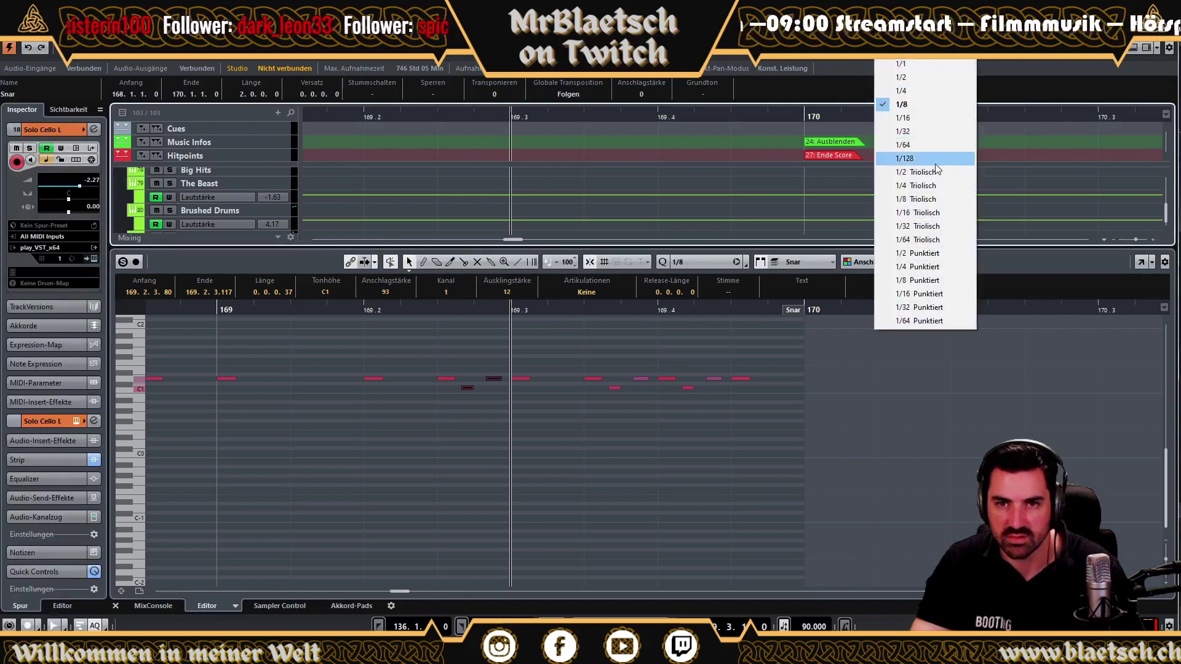
click(940, 213)
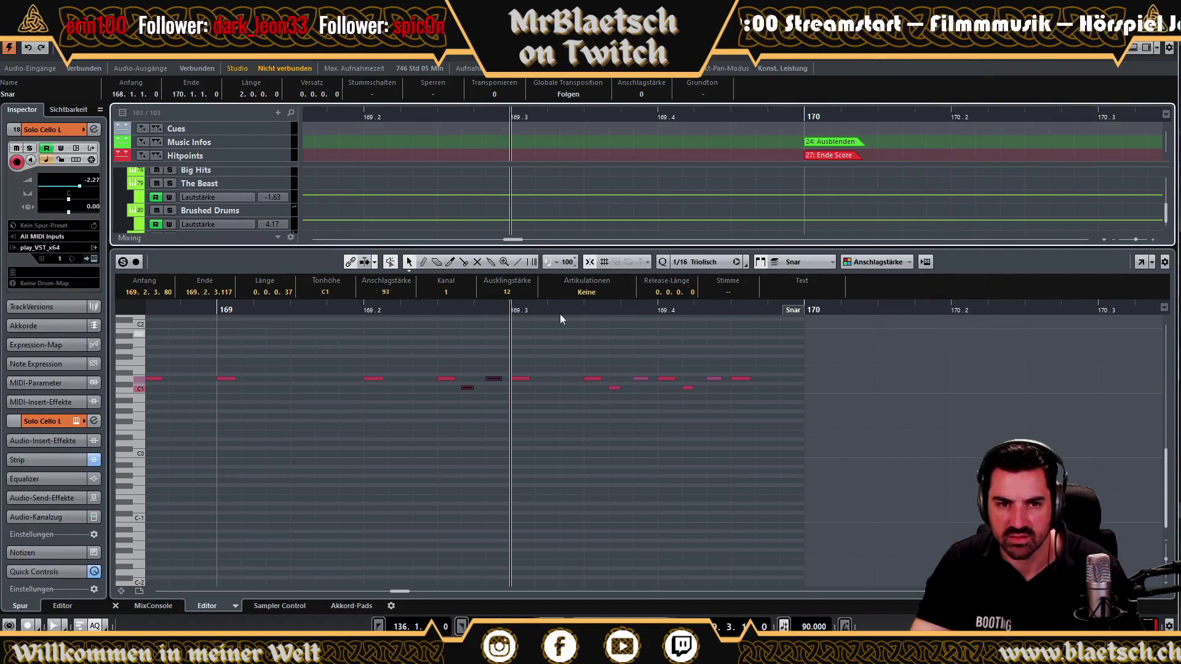
Try the copied Snar notes at 169.3.1.80, audition them from bar 169 and delete them.
click(540, 317)
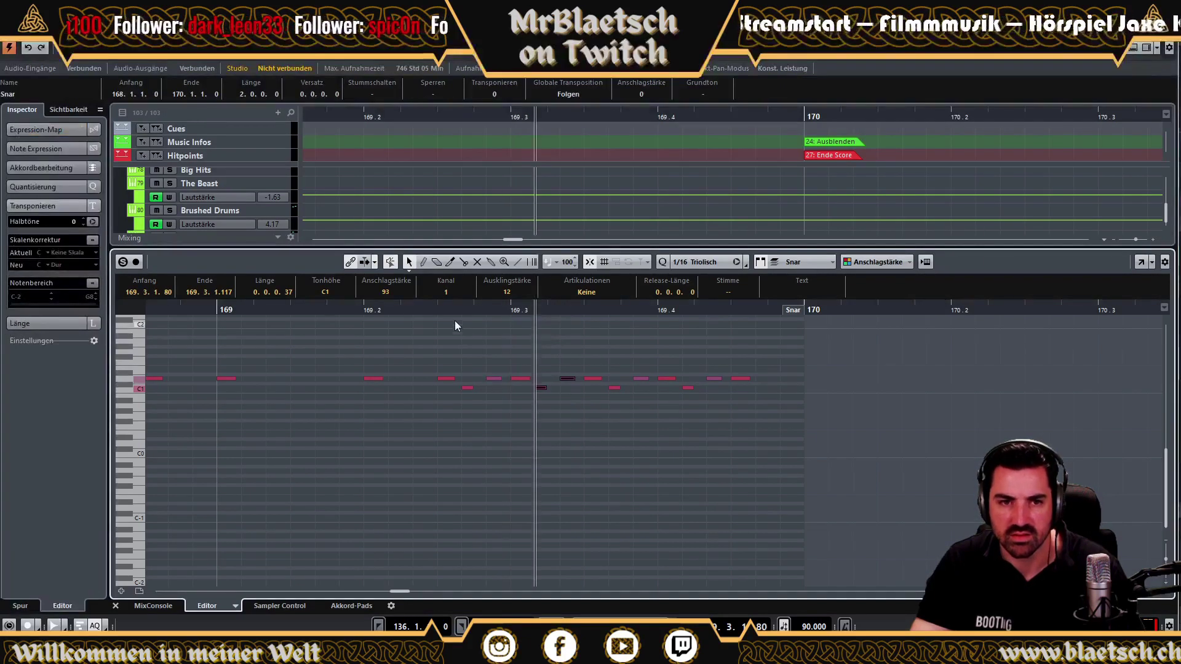
click(214, 311)
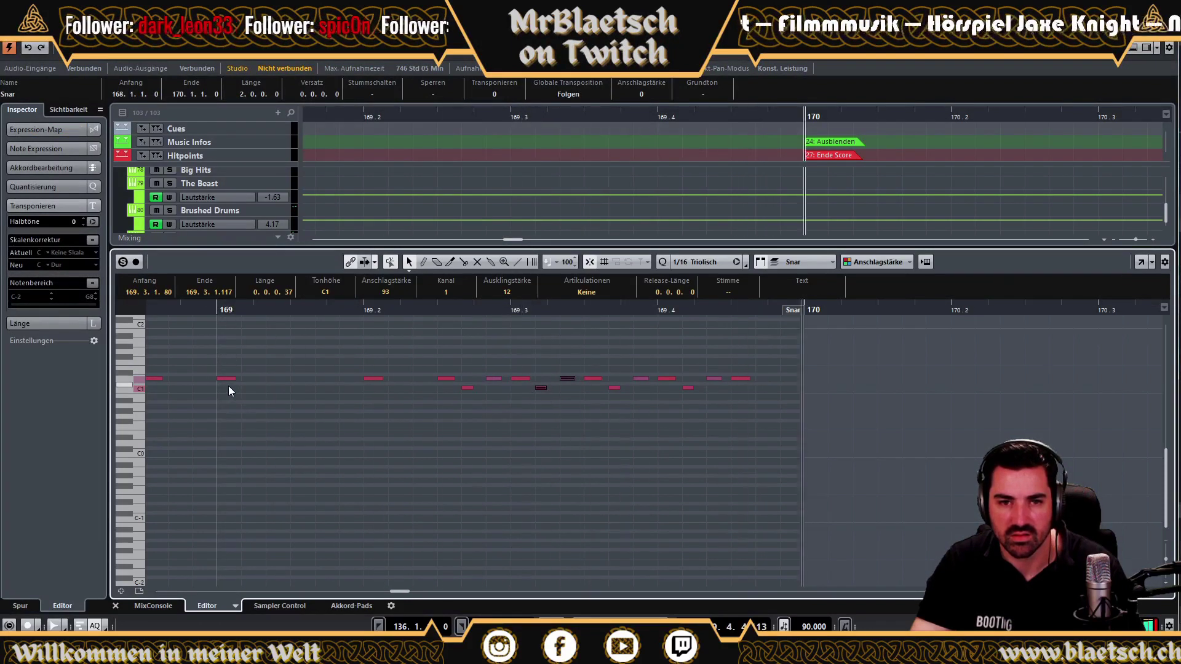
key(Delete)
Paste the copied Snar notes at 169.4.3.80 as a fill leading into bar 170.
click(755, 308)
key(ctrl+v)
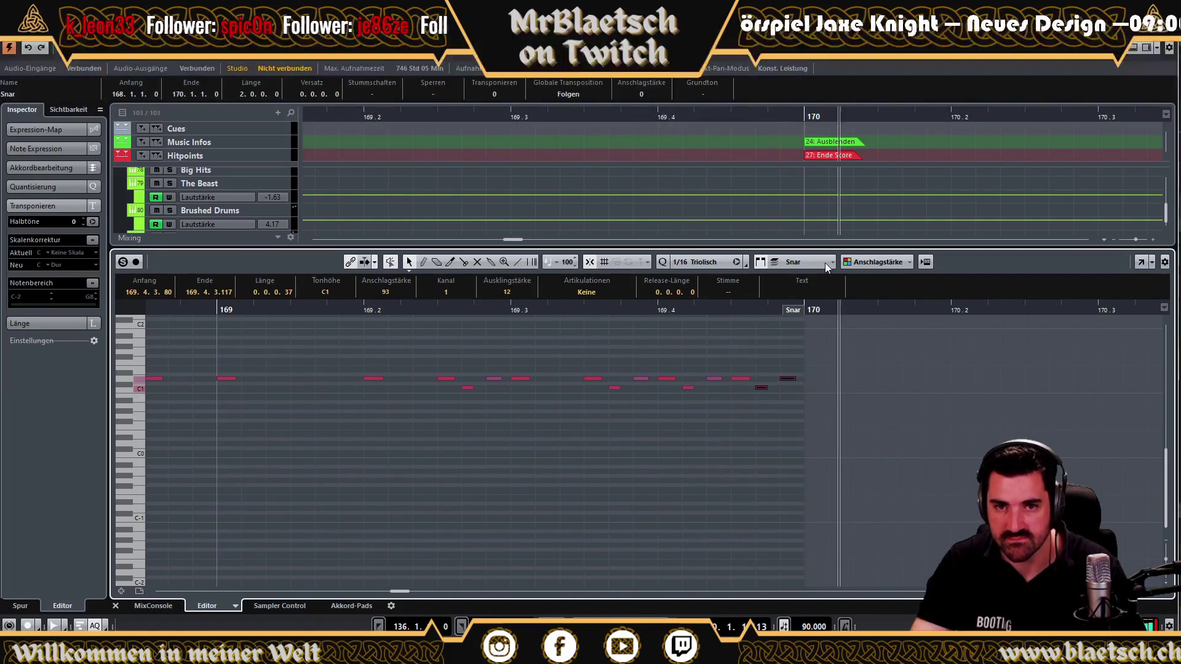
drag(819, 248, 819, 378)
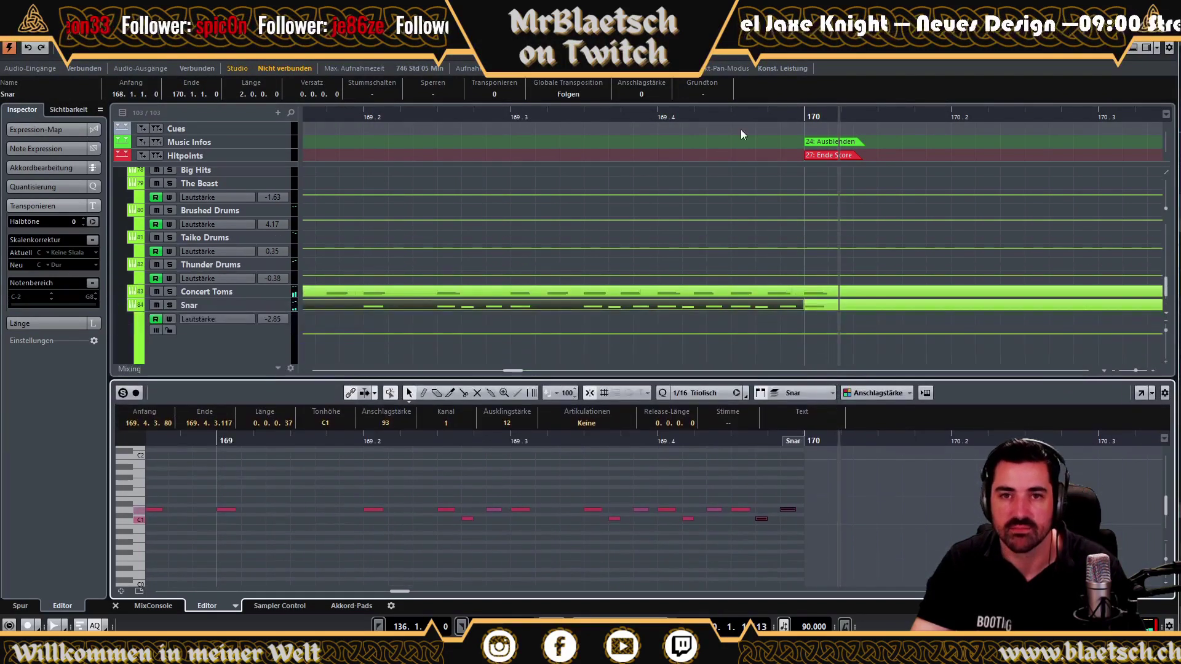
Play the end score from bar 156 and review the woodwind and brass tracks up to bar 170.
drag(735, 113, 737, 61)
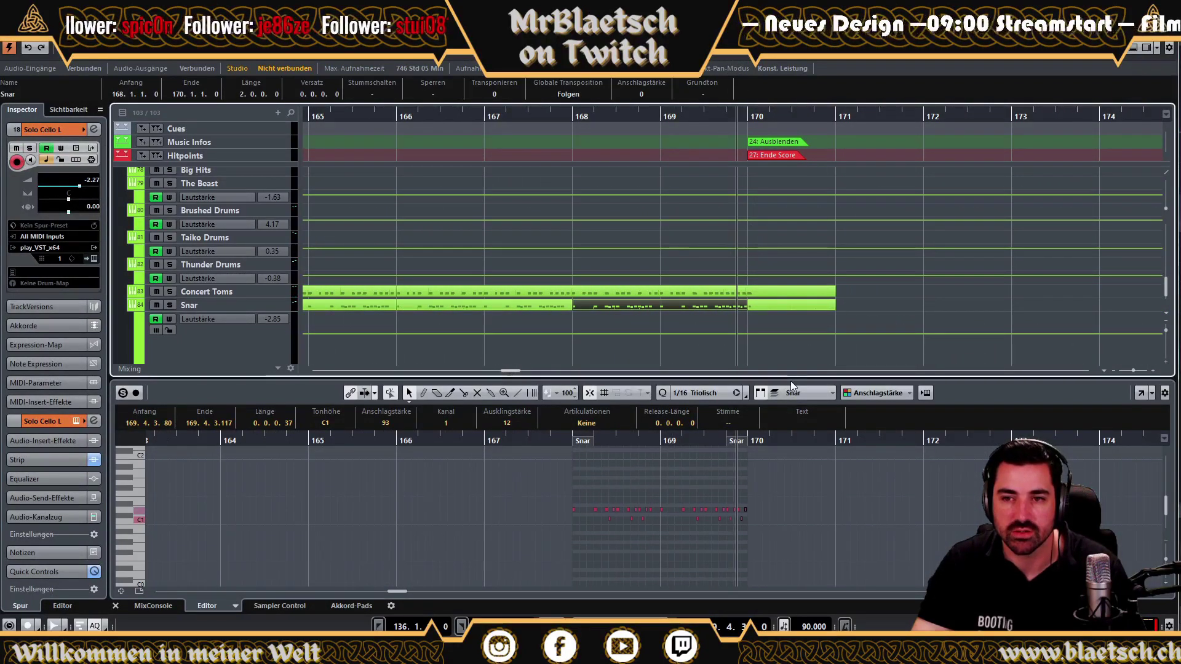
drag(792, 377, 792, 490)
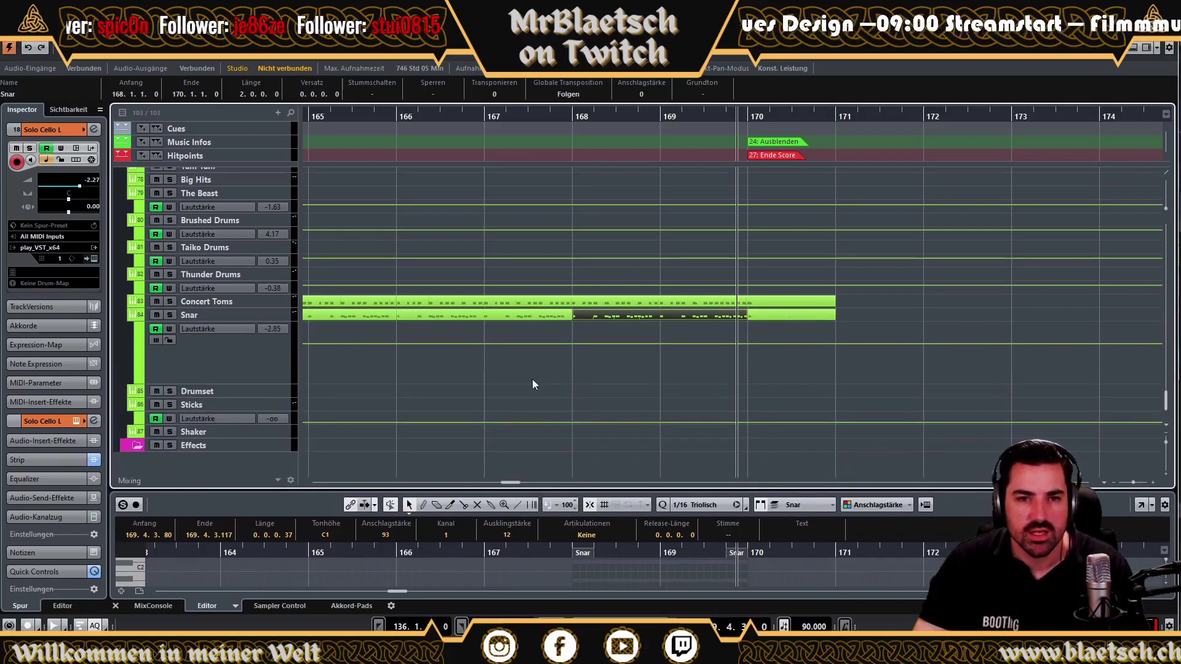
scroll(533, 378, up, 15)
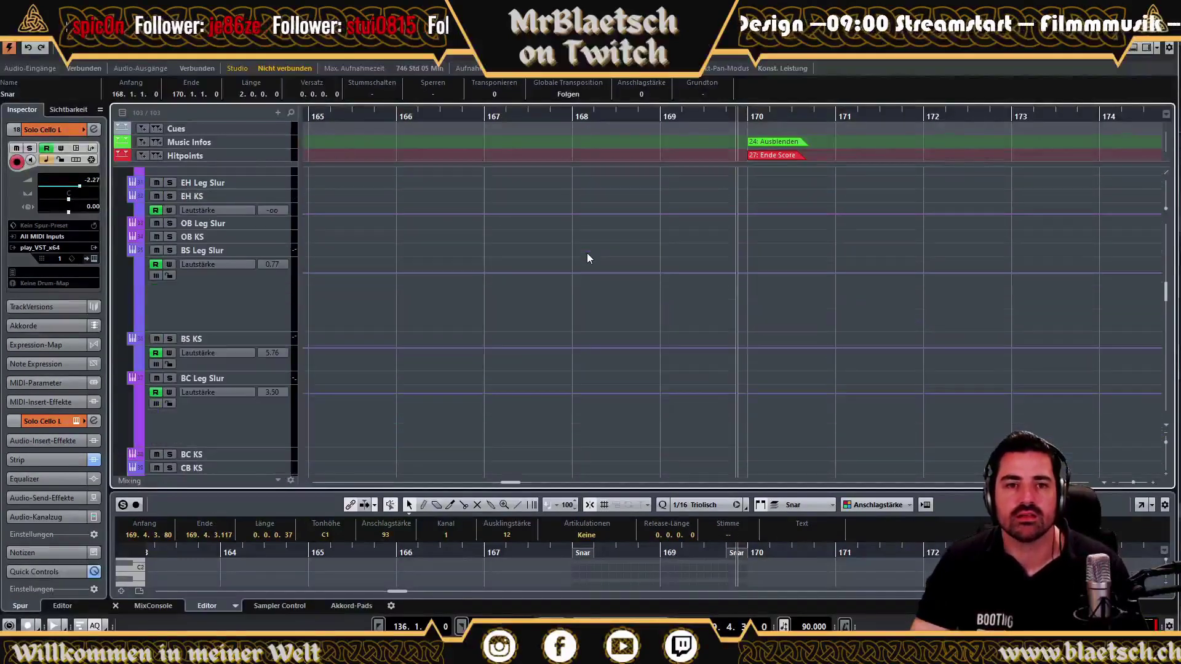
scroll(587, 254, up, 4)
drag(395, 110, 458, 24)
key(space)
scroll(584, 321, down, 4)
scroll(572, 340, down, 12)
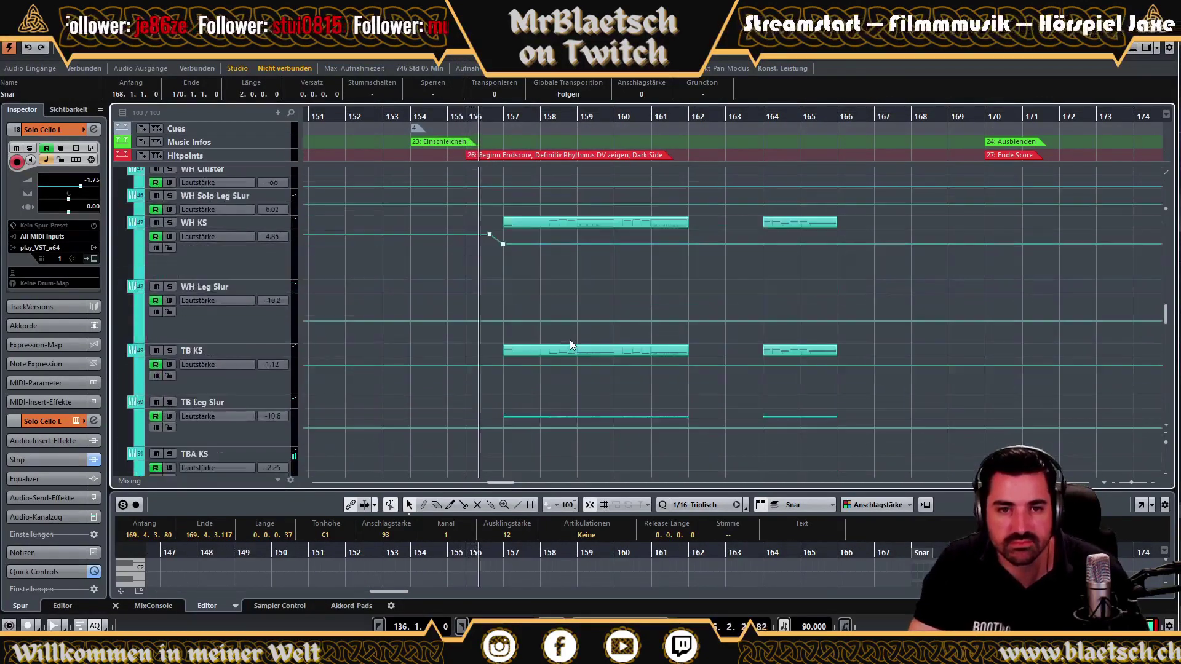
Enlarge the volume automation lanes of the Taiko Drums and Thunder Drums tracks.
scroll(455, 391, down, 10)
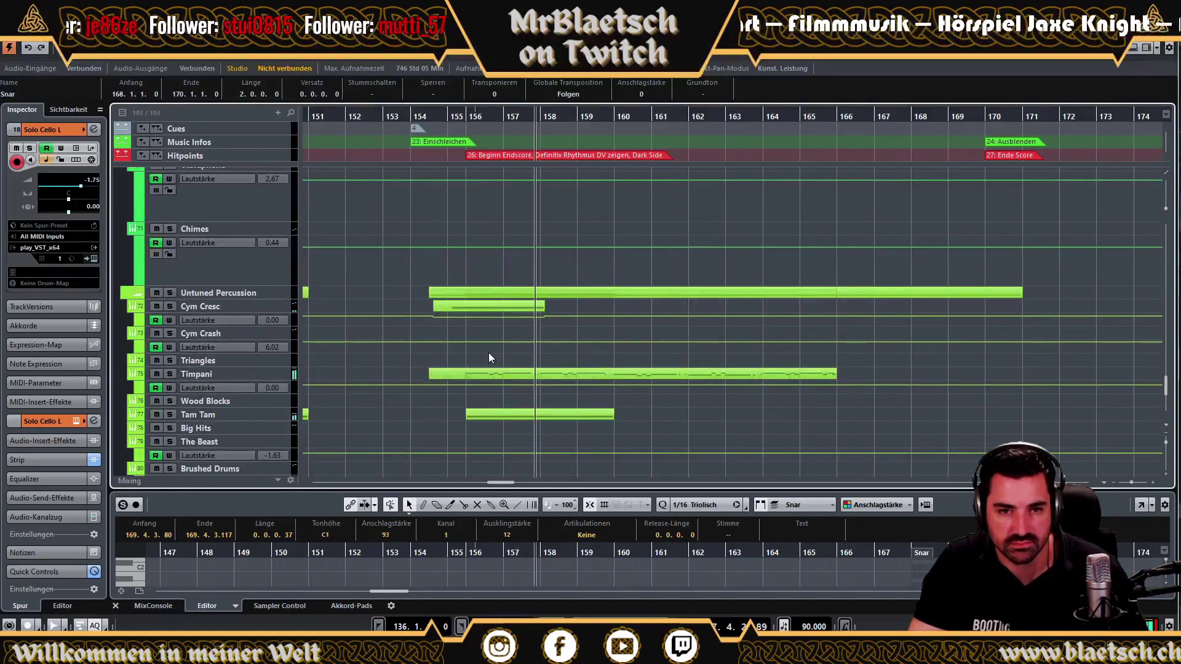
scroll(505, 405, down, 5)
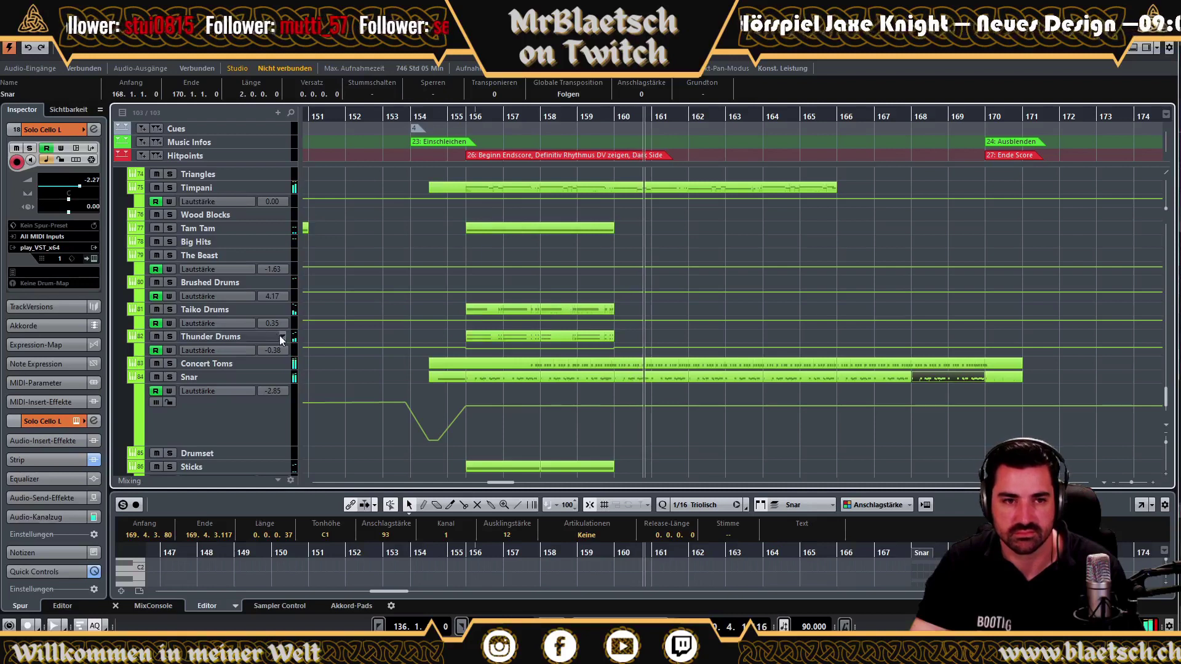
click(277, 314)
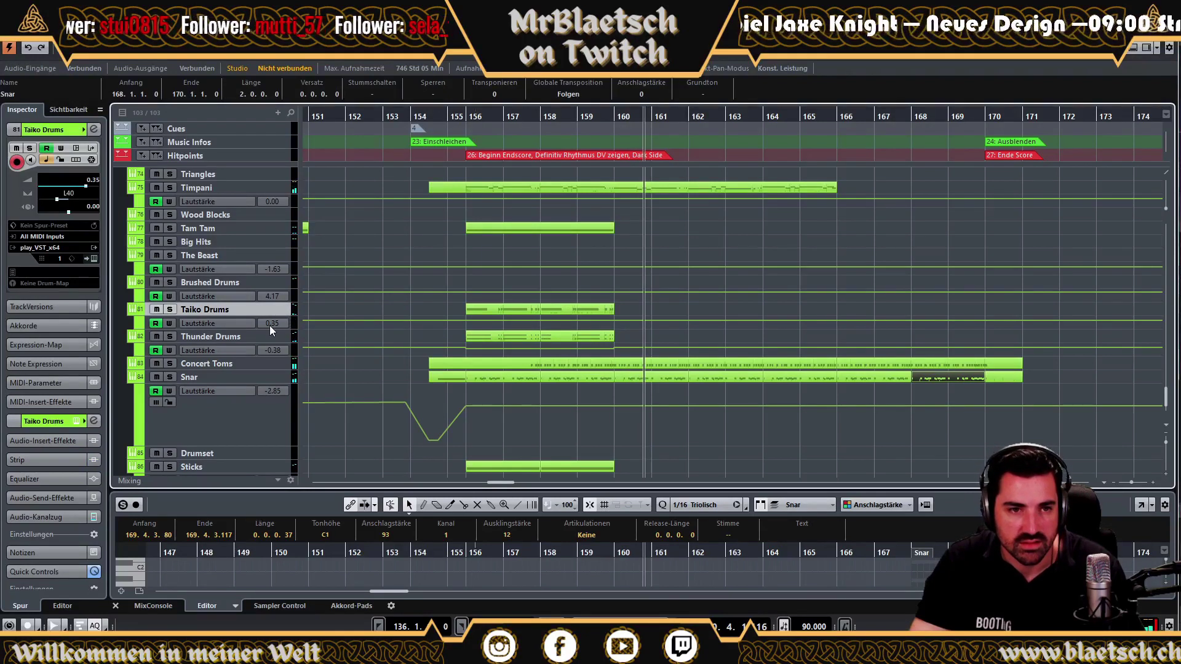
drag(271, 330, 274, 354)
click(282, 388)
drag(274, 395, 275, 435)
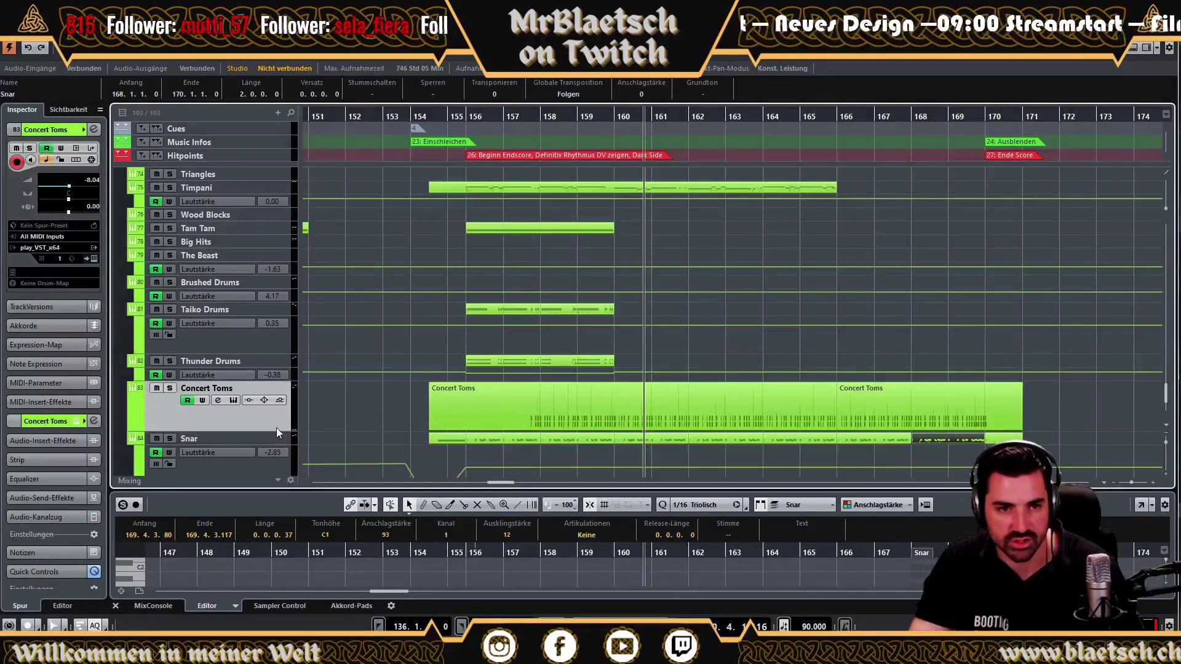
mouse_move(272, 430)
mouse_down()
mouse_move(271, 390)
mouse_move(272, 428)
mouse_up()
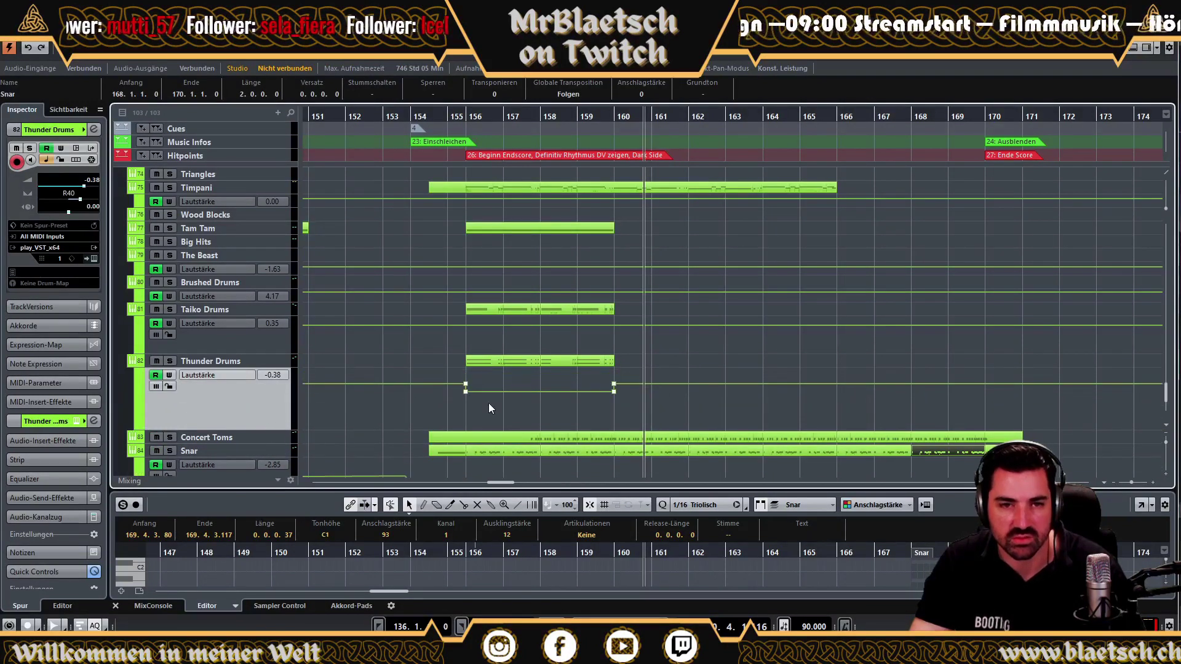
Remove the Thunder Drums volume dip between bars 156 and 160 and add a Taiko Drums volume point at 155.1.1.60.
click(466, 392)
key(Delete)
key(Delete)
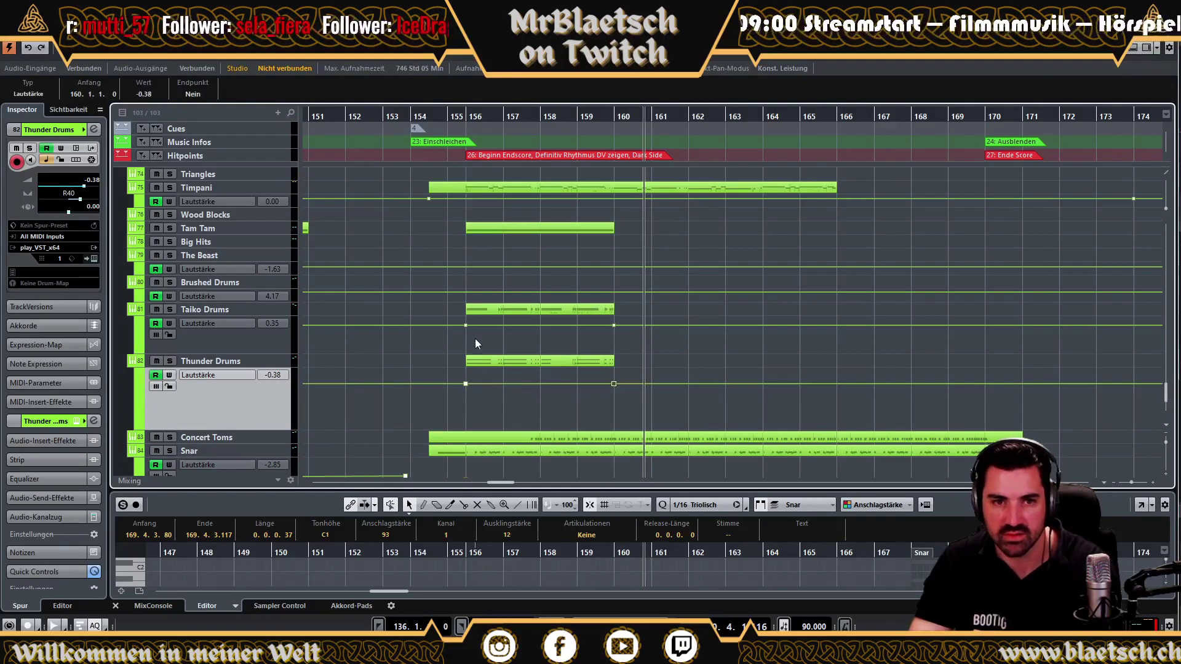
drag(267, 351, 268, 377)
click(455, 334)
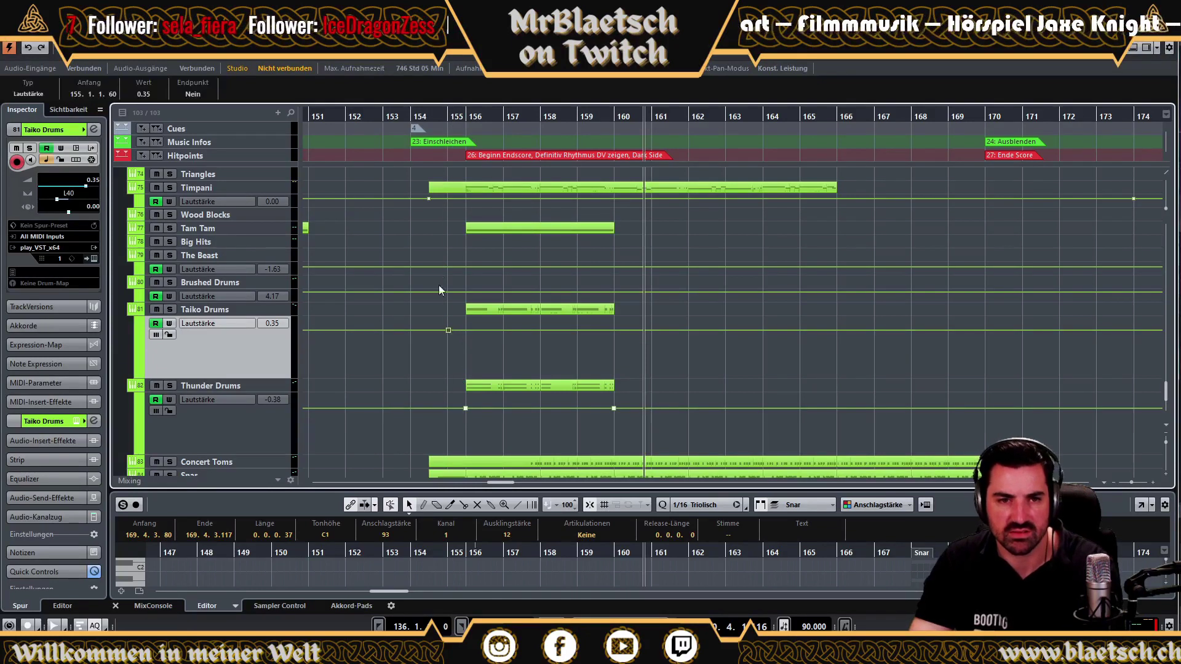
Solo the Taiko Drums and Thunder Drums tracks and play them from bar 156.
click(170, 310)
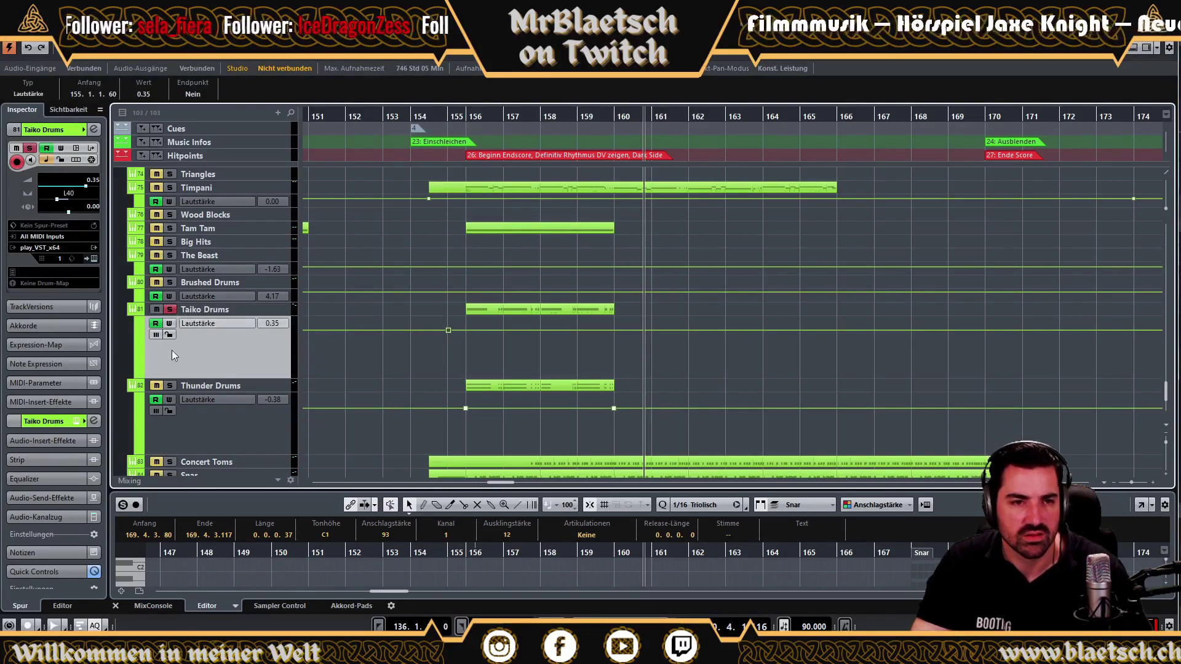
click(469, 122)
key(space)
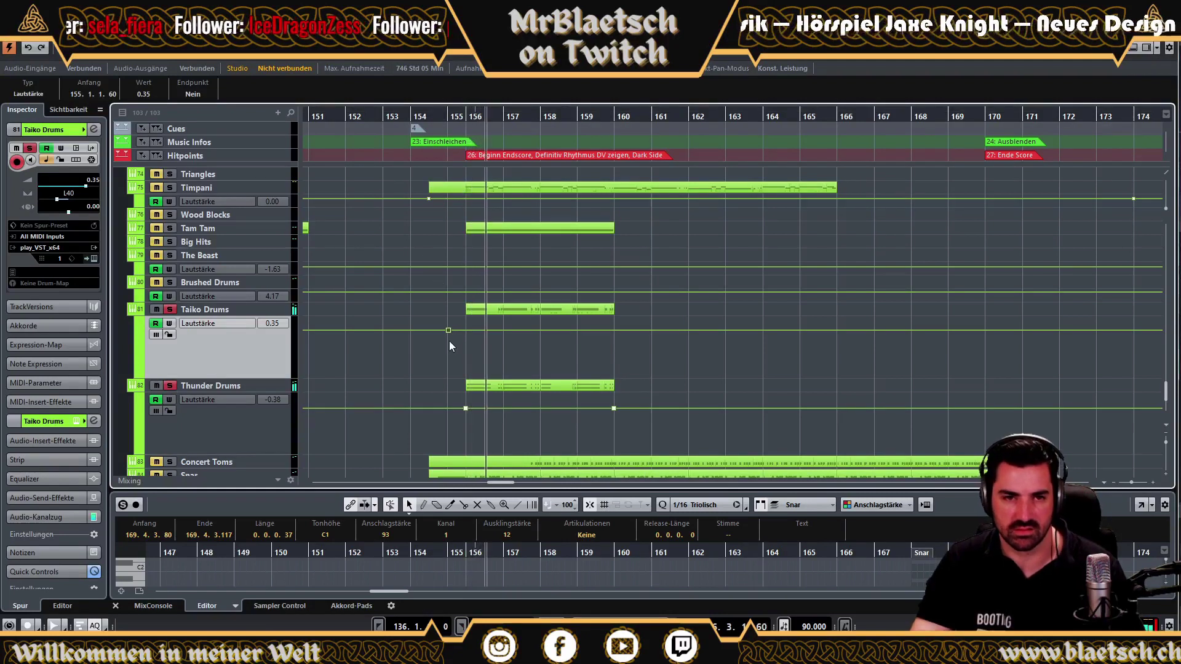
Ramp the volume up between bars 155 and 156 to 3.20 on Taiko Drums and 2.24 on Thunder Drums.
drag(465, 328, 465, 326)
click(451, 409)
click(613, 408)
key(Delete)
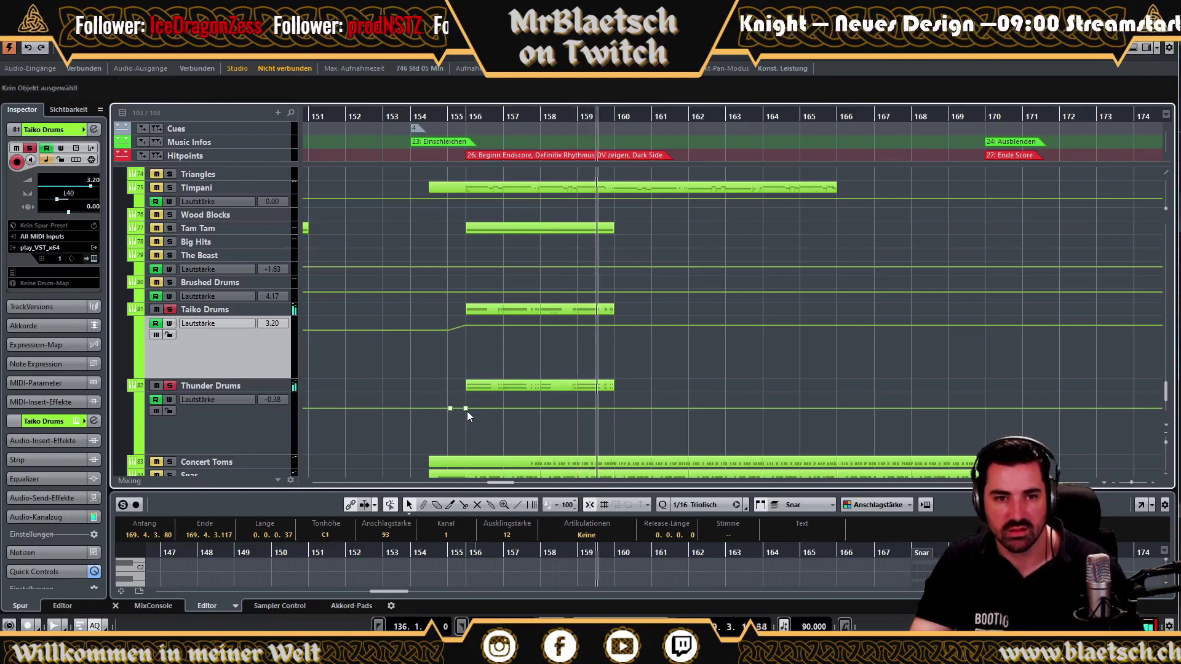
drag(464, 408, 465, 405)
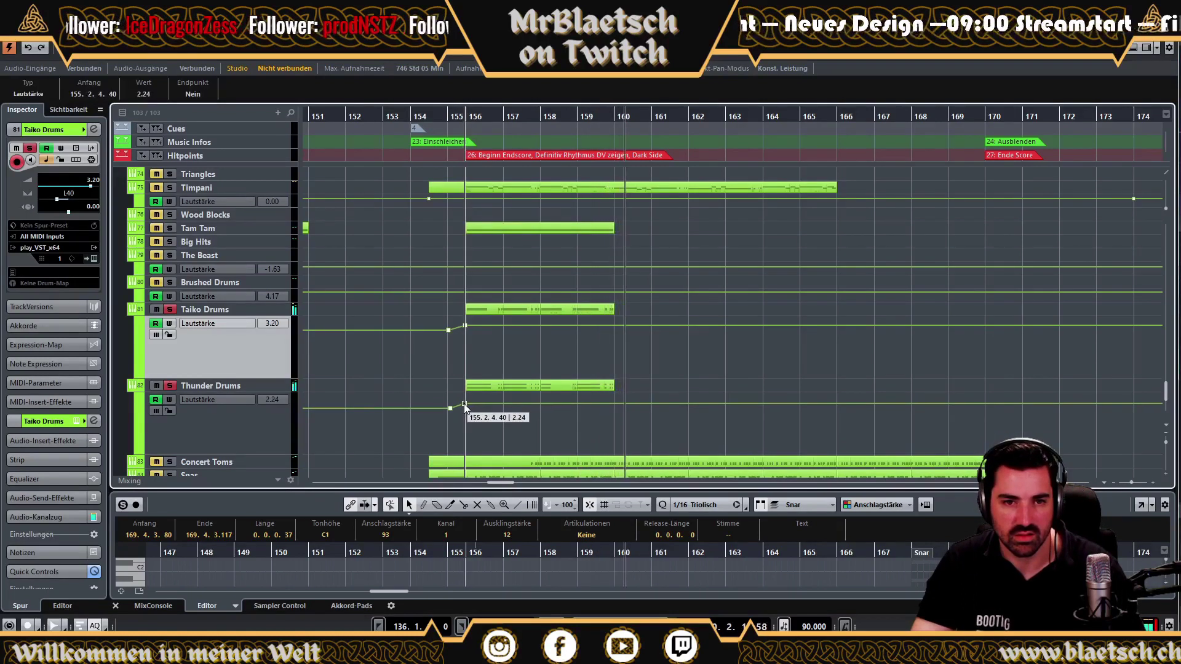
Select and copy the Taiko Drums and Thunder Drums parts from bar 156 to bar 160.
click(547, 313)
drag(662, 378, 478, 298)
Try pasting the copied drum parts at 160.1.1.80 and 164.1.2.40 and zoom in on the joint at bar 160.
click(616, 116)
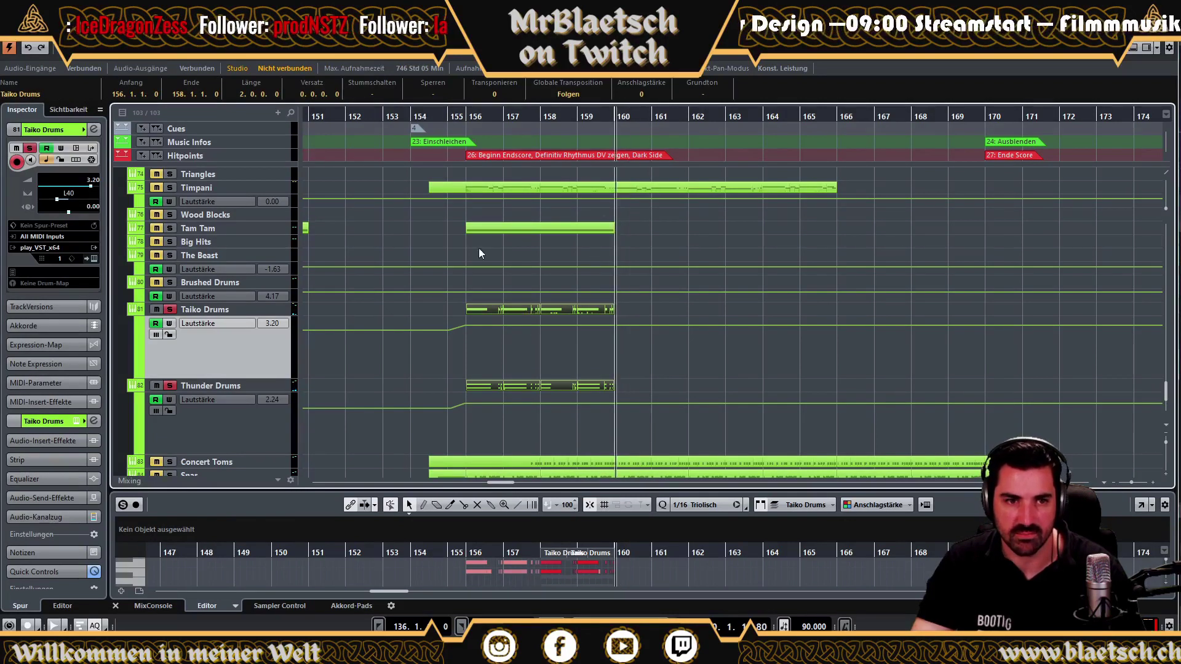
key(ctrl+v)
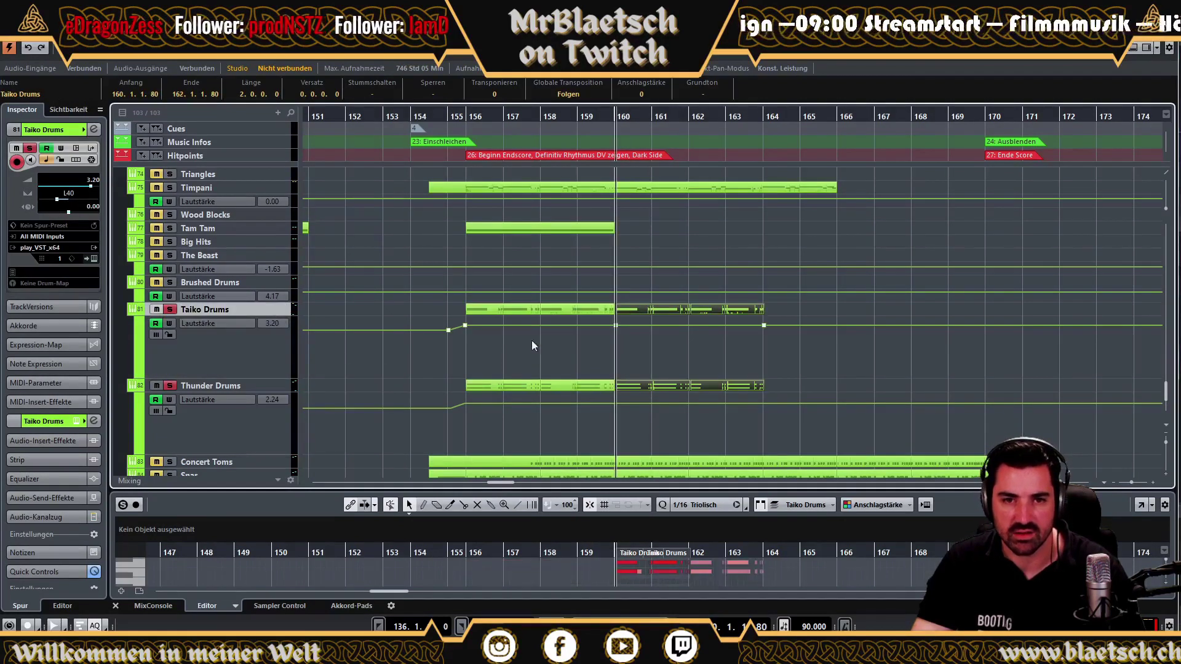
click(766, 116)
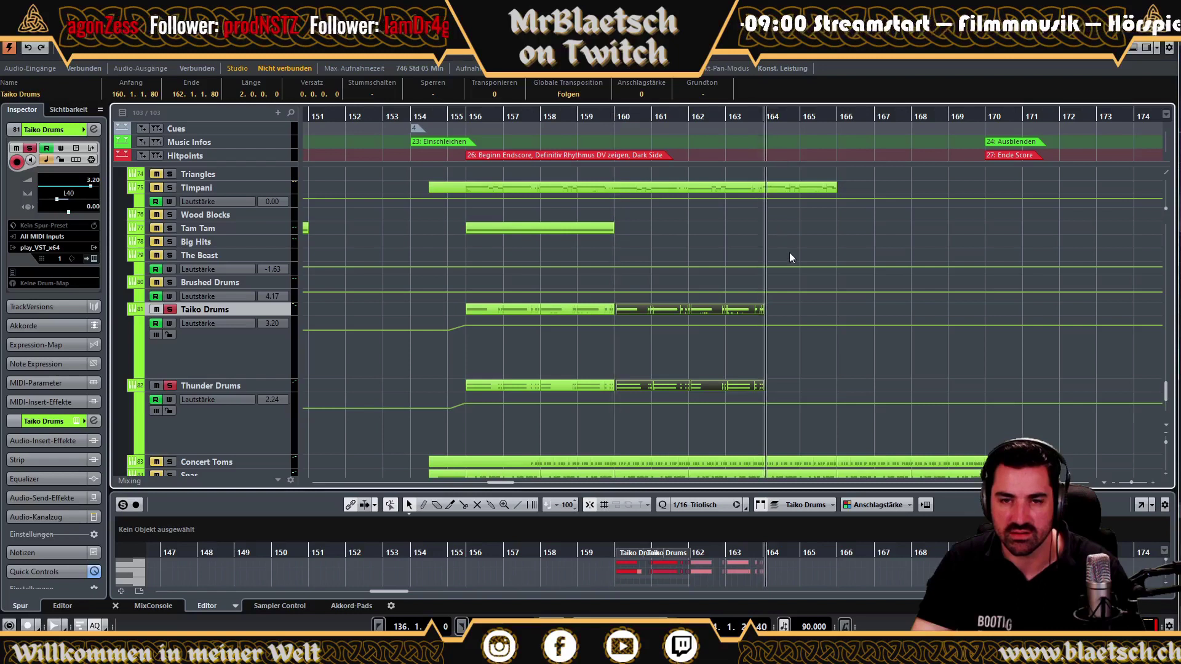
key(ctrl+v)
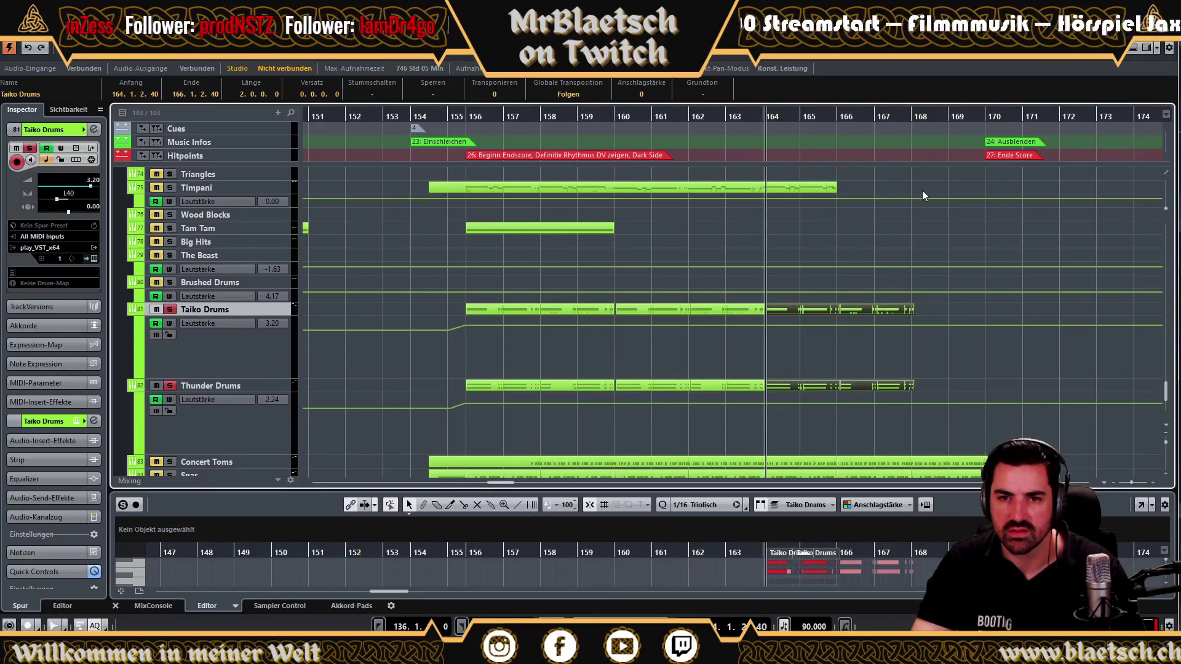
drag(648, 114, 646, 166)
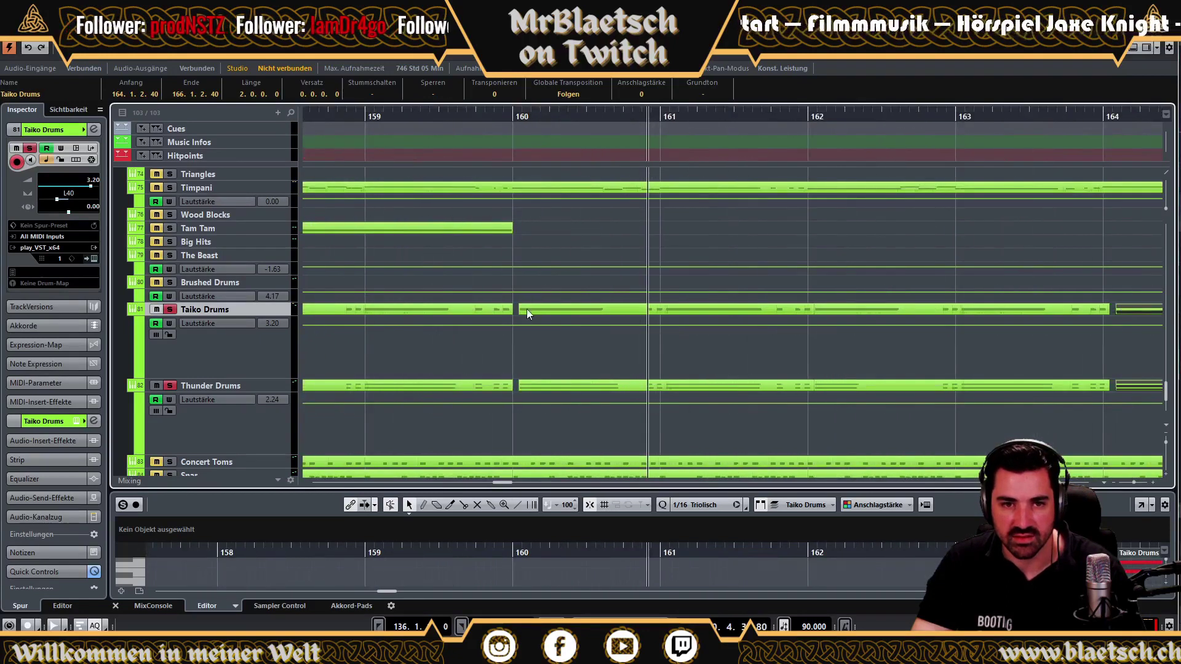
drag(537, 295, 552, 389)
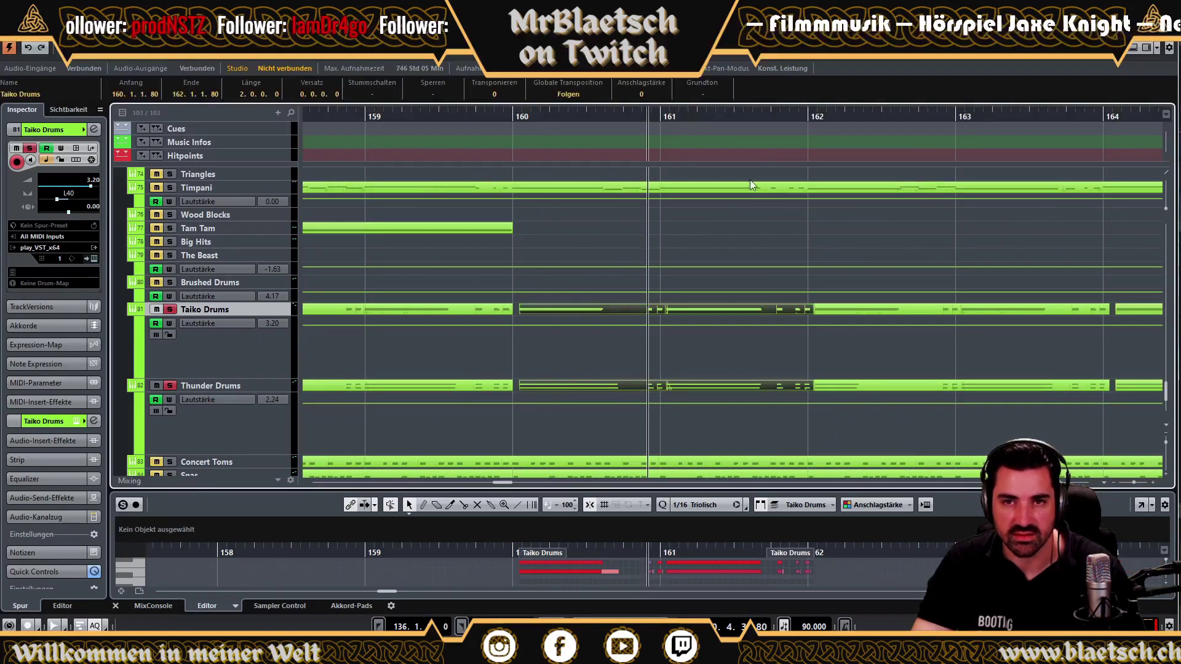
Set the quantize value to 1/4 and paste the copied Taiko Drums and Thunder Drums parts exactly at bars 160, 164 and 168.
click(855, 70)
click(924, 98)
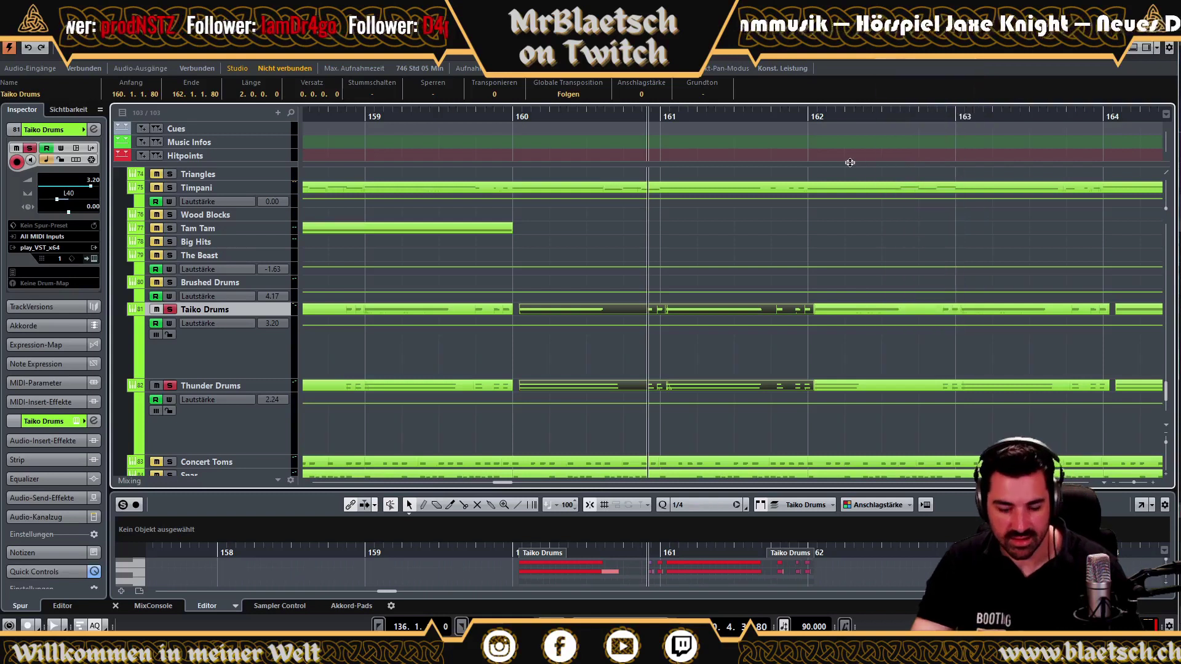
click(622, 151)
drag(579, 116, 580, 78)
click(569, 116)
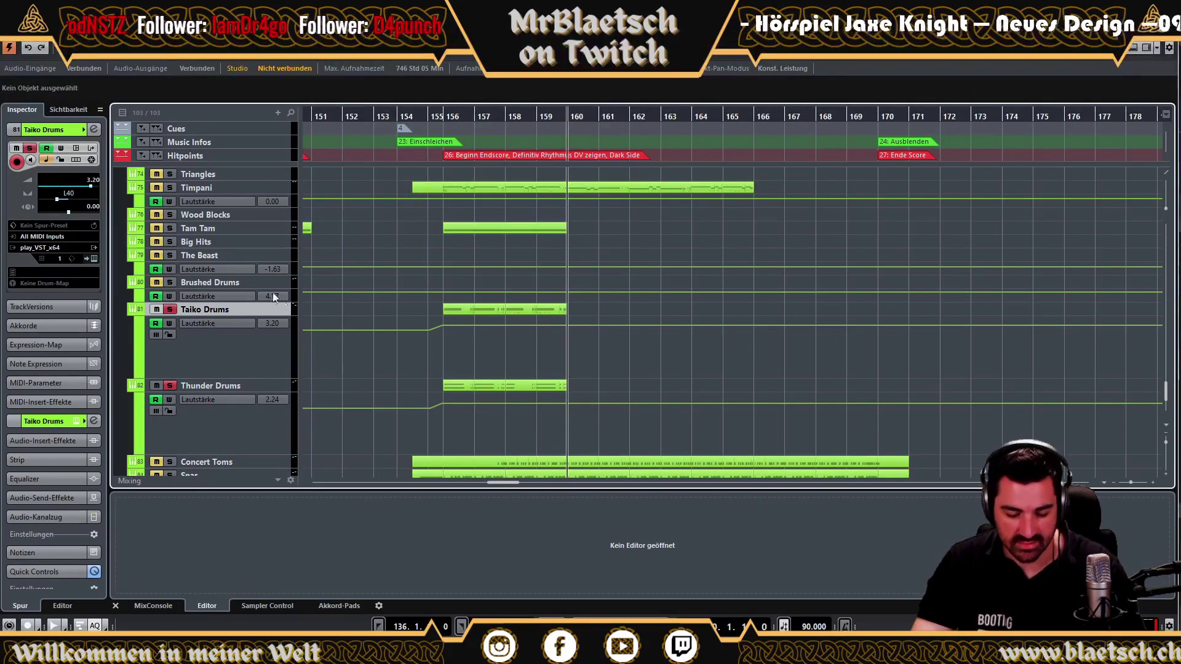
key(ctrl+v)
click(692, 117)
key(ctrl+v)
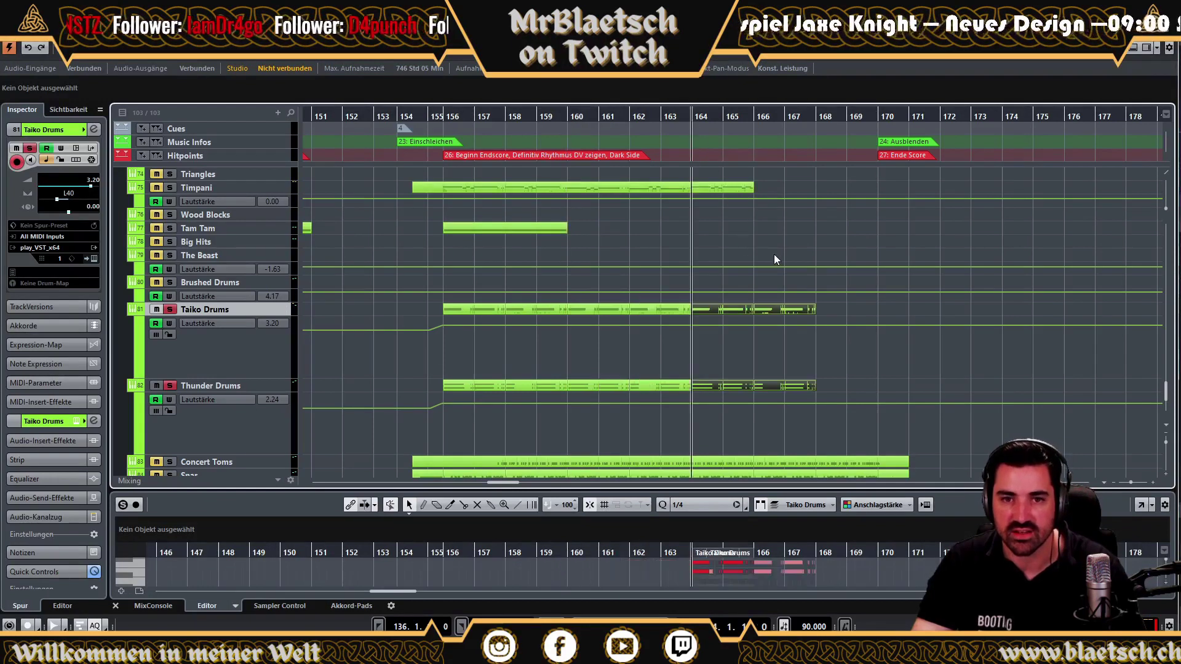
key(ctrl+v)
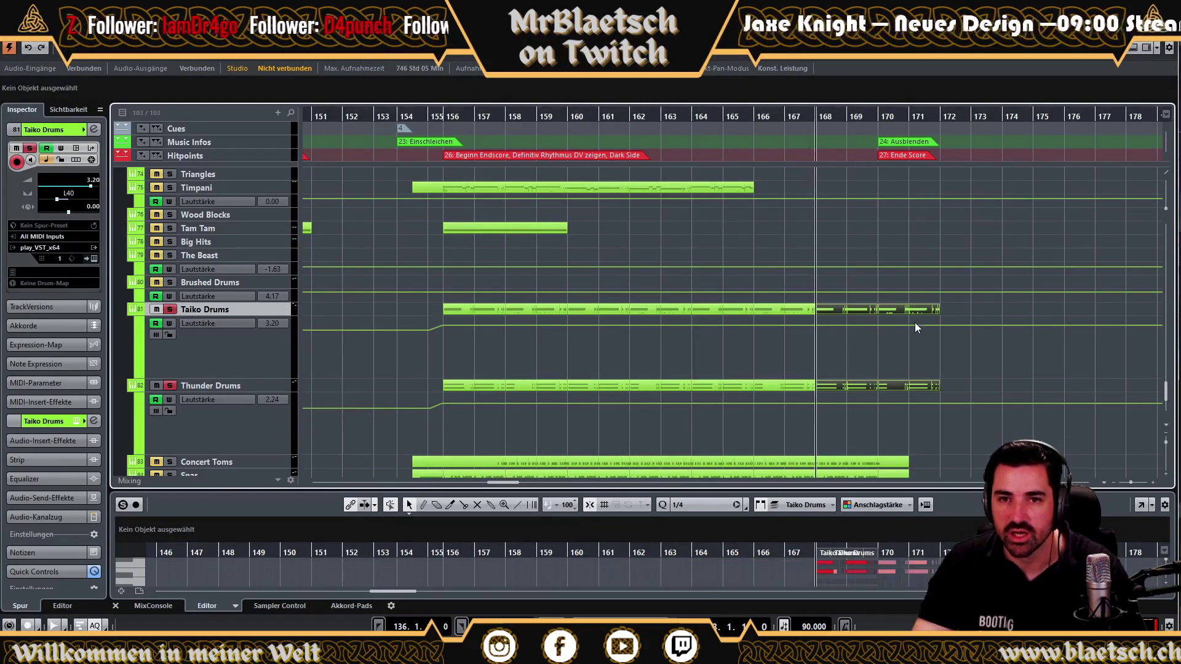
Select the Taiko Drums and Thunder Drums parts from bar 170 to 172 and delete the notes following the opening hits in the editor.
drag(899, 304, 912, 391)
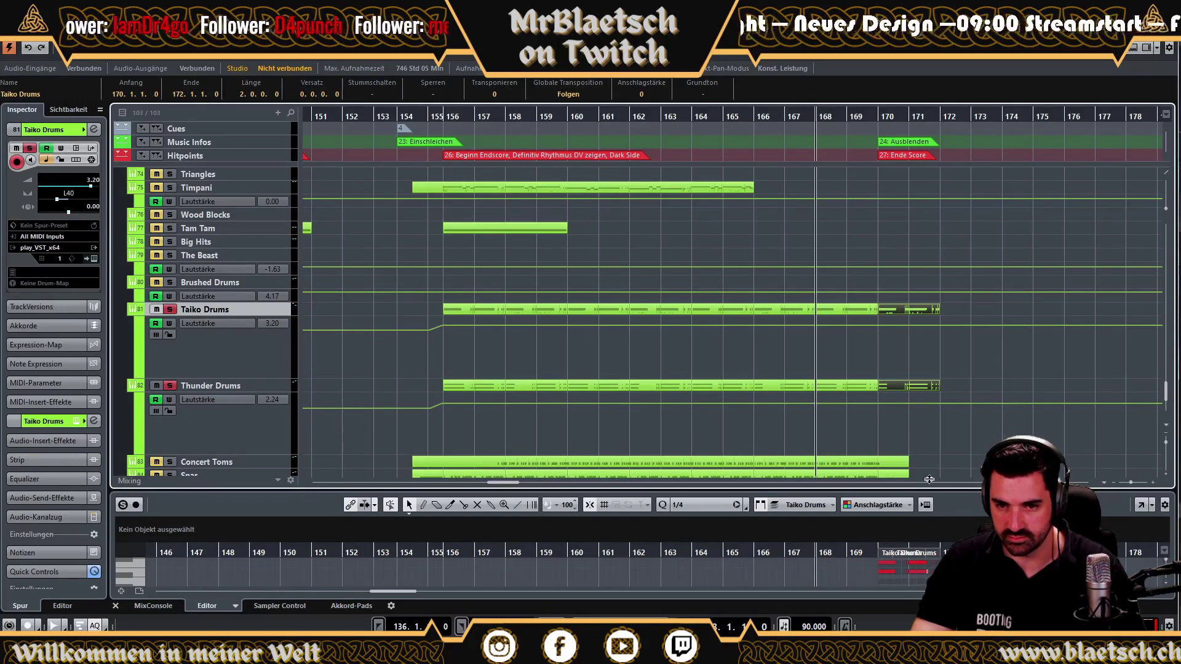
drag(928, 479, 928, 192)
drag(902, 352, 957, 460)
key(Delete)
drag(687, 219, 687, 467)
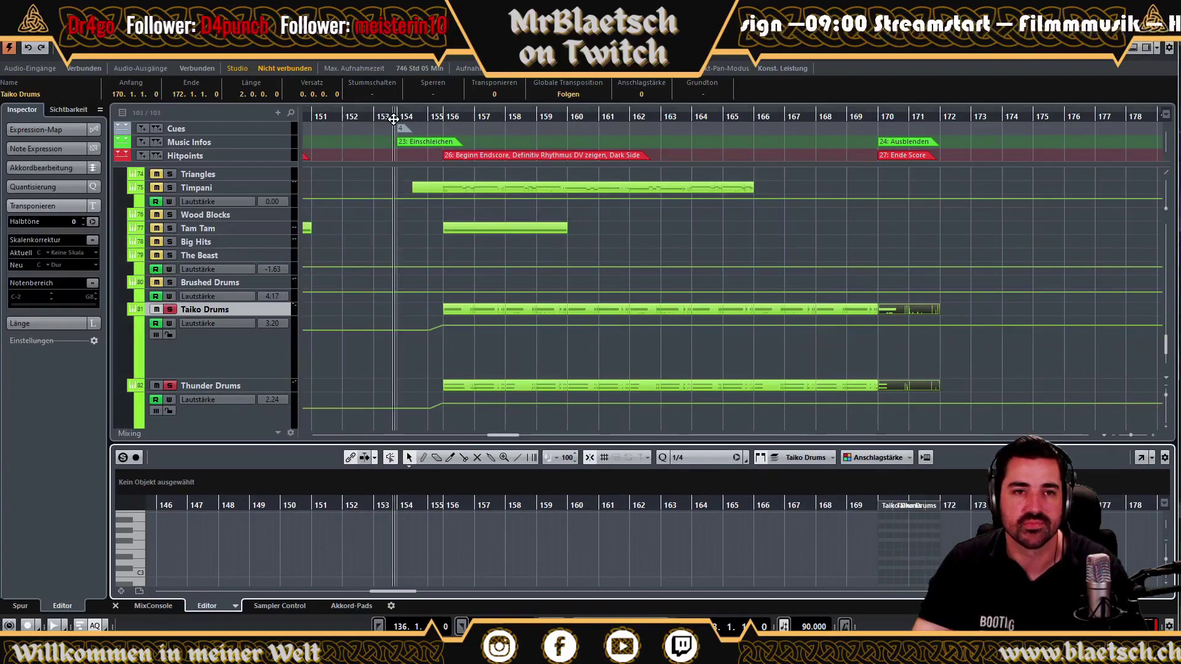
Turn off the drum solos and play the full arrangement from just before bar 154.
click(394, 119)
click(321, 49)
key(space)
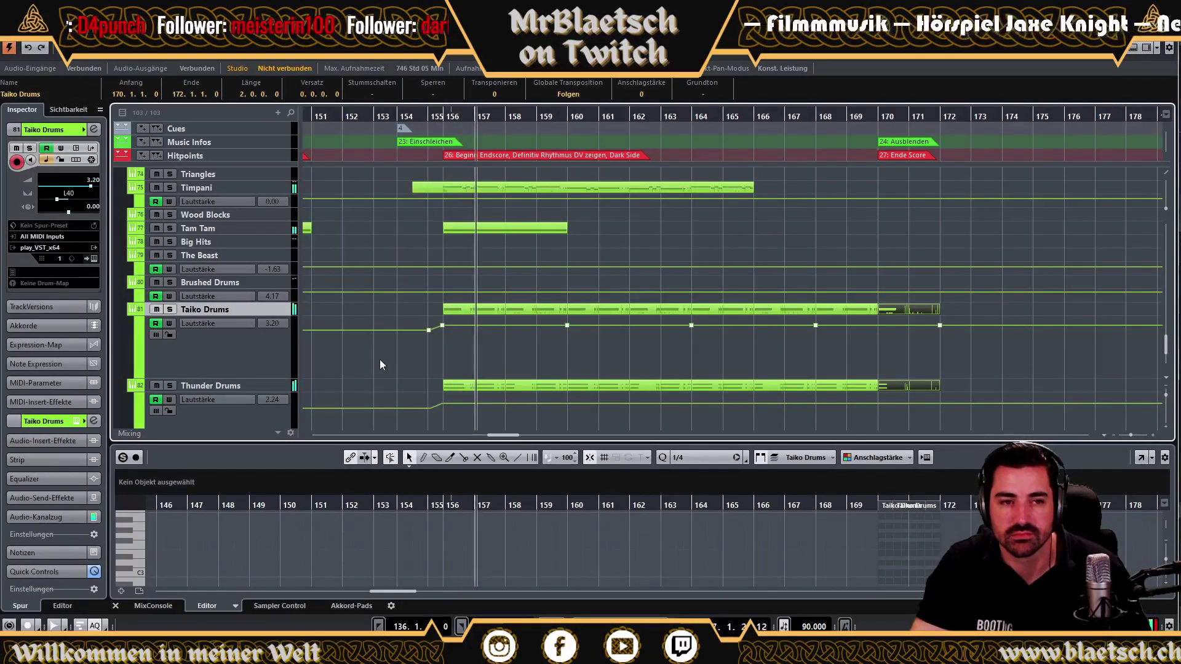
Show the Concert Toms volume automation and ramp it up from the part's start to -3.39 at 157.4.1.0.
scroll(379, 363, down, 2)
scroll(370, 349, down, 2)
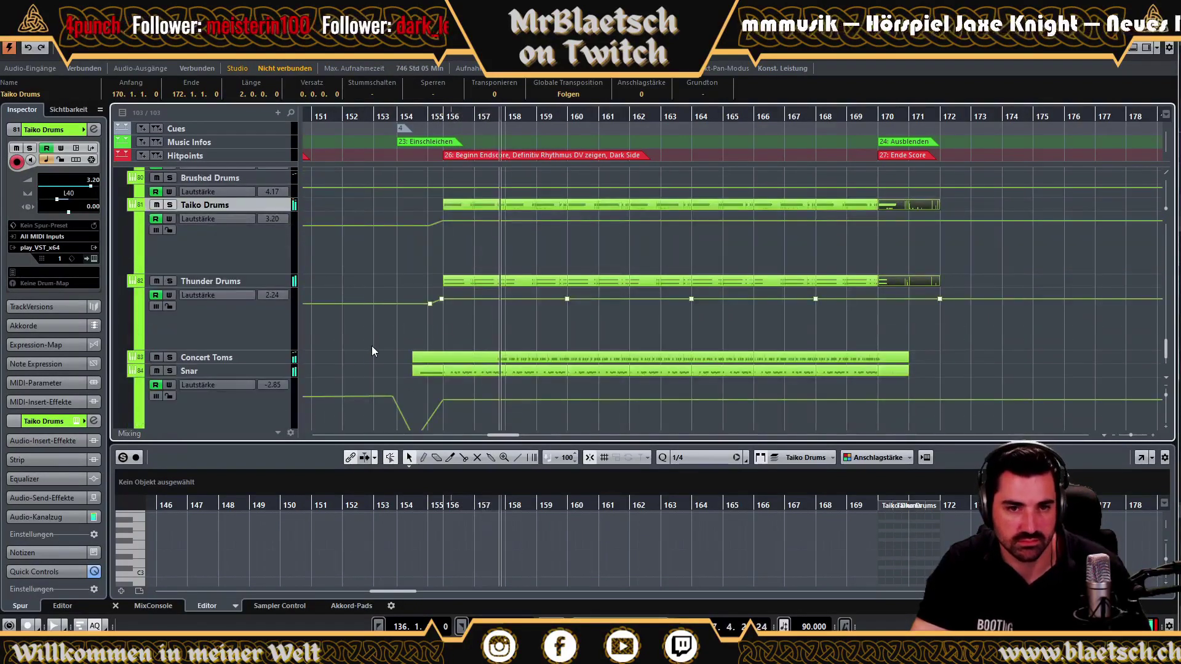
click(132, 358)
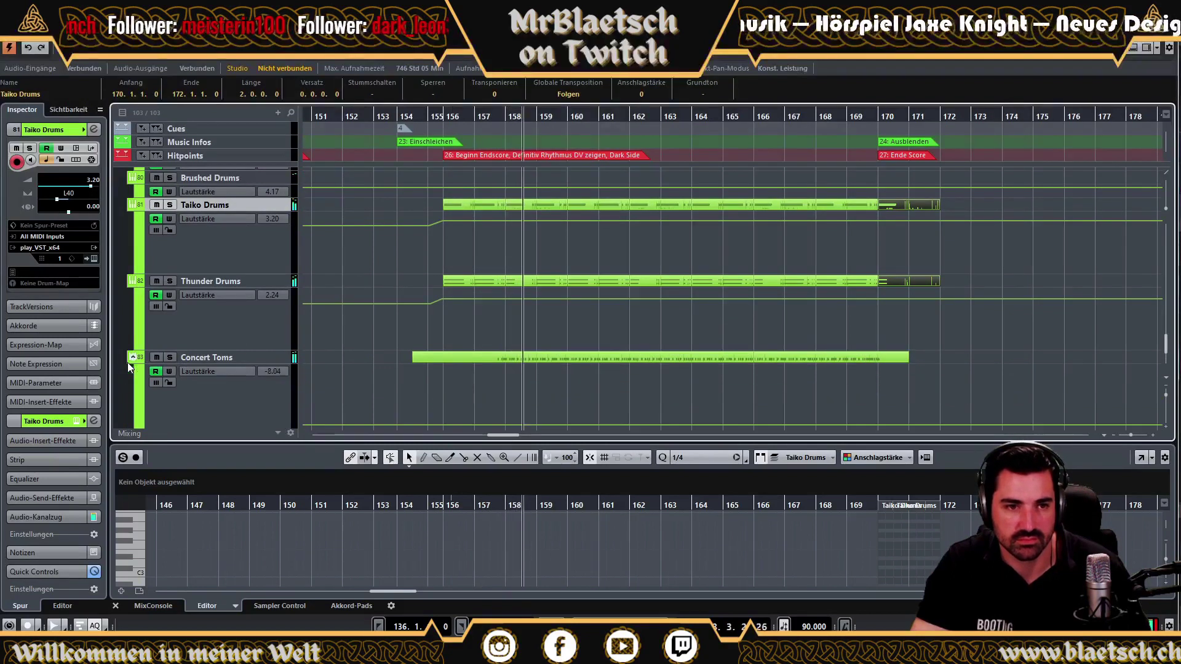
scroll(412, 356, down, 2)
drag(496, 319, 498, 302)
drag(496, 302, 497, 304)
scroll(156, 265, up, 1)
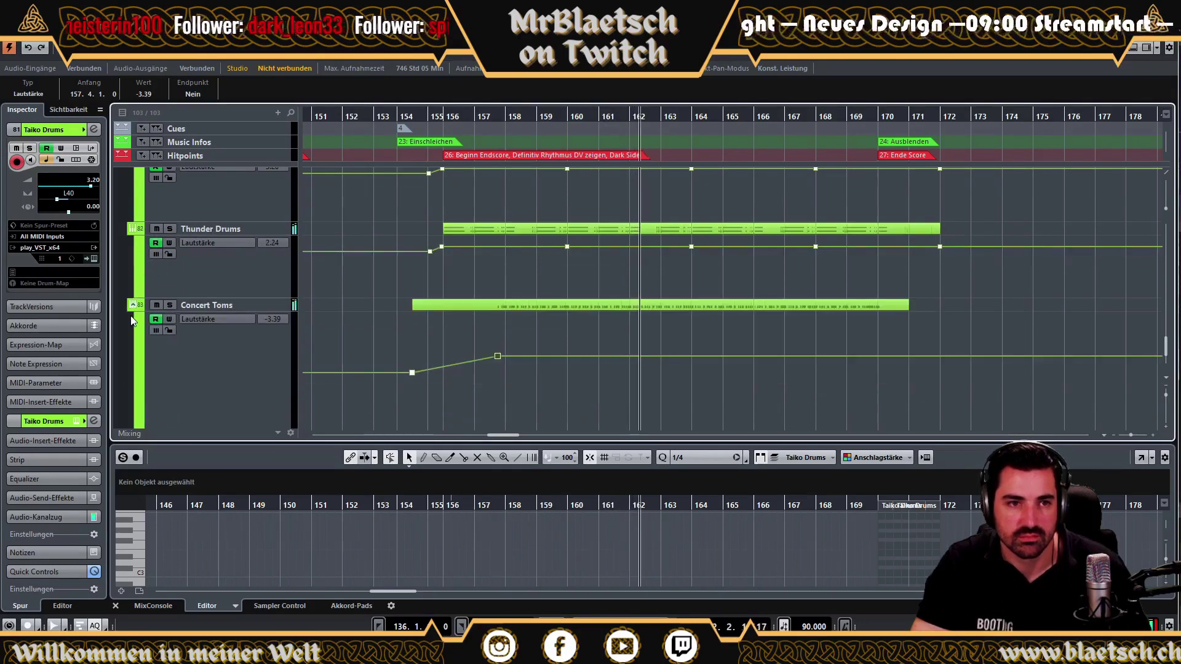
Collapse the automation lanes of the Concert Toms, Thunder Drums and Taiko Drums tracks.
click(133, 305)
click(133, 228)
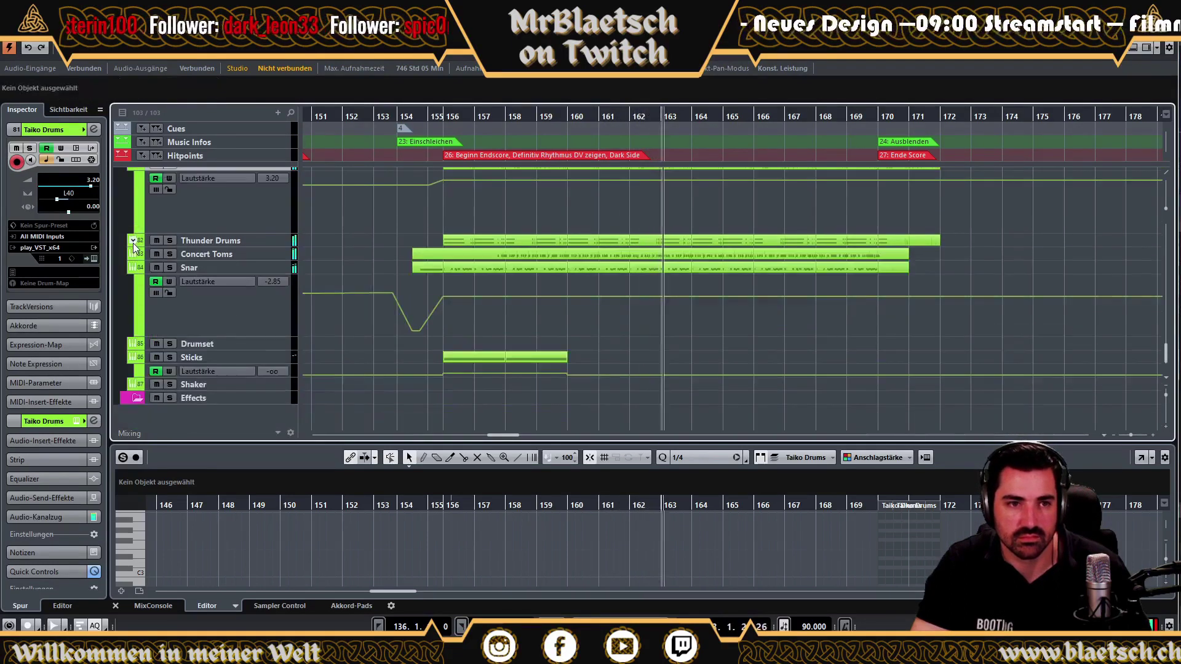
scroll(134, 246, up, 2)
click(131, 268)
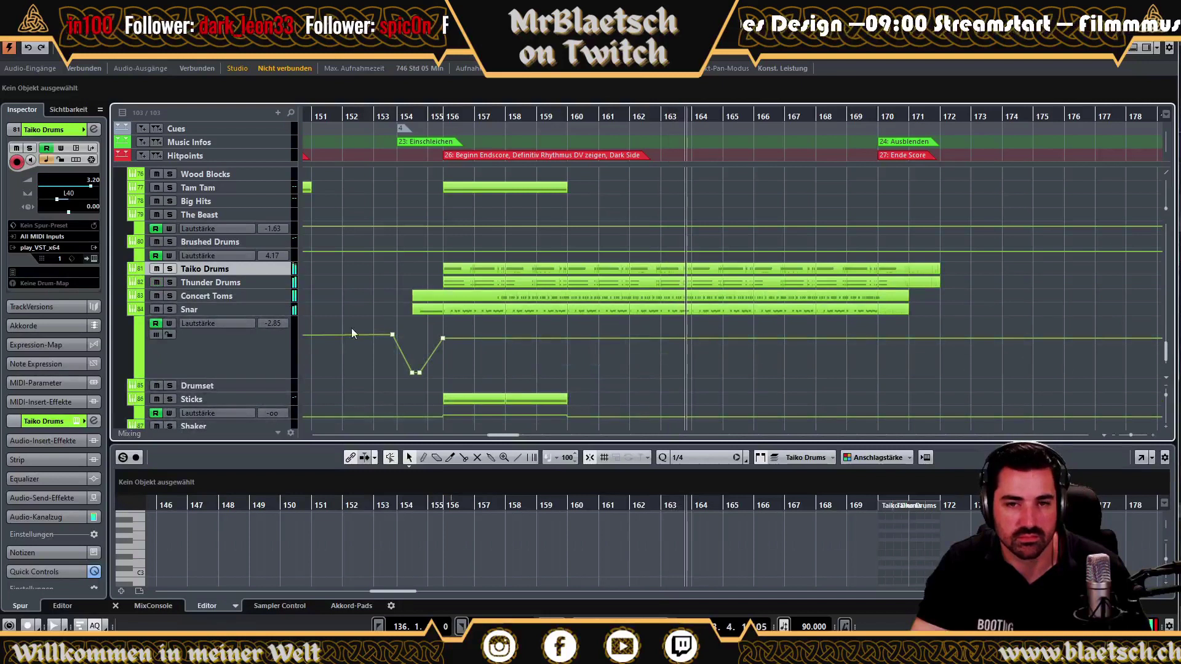
Listen to the end score up to bar 170 while reviewing the percussion tracks and the instrument tracks above them.
scroll(357, 326, down, 1)
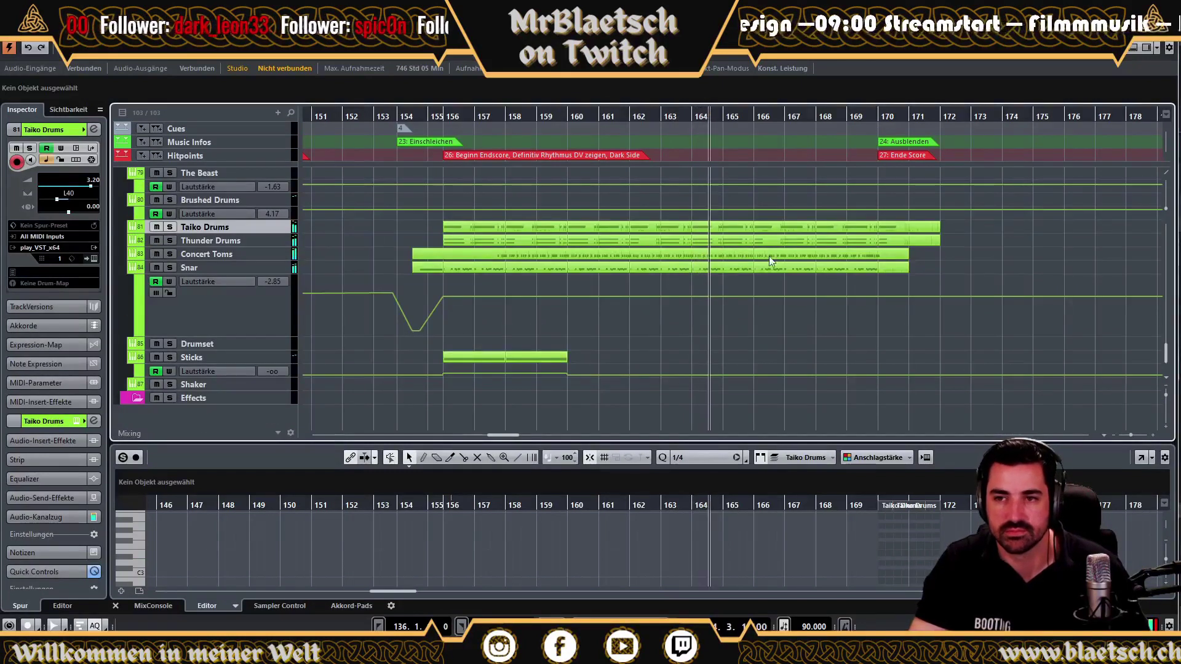
scroll(878, 354, up, 1)
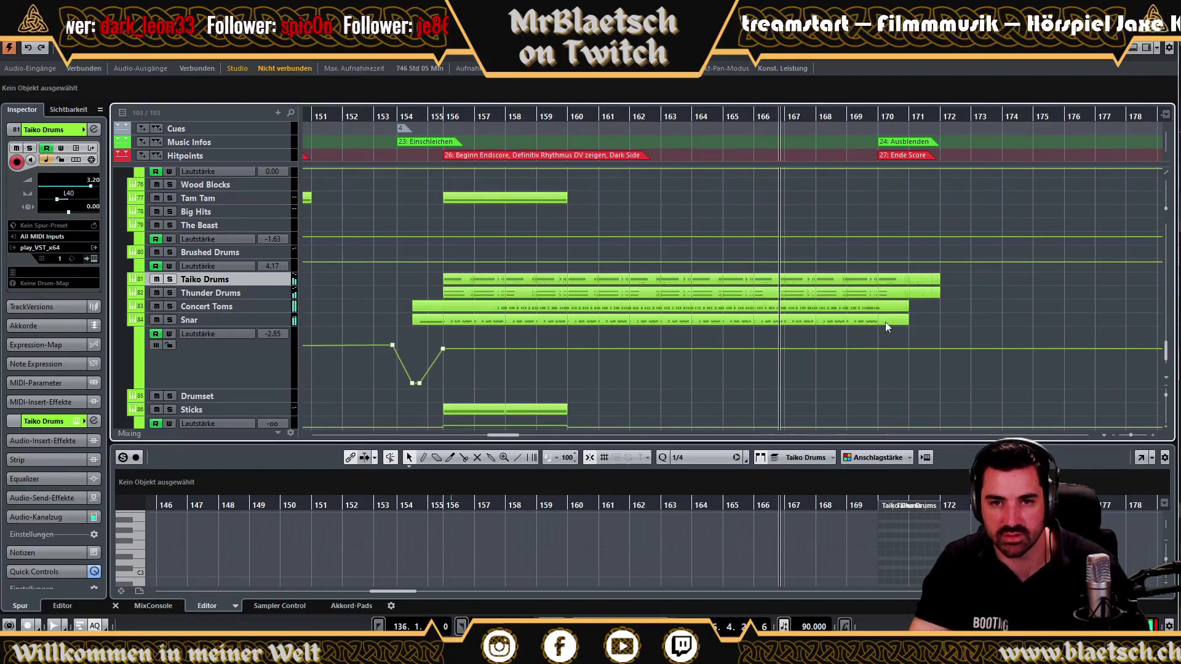
scroll(614, 294, down, 1)
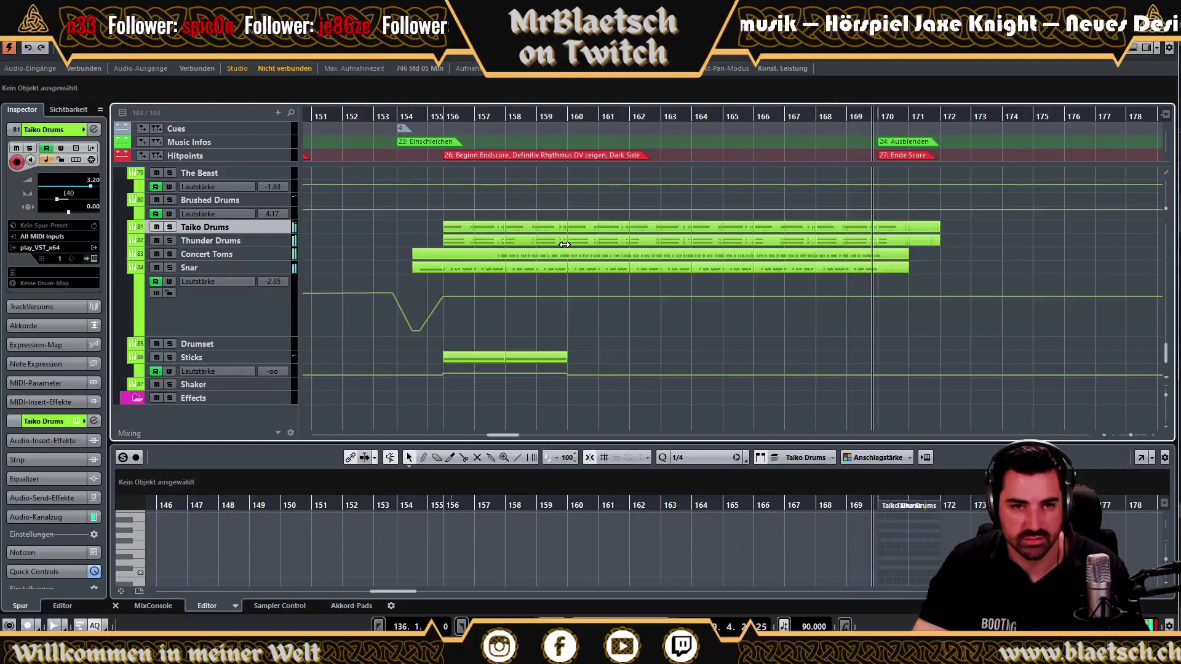
scroll(567, 249, up, 3)
scroll(566, 249, up, 5)
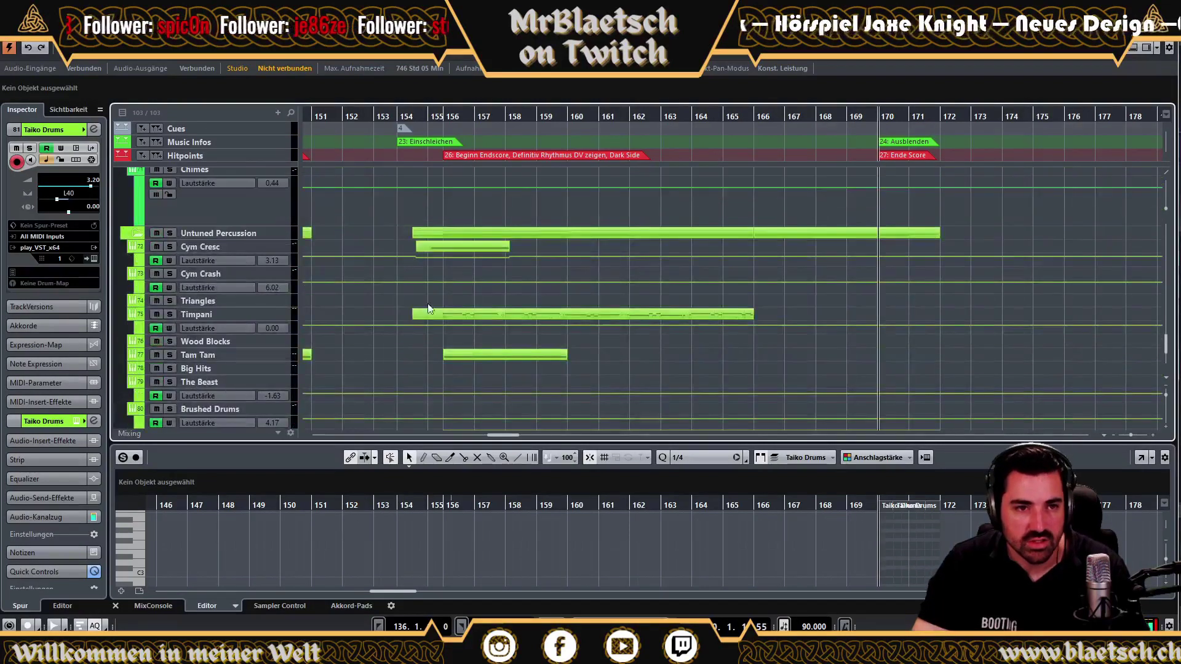
scroll(383, 320, up, 6)
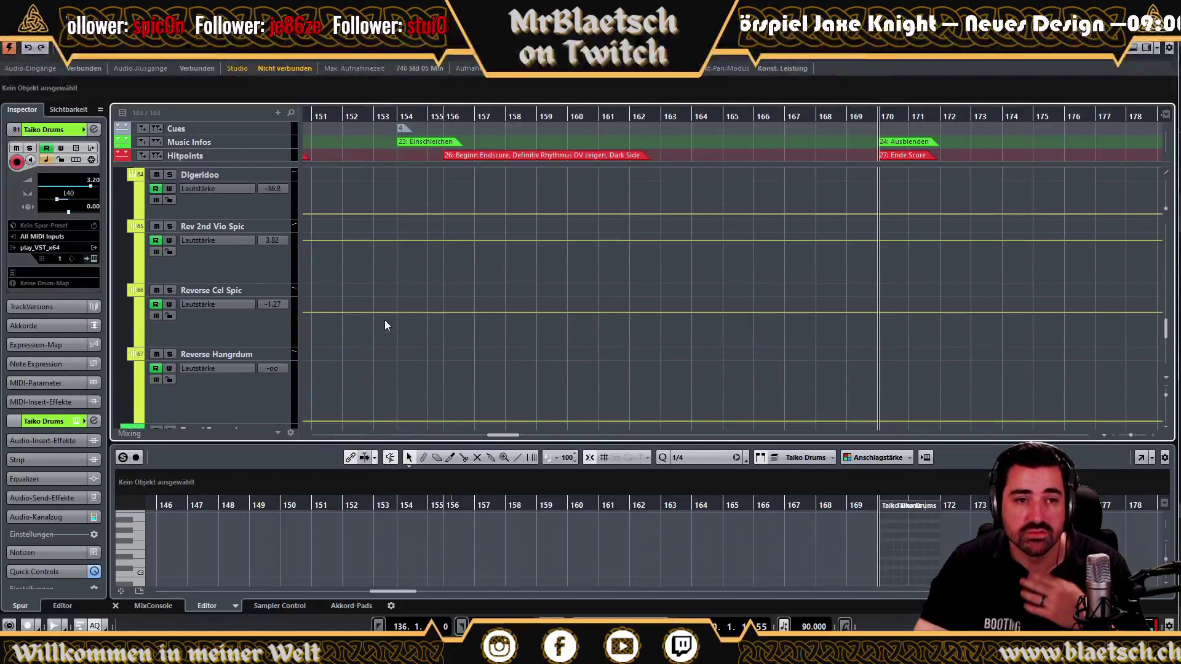
scroll(386, 321, up, 5)
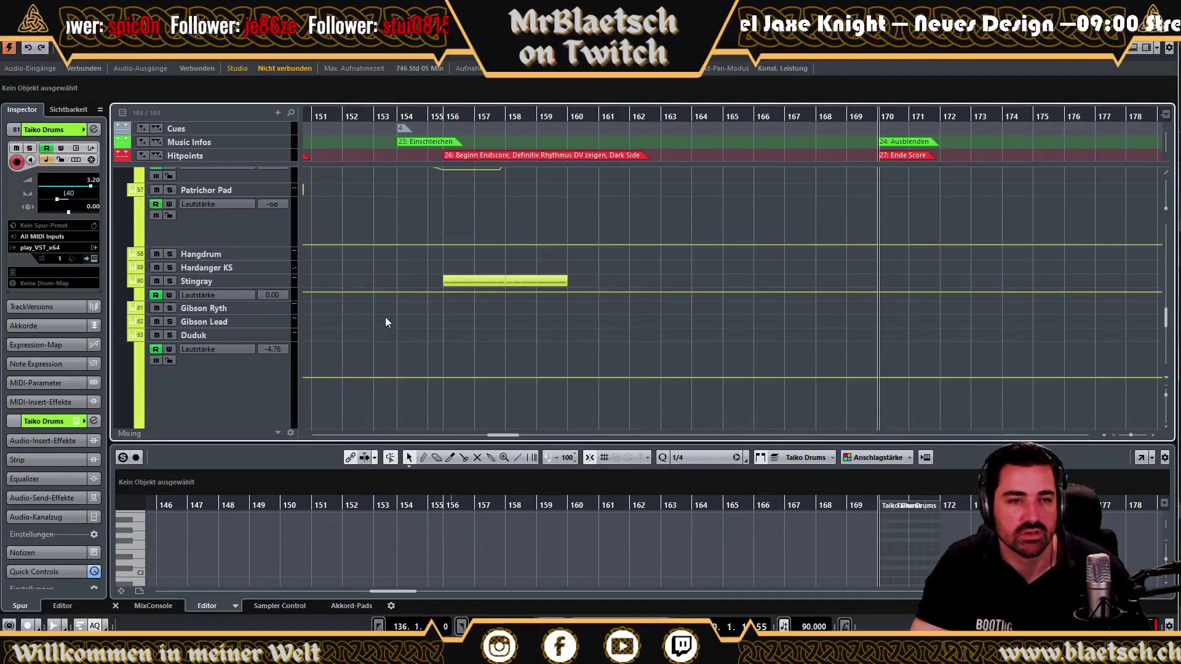
Look through the brass section and select the TRP Solo KS and Trp KS tracks in turn.
scroll(386, 320, up, 6)
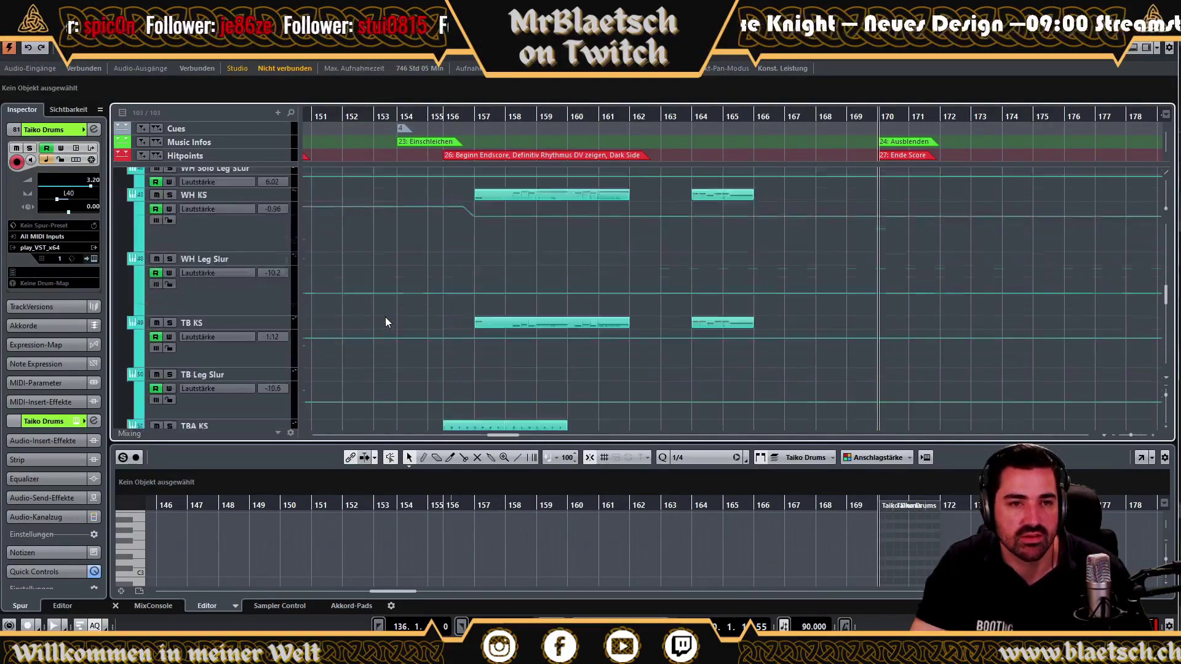
scroll(386, 316, up, 2)
scroll(385, 316, down, 2)
right_click(279, 283)
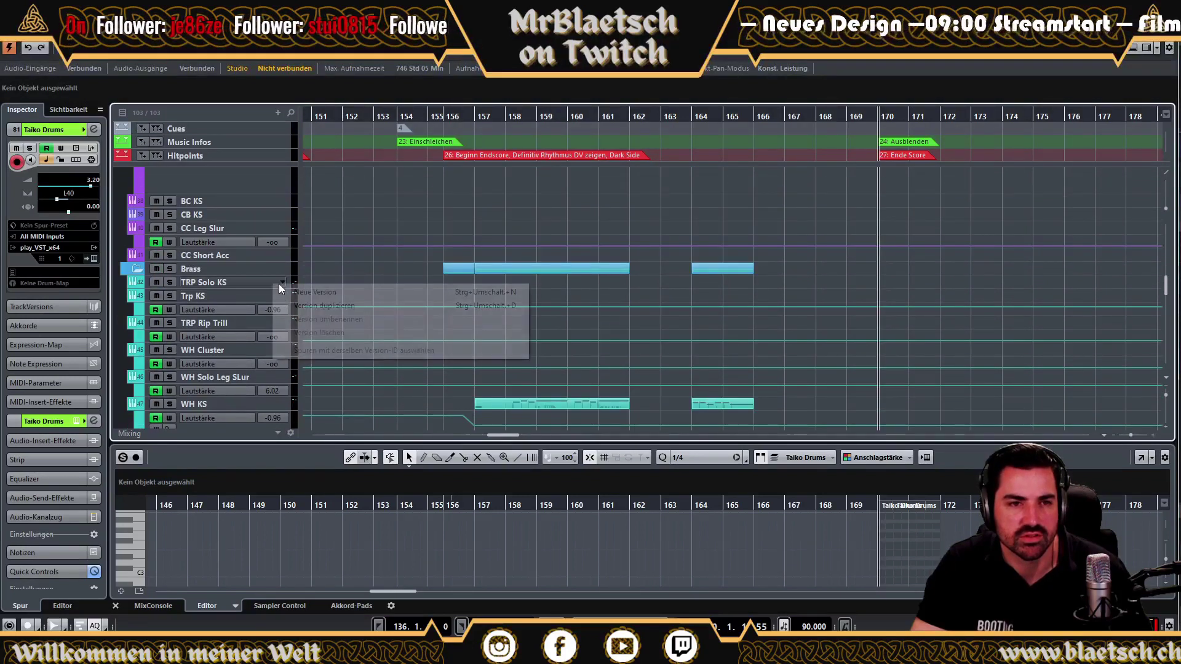
click(257, 286)
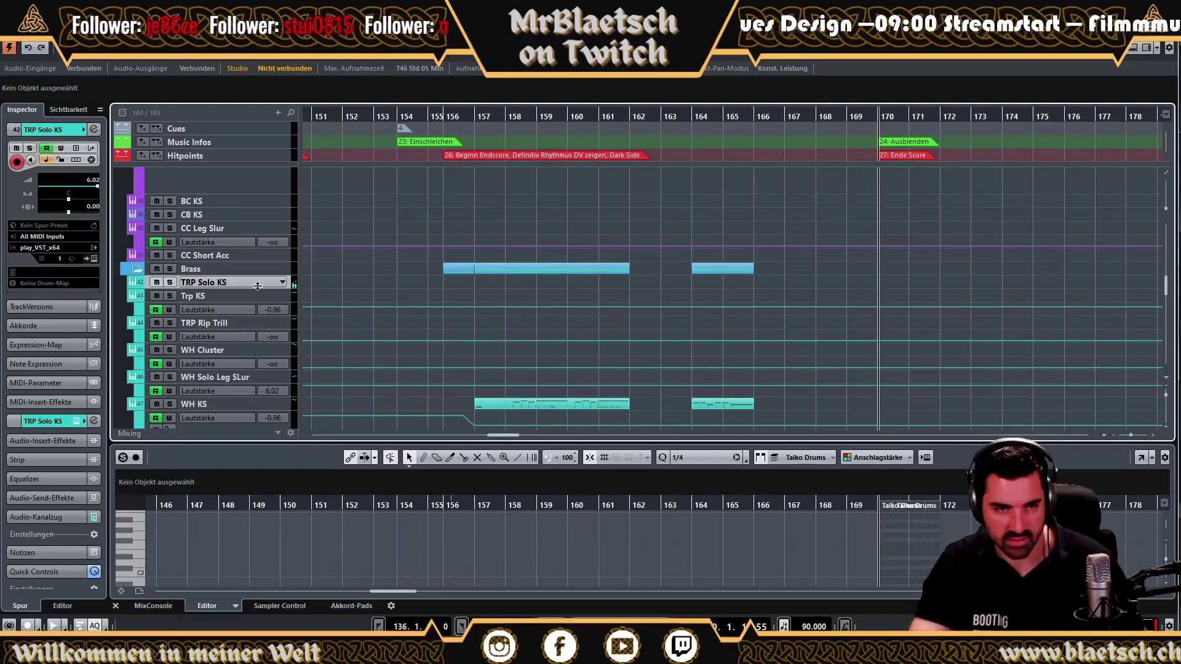
right_click(280, 298)
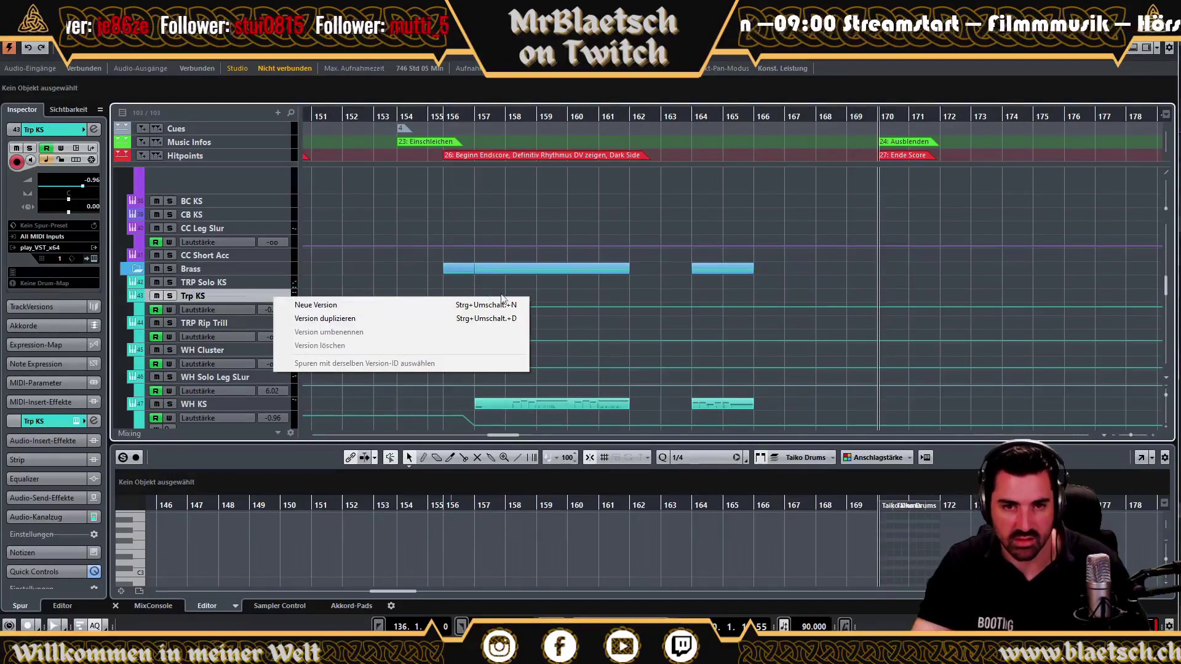
click(358, 227)
scroll(375, 242, up, 8)
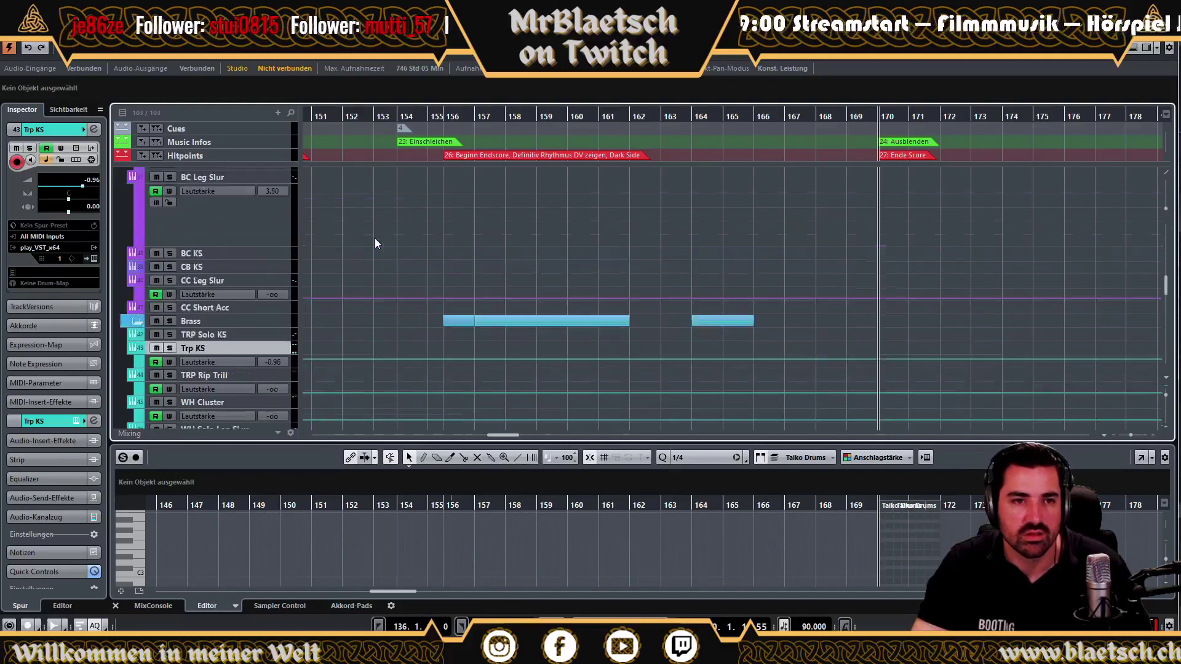
Duplicate the CL KS and BS Leg Slur parts at bars 156 to 160 three times, filling both tracks up to bar 172.
scroll(375, 240, up, 5)
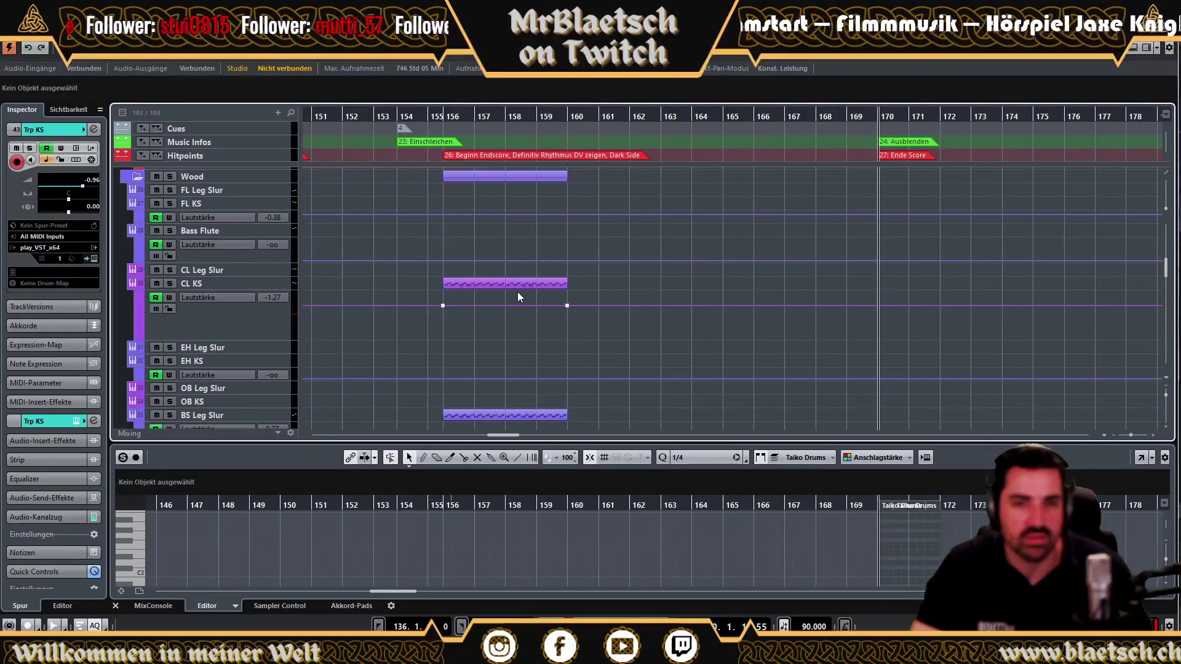
drag(468, 292, 608, 417)
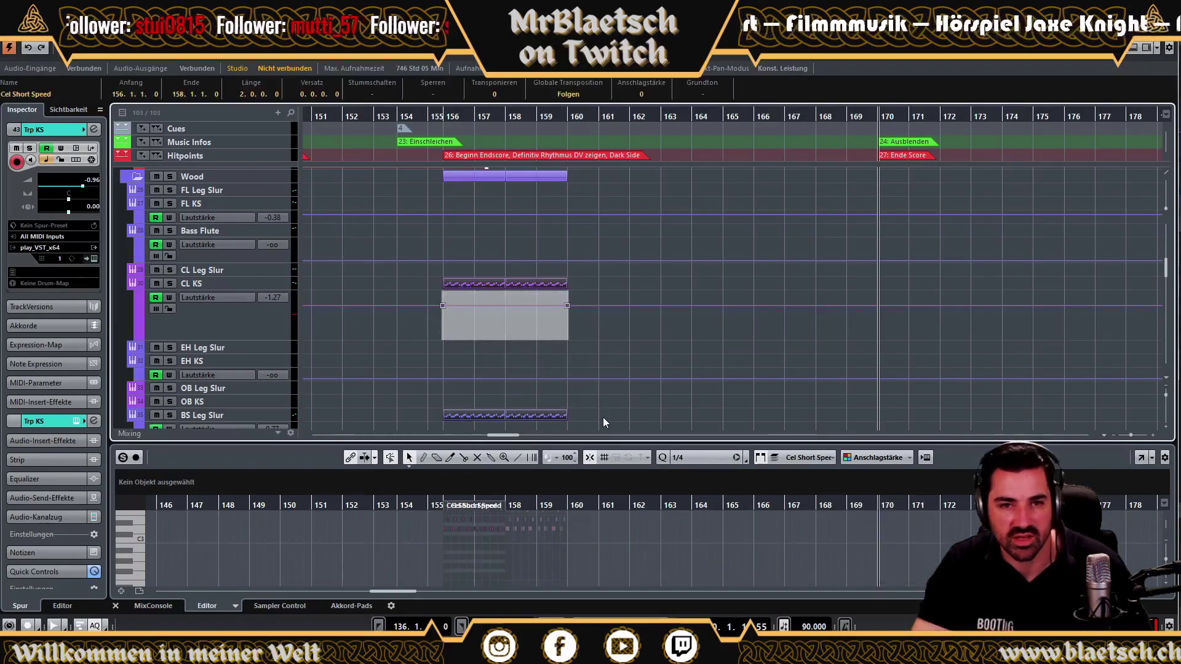
click(271, 283)
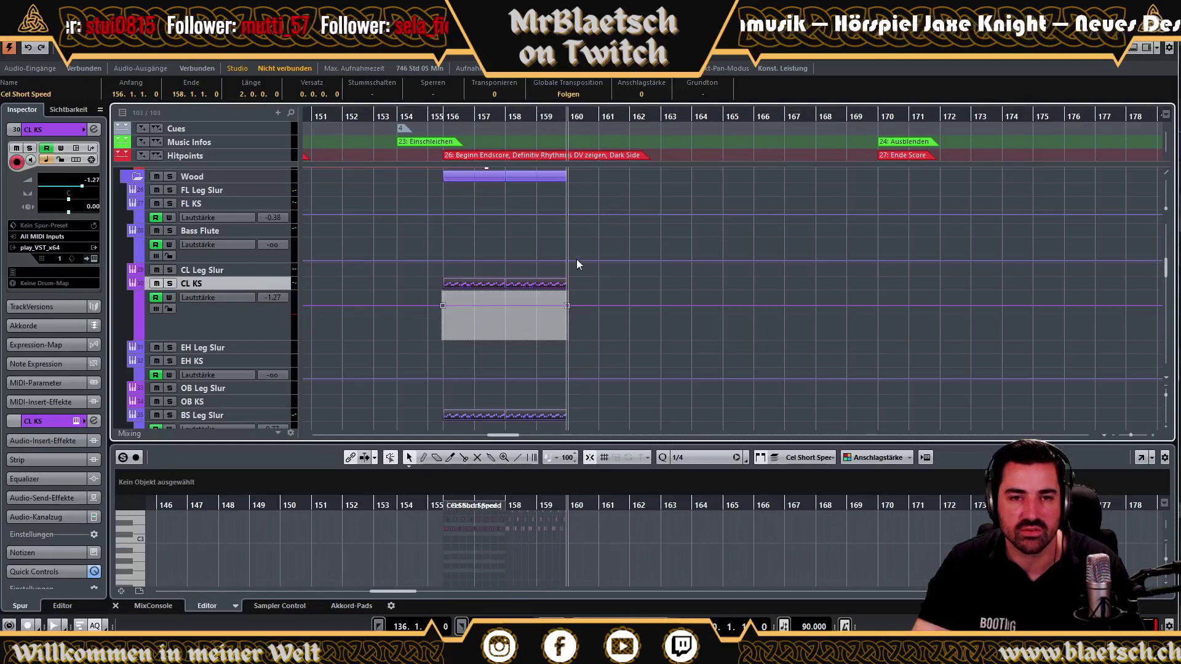
key(ctrl+d)
key(ctrl+d)
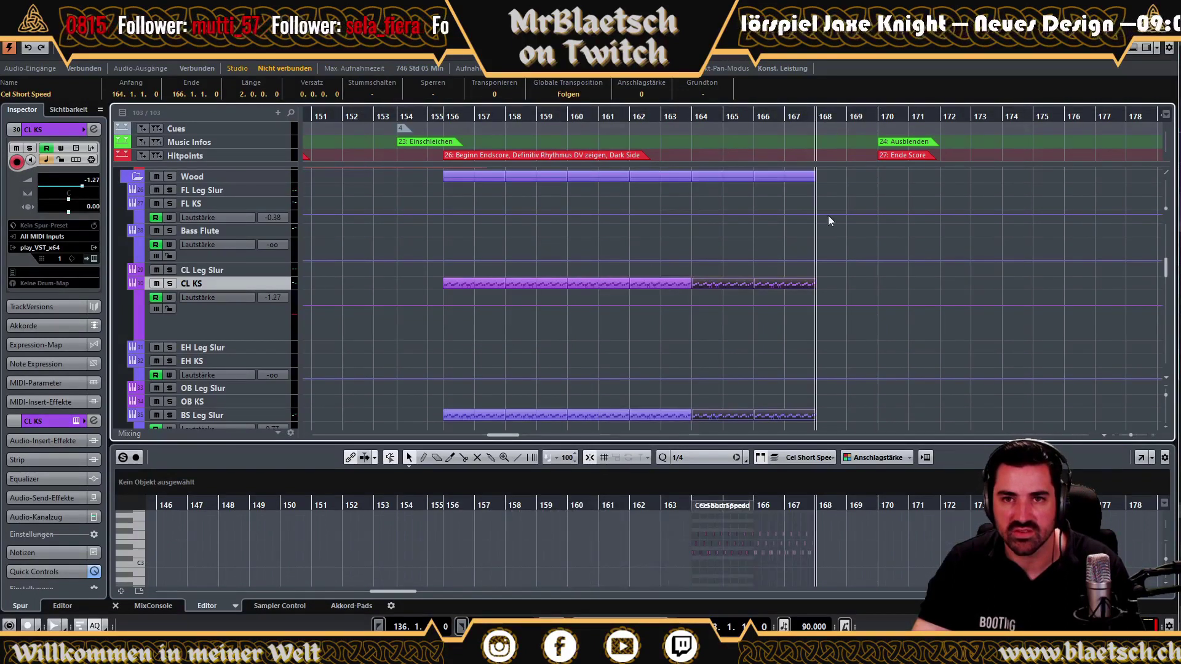
key(ctrl+d)
Delete all but the opening notes in the CL KS and BS Leg Slur parts at bar 170 and shorten both parts to end at bar 171.
click(919, 285)
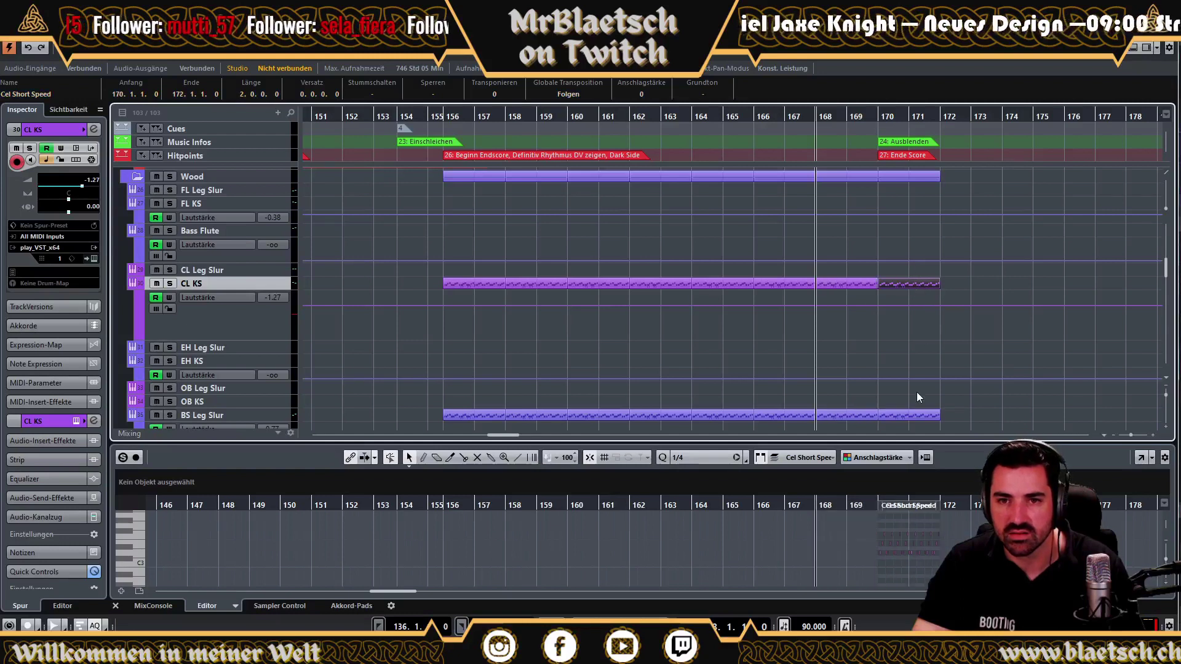
drag(933, 441, 890, 212)
drag(1046, 538, 858, 290)
drag(992, 491, 917, 315)
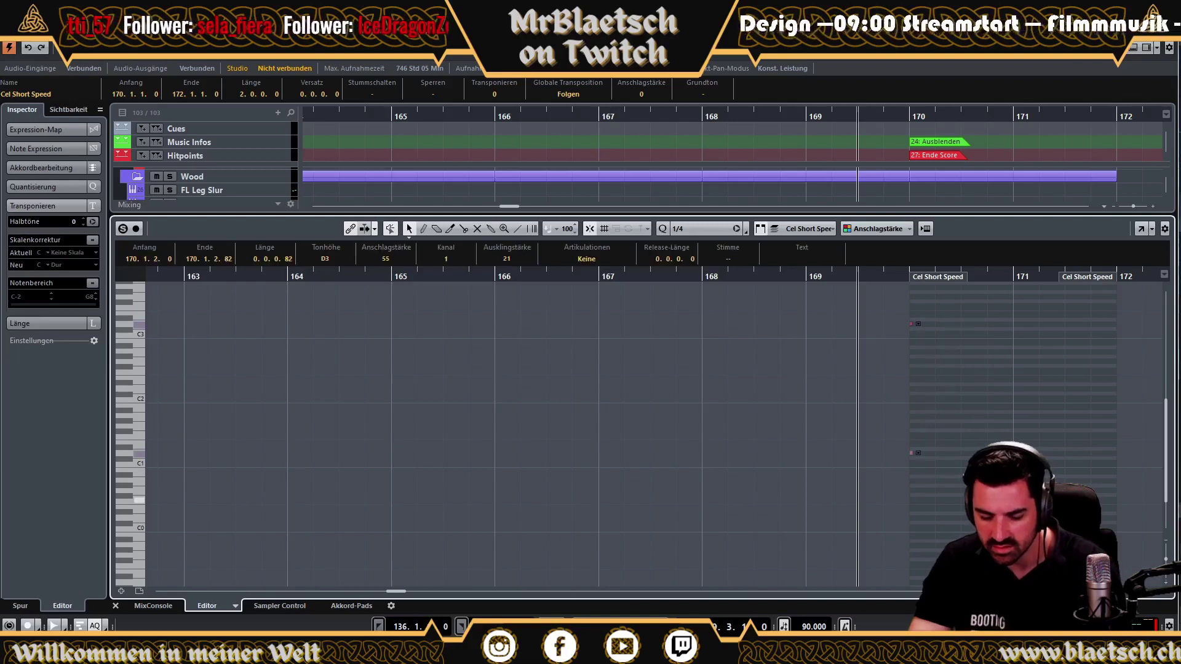
click(880, 287)
drag(861, 216, 861, 490)
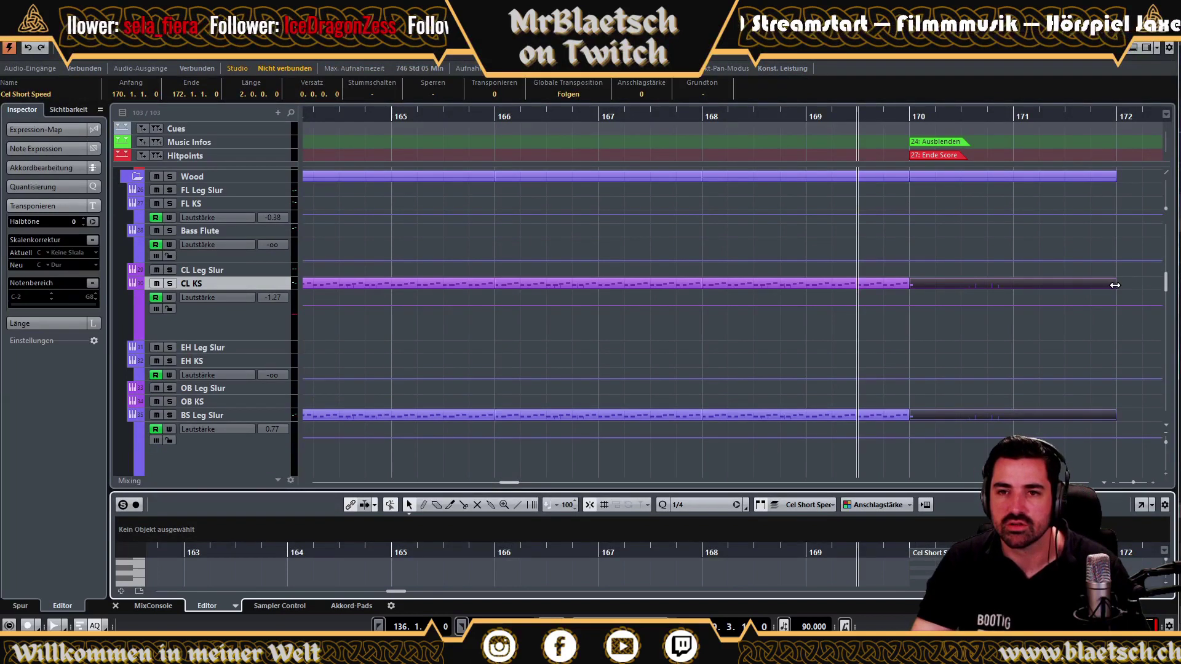
drag(1115, 285, 1013, 285)
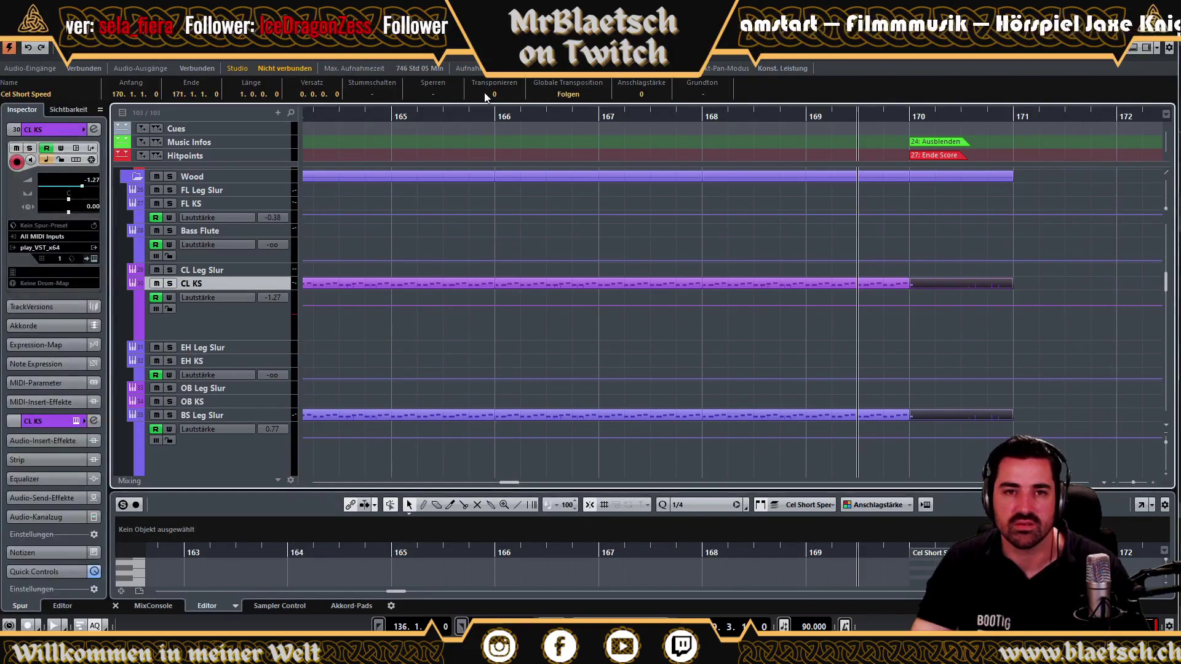
Listen to the end score from around bar 156 while reviewing the woodwind, choir and string tracks.
drag(465, 113, 332, 114)
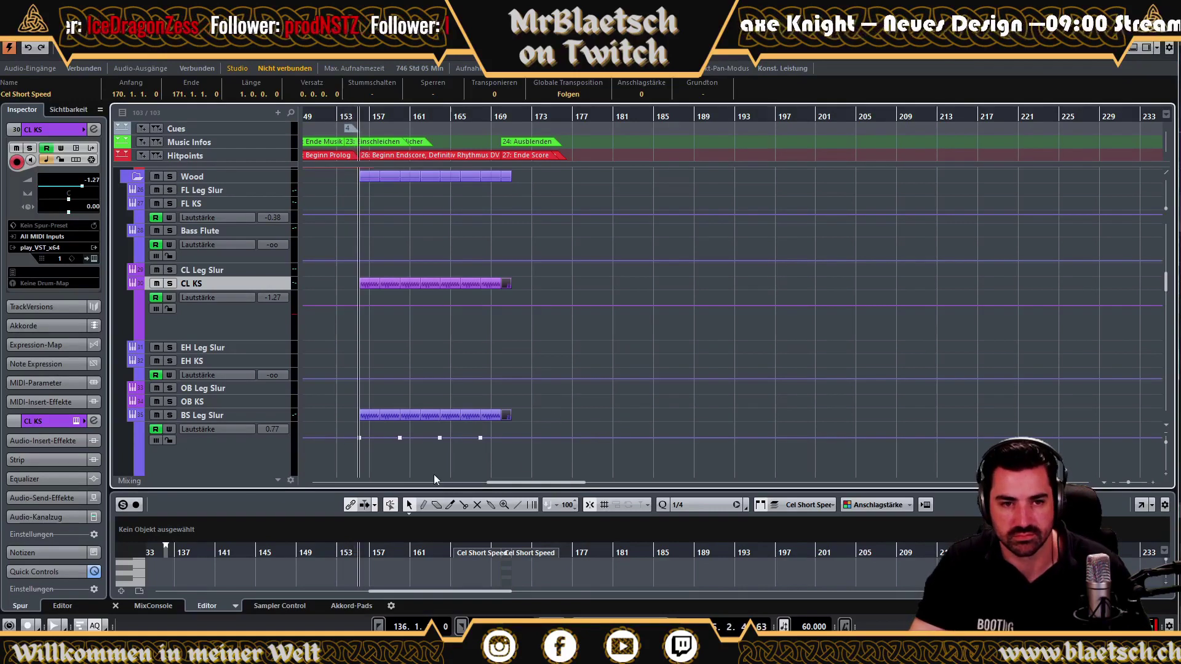
drag(529, 482, 510, 482)
click(529, 306)
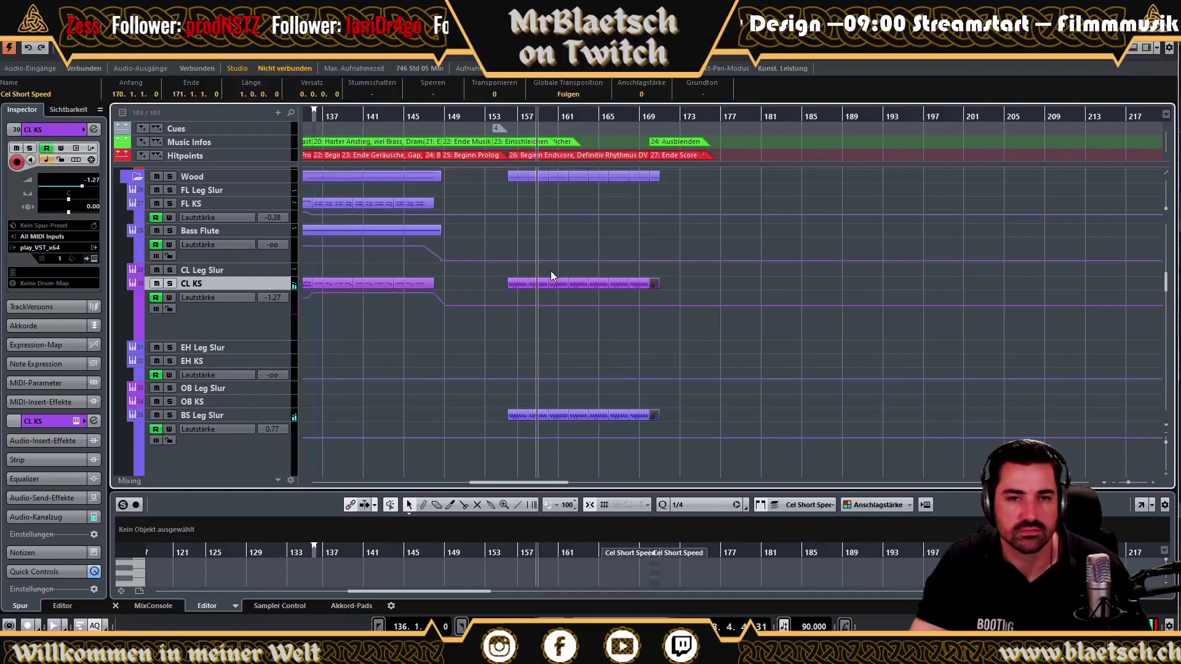
scroll(549, 277, up, 2)
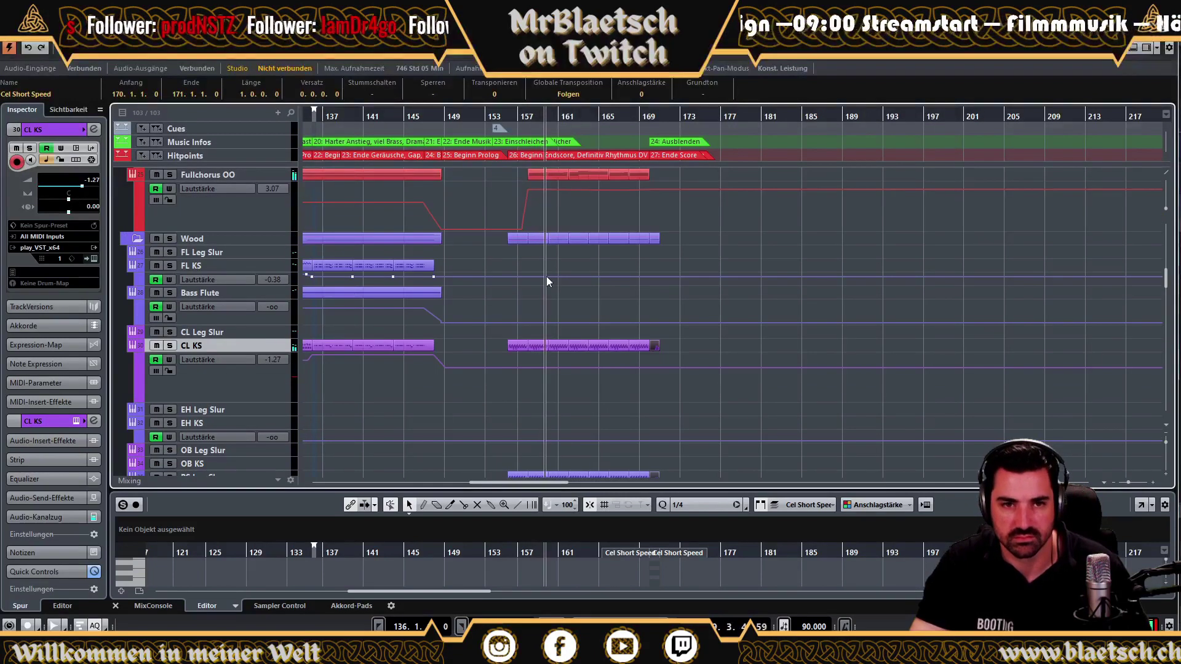
scroll(519, 315, up, 2)
scroll(520, 315, up, 2)
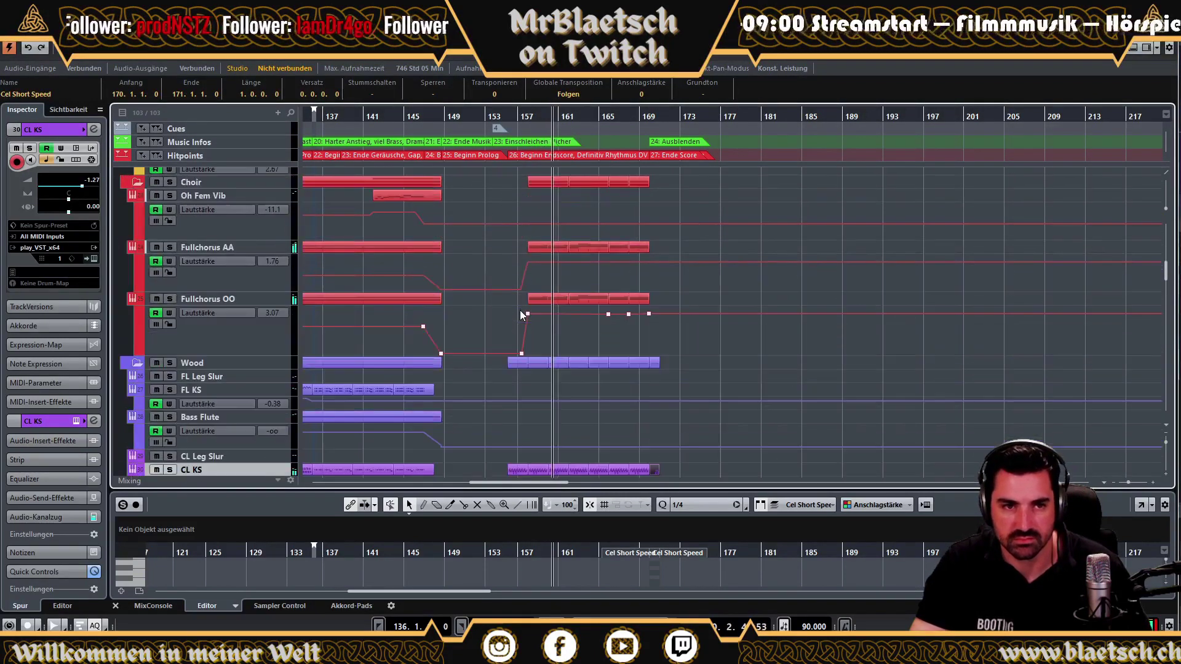
scroll(520, 315, down, 2)
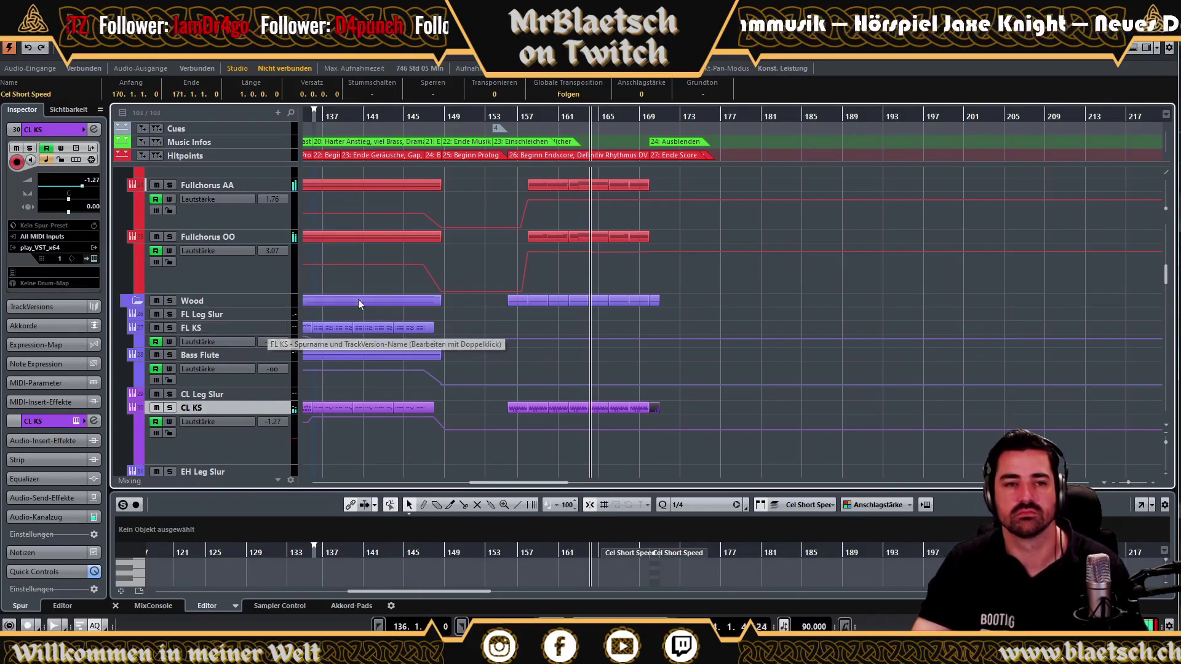
scroll(404, 321, down, 2)
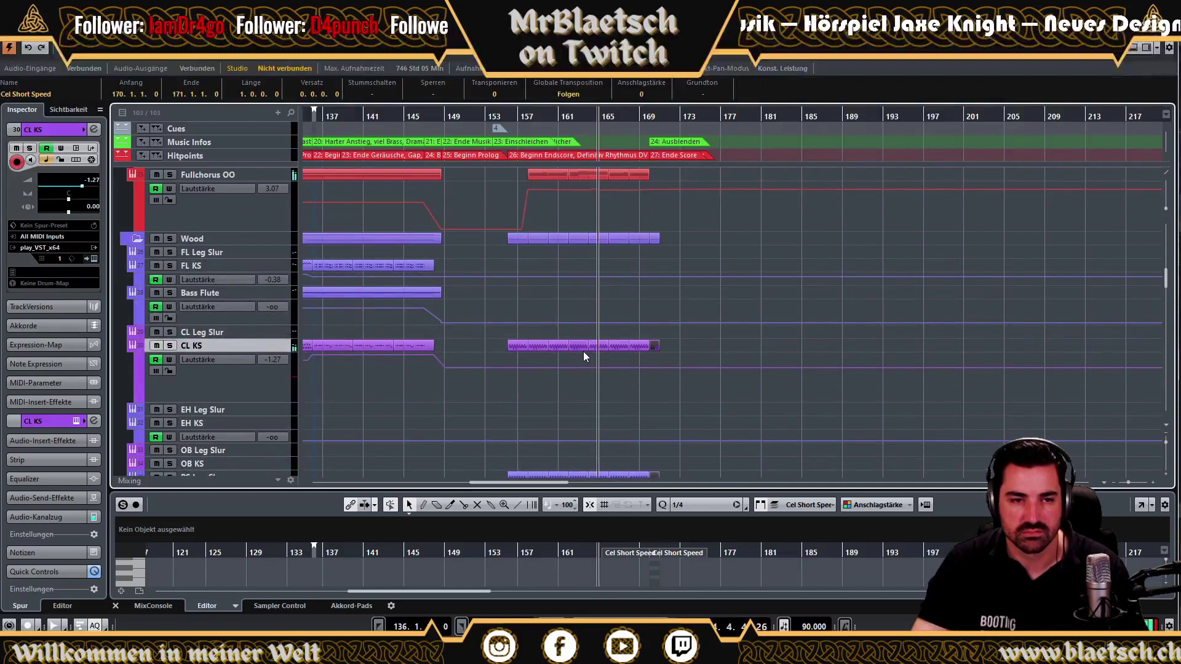
scroll(535, 375, down, 3)
scroll(289, 299, up, 8)
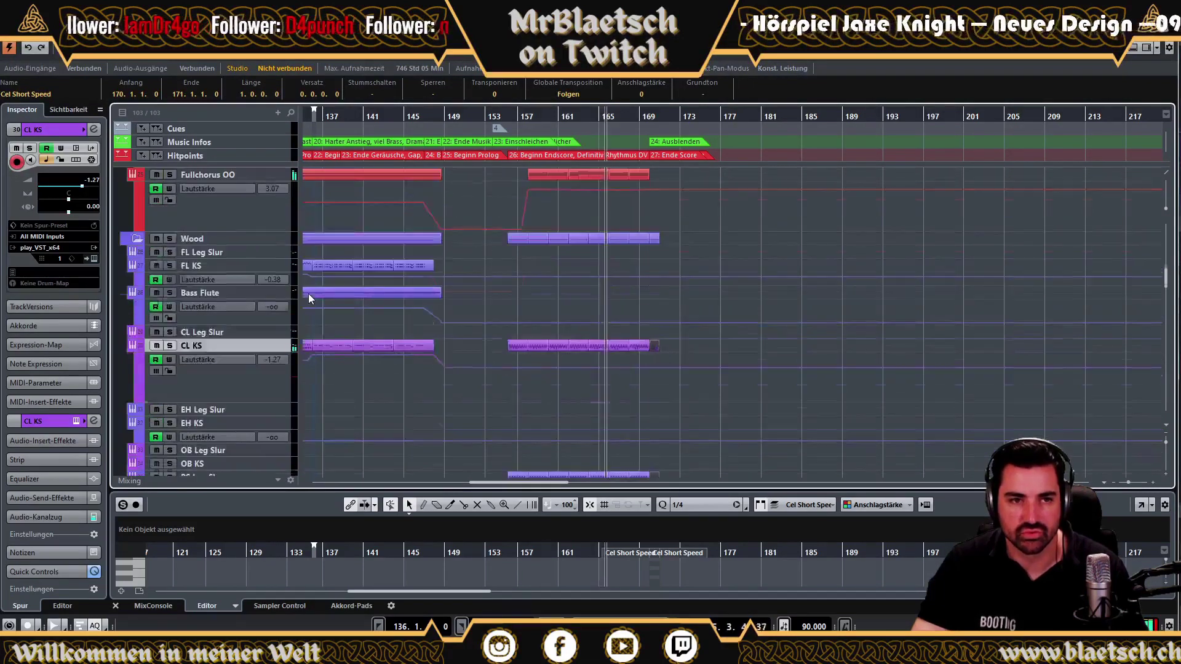
scroll(320, 295, up, 10)
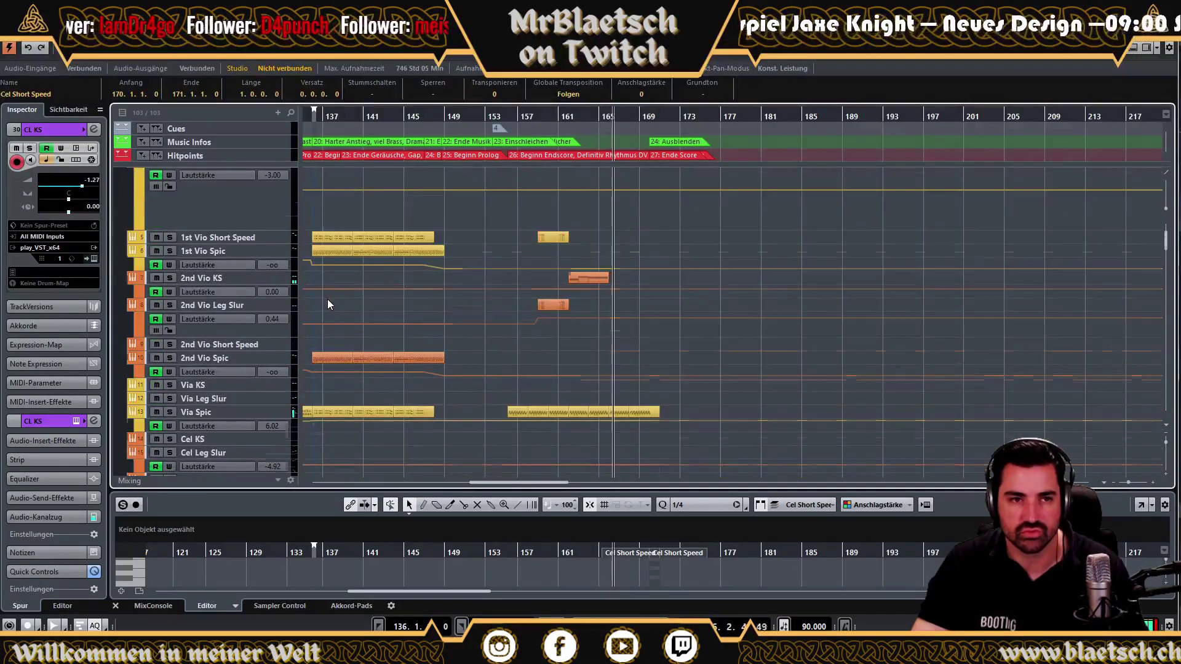
scroll(343, 306, down, 10)
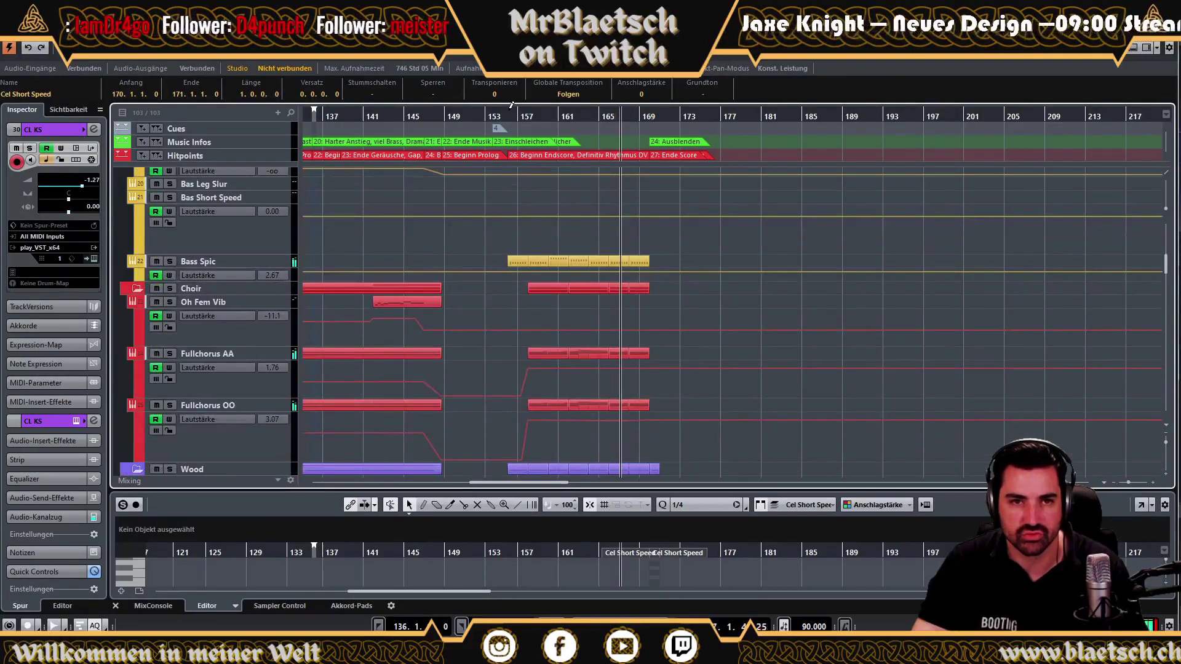
Place the cursor at bar 156 and copy the Snar part spanning bars 156 to 158.
click(511, 114)
scroll(541, 238, down, 5)
drag(516, 109, 523, 139)
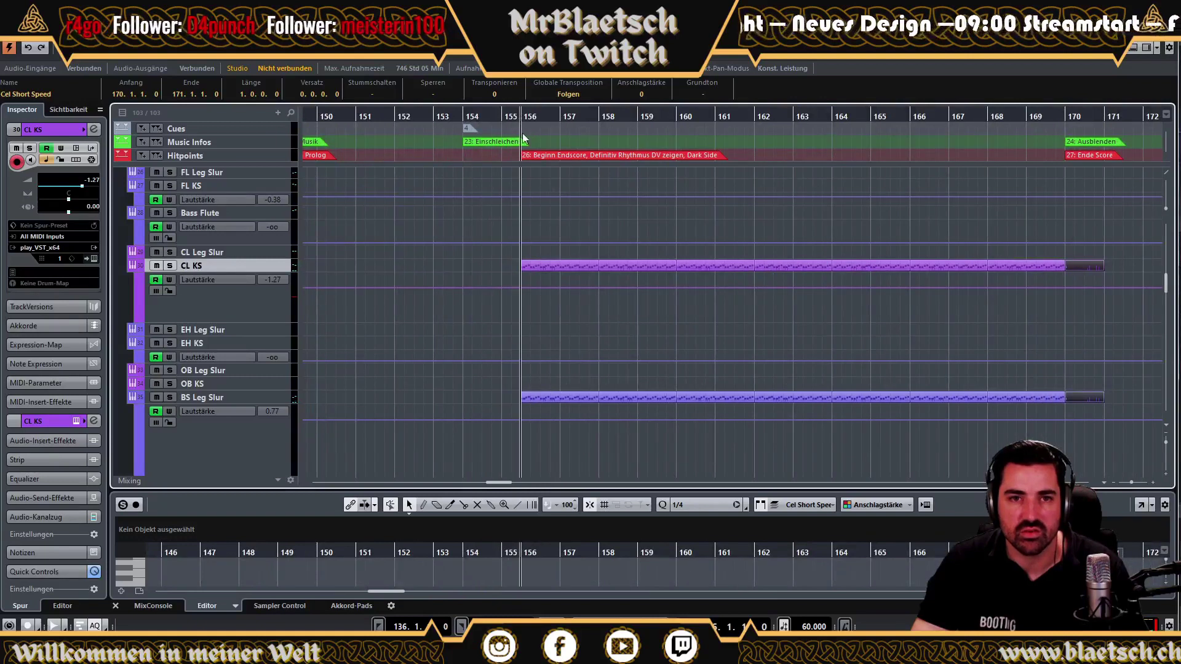
scroll(596, 433, down, 15)
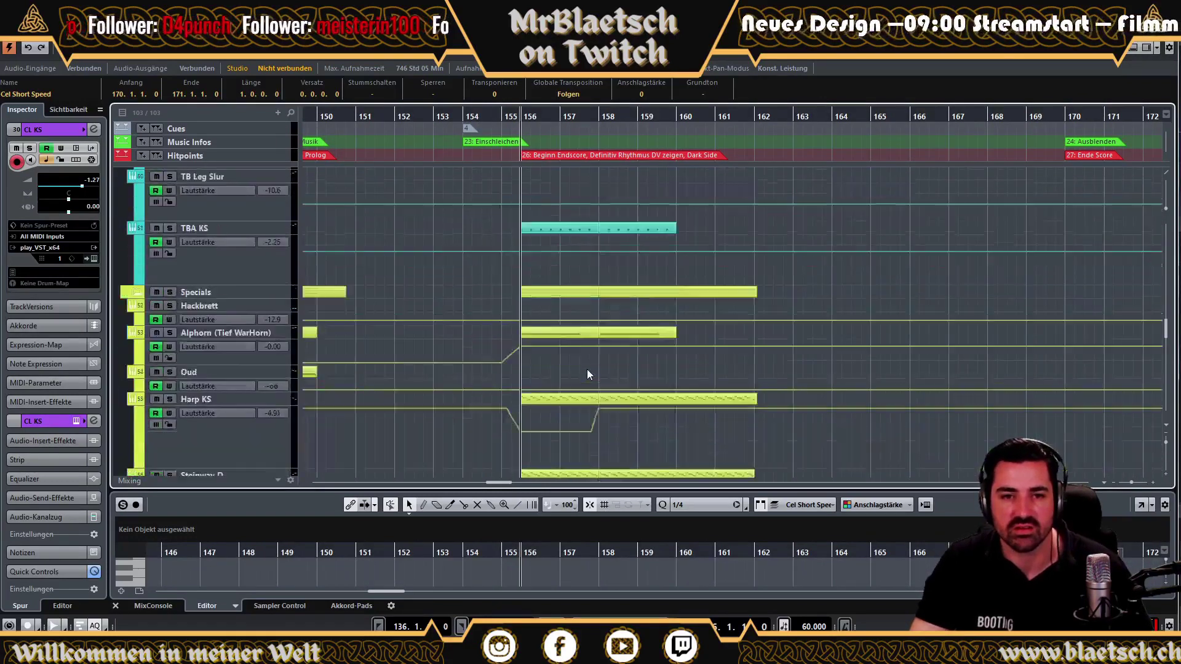
scroll(587, 371, down, 15)
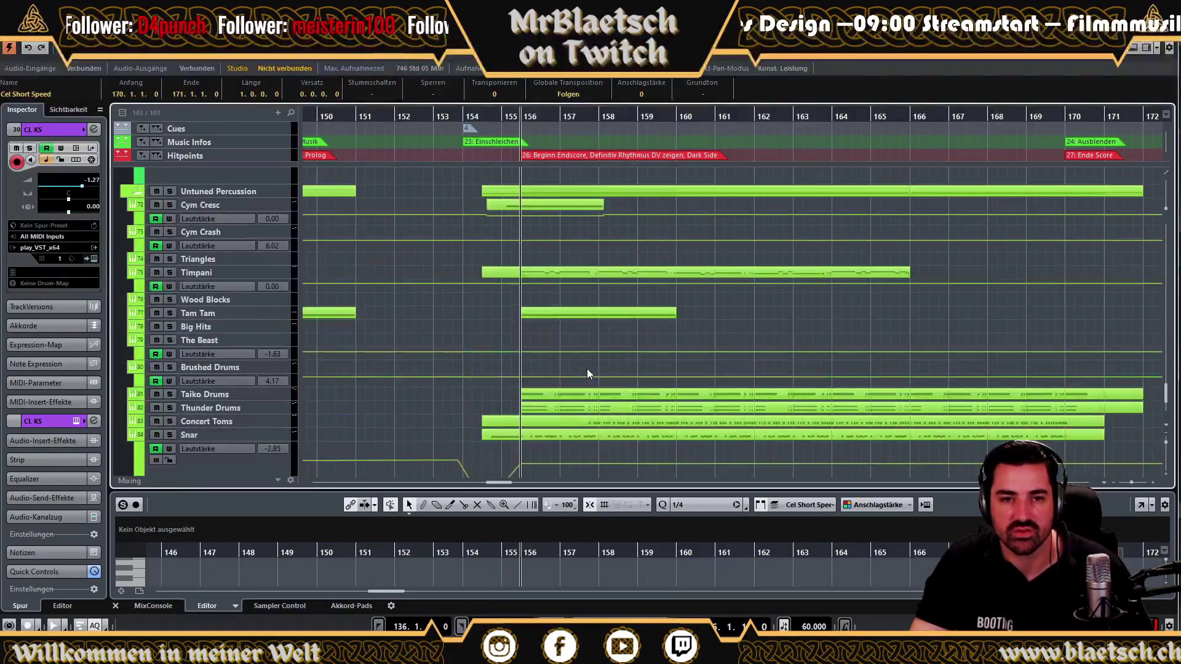
scroll(588, 373, down, 3)
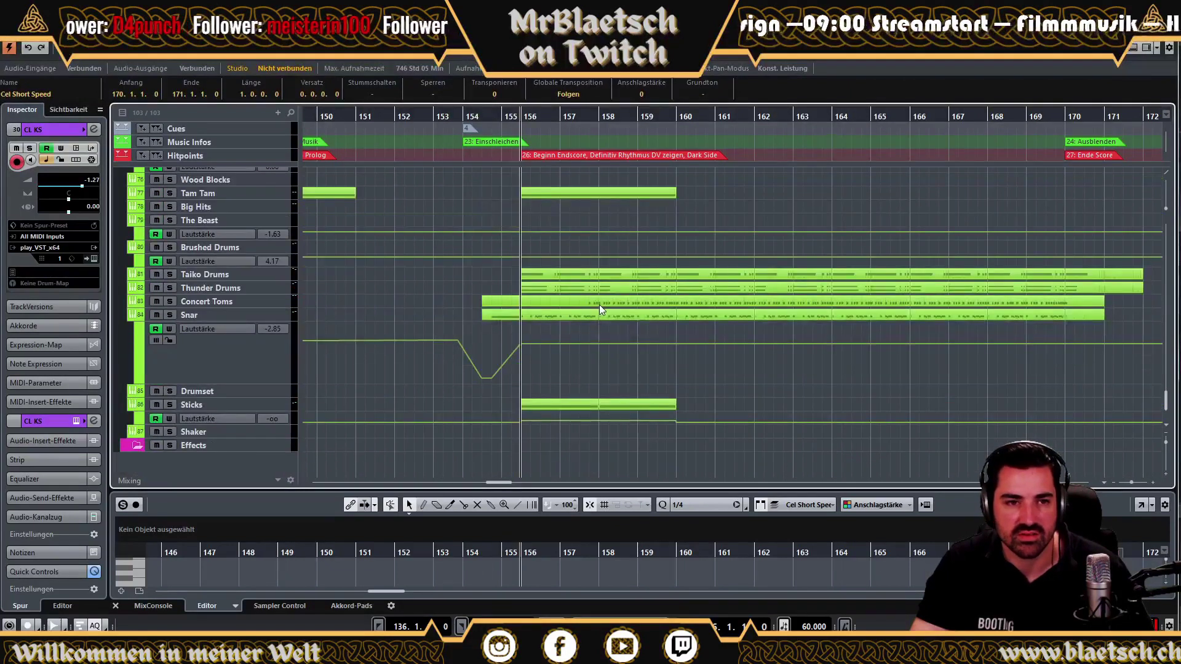
scroll(593, 294, up, 3)
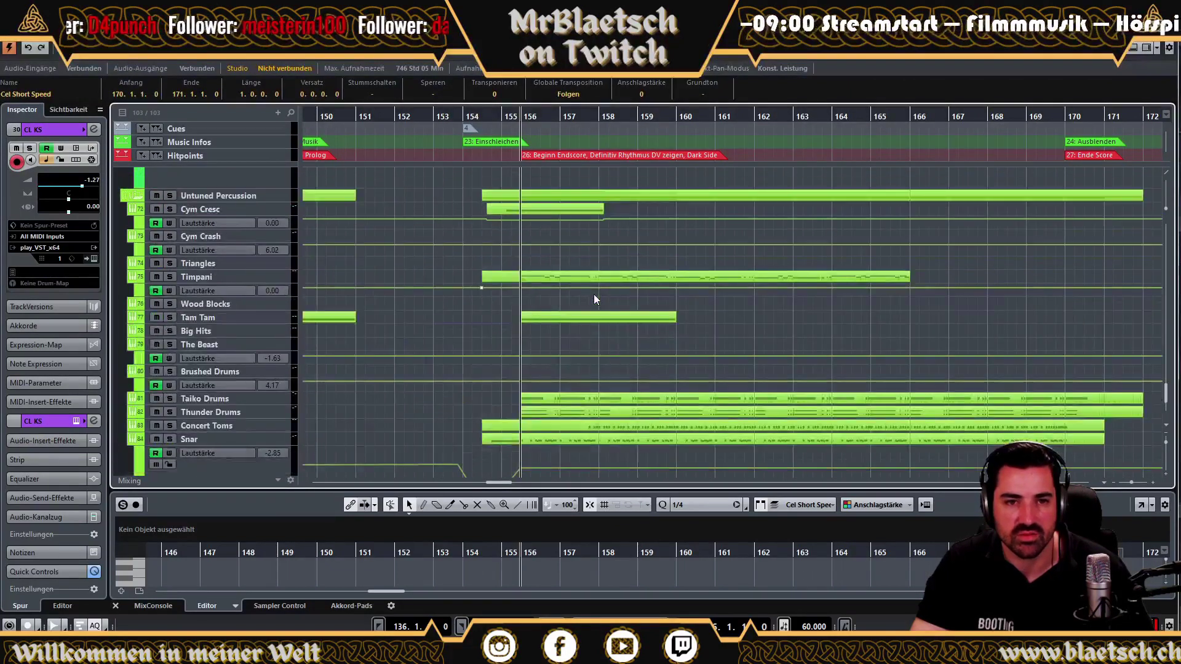
scroll(590, 296, down, 3)
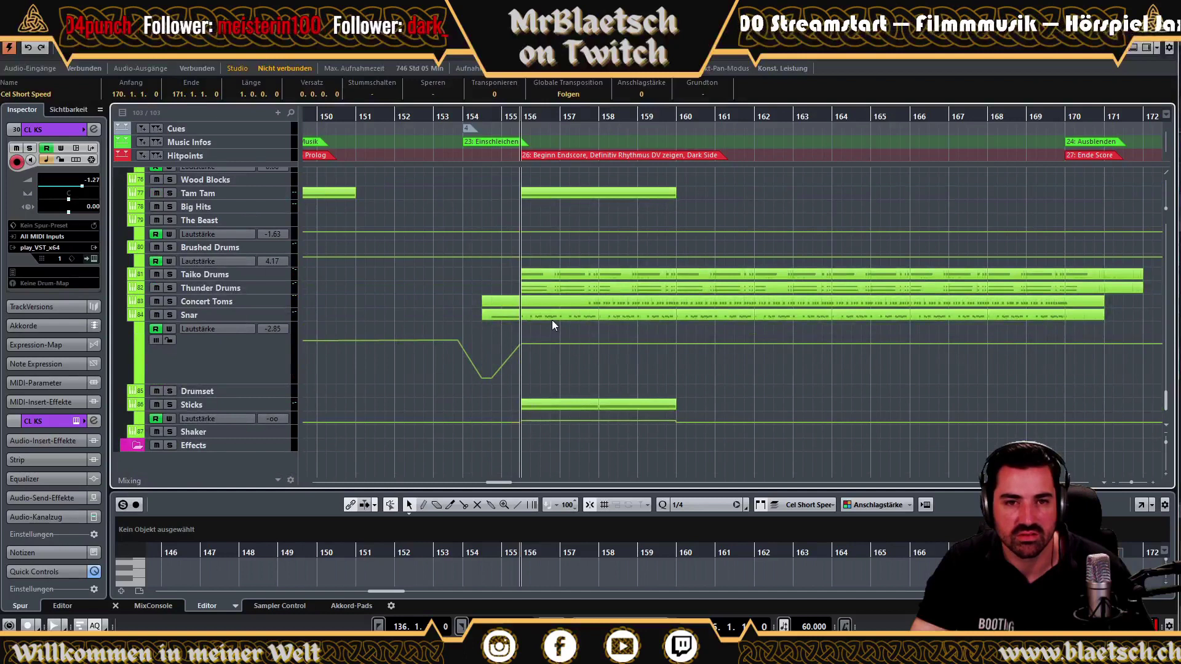
click(560, 315)
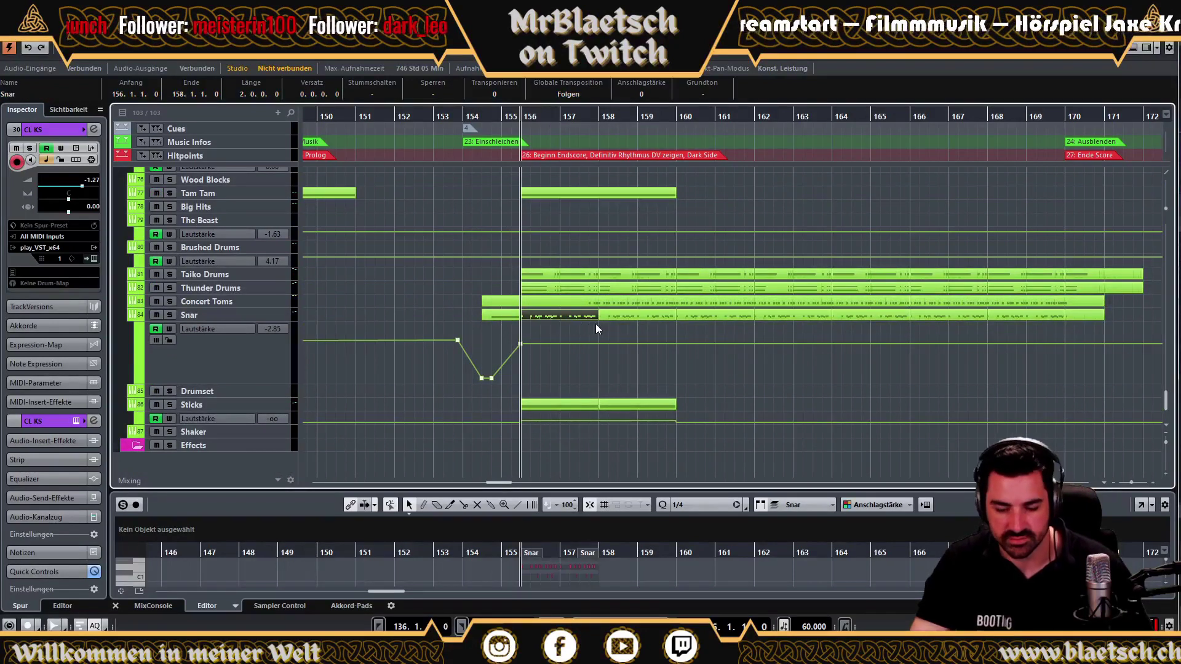
Paste the copied snare part onto the Trp KS track at bar 156.
scroll(533, 197, up, 15)
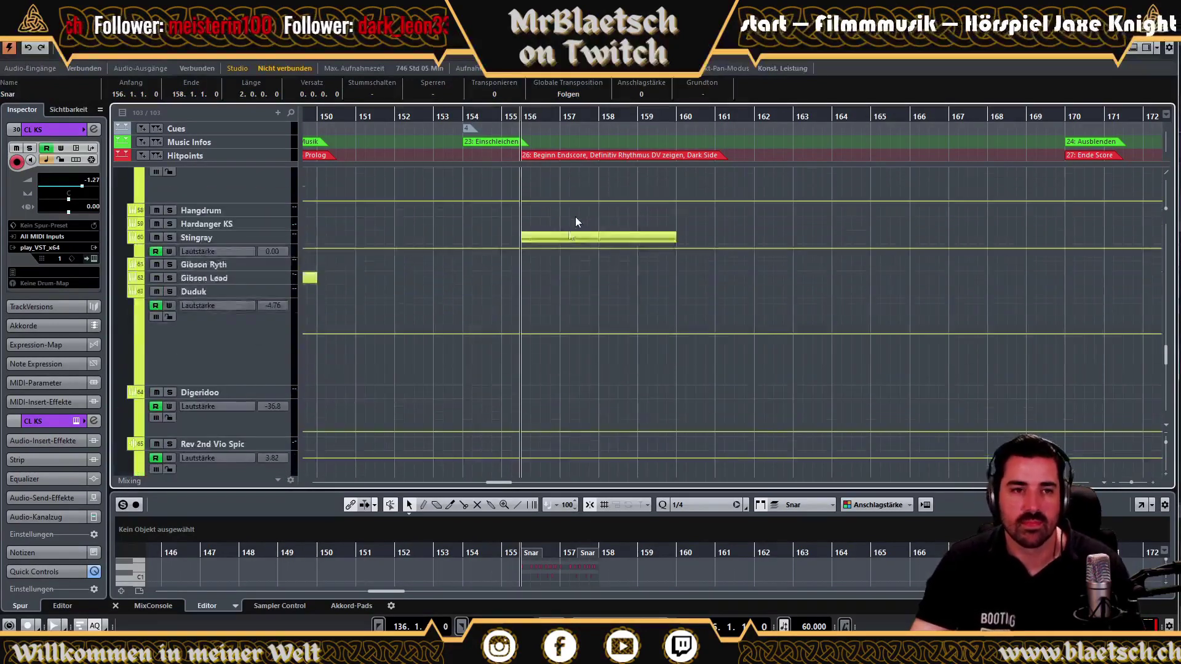
scroll(580, 219, up, 15)
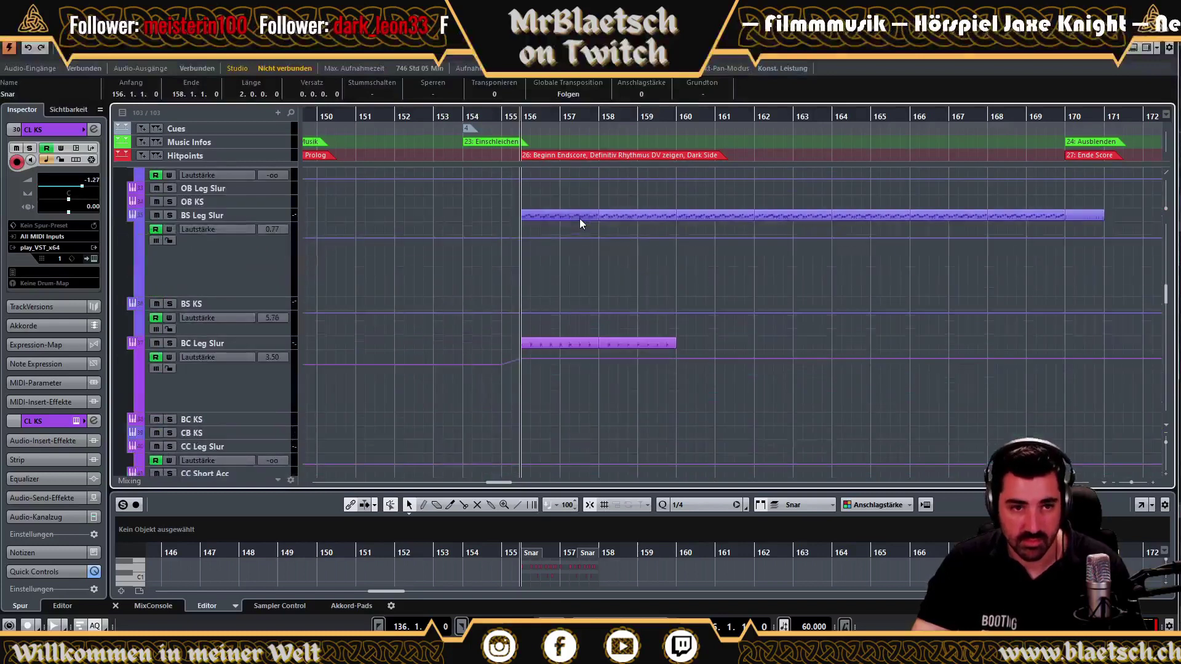
scroll(580, 219, up, 3)
scroll(580, 219, down, 10)
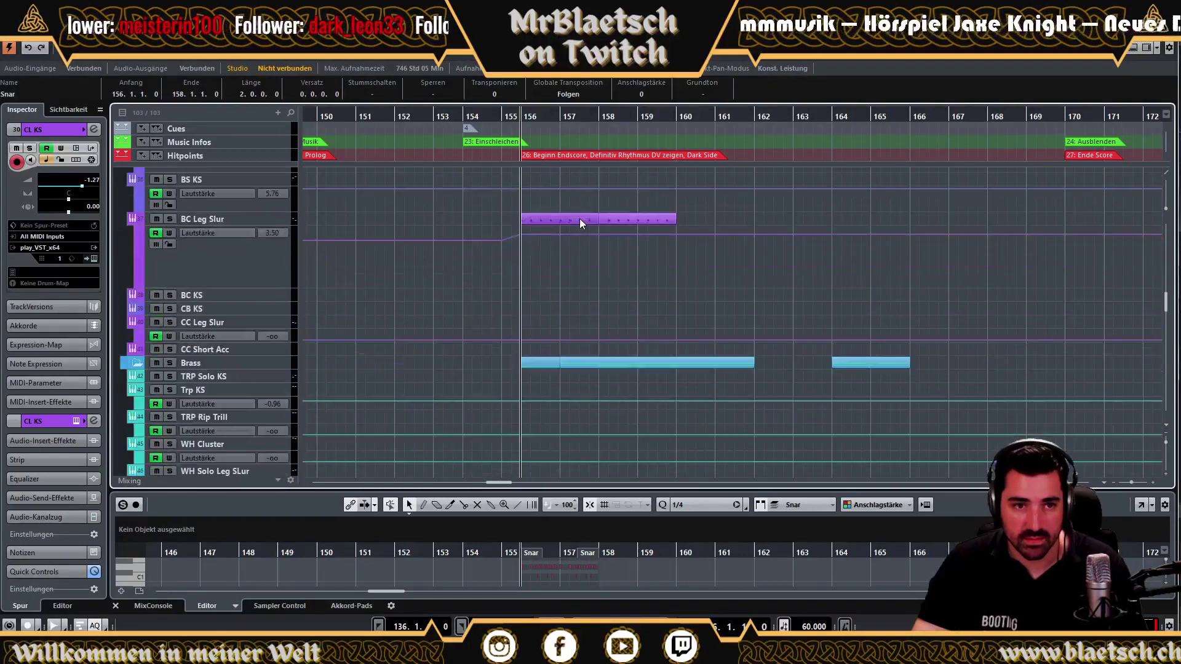
scroll(431, 277, up, 1)
click(278, 326)
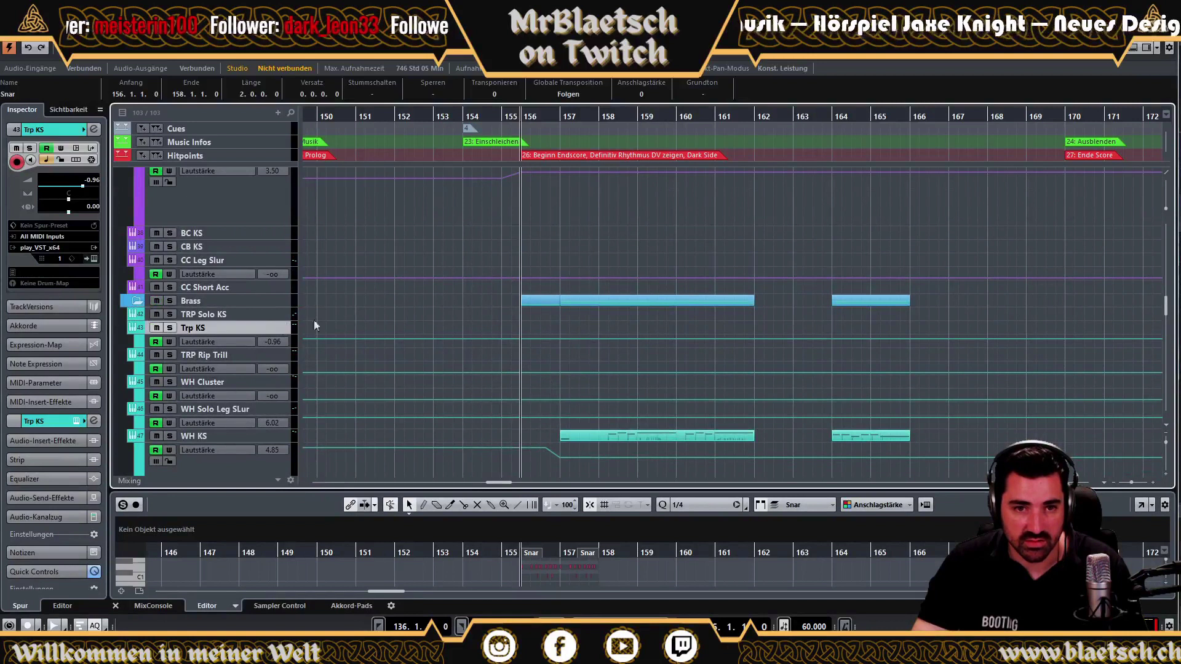
drag(519, 117, 517, 131)
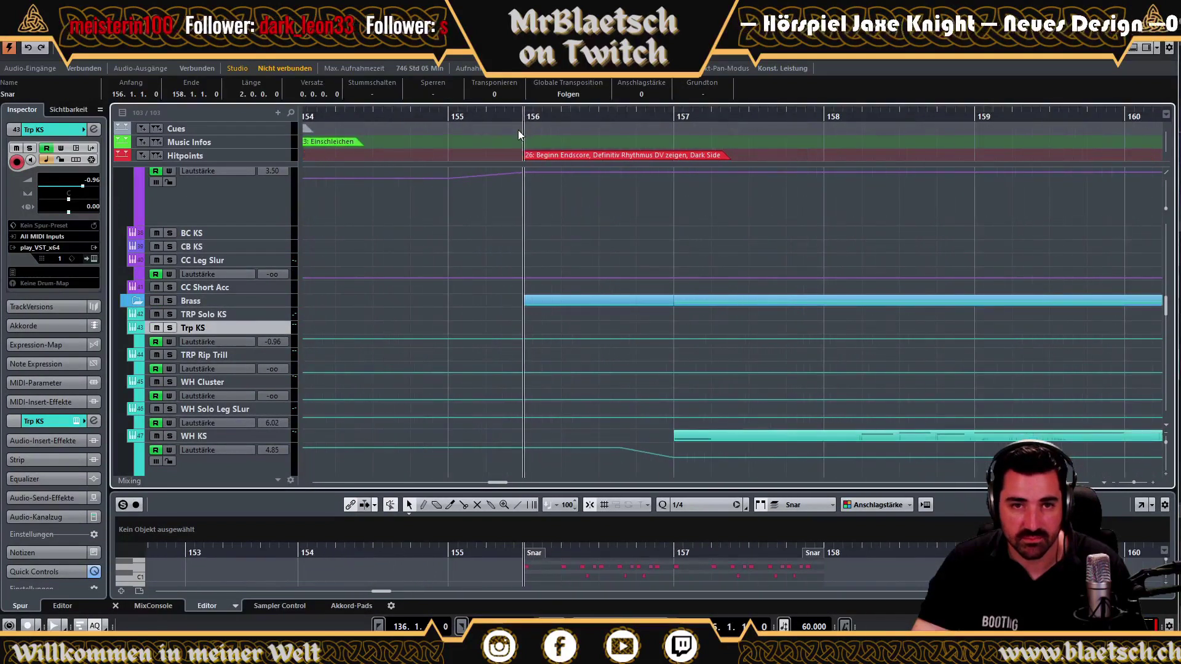
key(ctrl+v)
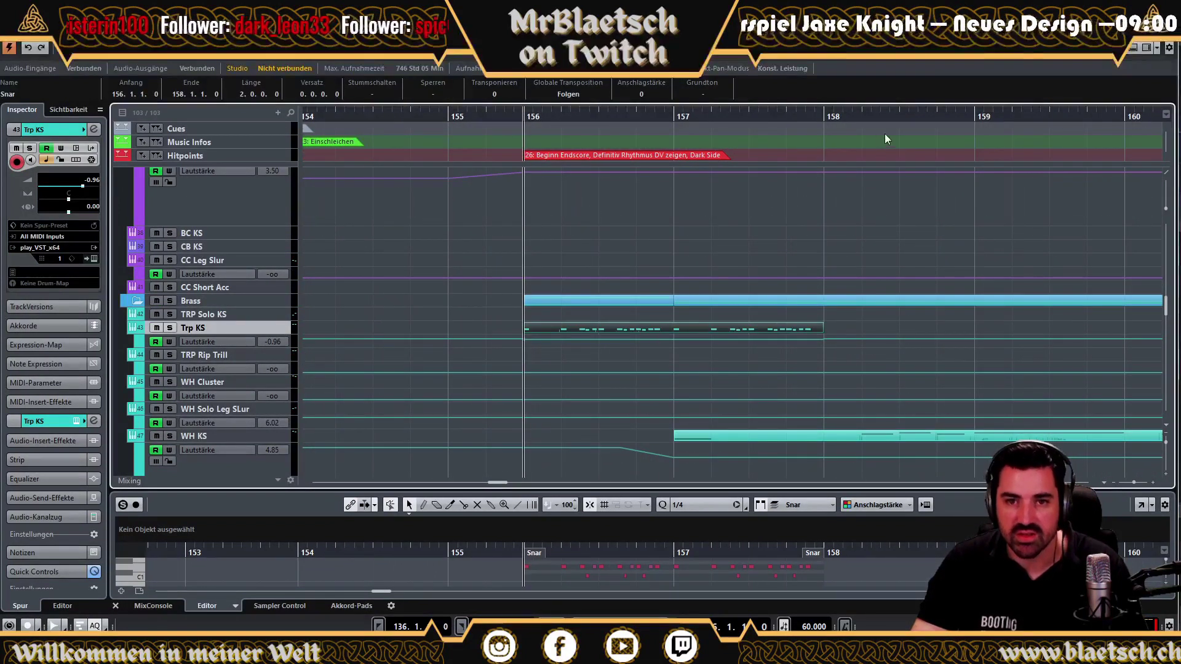
Set the quantize grid to 1/16 Triolisch and open the Trp KS part at bar 156 in an enlarged key editor.
click(910, 48)
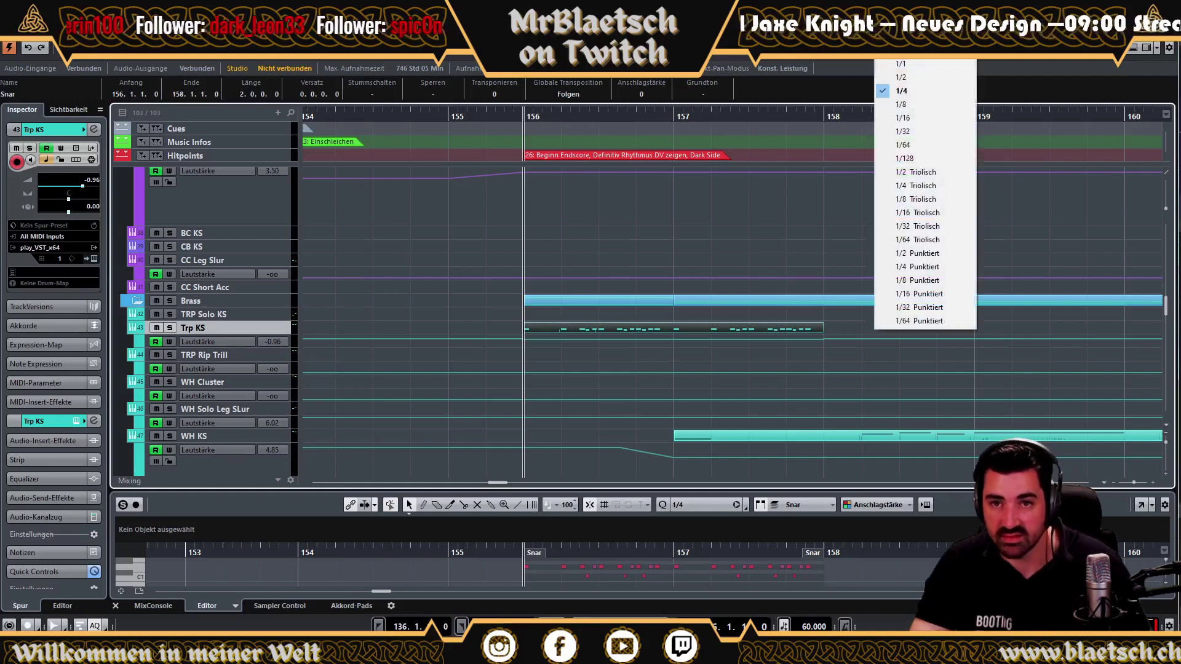
click(941, 212)
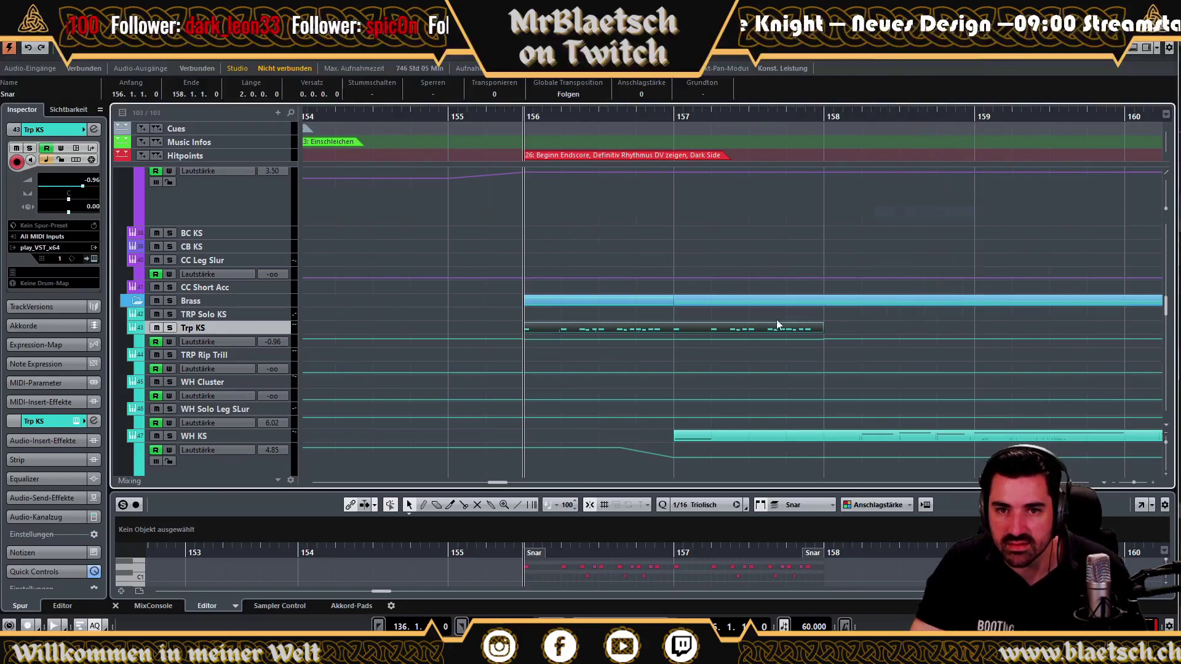
double_click(593, 326)
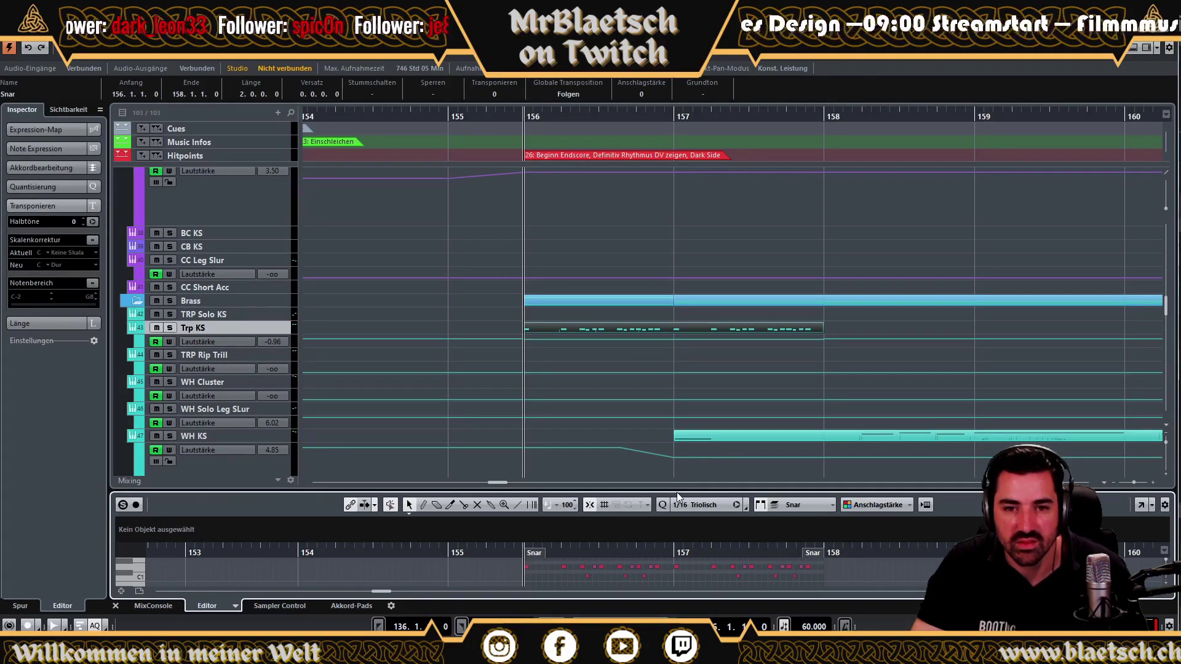
drag(669, 490, 669, 243)
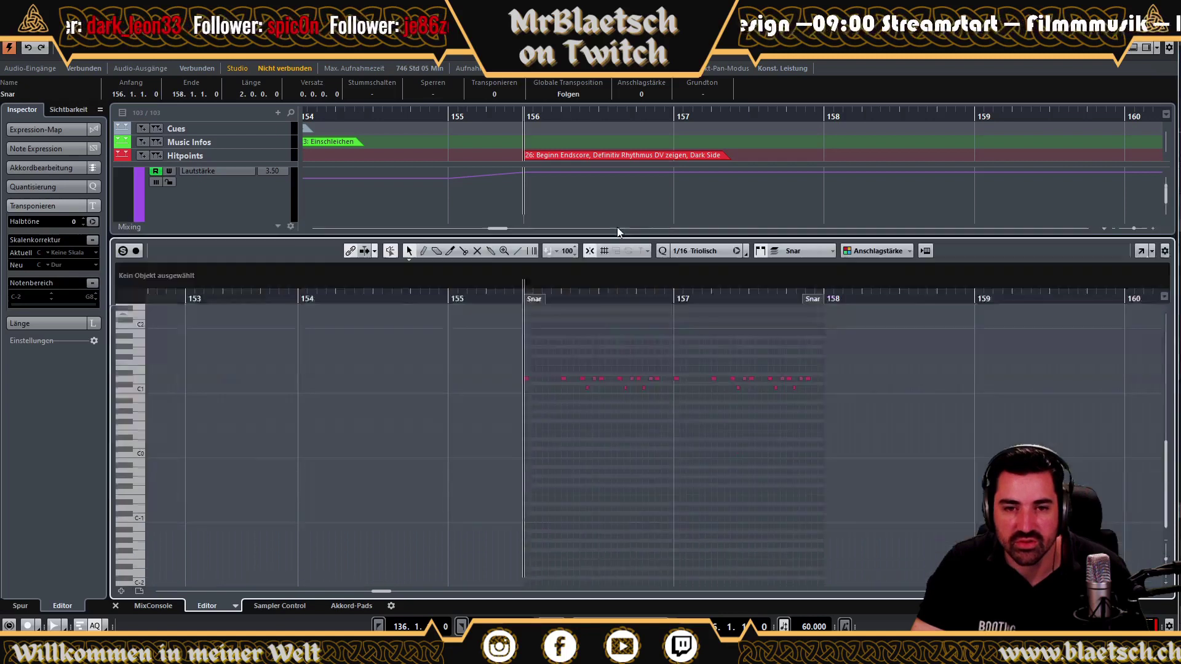
Select all notes in the Trp KS part and transpose them up three octaves, moving the first note to D4.
click(525, 449)
drag(498, 414, 914, 486)
scroll(557, 506, up, 3)
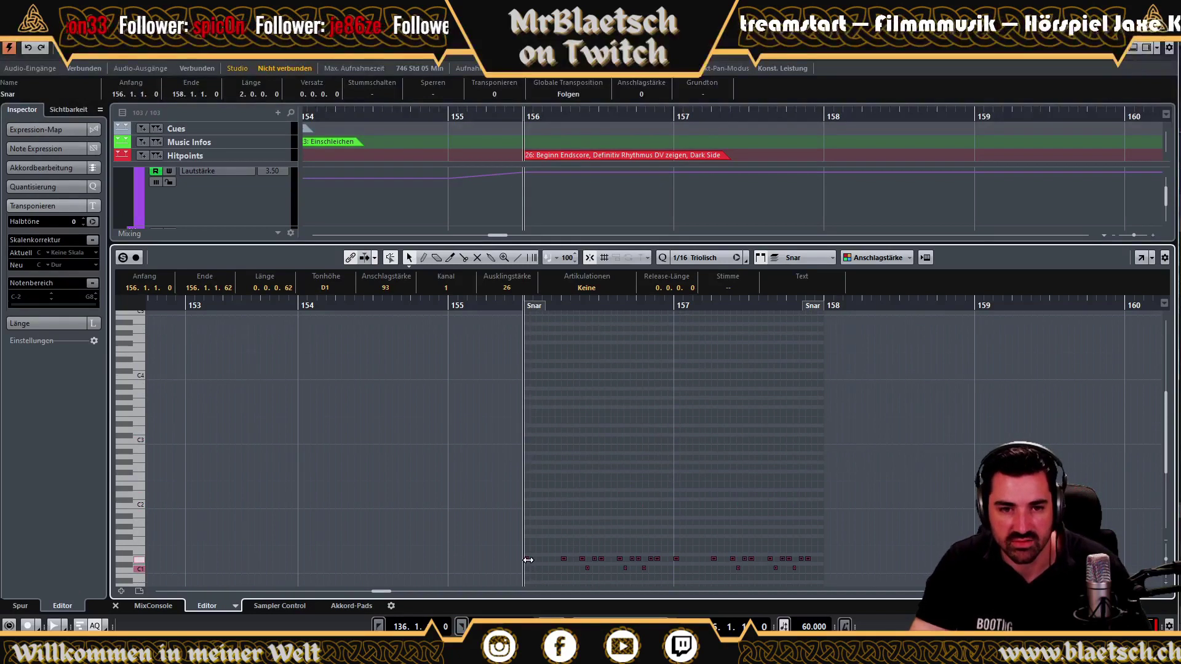
drag(527, 560, 526, 430)
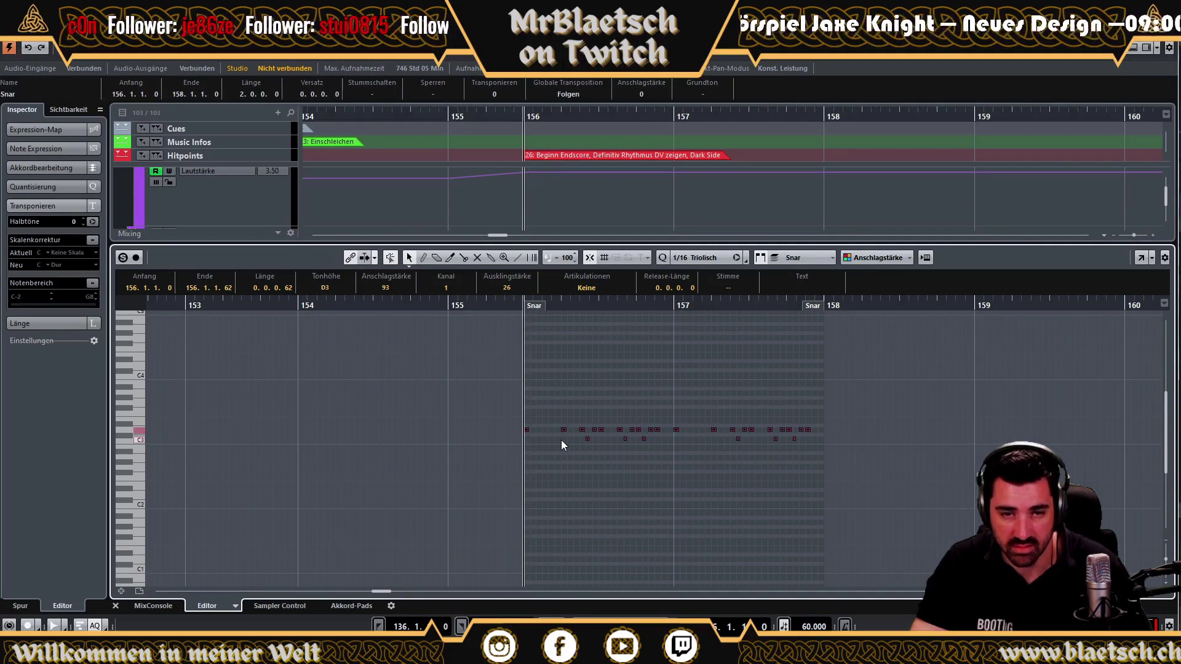
drag(526, 430, 526, 367)
scroll(570, 451, up, 2)
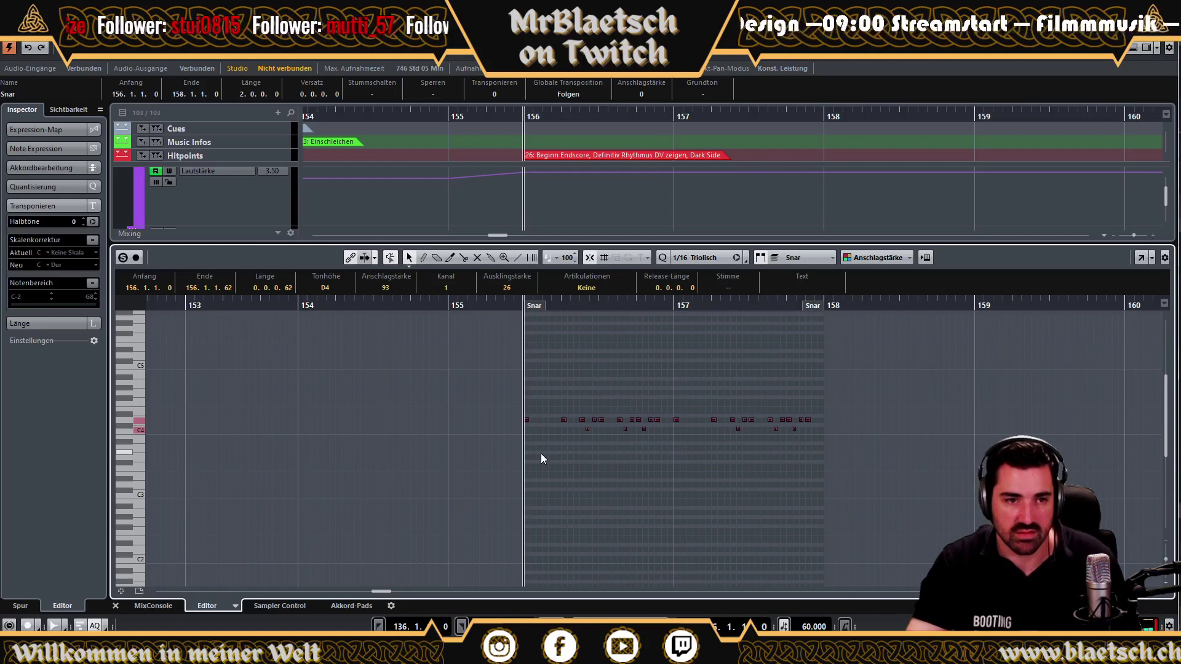
Extend the start of the Trp KS part to bar 155 and draw a short G0 note there.
right_click(648, 442)
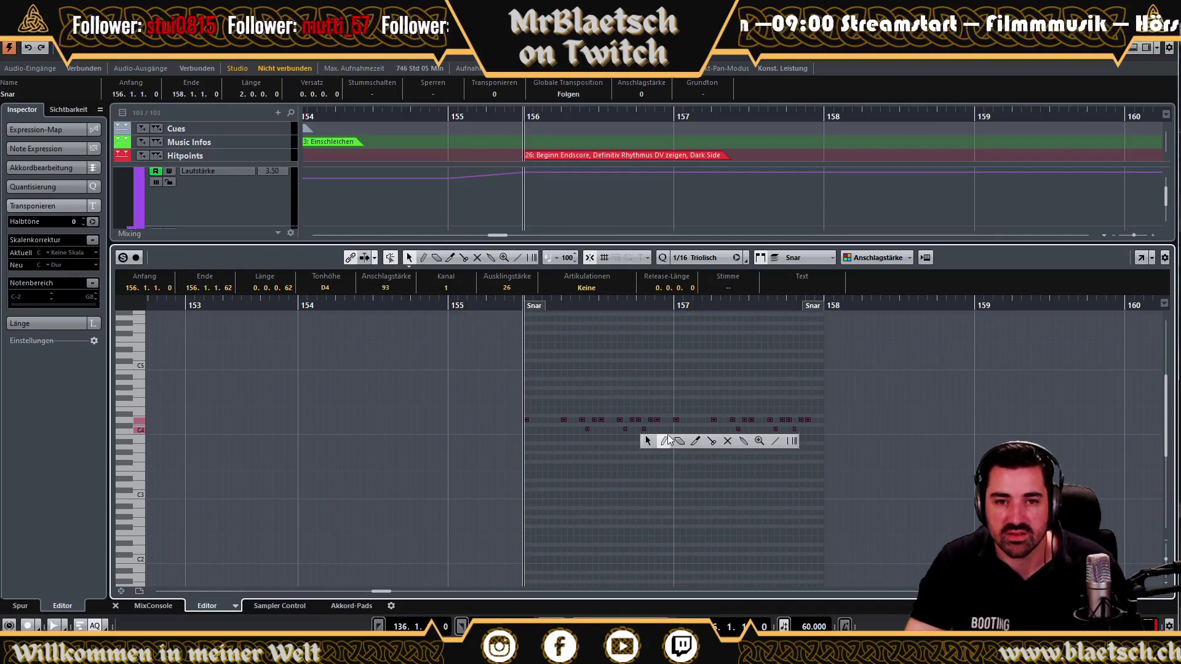
click(670, 440)
drag(530, 306, 490, 324)
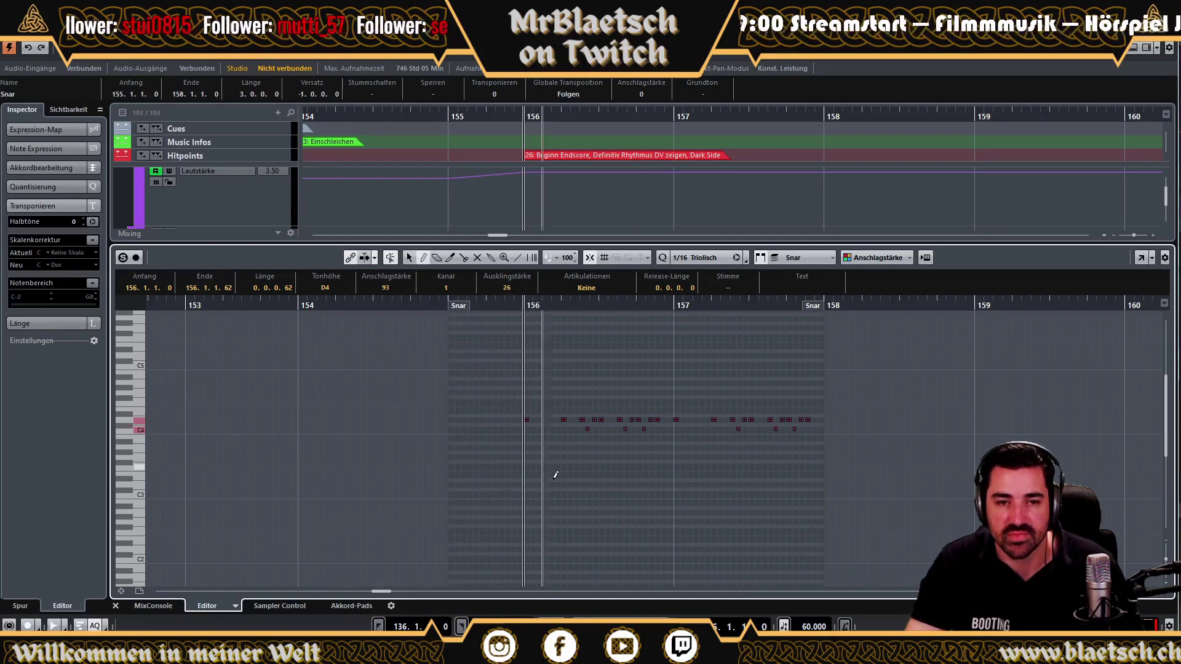
scroll(555, 477, down, 3)
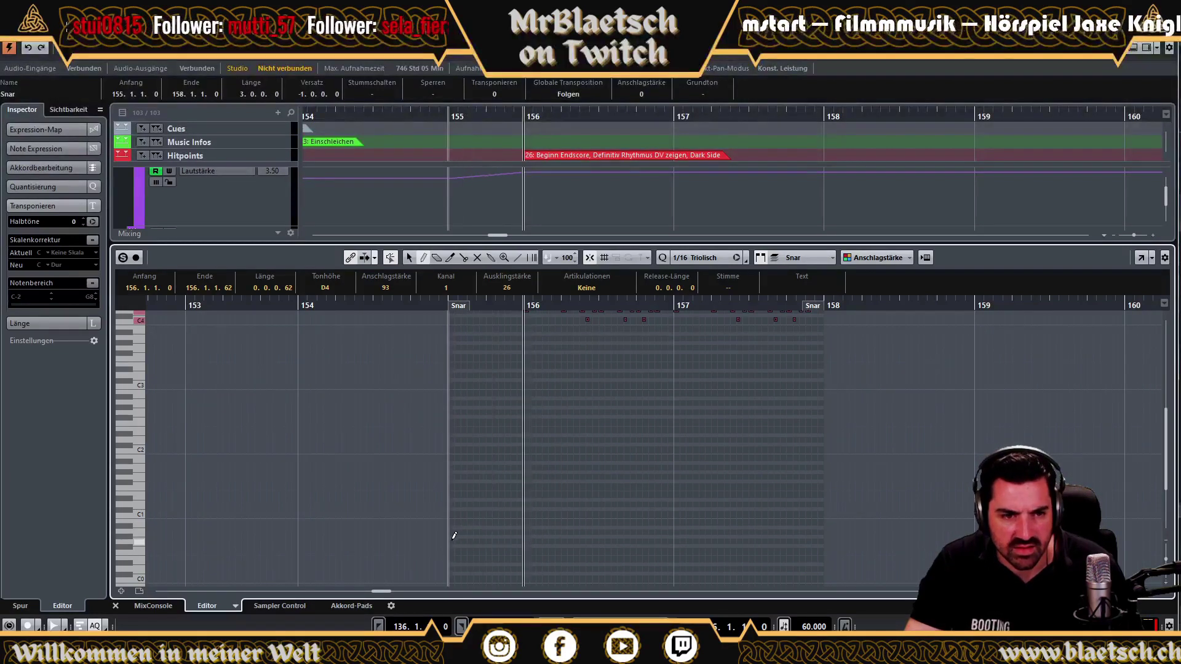
scroll(498, 438, up, 3)
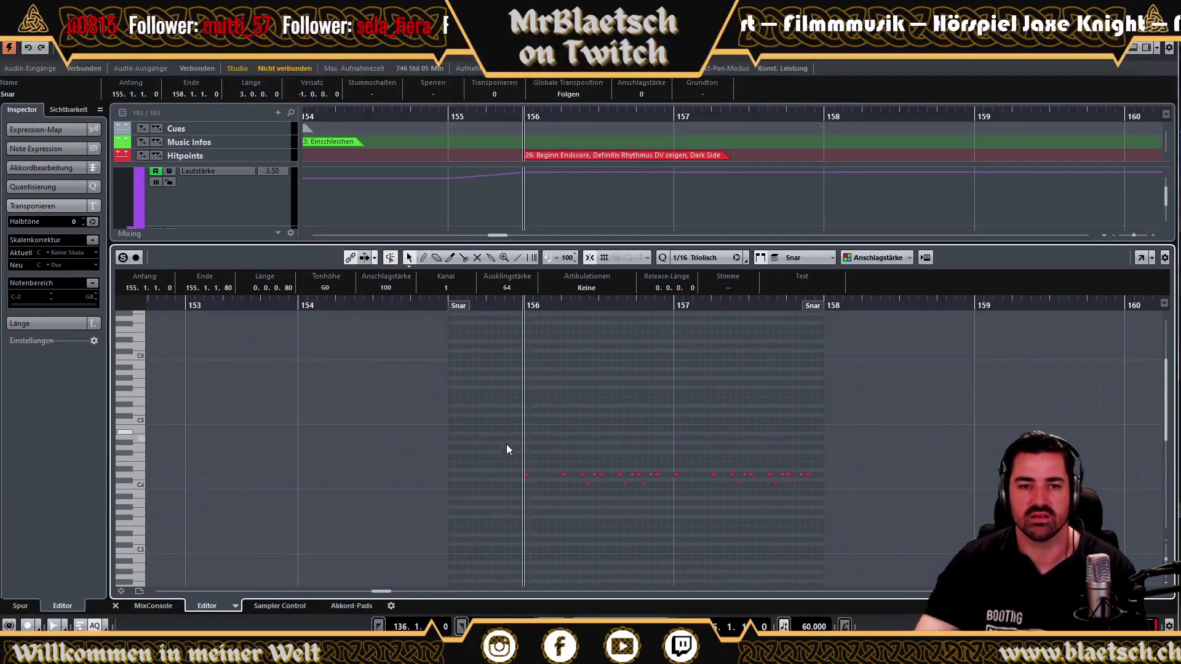
Move all C4 notes in the part up to D4 and listen to the result in solo.
click(527, 475)
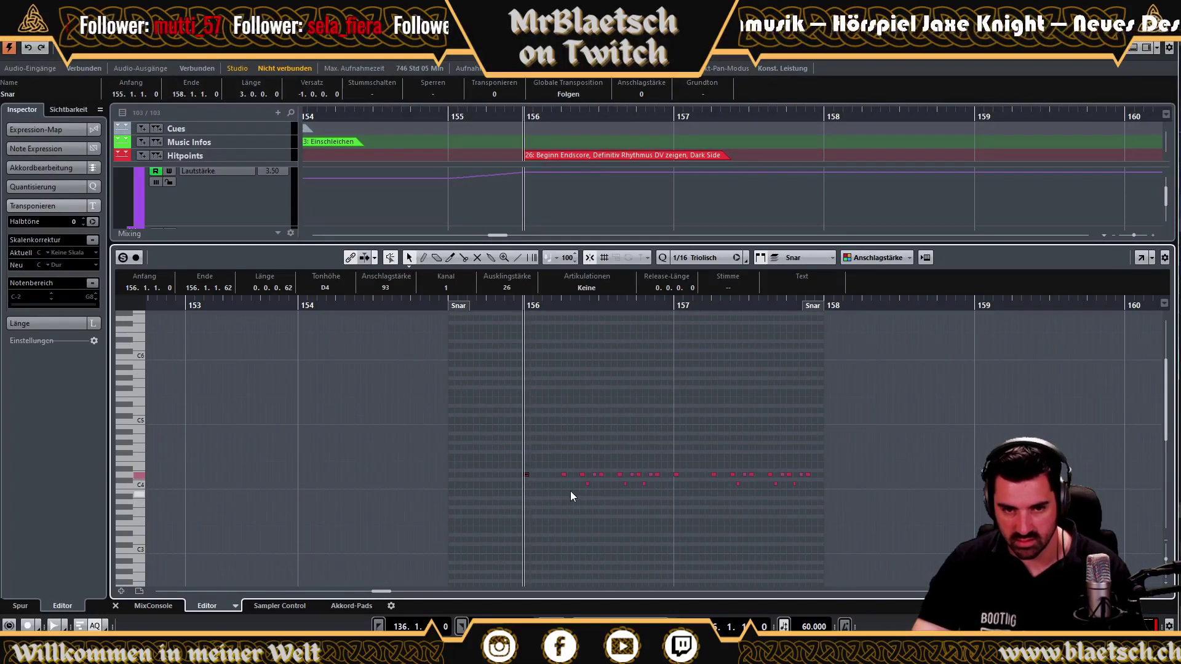
click(588, 485)
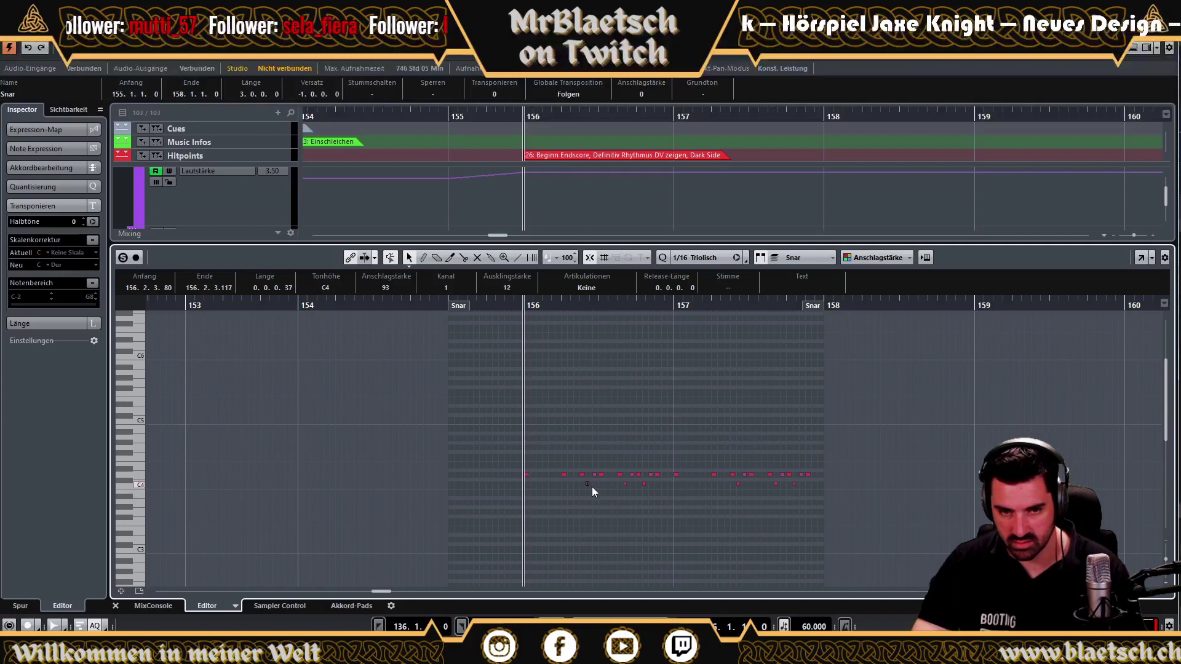
click(646, 489)
mouse_move(627, 506)
mouse_down()
mouse_move(773, 503)
mouse_move(821, 488)
mouse_move(627, 484)
mouse_up()
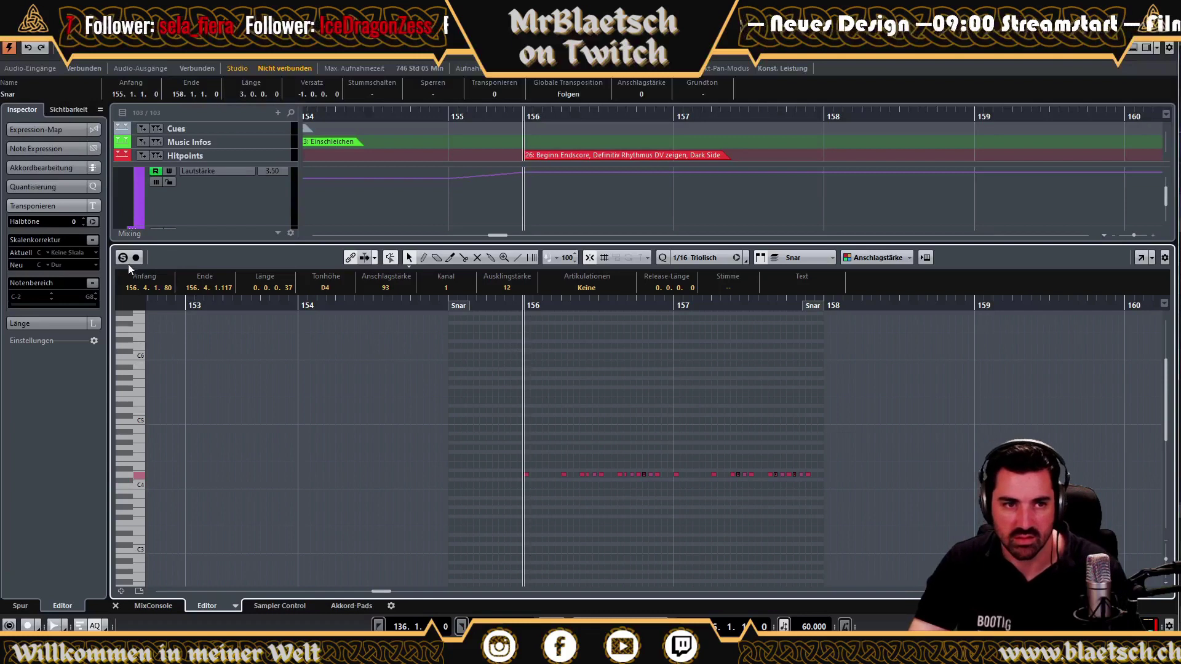
key(space)
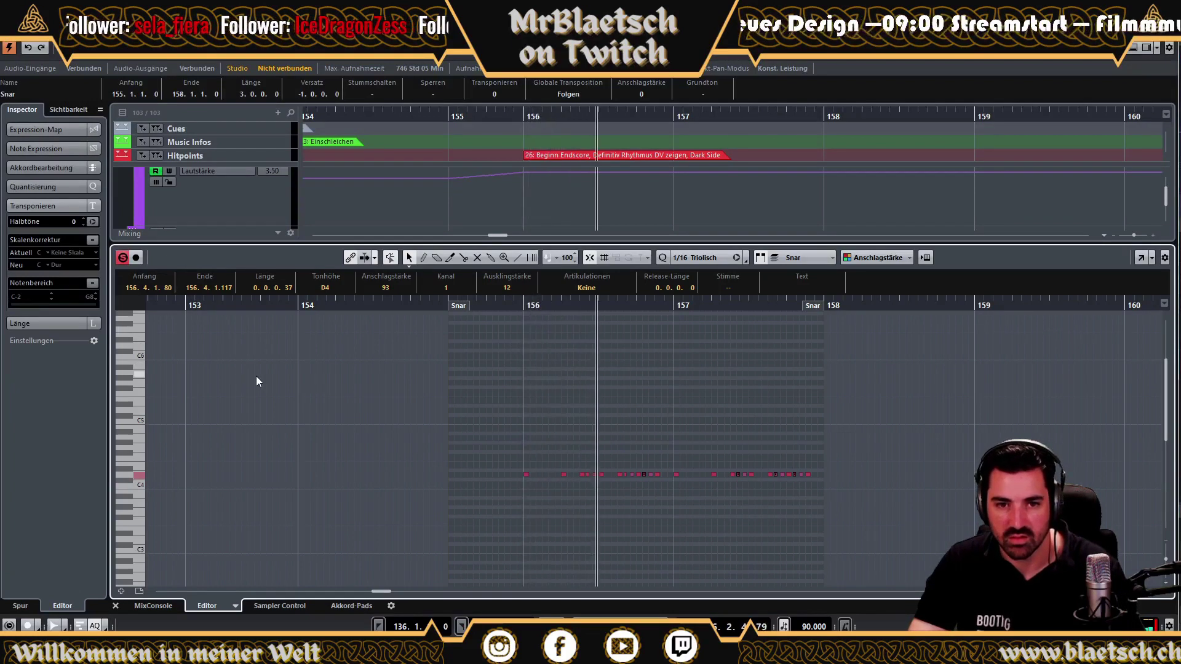
Raise the notes on the fourth beat of bar 156 by a semitone.
click(657, 480)
click(633, 305)
drag(637, 467, 637, 466)
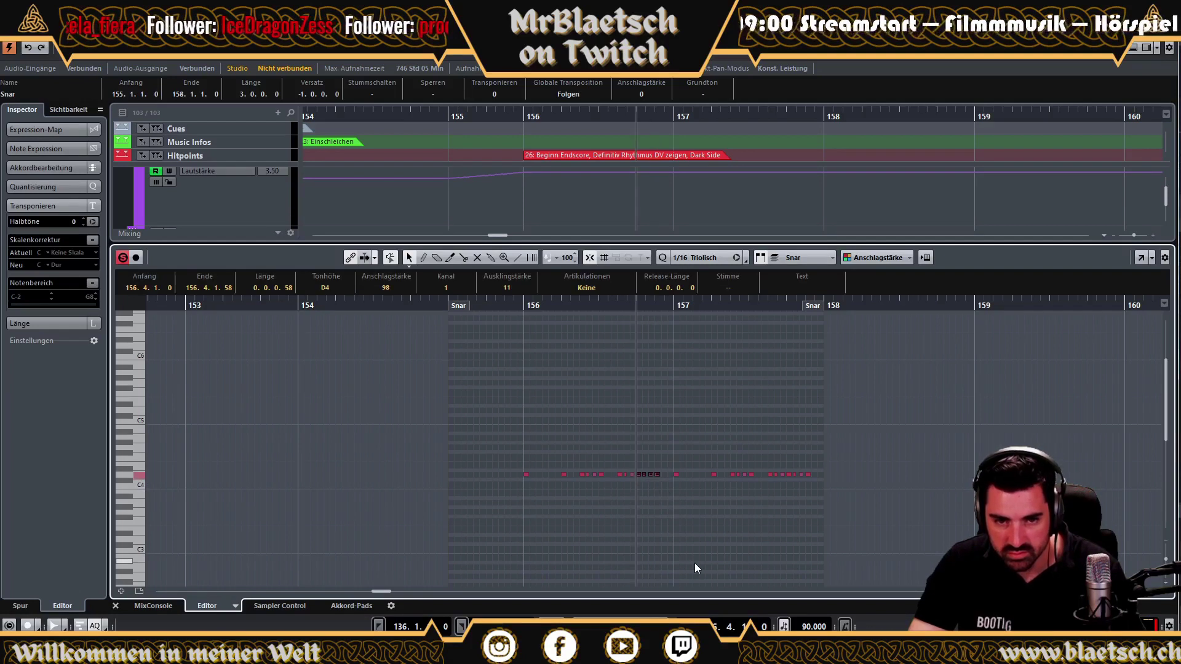
key(Up)
Lower the notes on the fourth beat of bar 157 to C#4 and play the pattern from bar 156.
drag(815, 484, 783, 464)
click(786, 305)
key(Down)
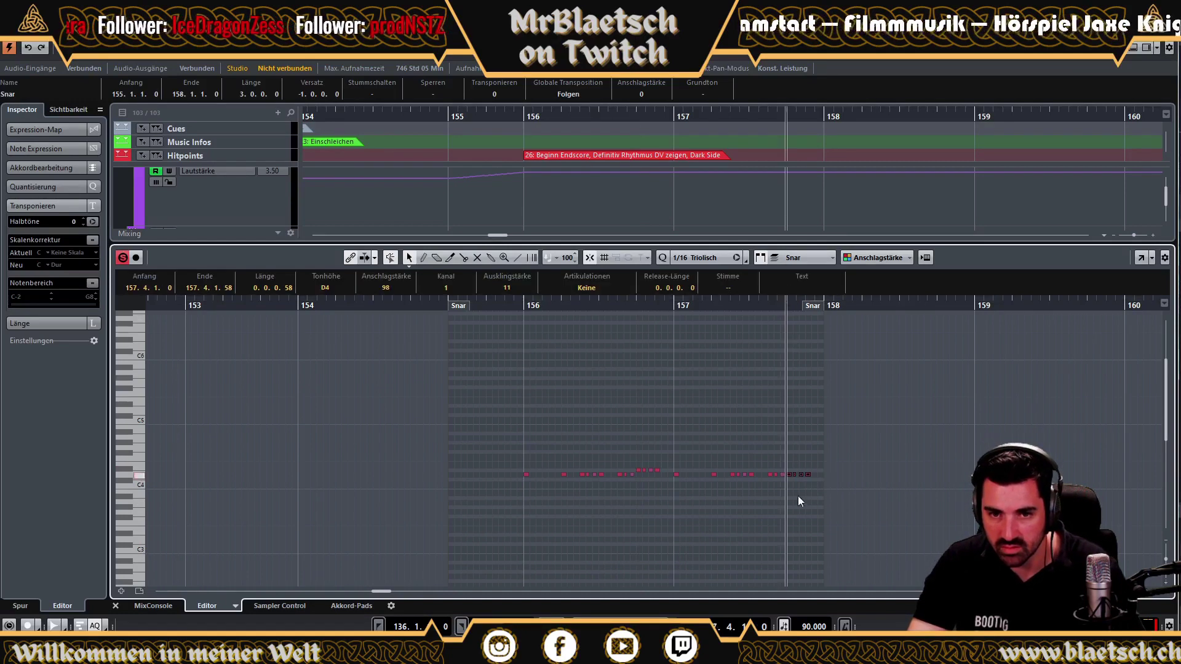
click(520, 305)
key(space)
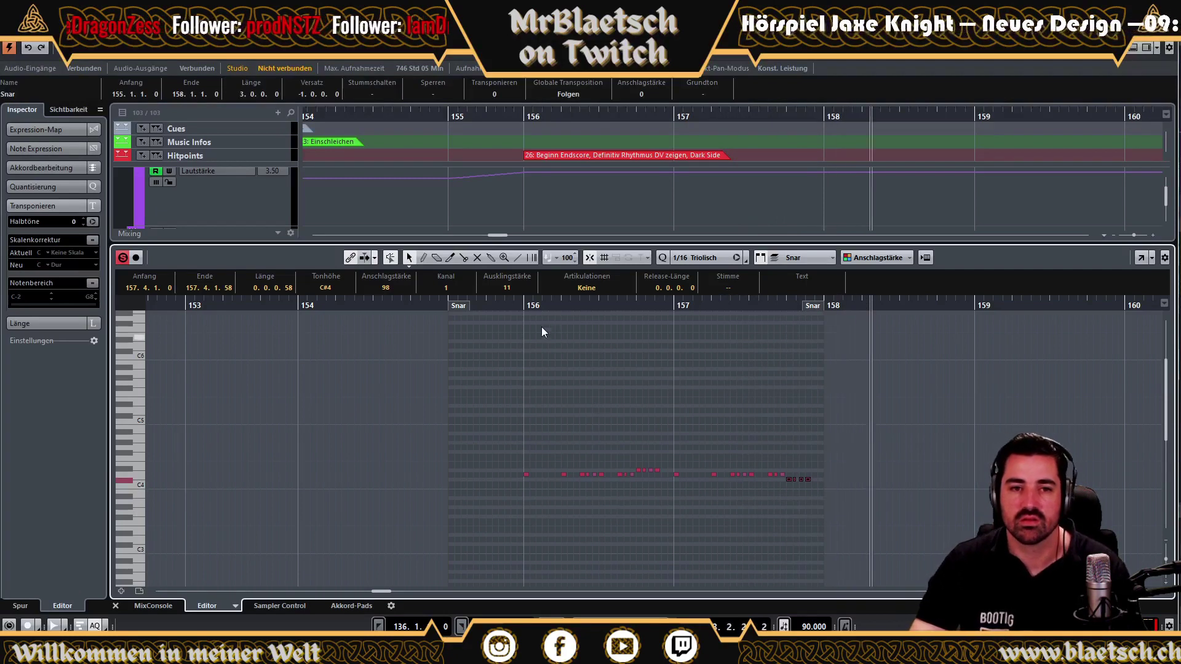
Enlarge the arrangement view and split the Trp KS part at bar 156.
drag(575, 243, 575, 430)
right_click(546, 348)
click(566, 346)
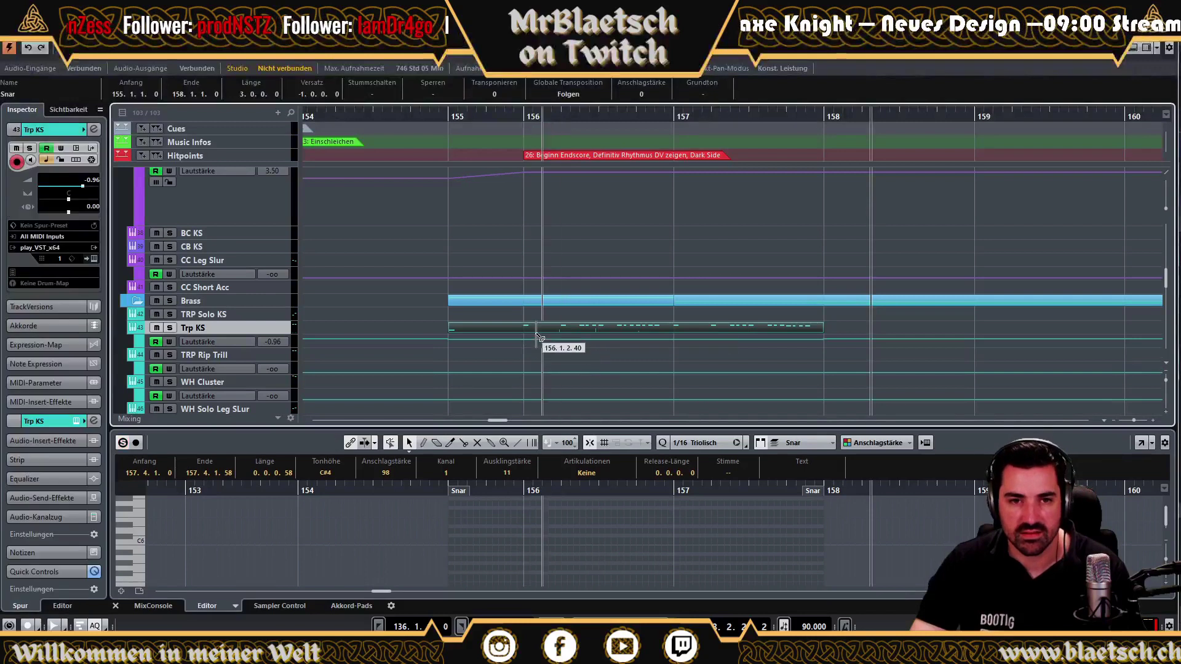
click(524, 328)
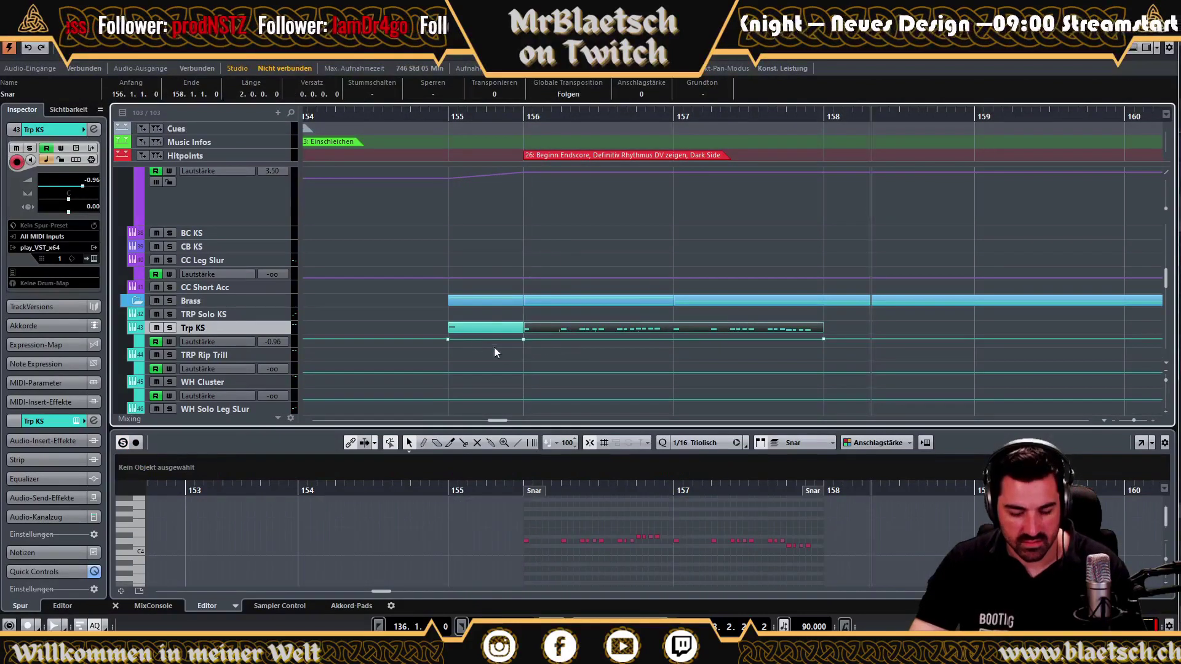
Duplicate the two-bar Trp KS part from bar 156 to bar 158.
click(824, 118)
key(ctrl+d)
drag(971, 117, 958, 43)
key(h)
key(h)
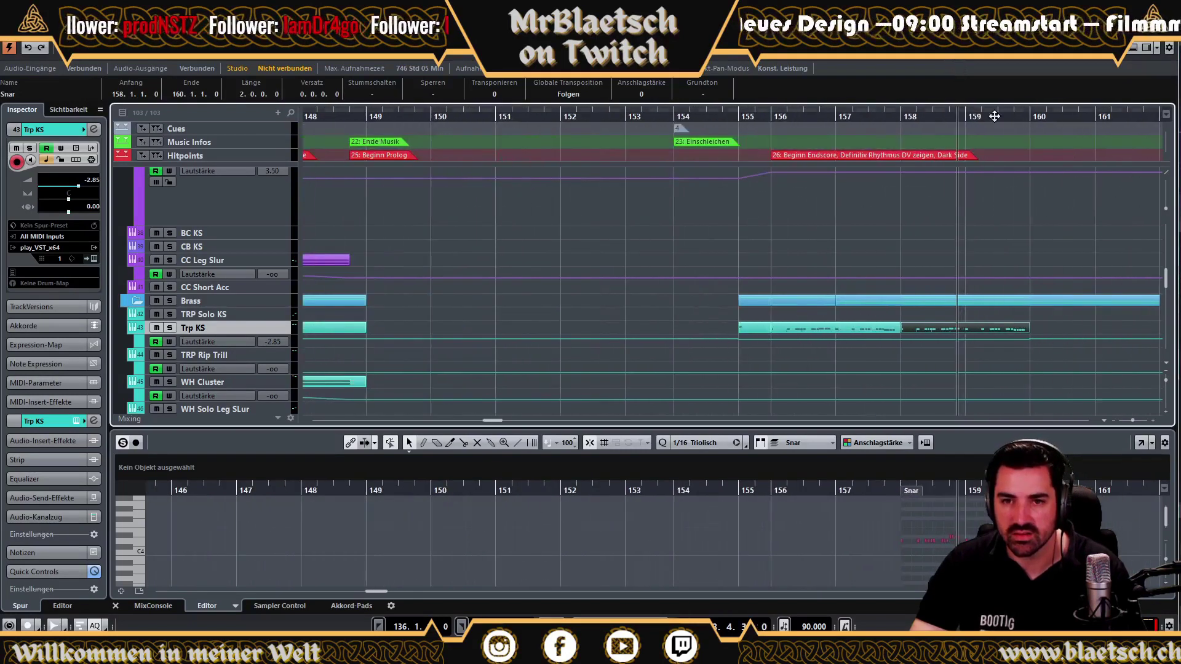
click(1037, 118)
click(1027, 116)
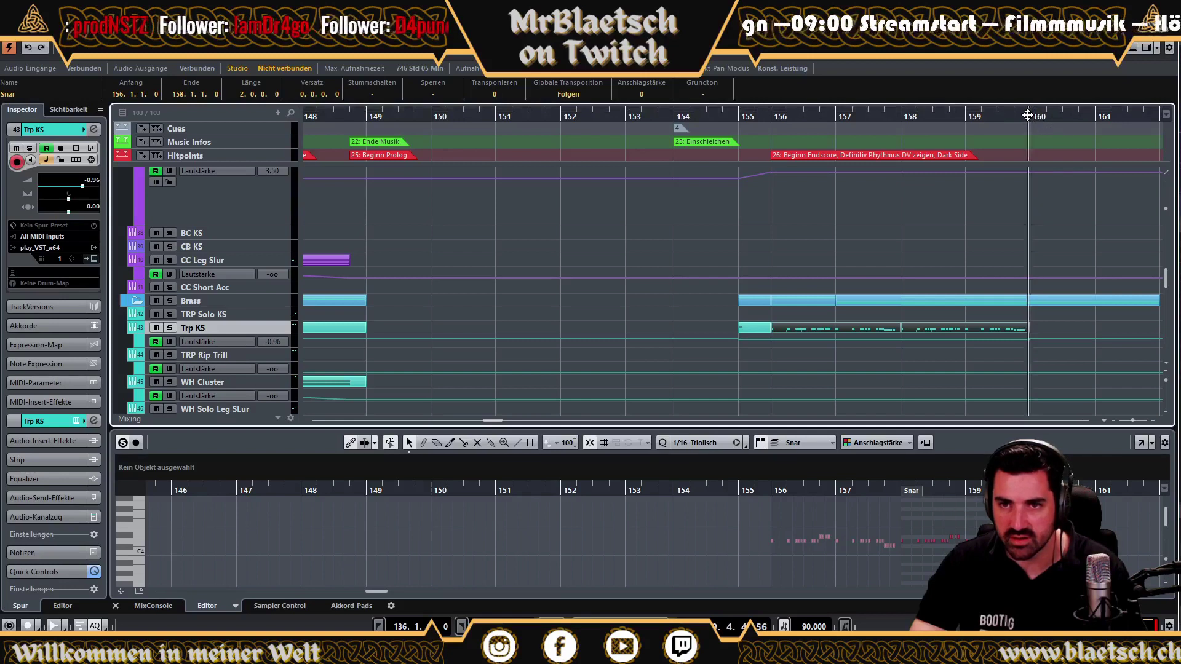
Set the quantize grid to 1/4 and keep duplicating the Trp KS parts until they fill the track to bar 172.
click(929, 48)
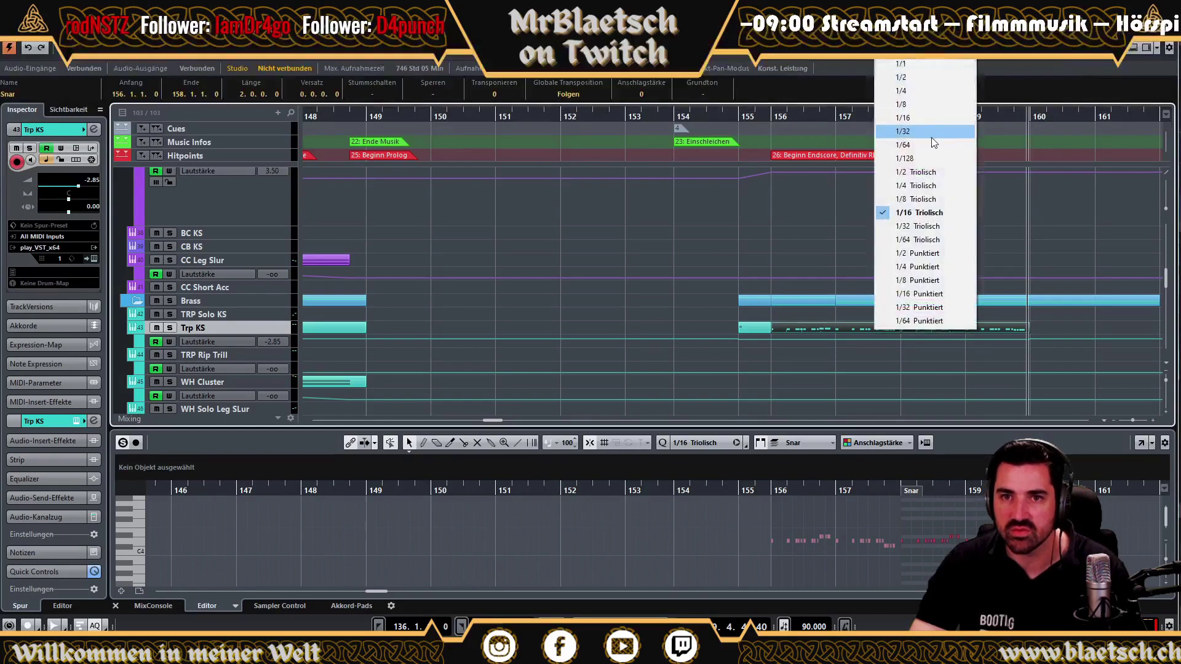
click(911, 92)
key(ctrl+d)
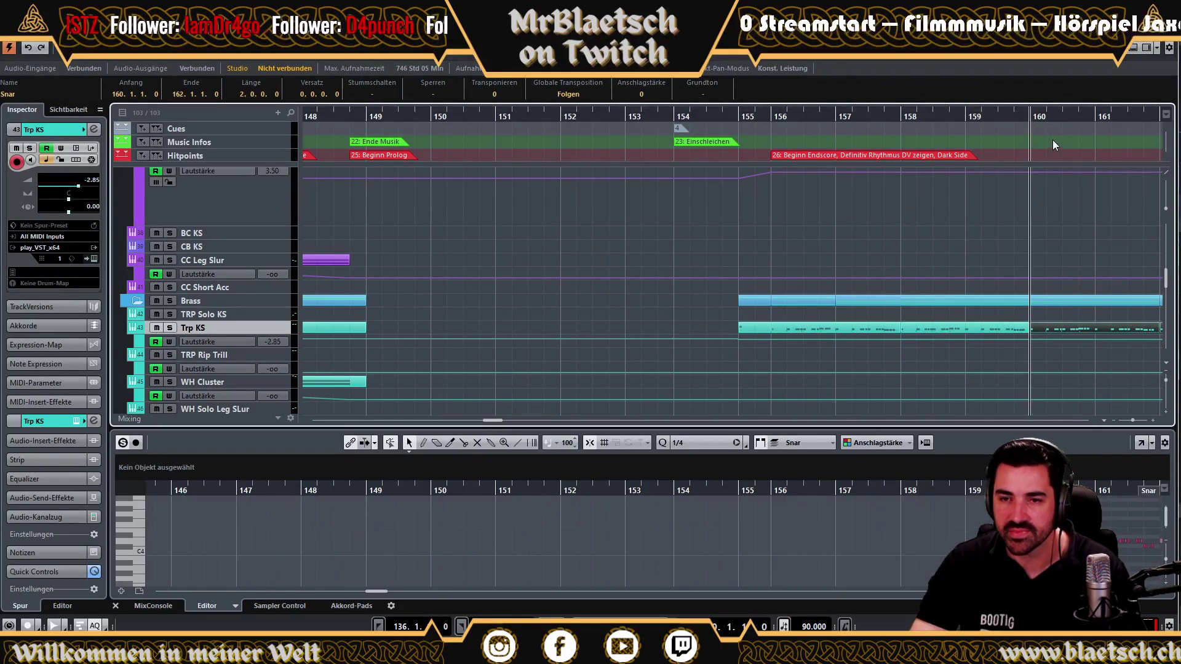
drag(1081, 119, 440, 209)
key(ctrl+d)
key(ctrl+d)
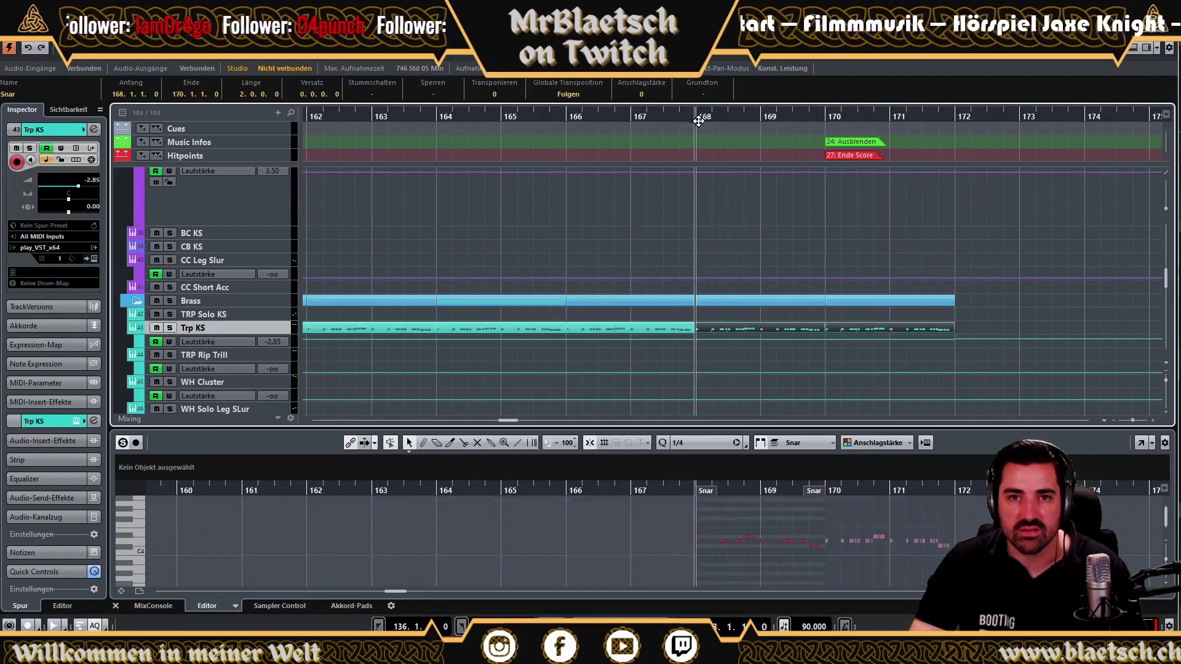
Delete the Trp KS volume automation points from bar 155 onward and set the volume to 0.85 at bar 156.
drag(417, 136, 435, 117)
click(368, 116)
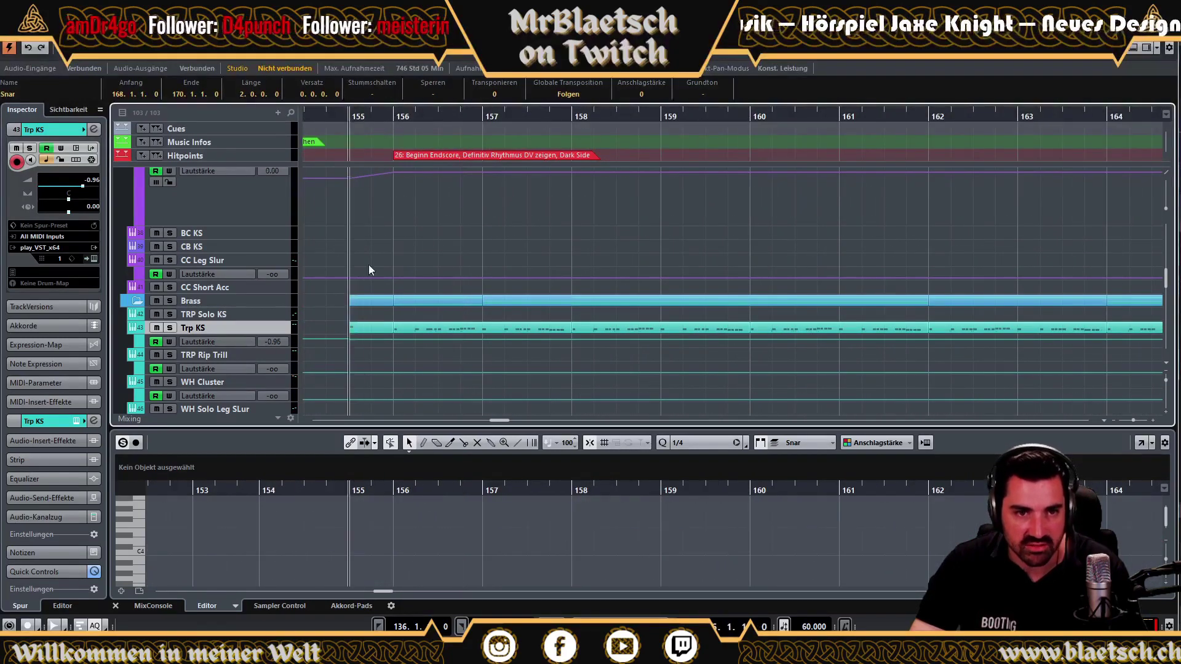
drag(244, 348, 246, 385)
click(349, 353)
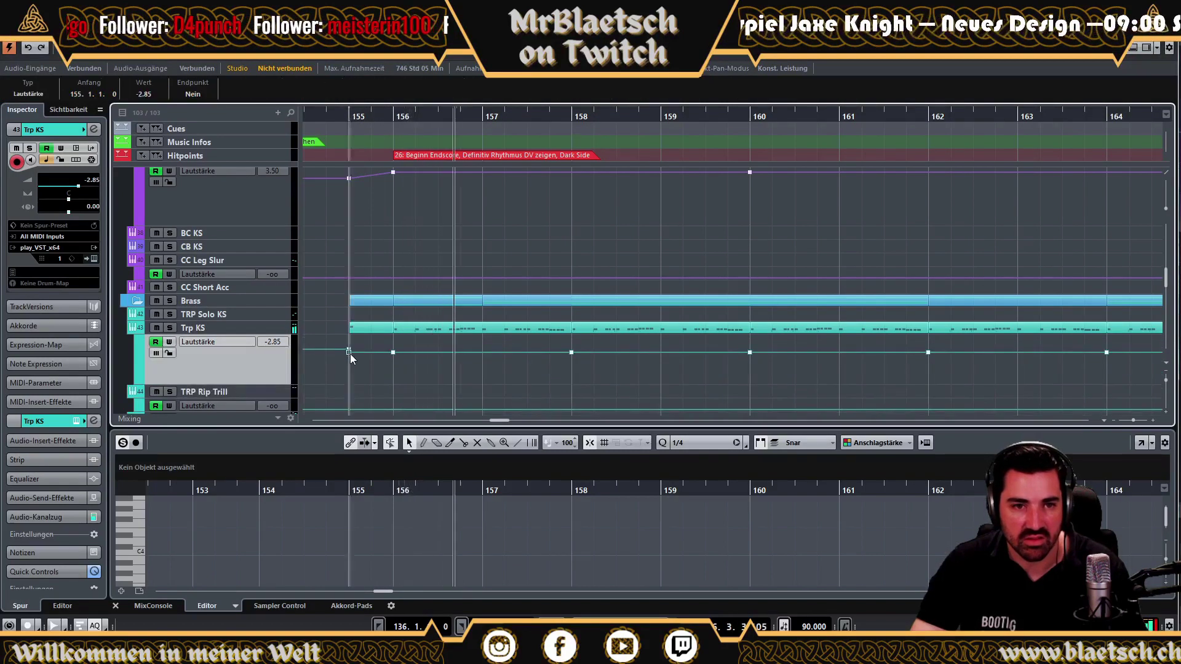
key(Delete)
key(Delete)
key(Delete)
key(Delete)
key(Delete)
key(Delete)
key(Delete)
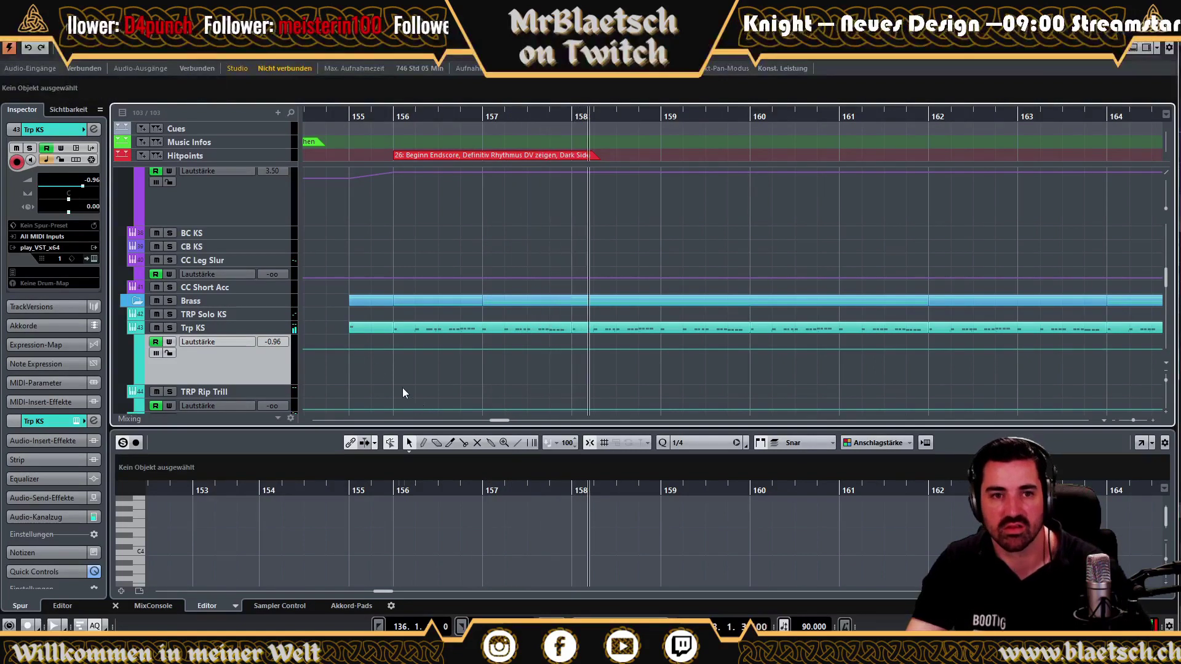
click(395, 349)
drag(395, 349, 396, 345)
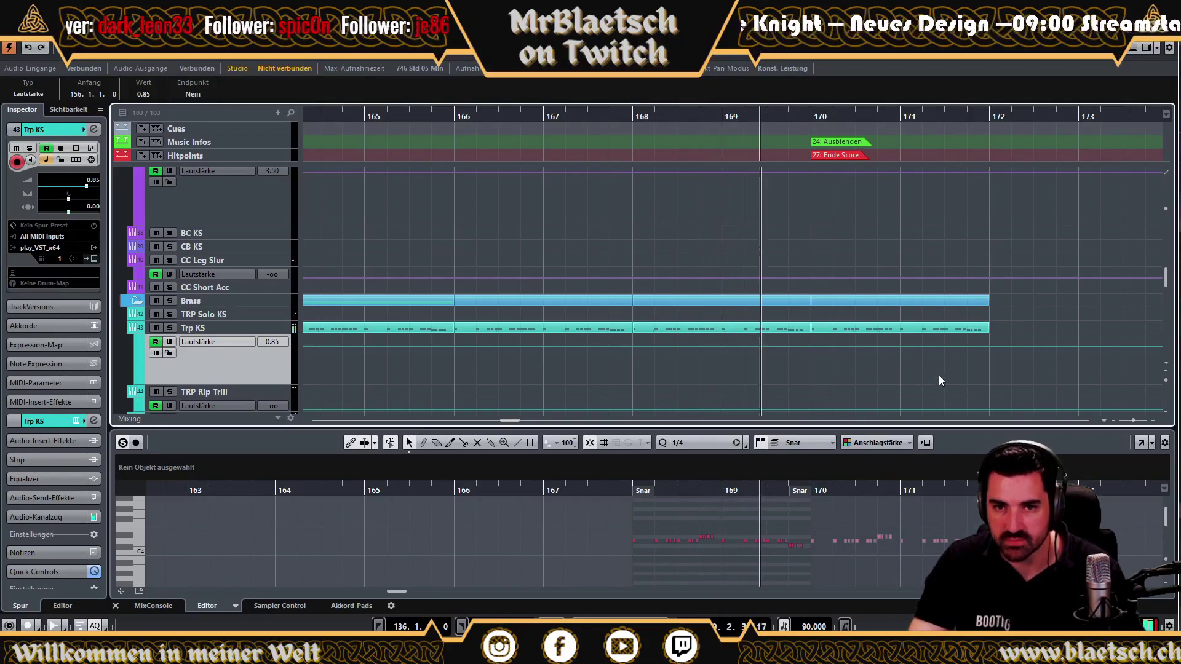
Delete the notes after the opening one in the Trp KS part at bar 170 and play the preceding bars.
click(902, 330)
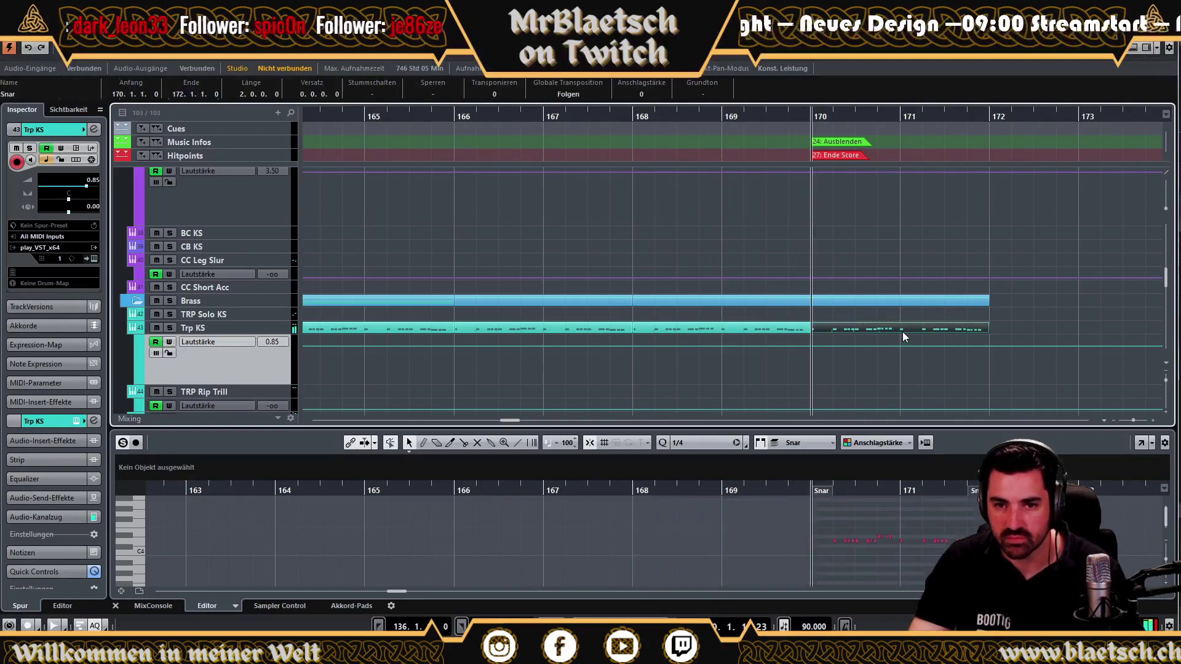
drag(826, 511, 999, 578)
key(Delete)
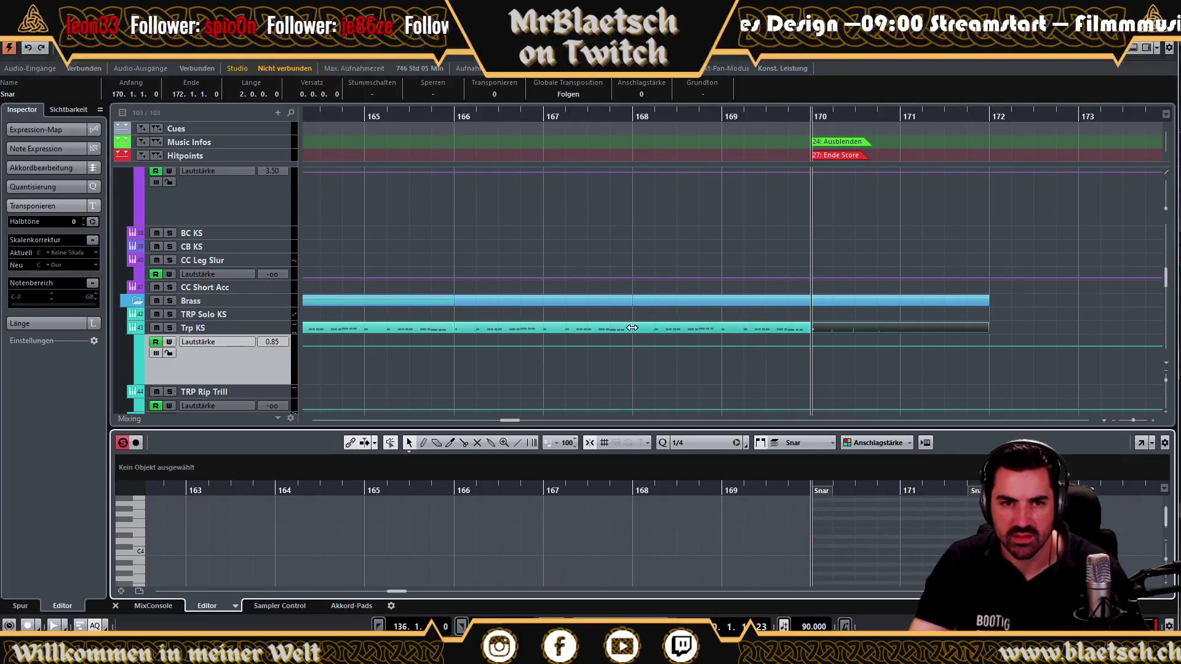
drag(396, 116, 364, 52)
key(space)
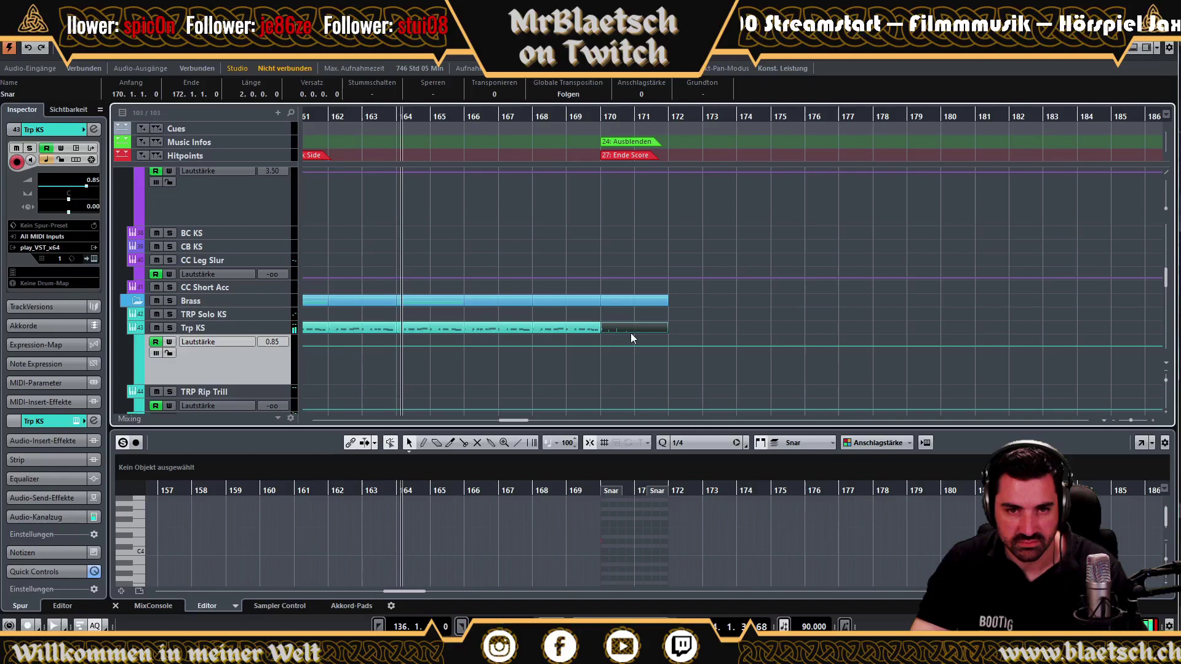
Copy the Trp KS parts from bar 166 to 172 and paste them onto the WH KS track at bar 166.
drag(630, 334, 481, 327)
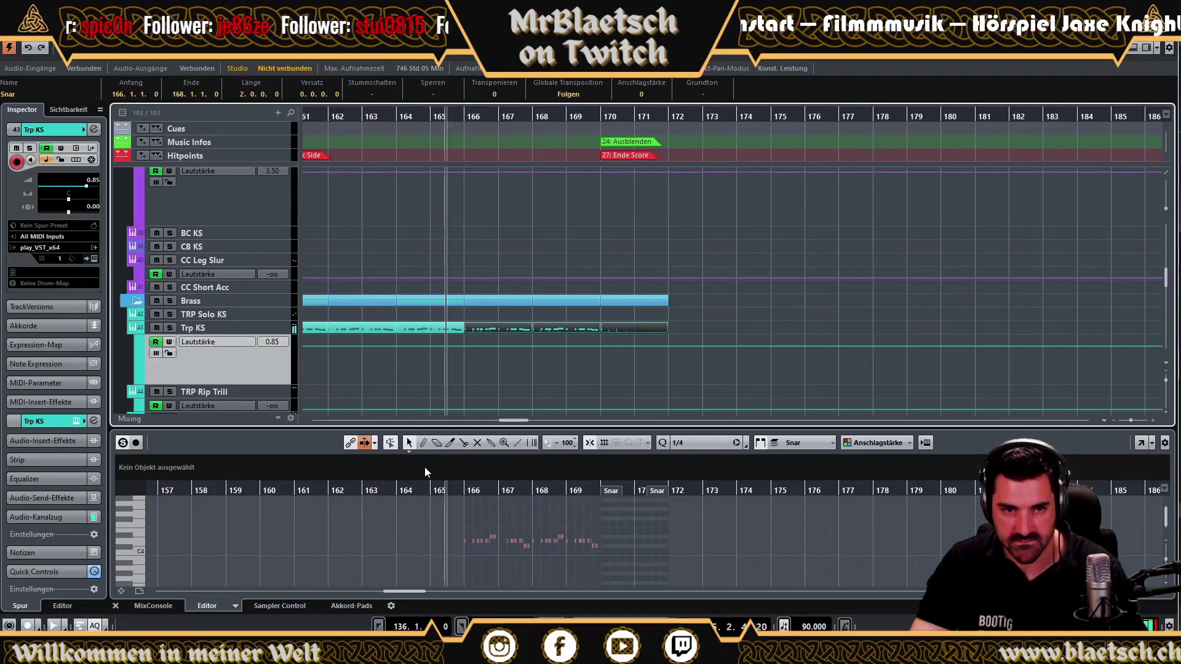
click(468, 117)
scroll(478, 279, down, 6)
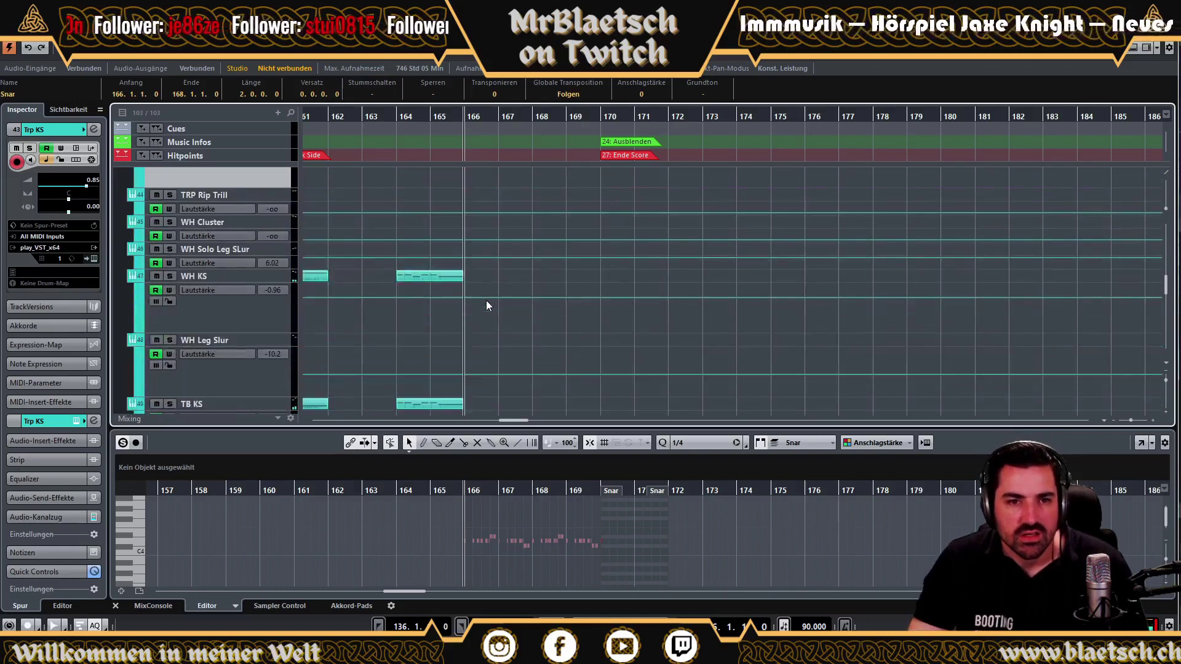
right_click(278, 276)
click(245, 337)
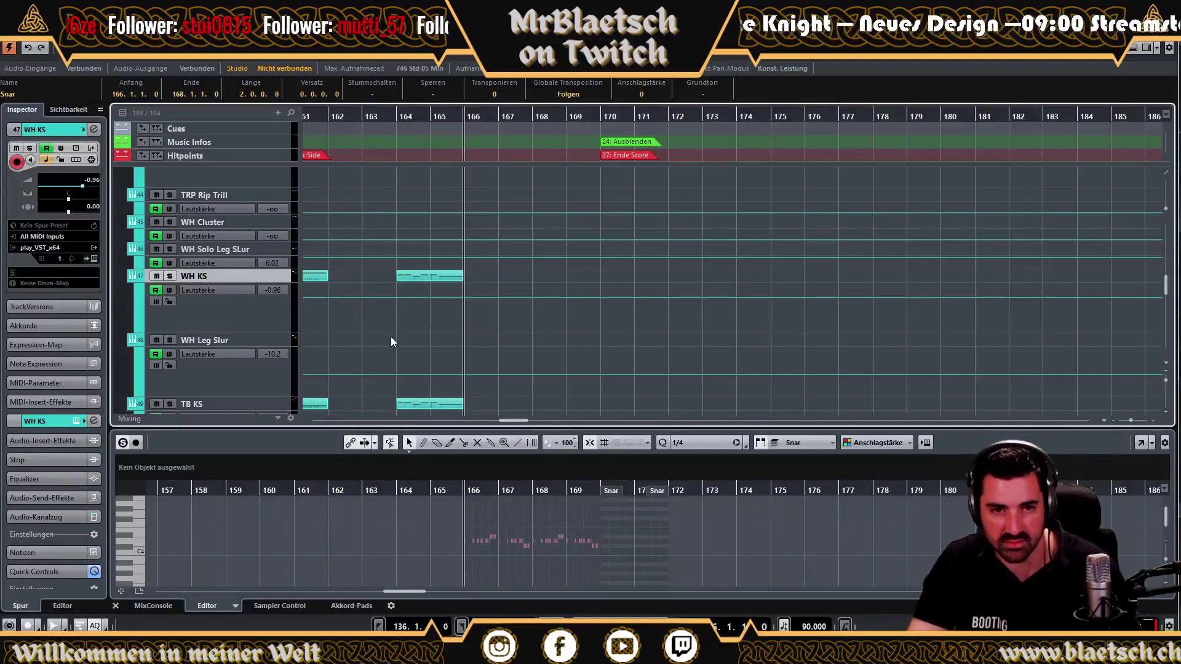
key(ctrl+v)
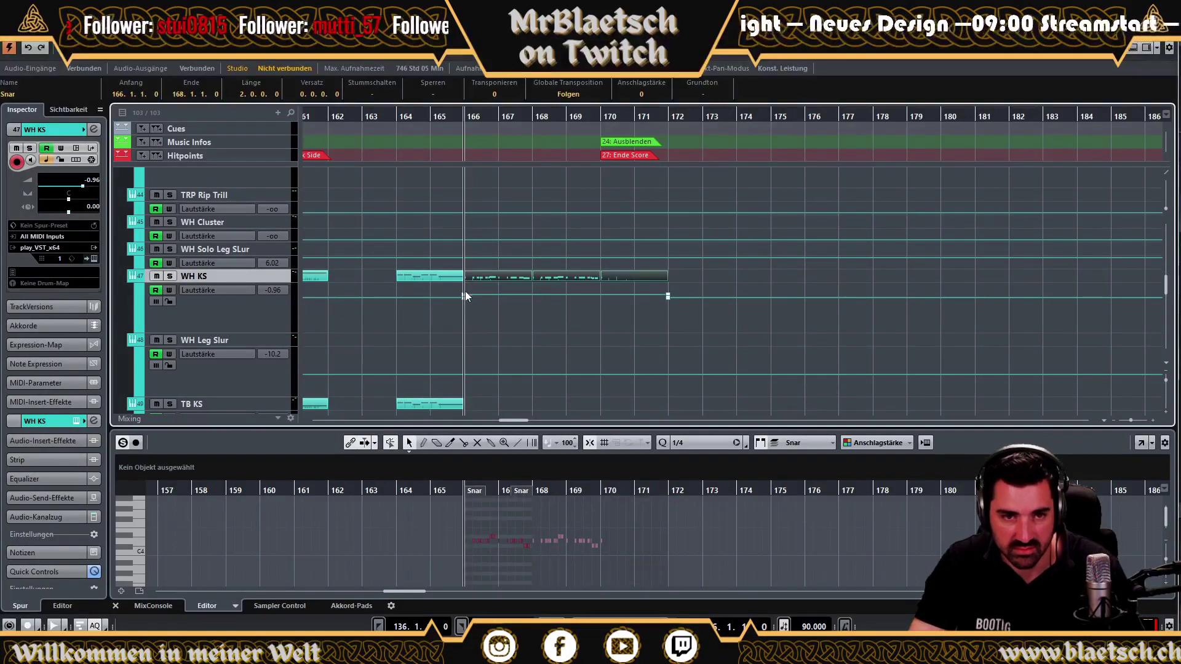
Transpose all notes of the WH KS part at bar 166 down together so that its first note is D3.
drag(462, 104, 457, 160)
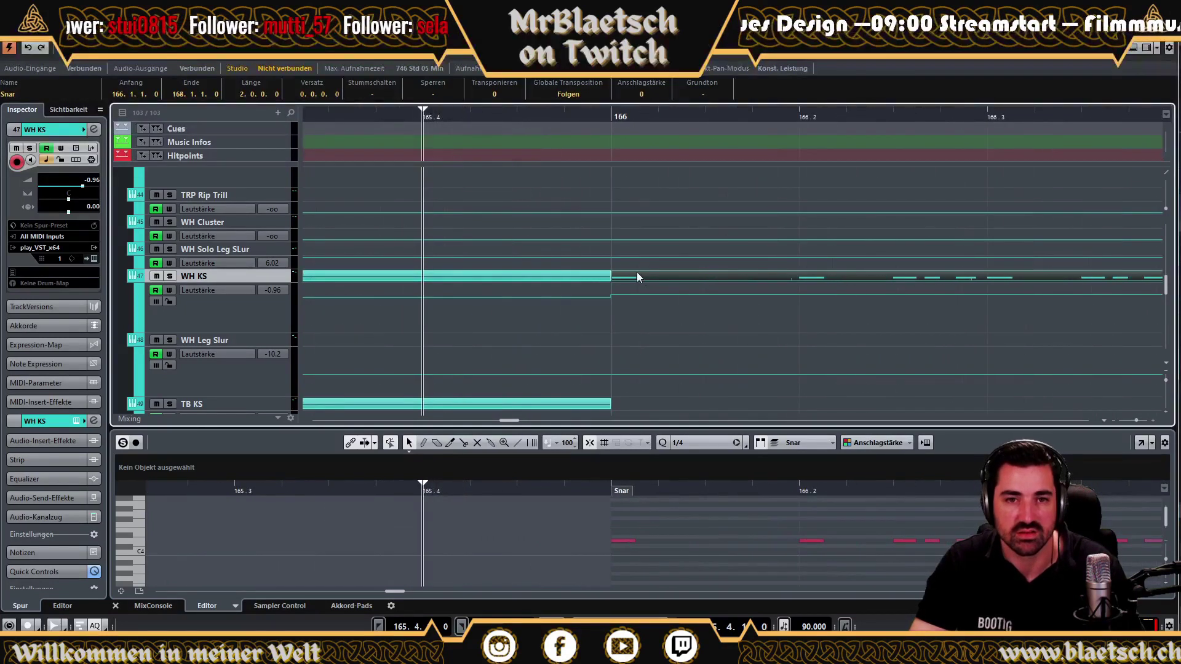
drag(654, 393, 650, 326)
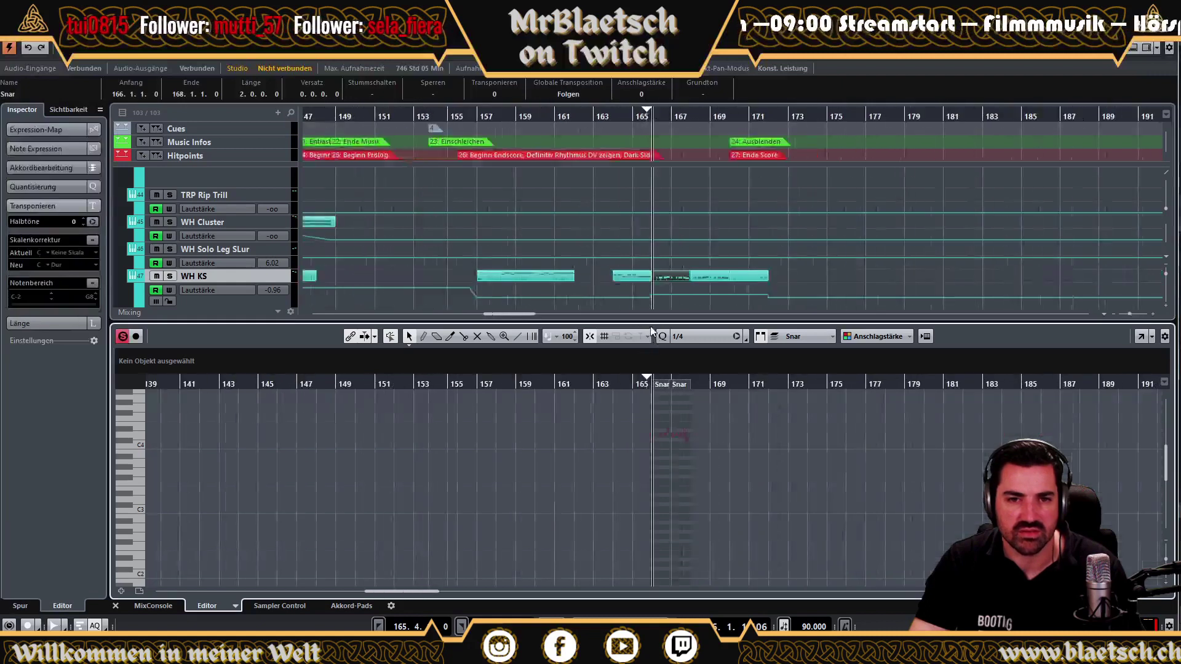
drag(665, 116, 664, 148)
drag(499, 413, 917, 481)
key(Down)
key(Down)
key(Down)
key(Down)
key(Down)
key(Down)
key(Down)
key(Down)
key(Down)
key(Down)
key(Down)
key(Down)
key(Down)
key(Down)
key(Down)
key(Down)
key(Down)
key(Down)
key(Down)
key(Down)
key(Down)
key(Down)
key(Down)
key(Down)
key(Up)
key(Up)
key(Up)
key(Up)
key(Up)
key(Up)
key(Up)
key(Up)
key(Up)
key(Up)
key(Up)
key(Up)
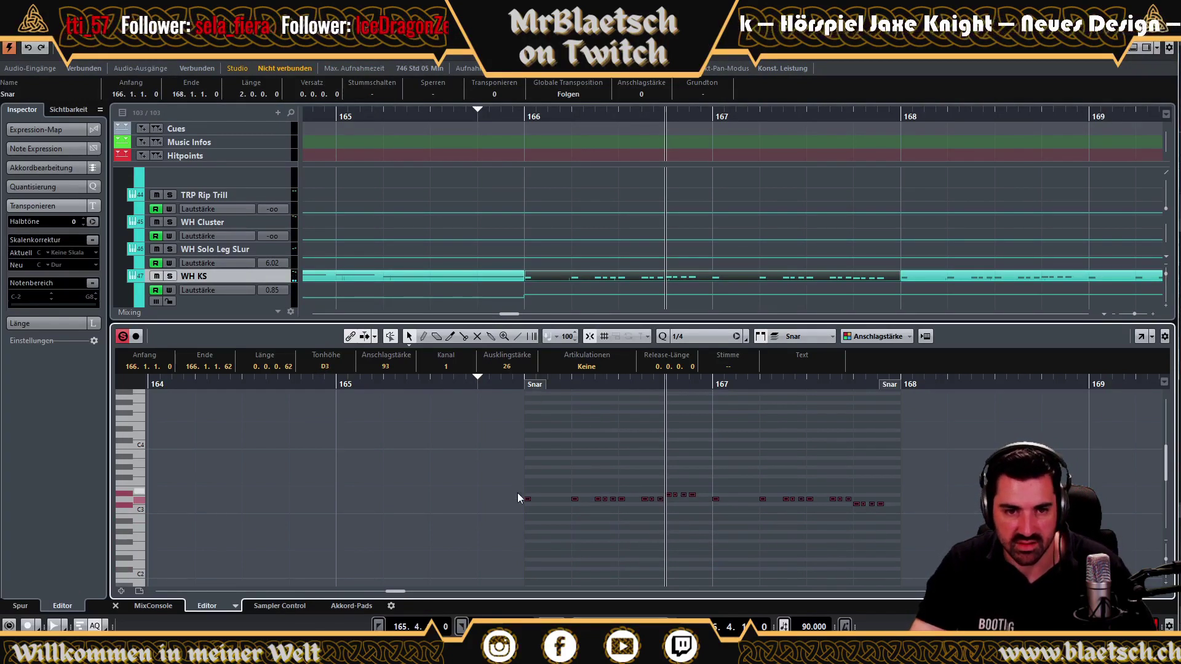
Extend the start of the WH KS part at bar 166 back to 165.3.
scroll(518, 492, down, 2)
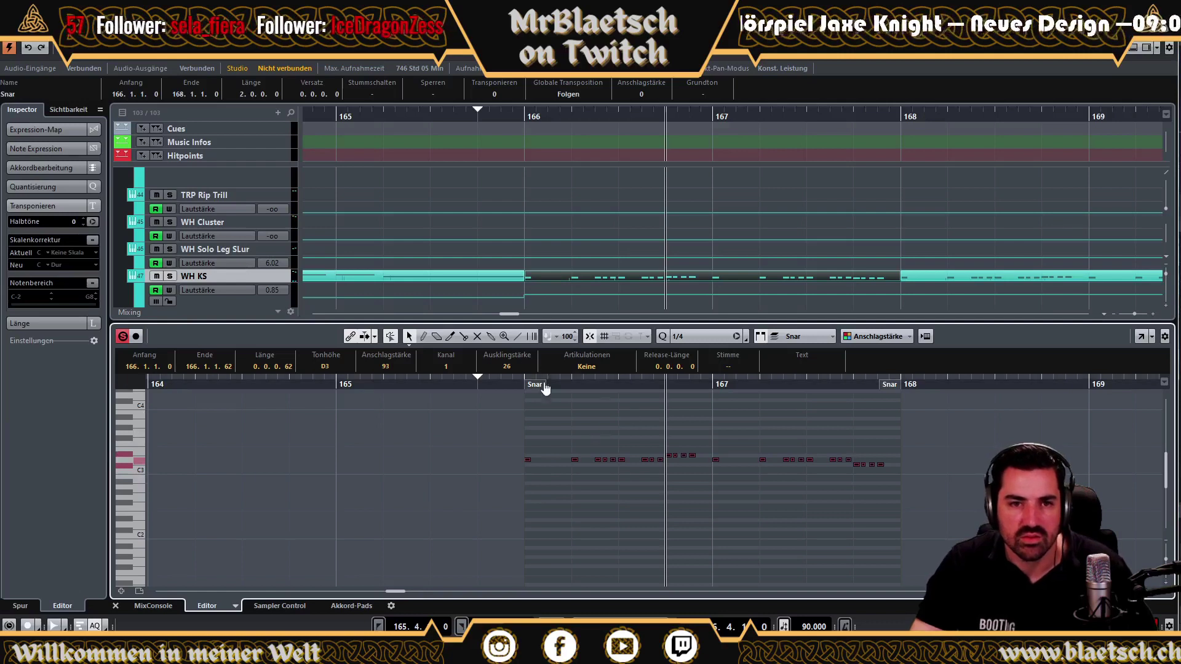
drag(527, 388, 438, 408)
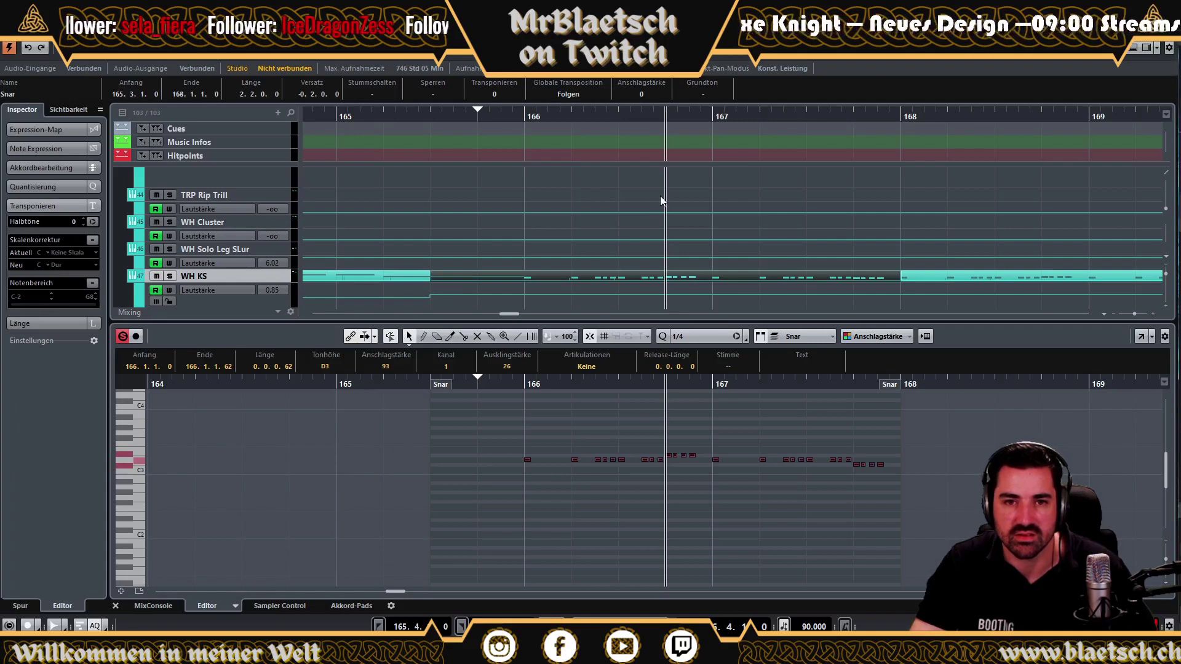
click(636, 196)
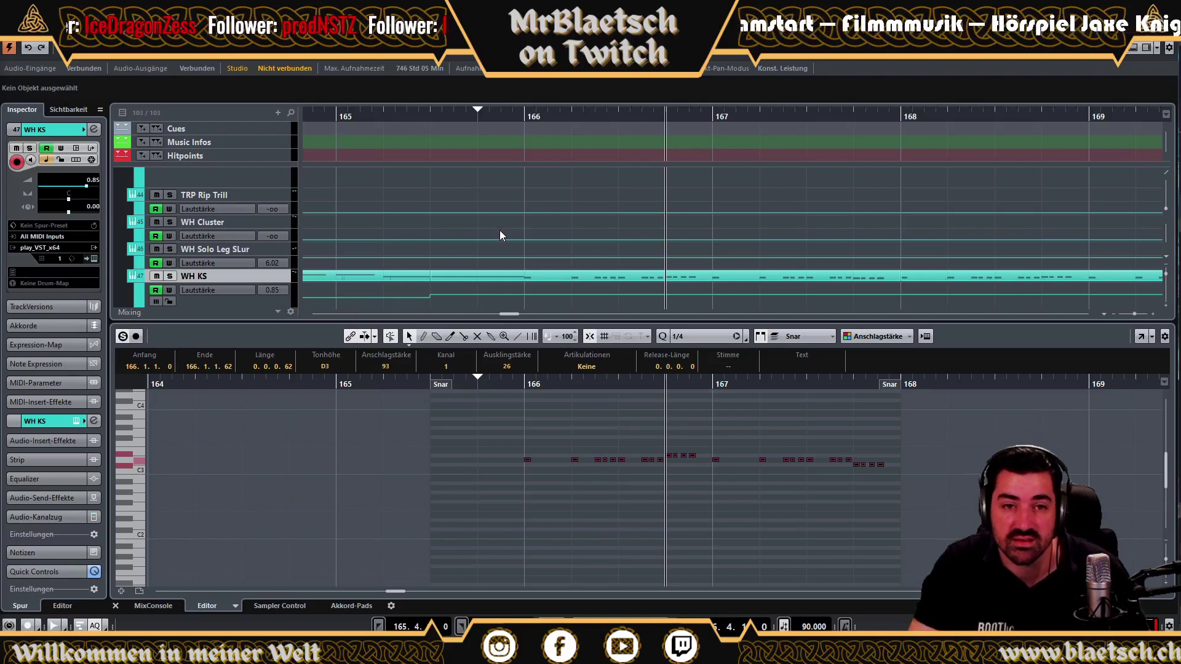
Use the Draw tool in the WH KS part's empty lead-in between 165.3 and bar 166.
scroll(499, 232, down, 1)
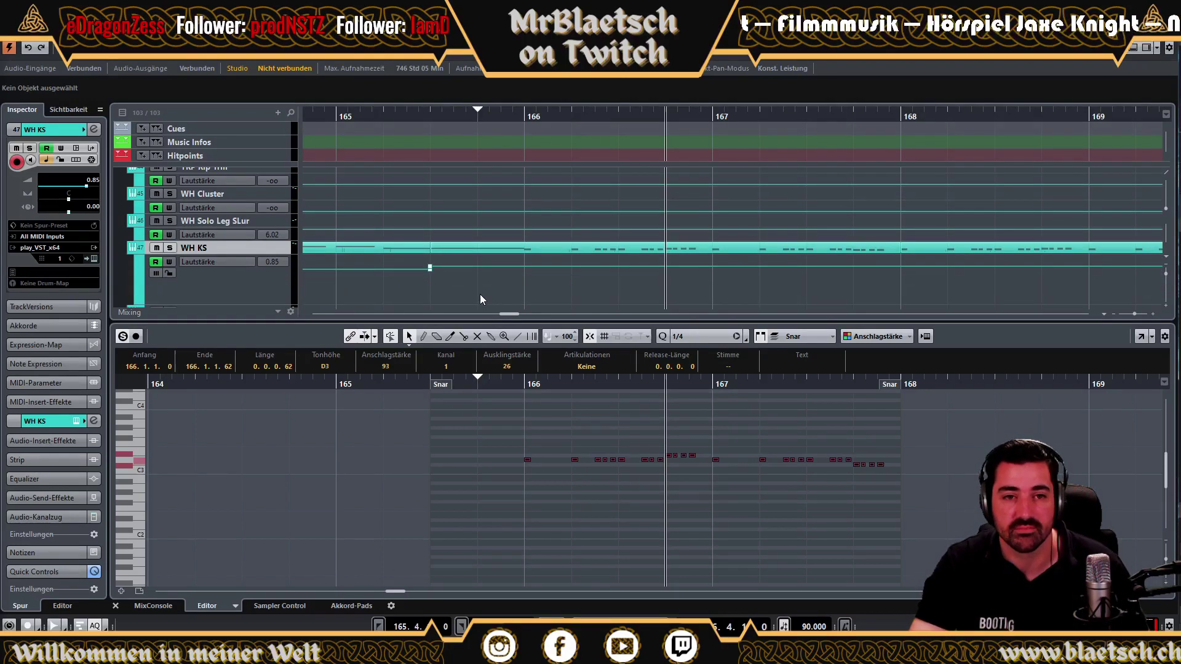
click(422, 336)
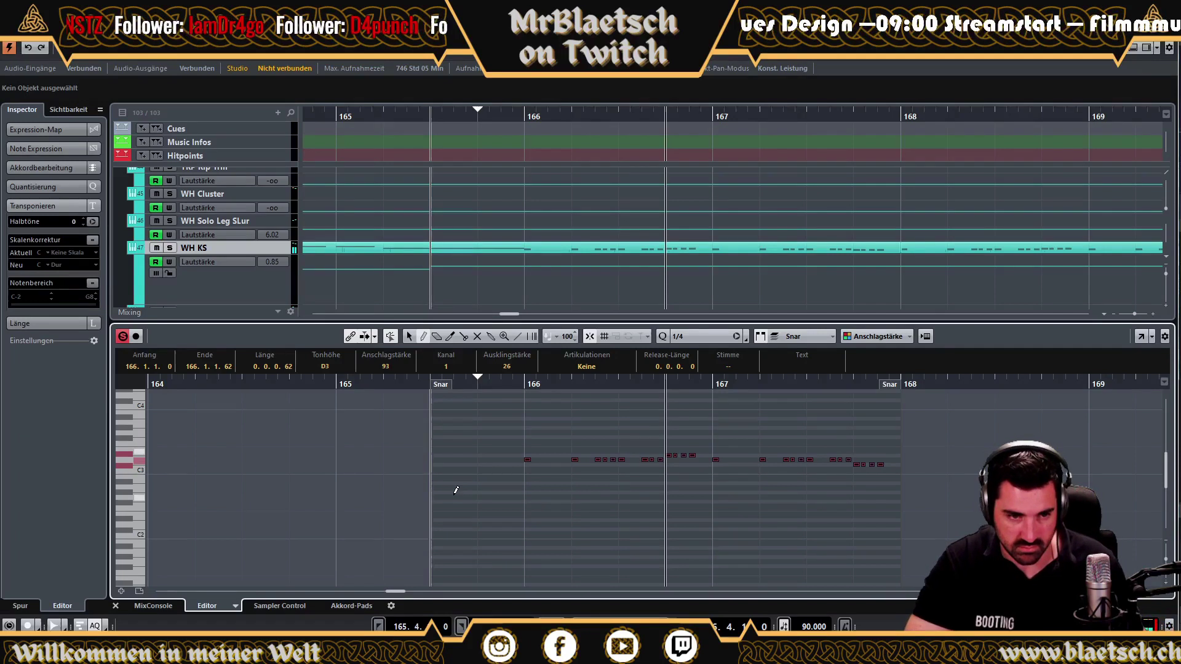
right_click(486, 551)
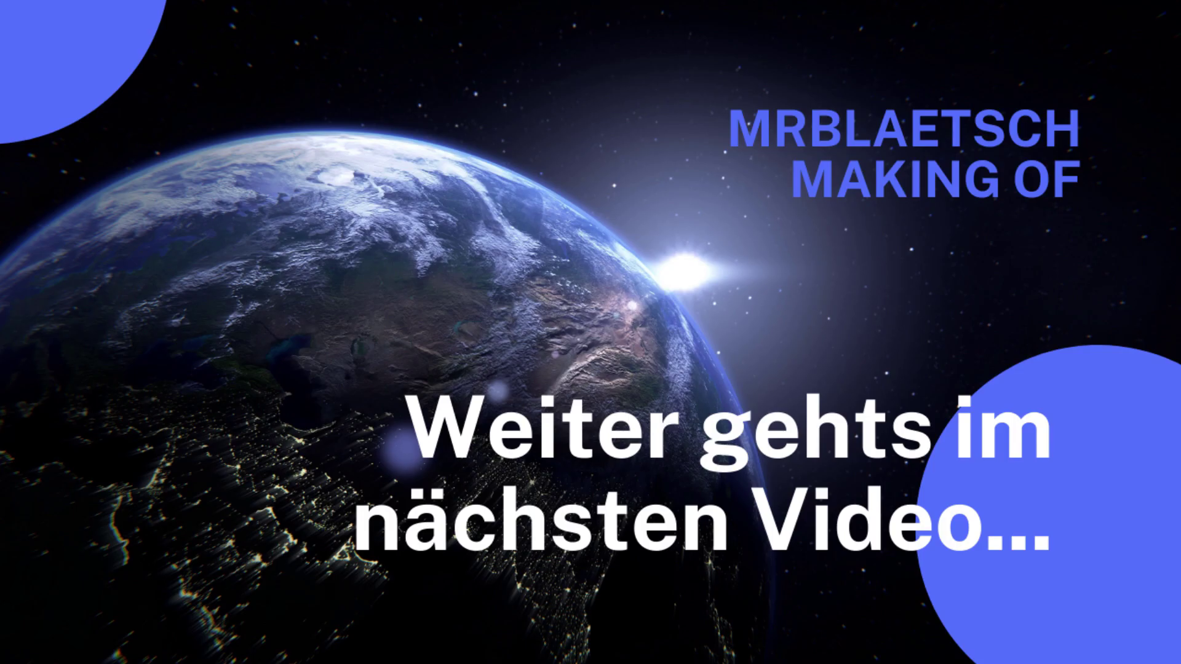